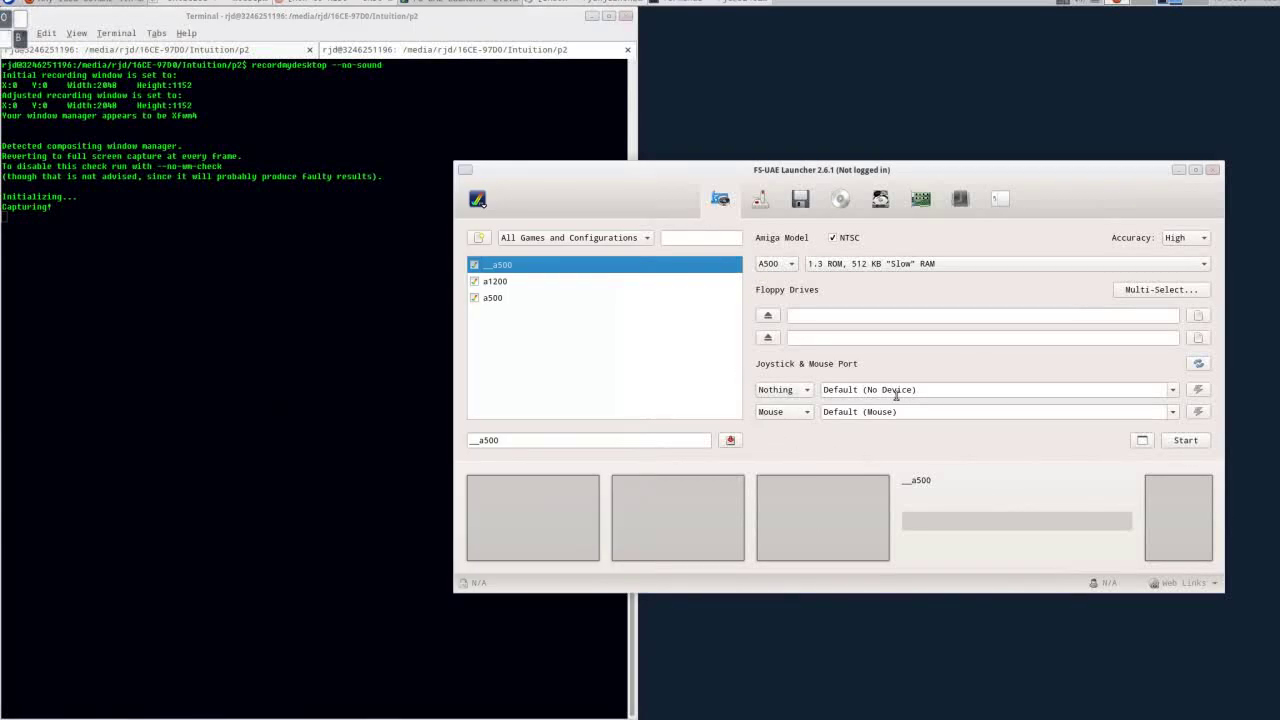
- Start the __a500 configuration and insert the first Aztec disk into floppy drive DF0
{"action": "left_click", "coordinate": [1183, 440]}
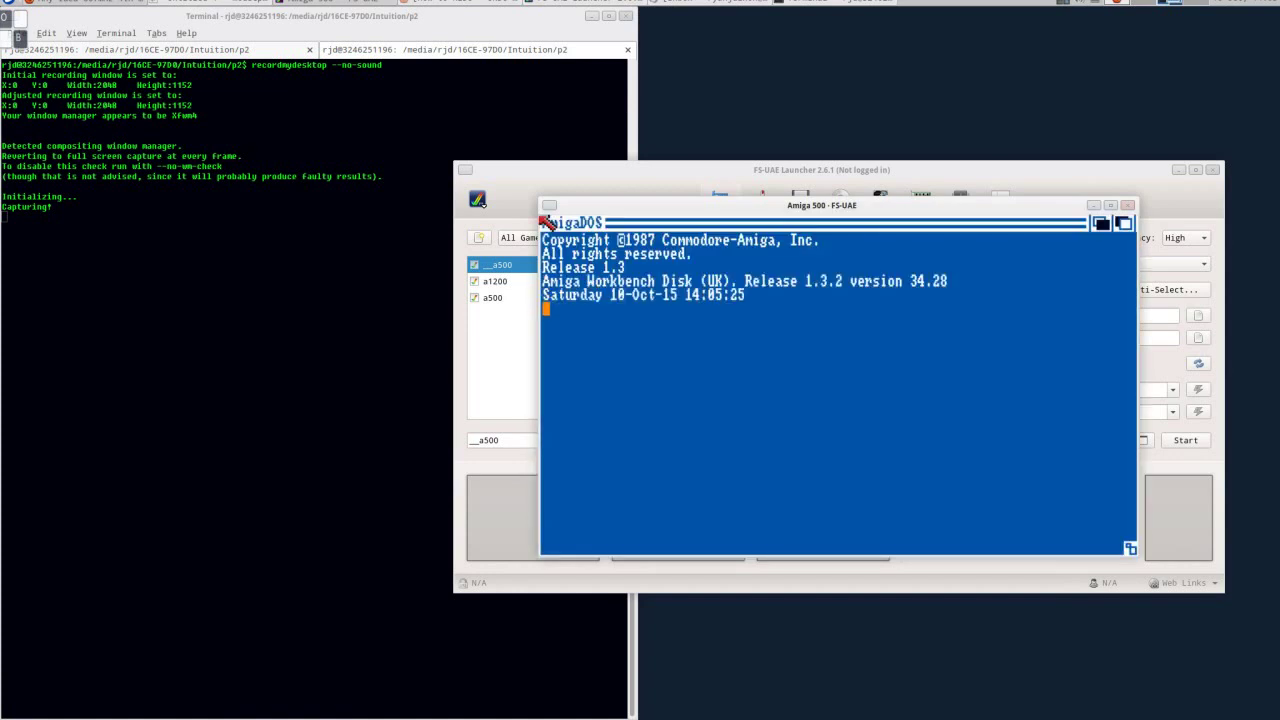
{"action": "key", "text": "F12"}
{"action": "key", "text": "Down"}
{"action": "key", "text": "Down"}
{"action": "key", "text": "Down"}
{"action": "key", "text": "Down"}
{"action": "key", "text": "Down"}
{"action": "key", "text": "Down"}
{"action": "key", "text": "Down"}
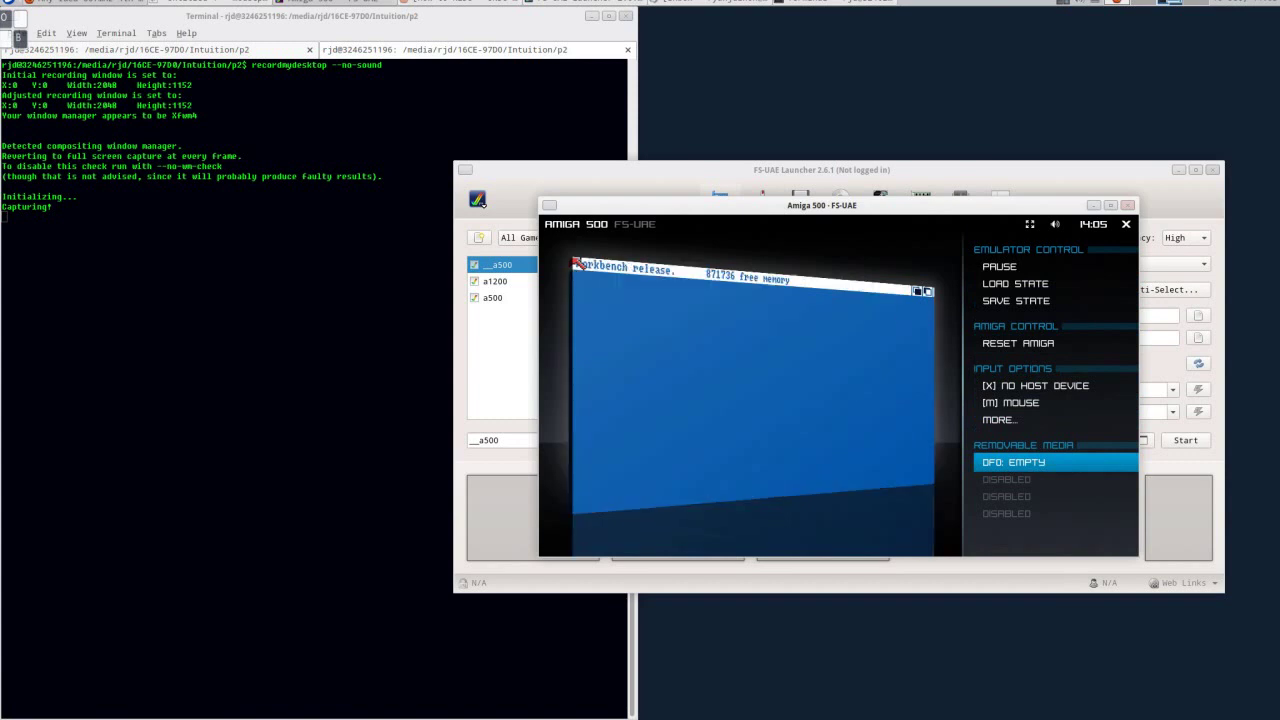
{"action": "key", "text": "Return"}
{"action": "key", "text": "F12"}
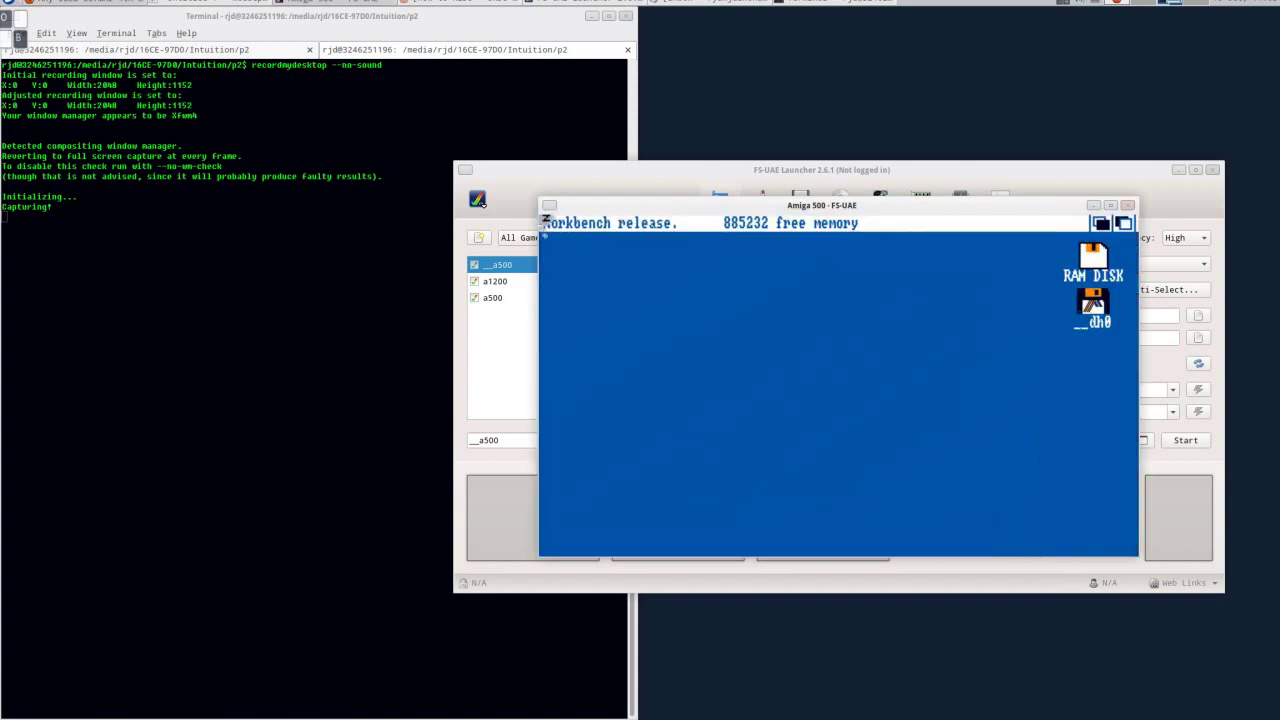
- Open a Shell from the __dh0 drive, change to df0: and list its directory
{"action": "double_click", "coordinate": [1100, 302]}
{"action": "double_click", "coordinate": [600, 417]}
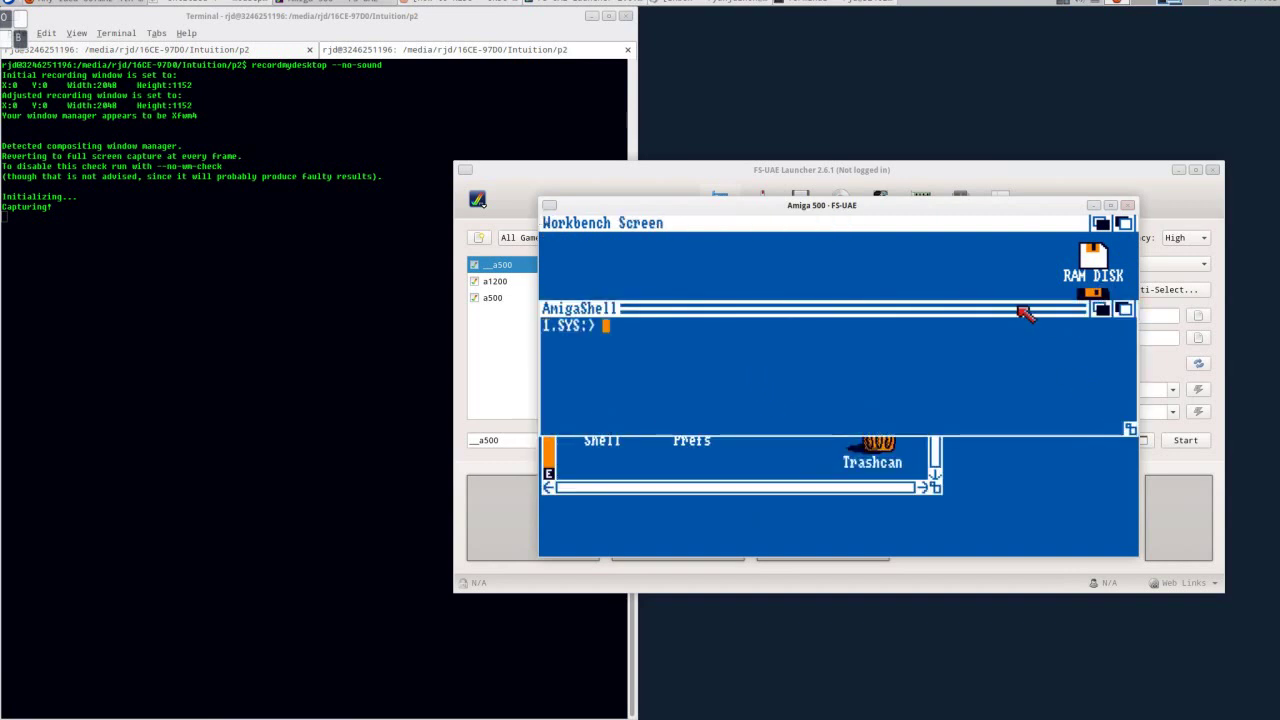
{"action": "type", "text": "cd df0:"}
{"action": "key", "text": "Return"}
{"action": "type", "text": "dir"}
{"action": "key", "text": "Return"}
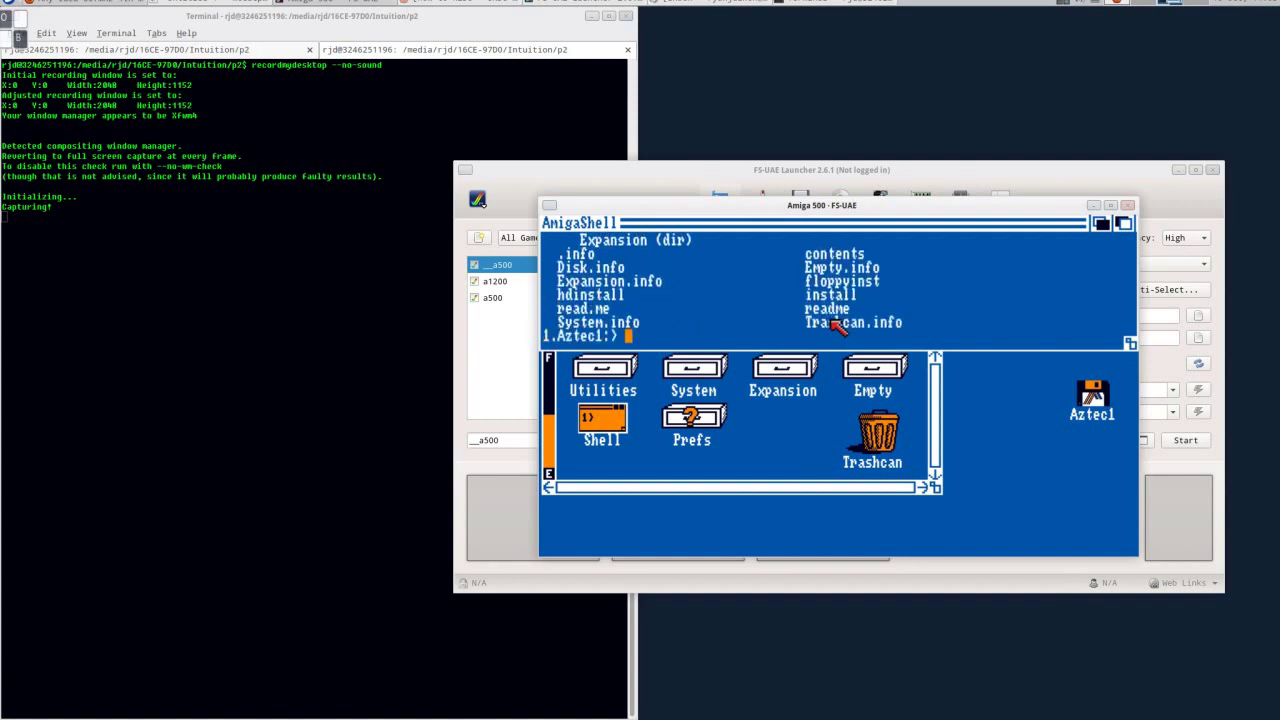
{"action": "type", "text": "hdinstall"}
{"action": "key", "text": "Return"}
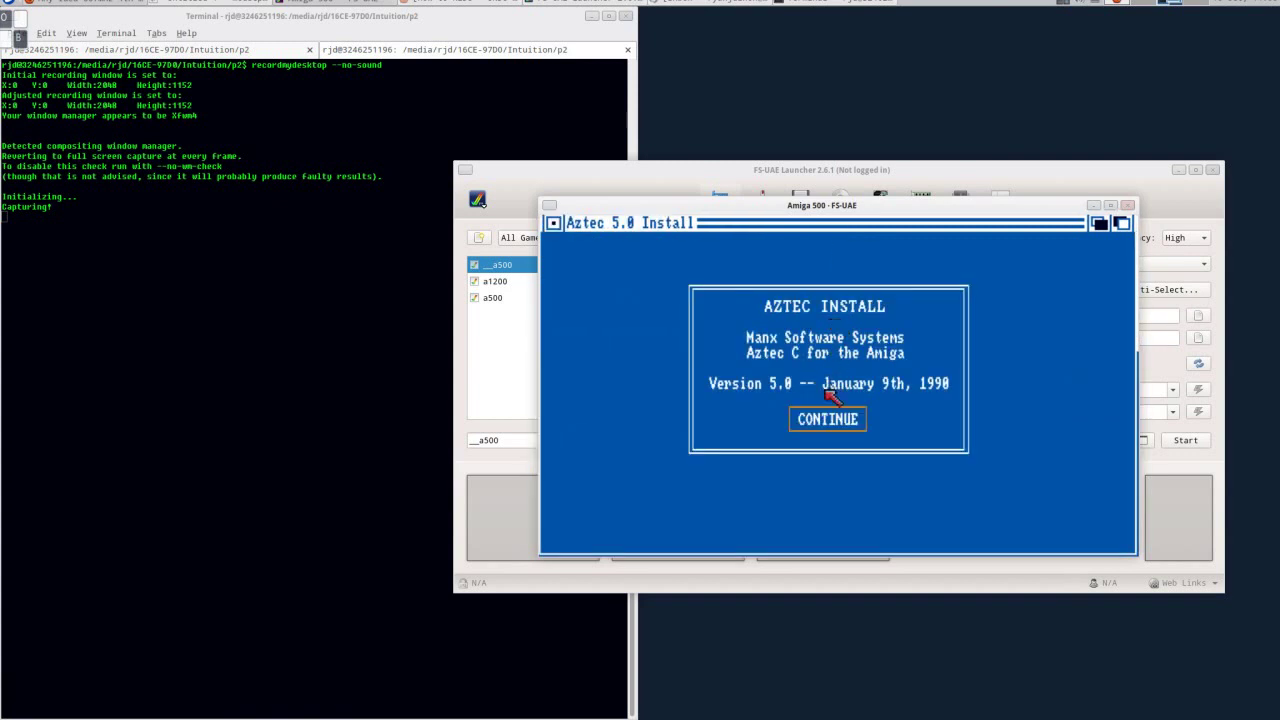
{"action": "left_click", "coordinate": [832, 418]}
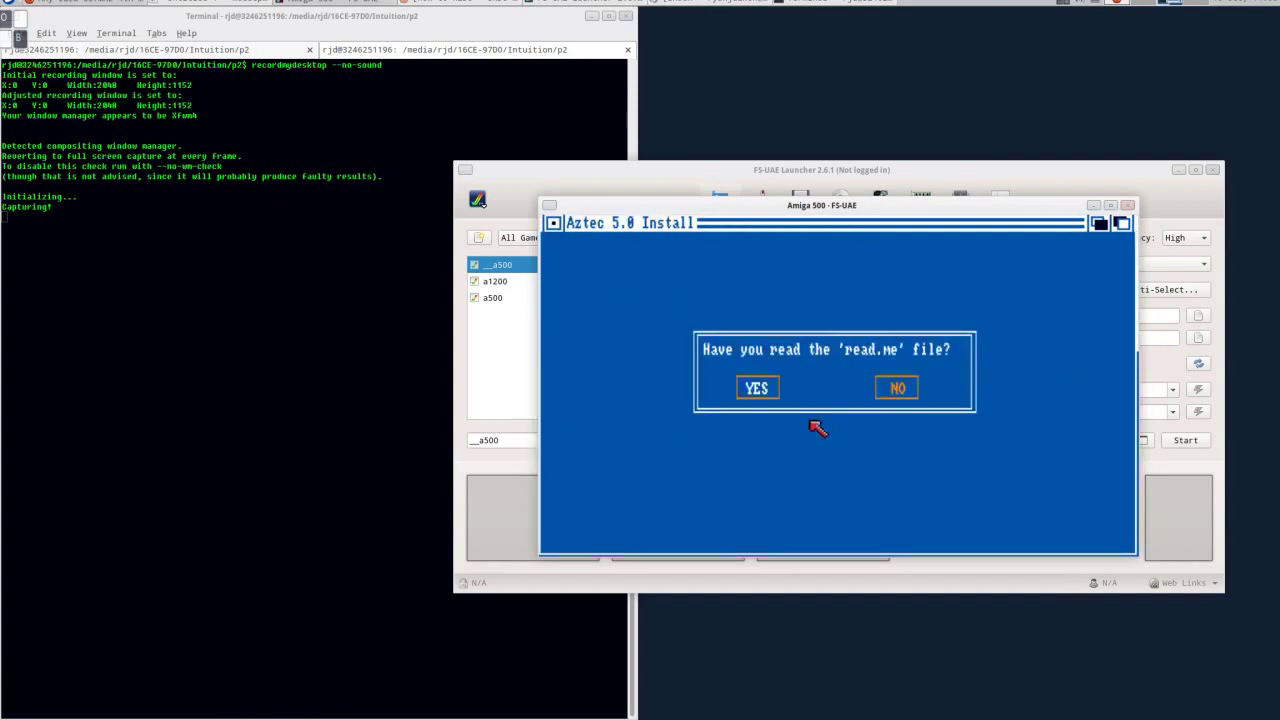
{"action": "left_click", "coordinate": [893, 394]}
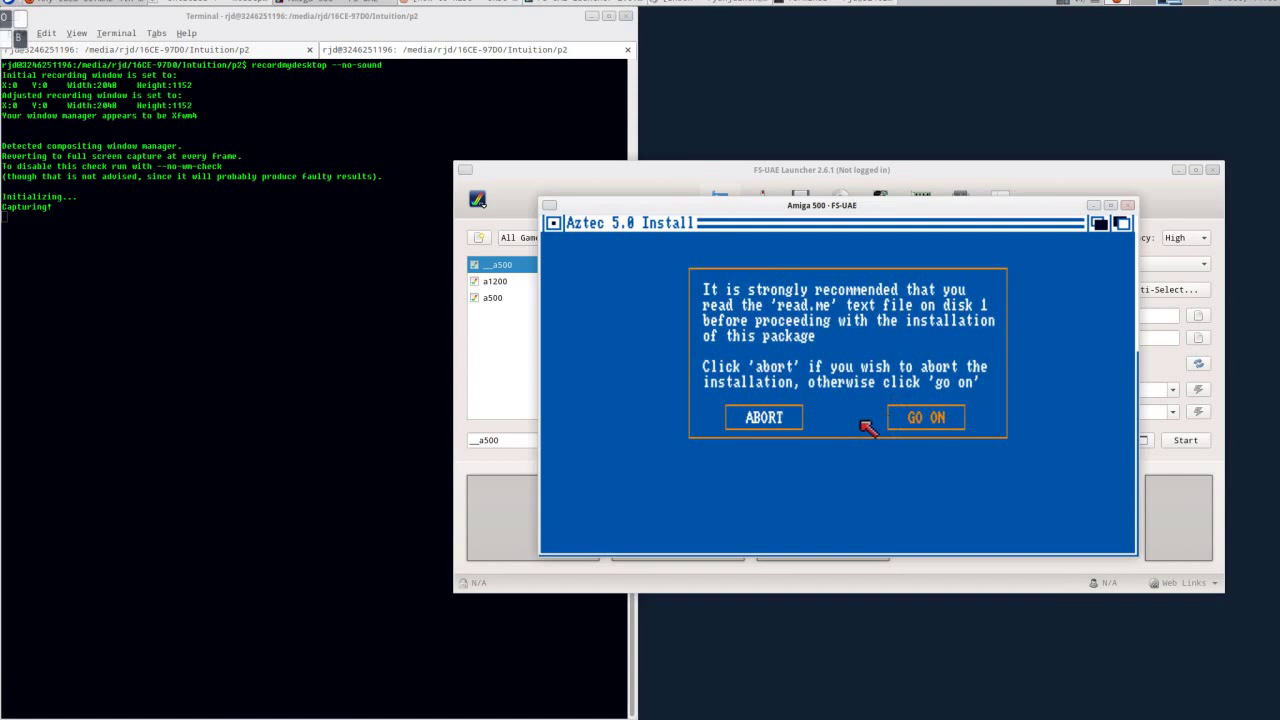
{"action": "left_click", "coordinate": [795, 418]}
- View the readme file from the Aztec disk in Notepad, moving its window clear of the shell text, and close it
{"action": "type", "text": "notepad readme"}
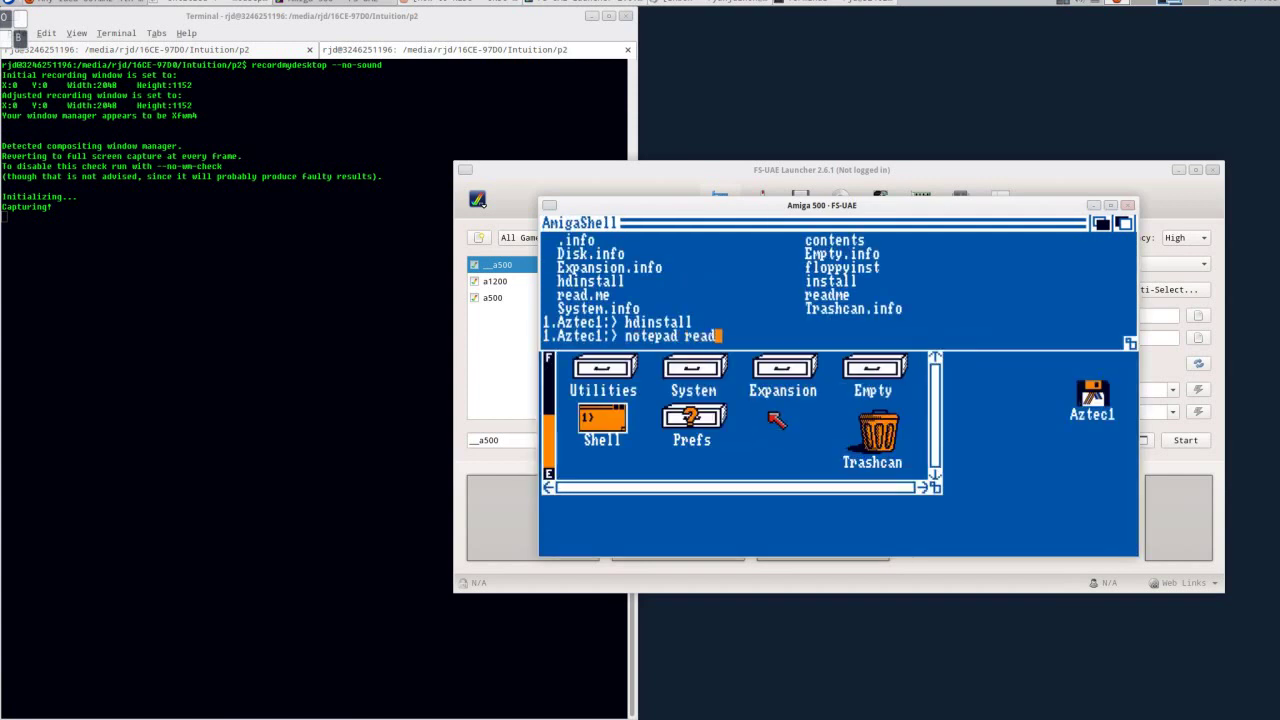
{"action": "key", "text": "Return"}
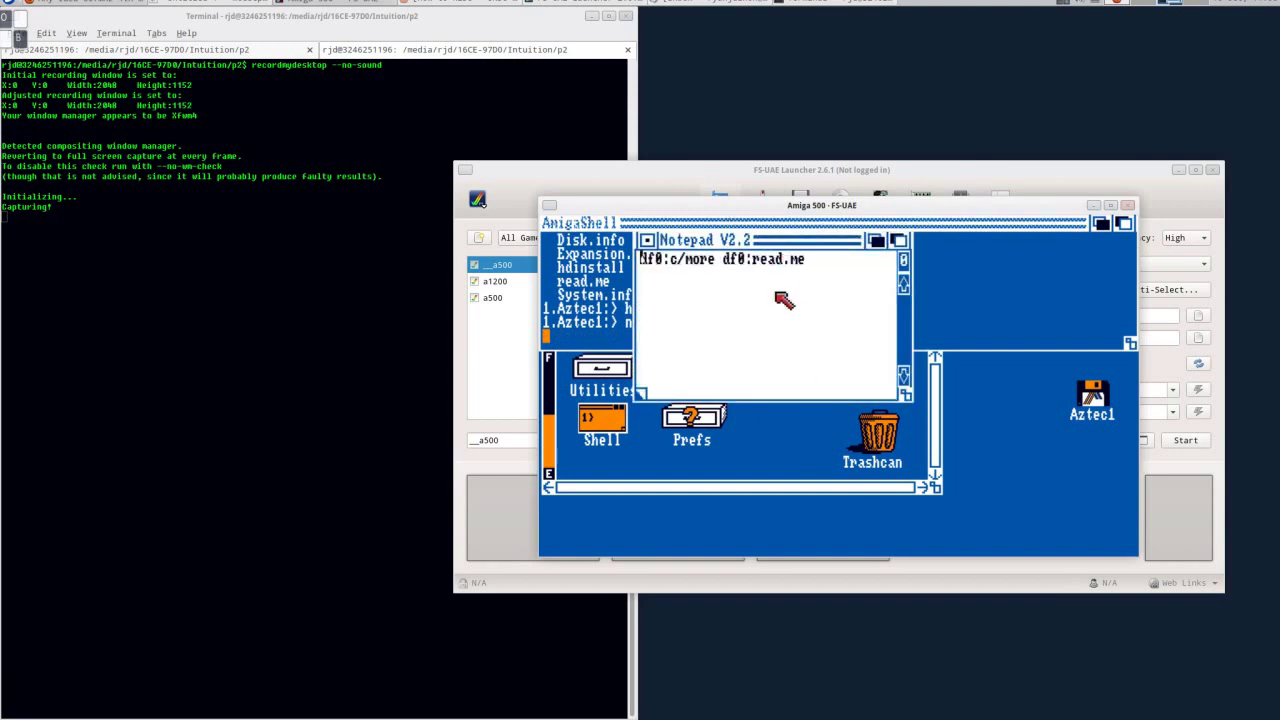
{"action": "left_click_drag", "start_coordinate": [790, 246], "coordinate": [790, 394]}
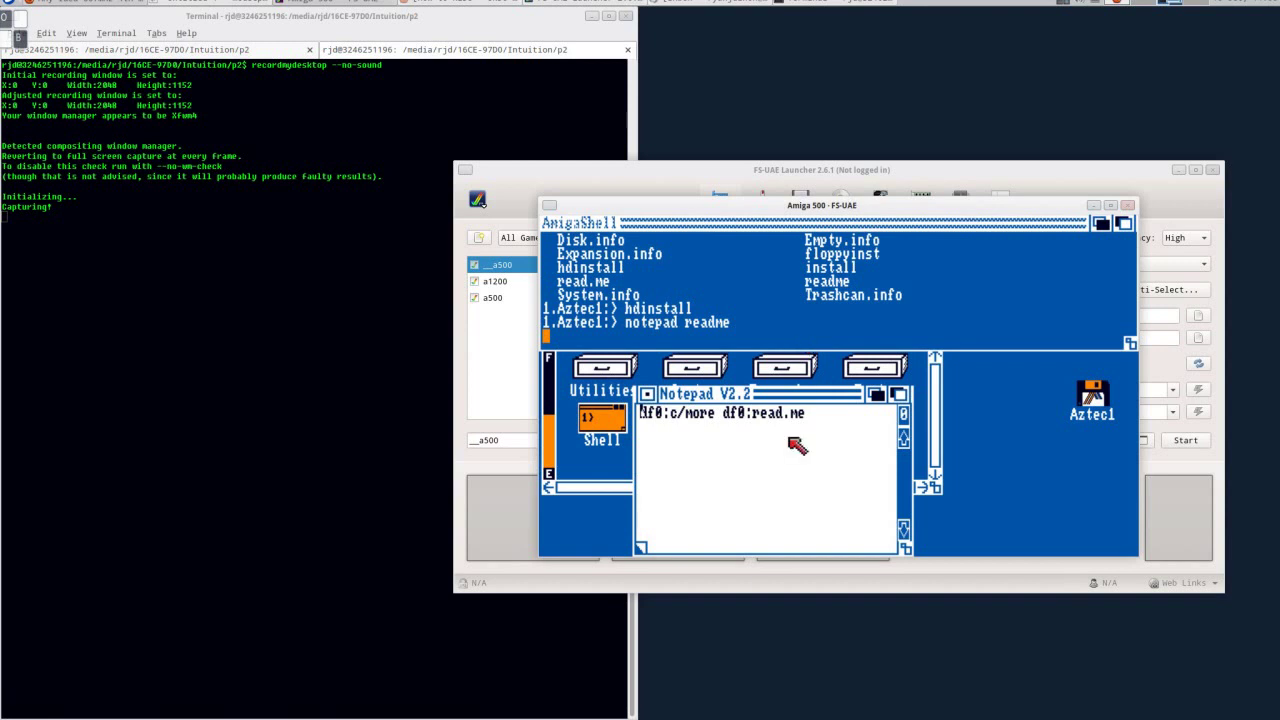
{"action": "left_click", "coordinate": [647, 394]}
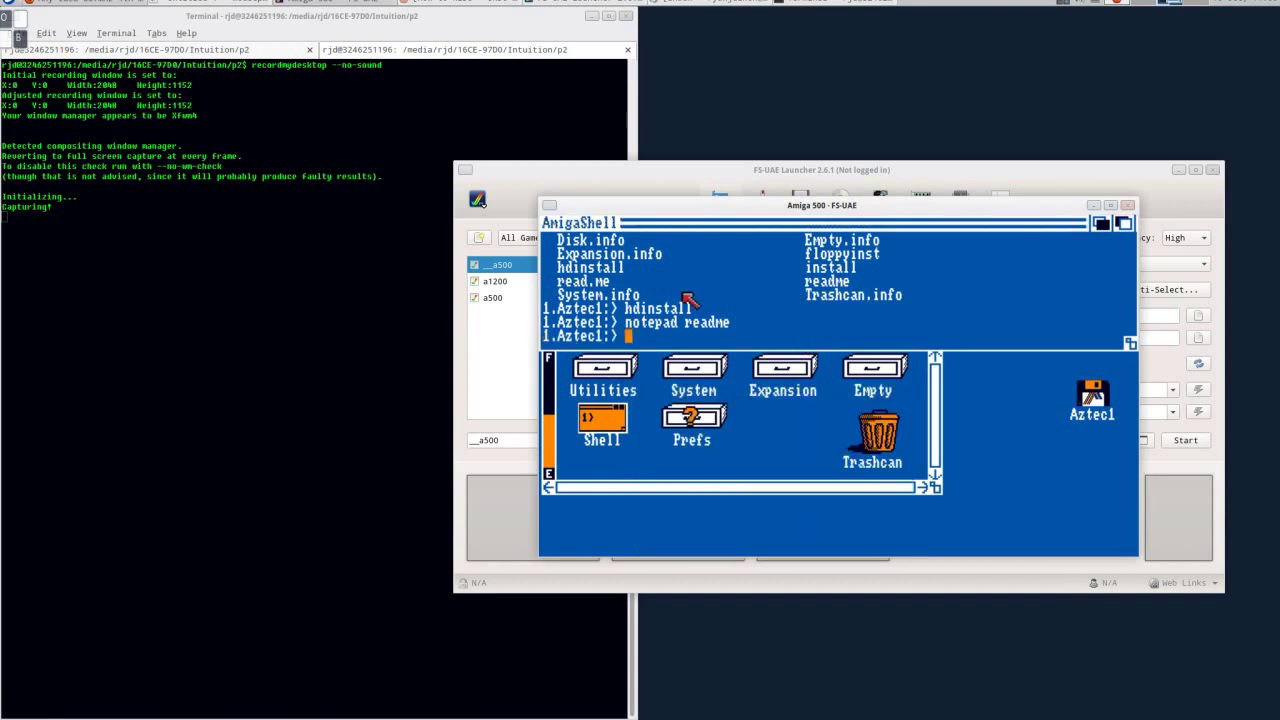
- Open the read.me file in Notepad and enlarge its window to fill the Amiga screen
{"action": "type", "text": "notepad re"}
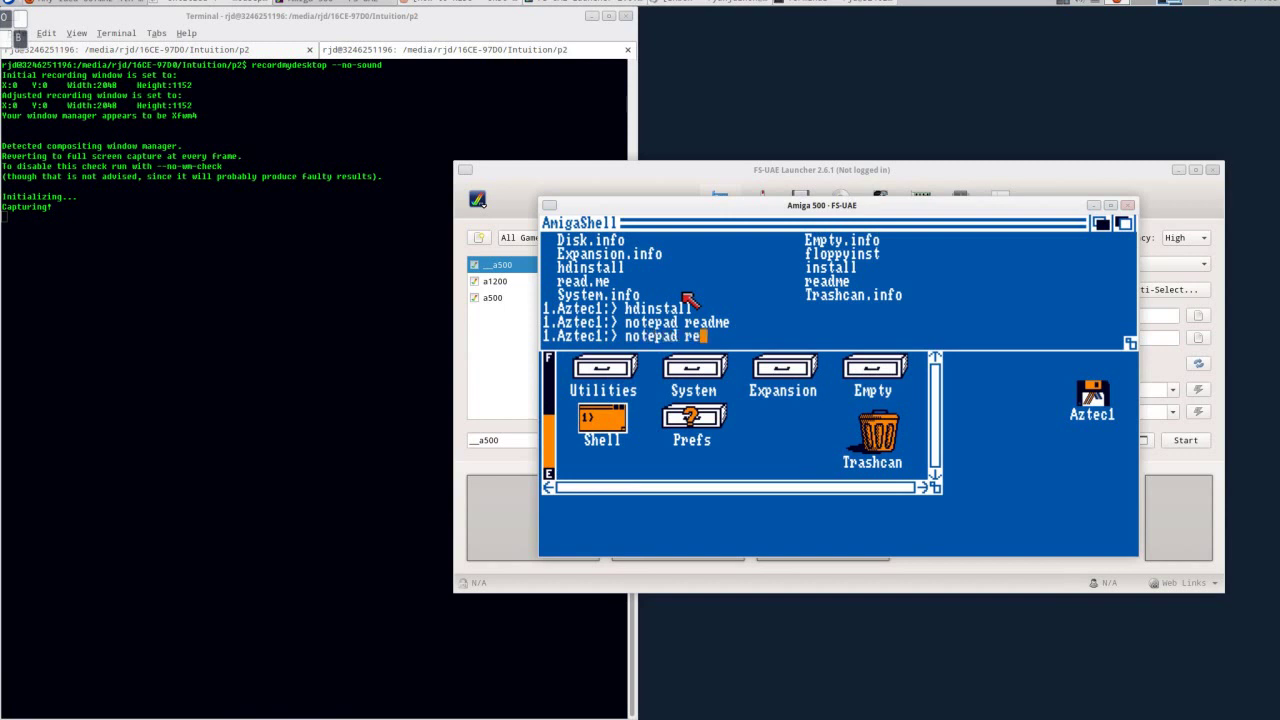
{"action": "type", "text": "adme"}
{"action": "key", "text": "Return"}
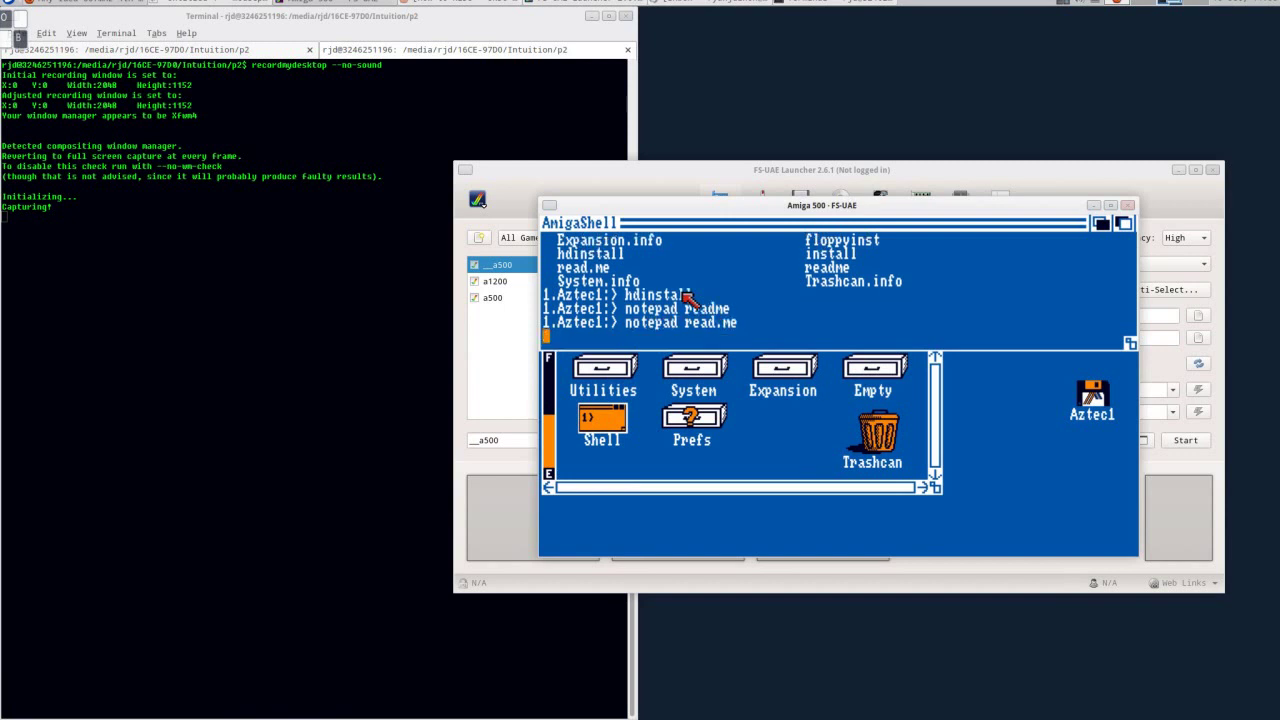
{"action": "left_click", "coordinate": [728, 247]}
{"action": "left_click_drag", "start_coordinate": [728, 247], "coordinate": [689, 286]}
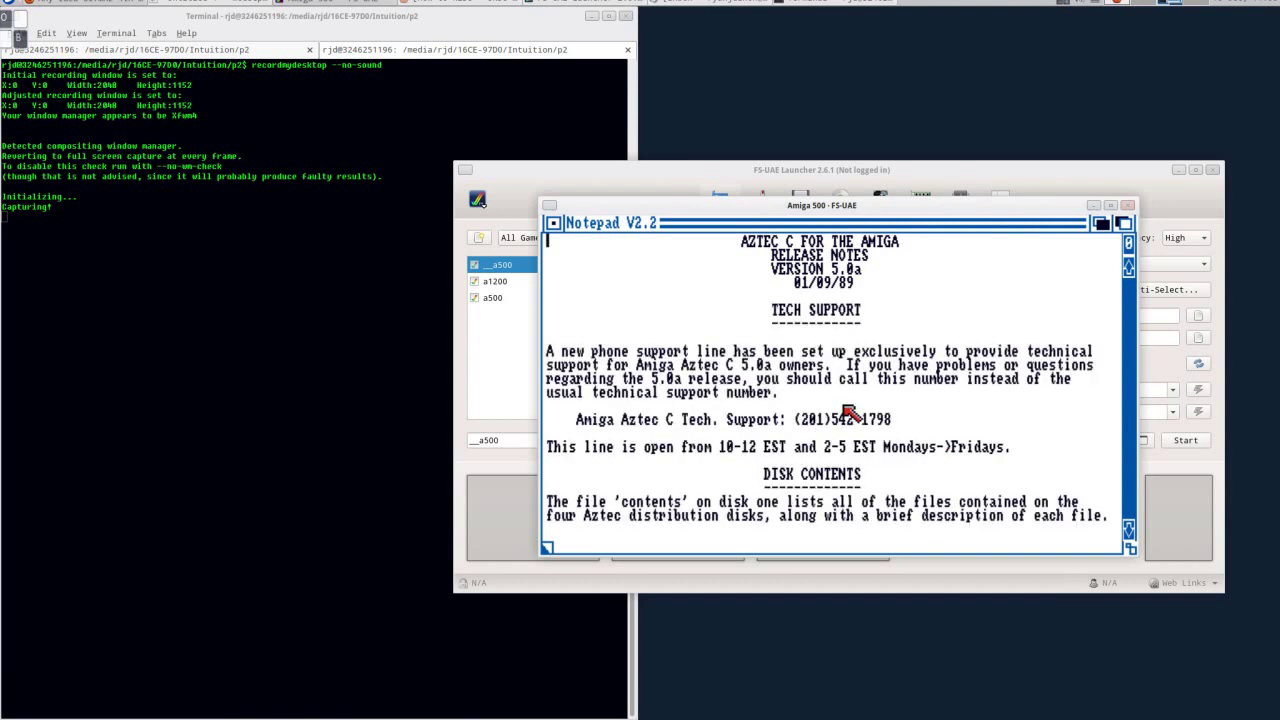
- Read the hard disk installation notes in read.me, including the source and destination drive settings, and close Notepad
{"action": "left_click", "coordinate": [740, 377]}
{"action": "scroll", "coordinate": [745, 378], "scroll_direction": "down", "scroll_amount": 1}
{"action": "scroll", "coordinate": [745, 380], "scroll_direction": "down", "scroll_amount": 10}
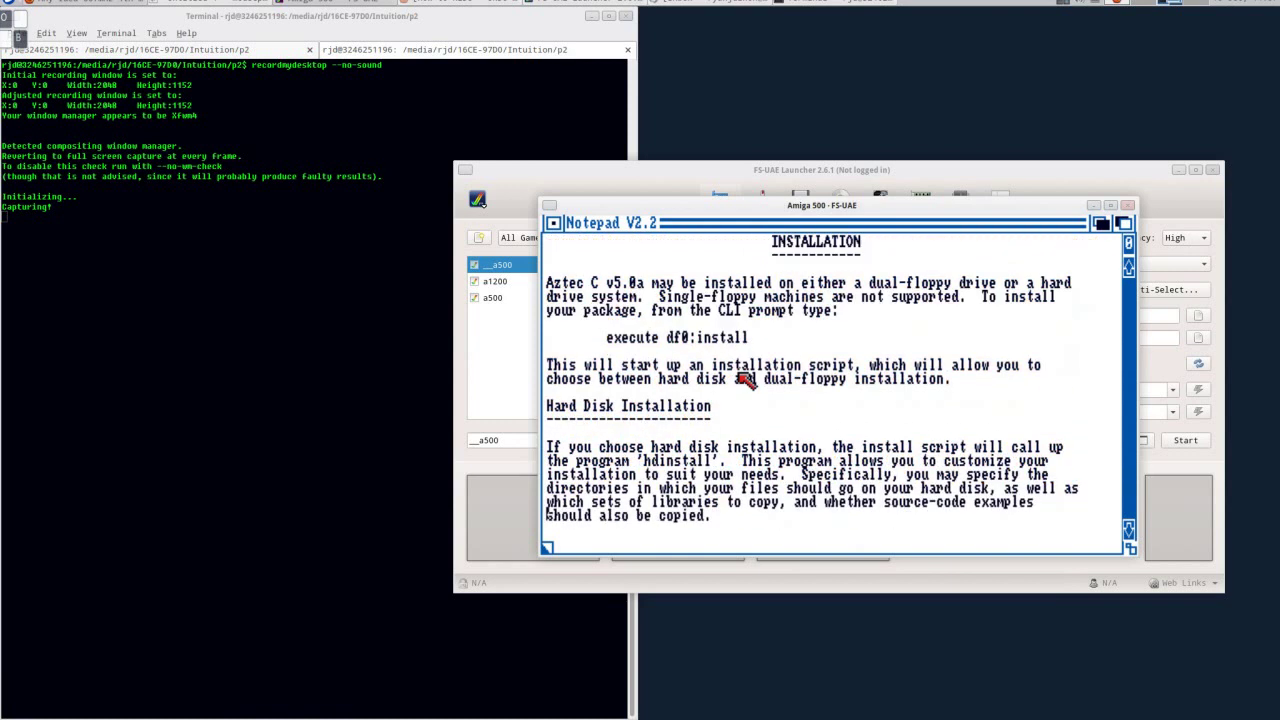
{"action": "scroll", "coordinate": [745, 380], "scroll_direction": "down", "scroll_amount": 1}
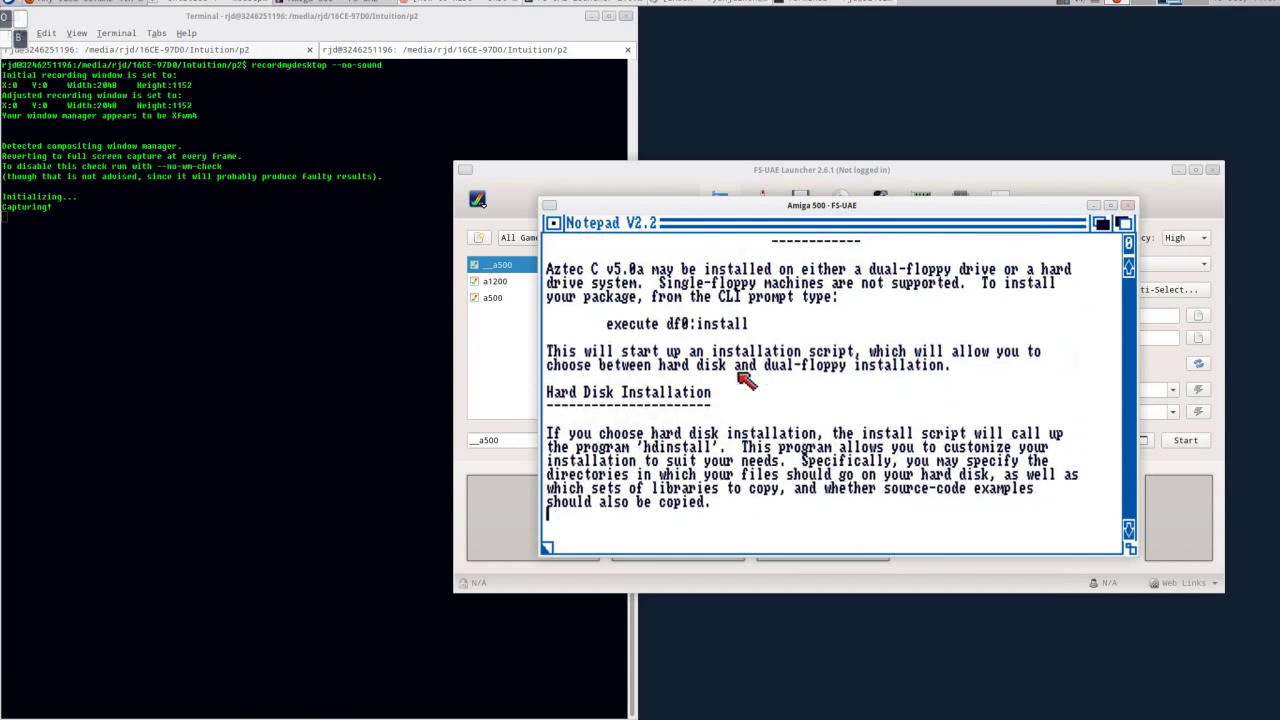
{"action": "scroll", "coordinate": [745, 380], "scroll_direction": "down", "scroll_amount": 10}
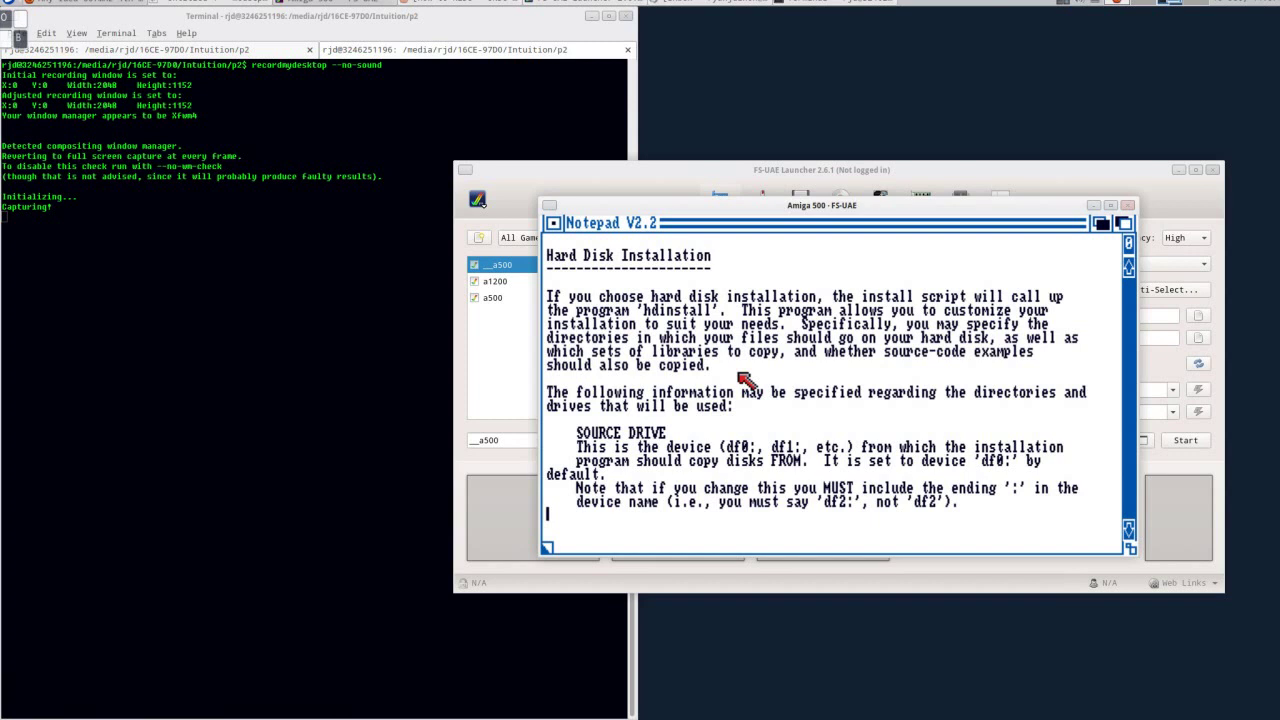
{"action": "key", "text": "Down"}
{"action": "key", "text": "Down"}
{"action": "key", "text": "Down"}
{"action": "key", "text": "Down"}
{"action": "key", "text": "Down"}
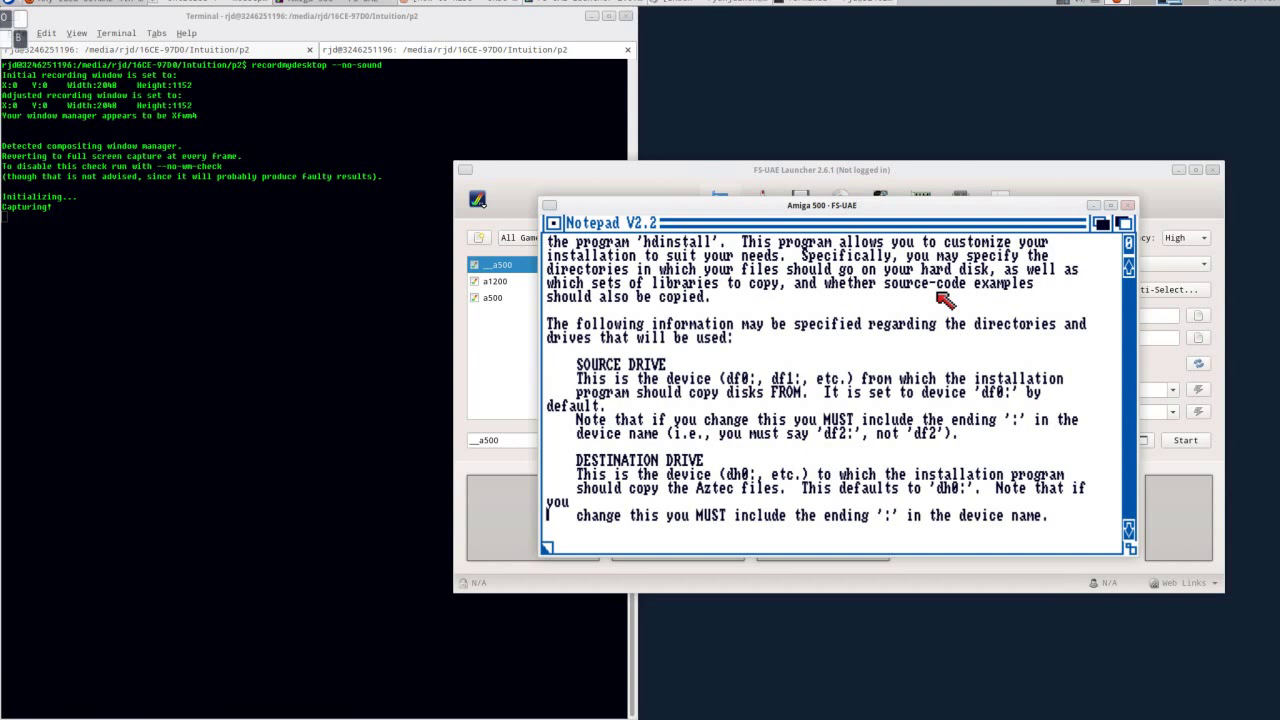
{"action": "left_click", "coordinate": [553, 222]}
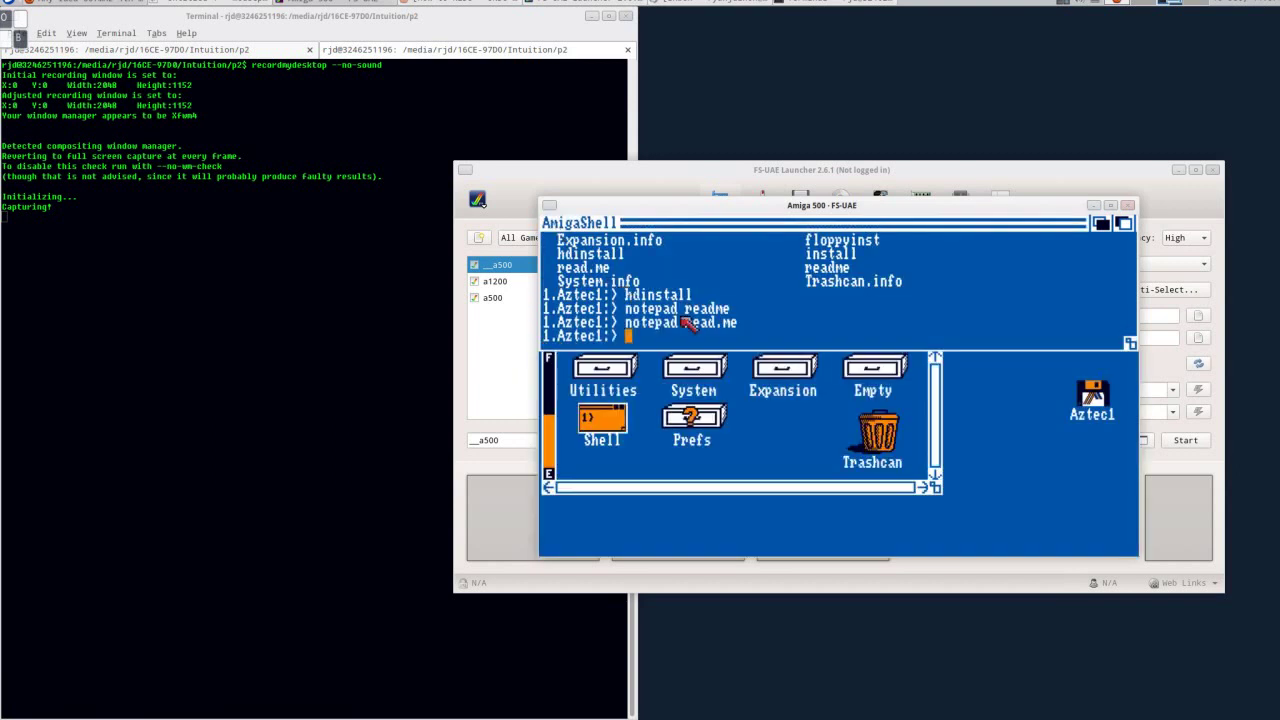
- Run hdinstall, continue past the Aztec title screen and confirm that the read.me file has been read
{"action": "type", "text": "hdinstall"}
{"action": "key", "text": "Return"}
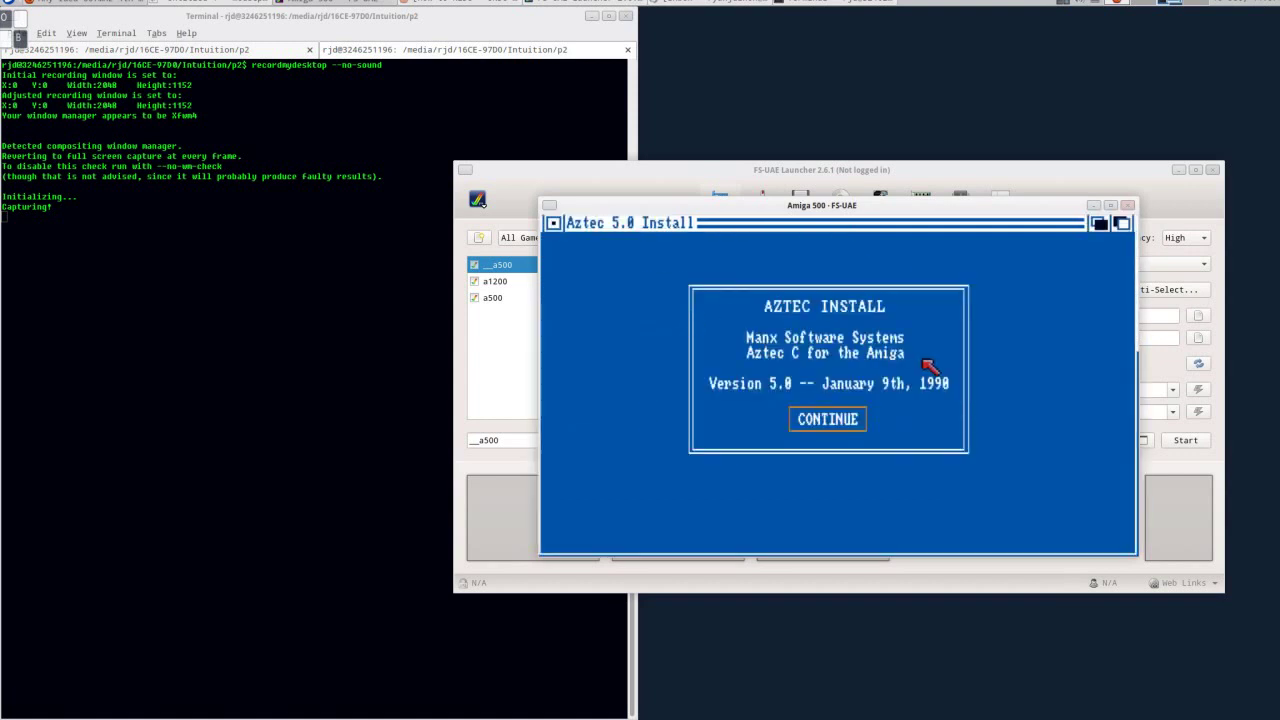
{"action": "left_click", "coordinate": [845, 429]}
{"action": "left_click", "coordinate": [758, 387]}
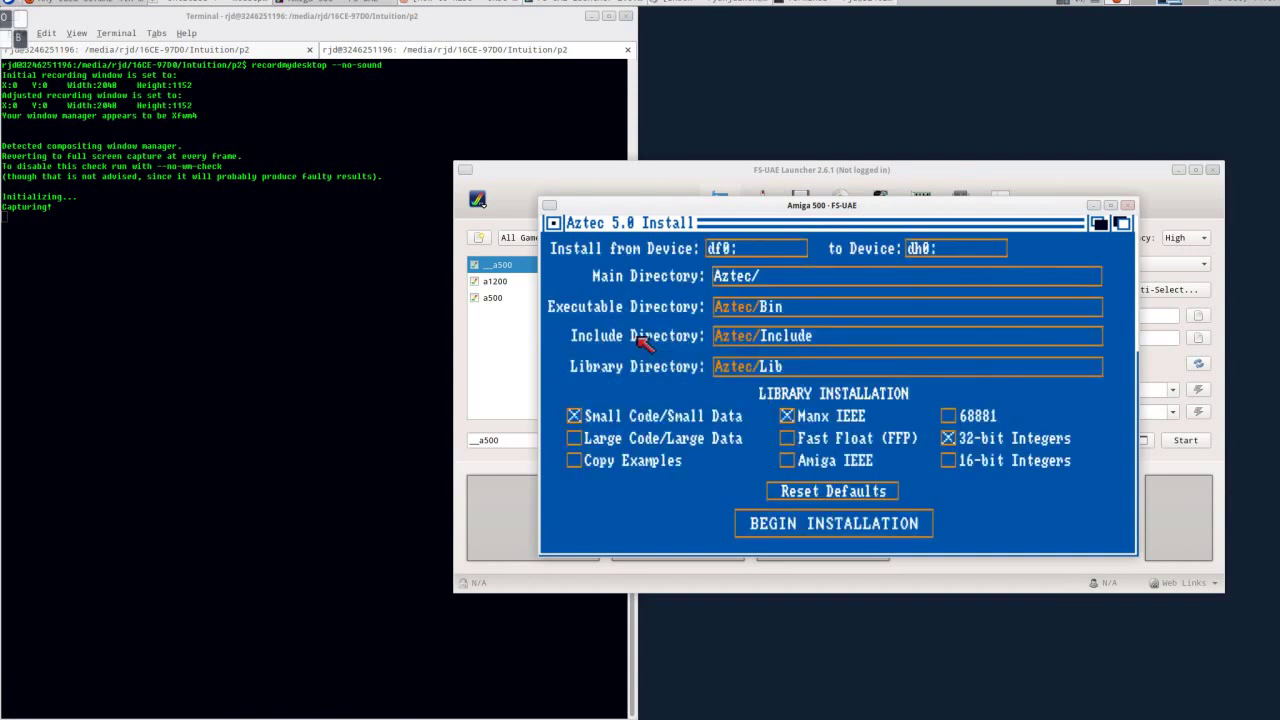
- Set the installer's destination device to __dh0: and enable Copy Examples
{"action": "left_click", "coordinate": [943, 249]}
{"action": "key", "text": "Left"}
{"action": "key", "text": "Left"}
{"action": "key", "text": "Left"}
{"action": "key", "text": "Left"}
{"action": "type", "text": "__"}
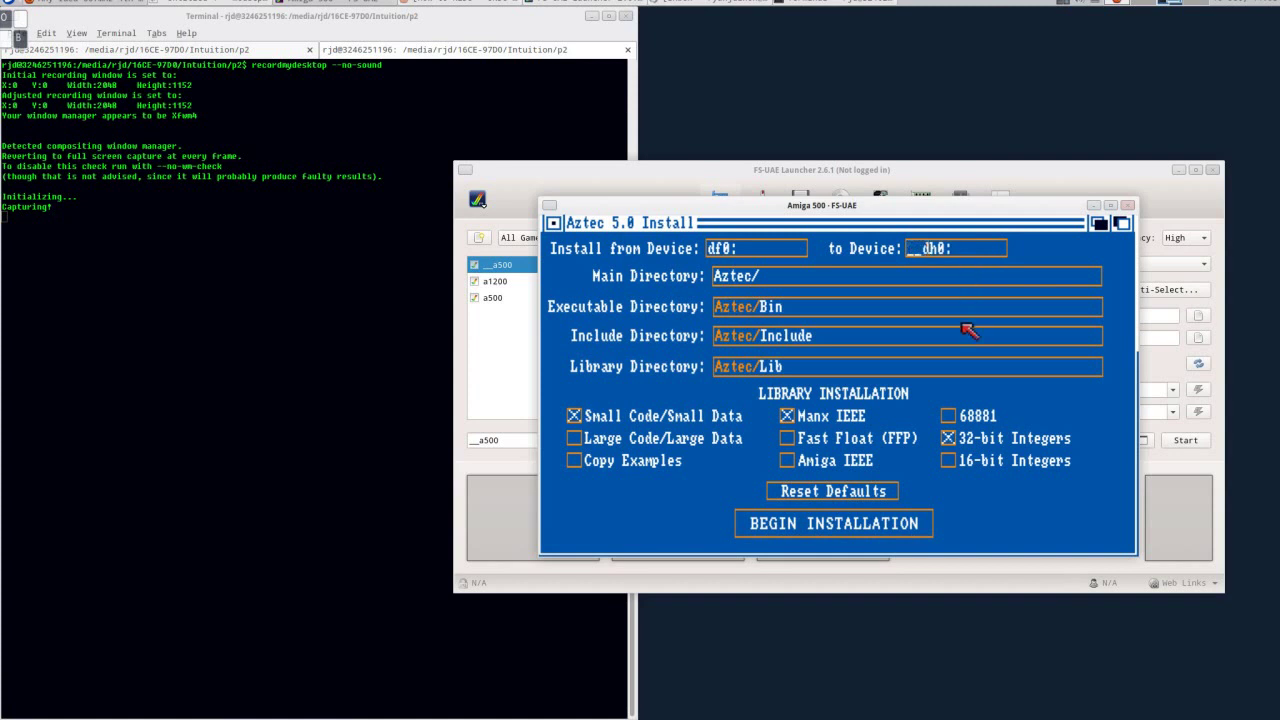
{"action": "left_click", "coordinate": [574, 461]}
- Begin the installation, accept the parameters and continue with Aztec disk #1 inserted
{"action": "left_click", "coordinate": [858, 528]}
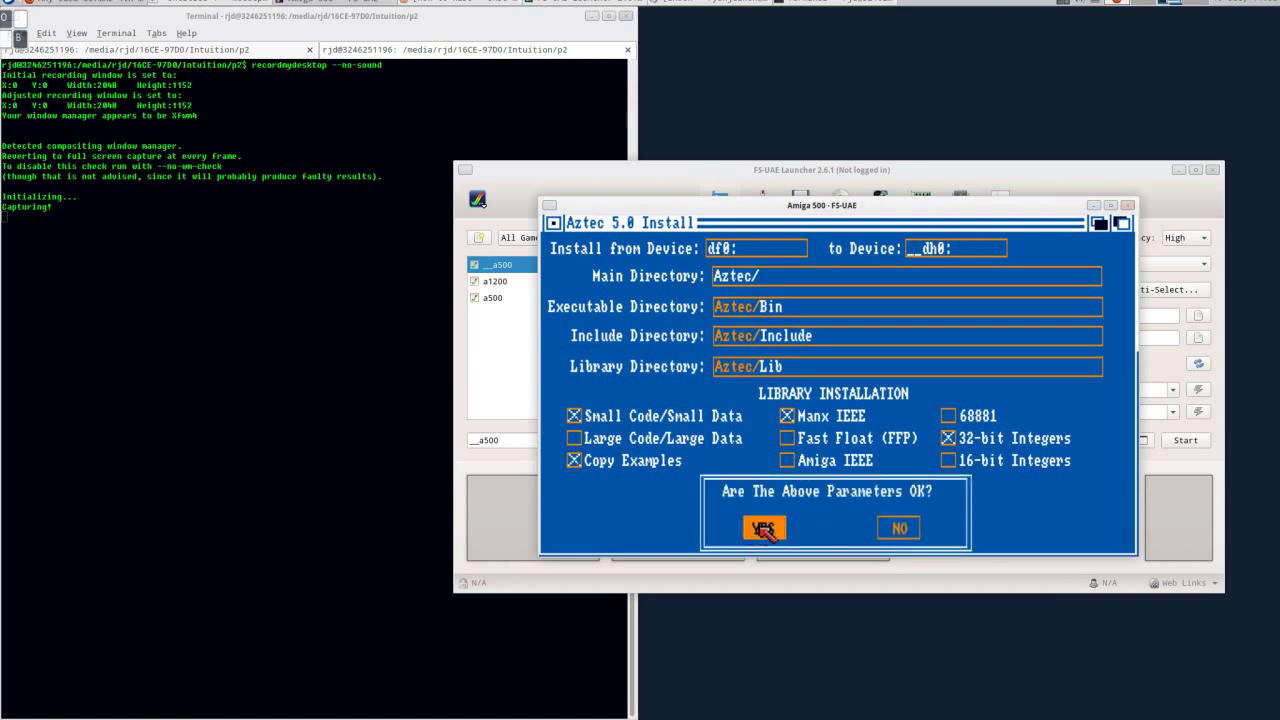
{"action": "left_click", "coordinate": [758, 530]}
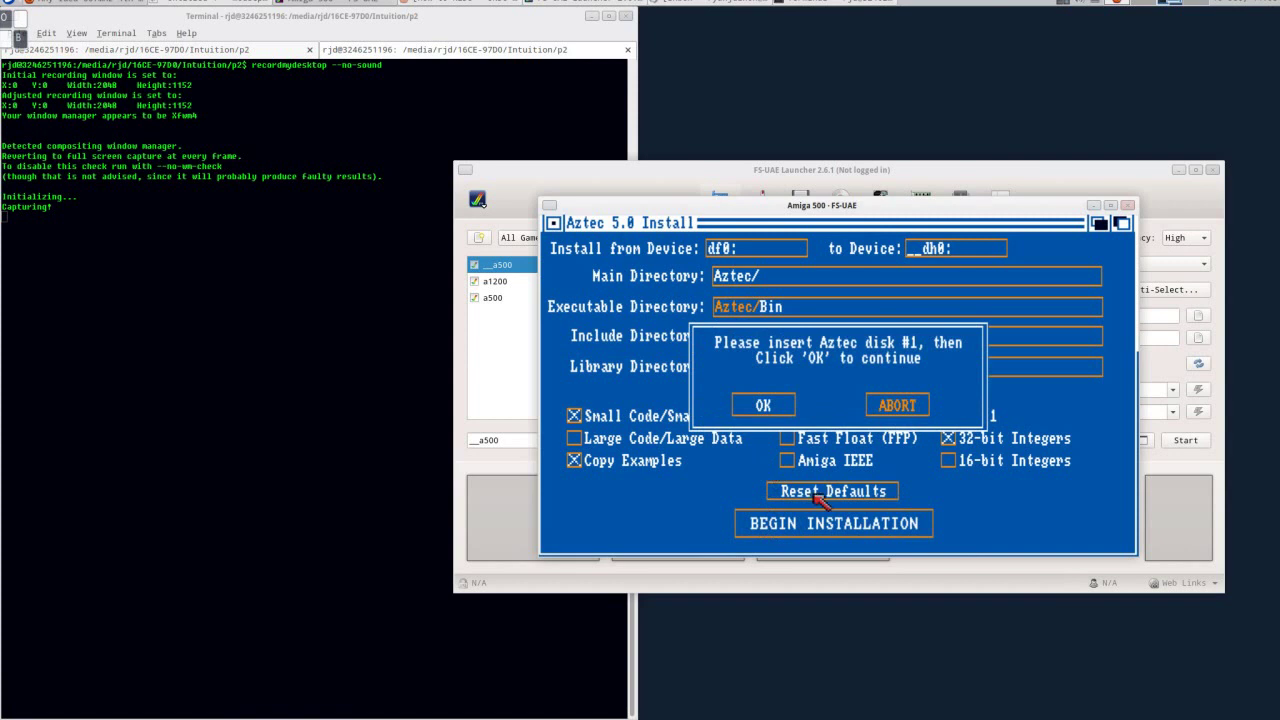
{"action": "key", "text": "F12"}
{"action": "key", "text": "F12"}
{"action": "left_click", "coordinate": [765, 408]}
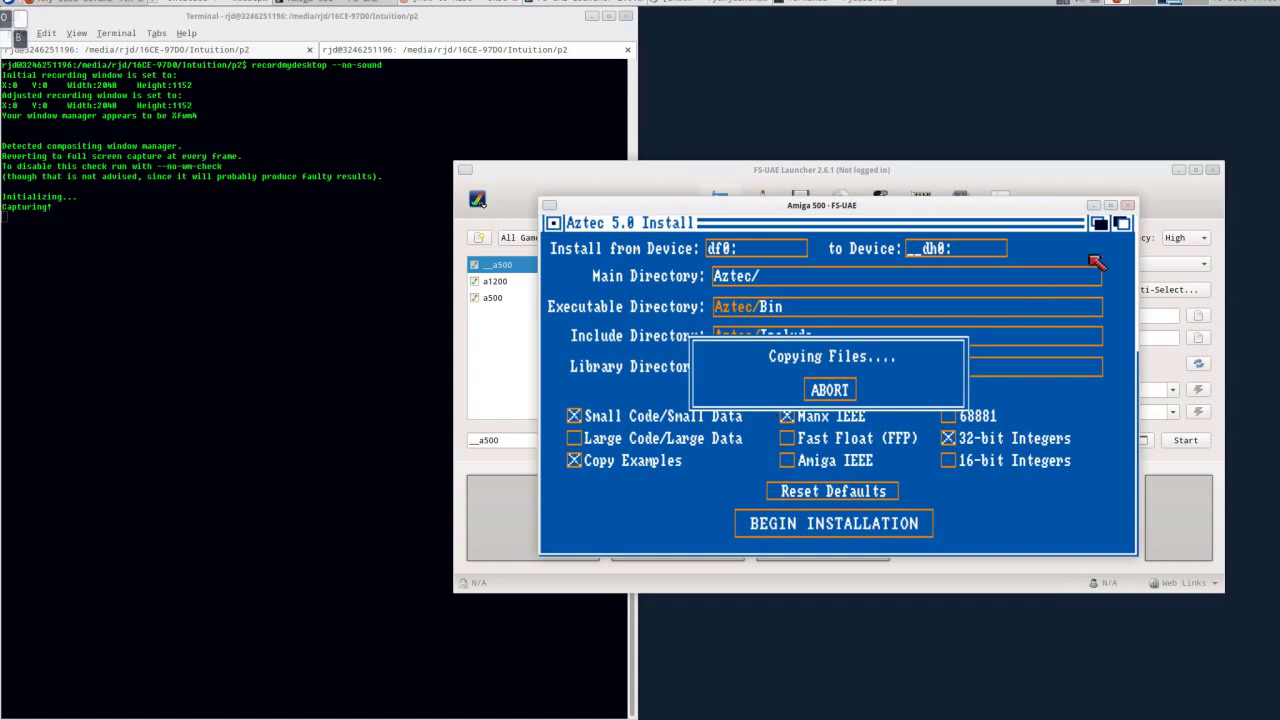
- Send the Aztec 5.0 Install window behind the other windows and move the AmigaShell window down to uncover its title bar
{"action": "left_click", "coordinate": [1101, 223]}
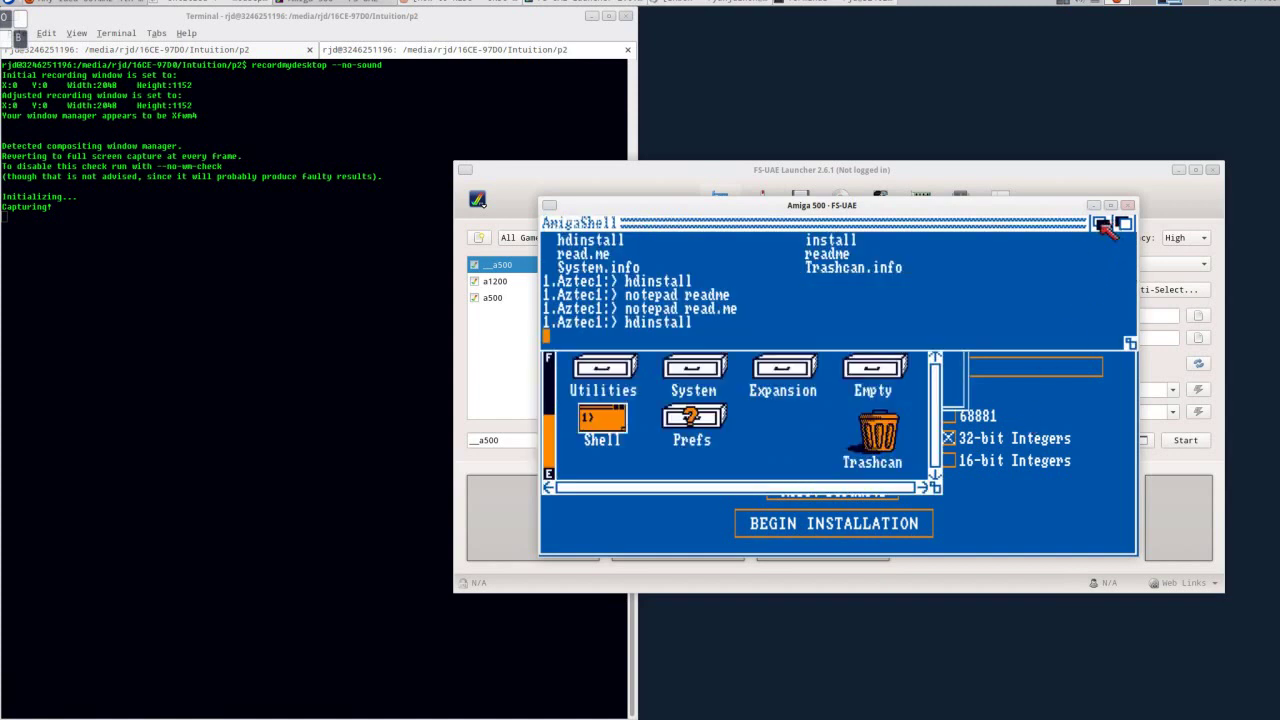
{"action": "left_click", "coordinate": [1100, 222]}
{"action": "left_click", "coordinate": [1100, 222]}
{"action": "left_click", "coordinate": [1100, 222]}
{"action": "left_click", "coordinate": [1100, 222]}
{"action": "left_click", "coordinate": [1100, 222]}
{"action": "left_click", "coordinate": [1120, 224]}
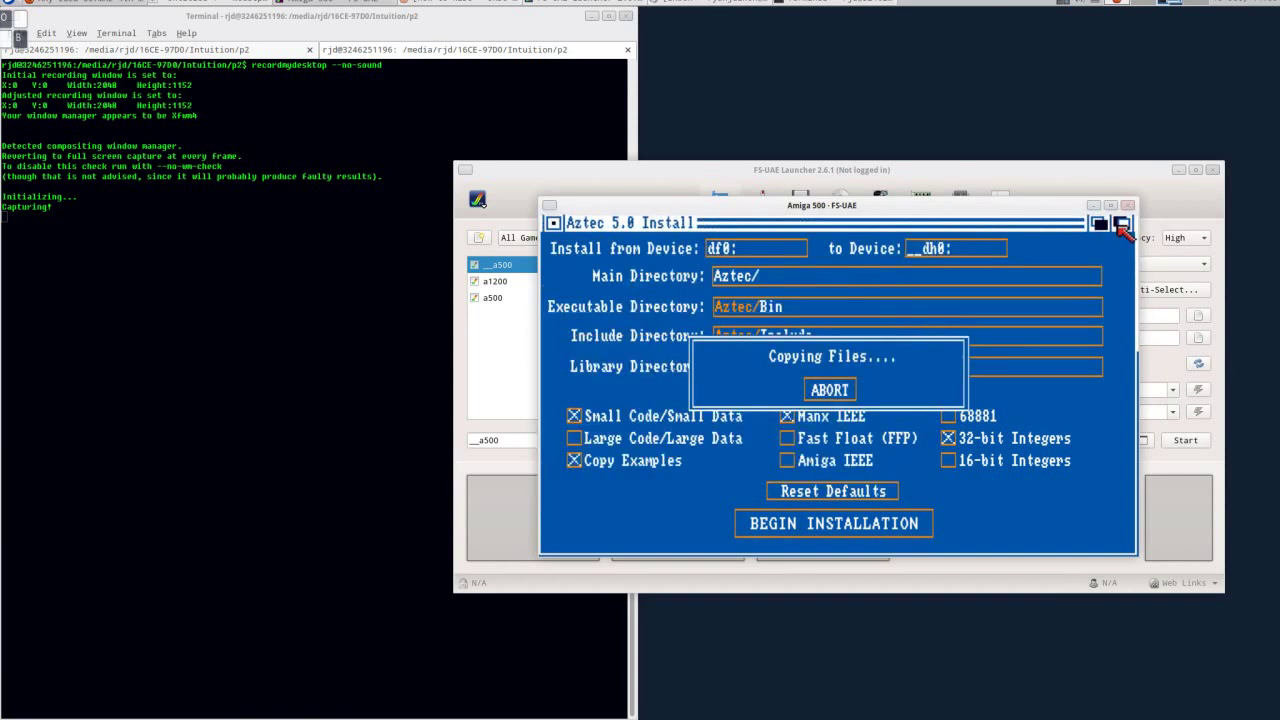
{"action": "left_click", "coordinate": [1122, 225]}
{"action": "left_click", "coordinate": [1122, 225]}
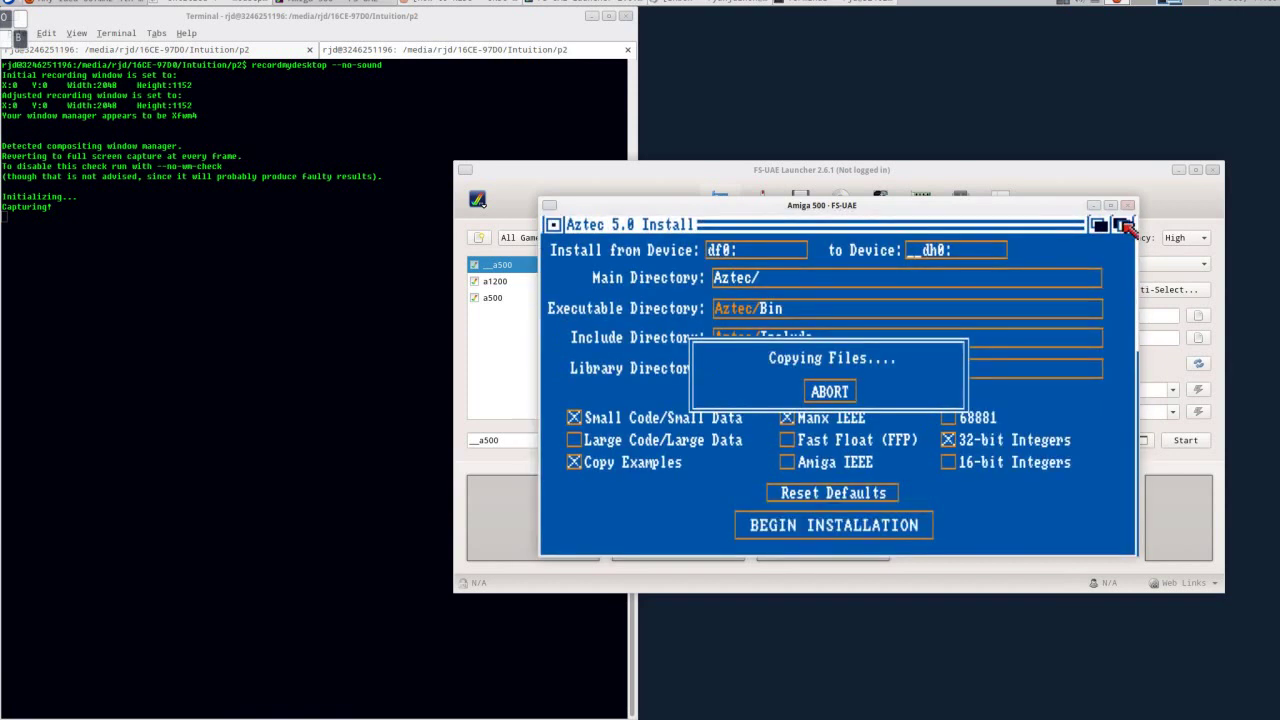
{"action": "left_click", "coordinate": [1100, 224]}
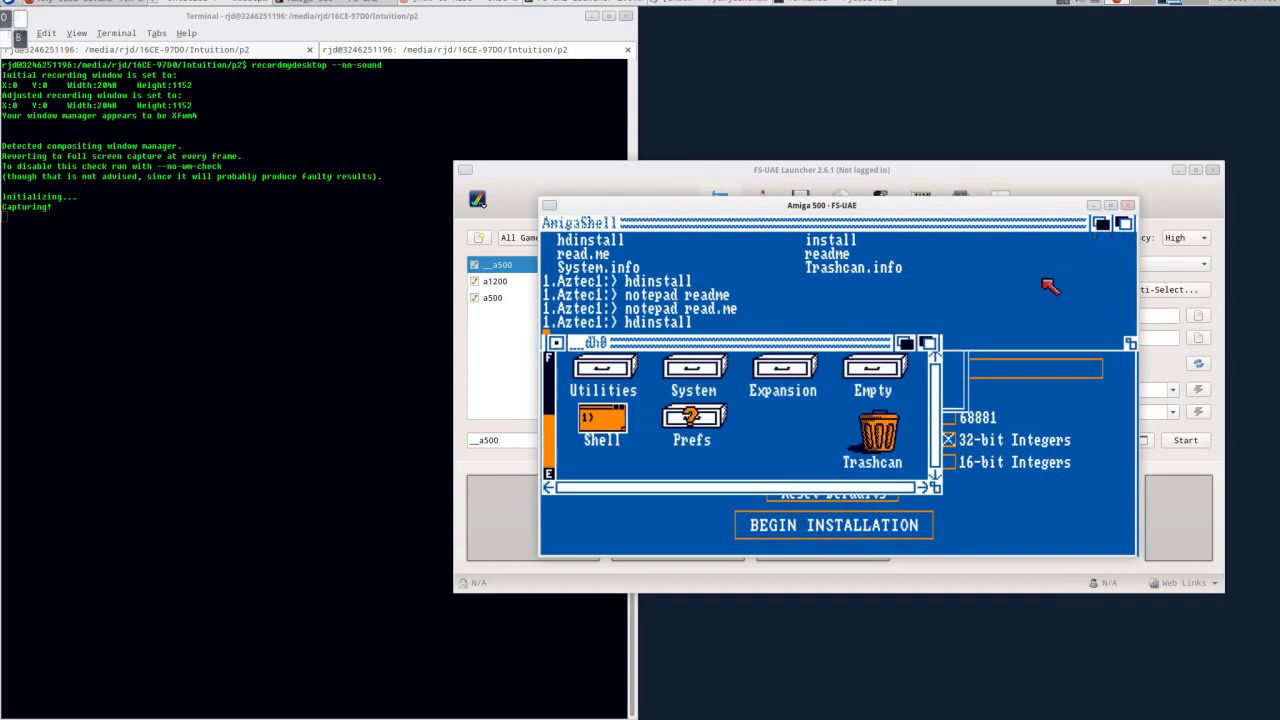
{"action": "left_click_drag", "start_coordinate": [940, 244], "coordinate": [914, 278]}
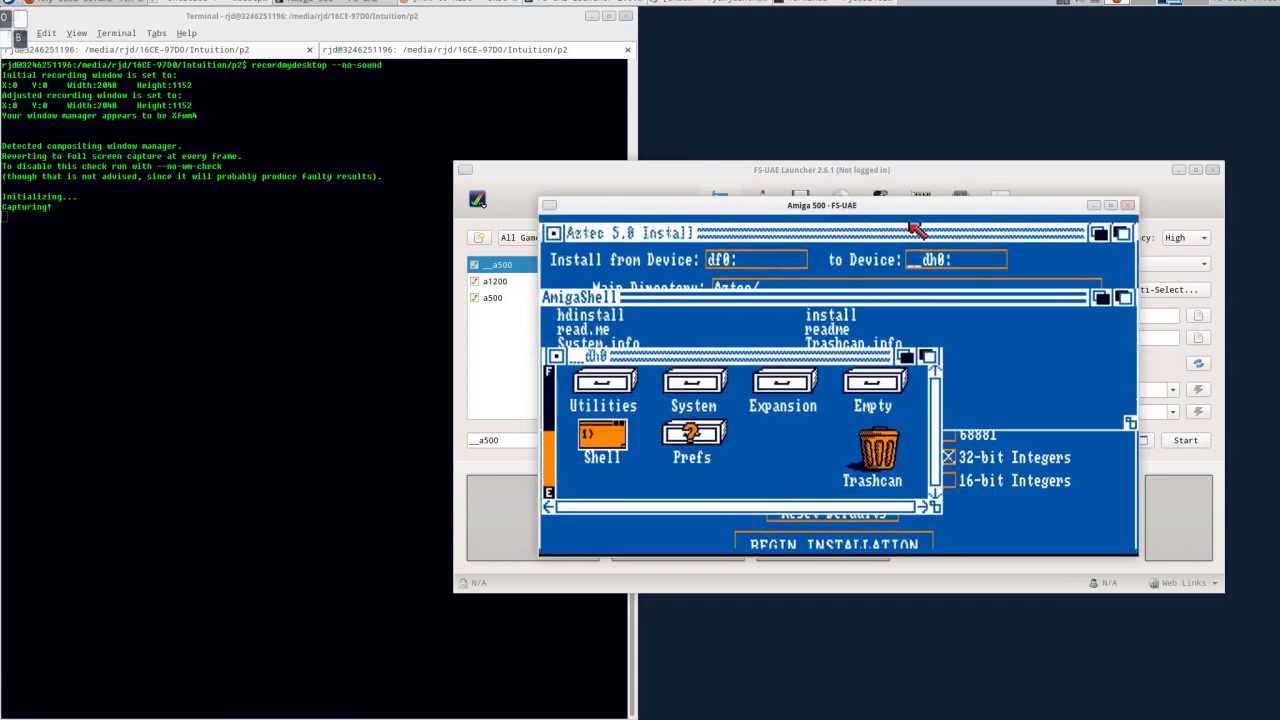
{"action": "mouse_move", "coordinate": [914, 229]}
{"action": "left_mouse_down"}
{"action": "mouse_move", "coordinate": [914, 471]}
{"action": "mouse_move", "coordinate": [914, 220]}
{"action": "left_mouse_up"}
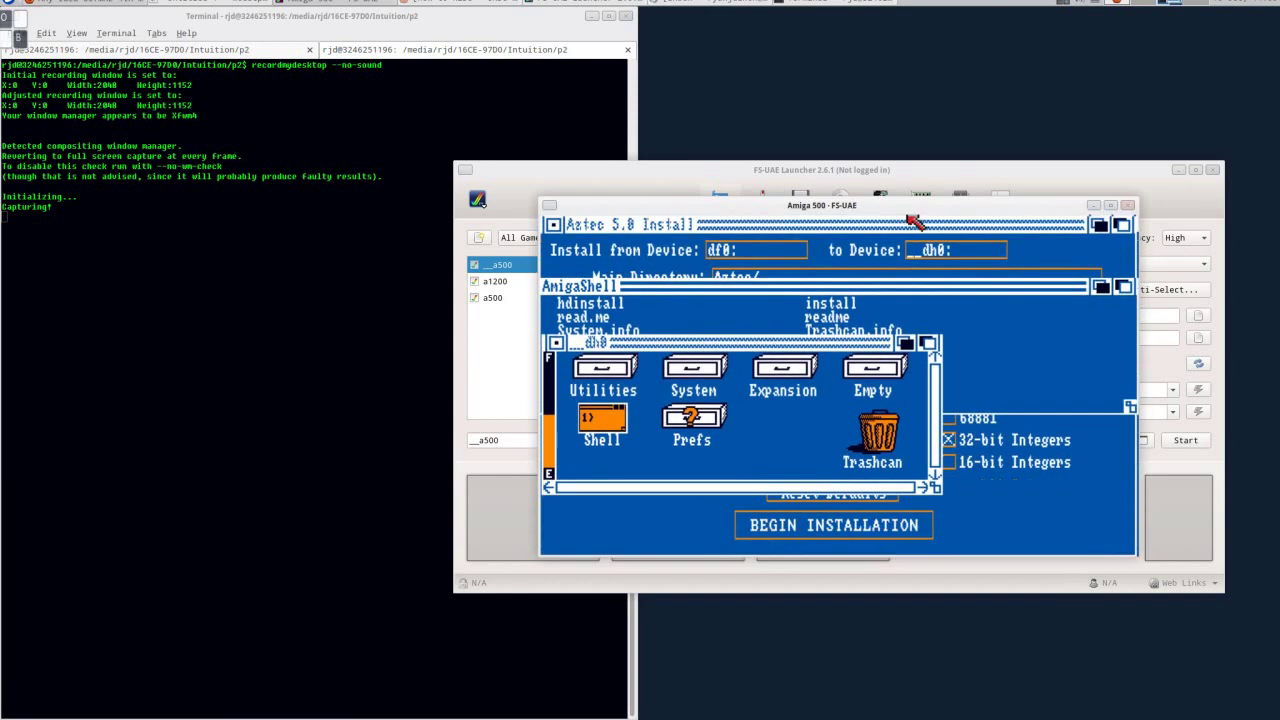
- Open a second Shell from the __dh0 drive, change to df0: and list the disk's directory
{"action": "double_click", "coordinate": [616, 446]}
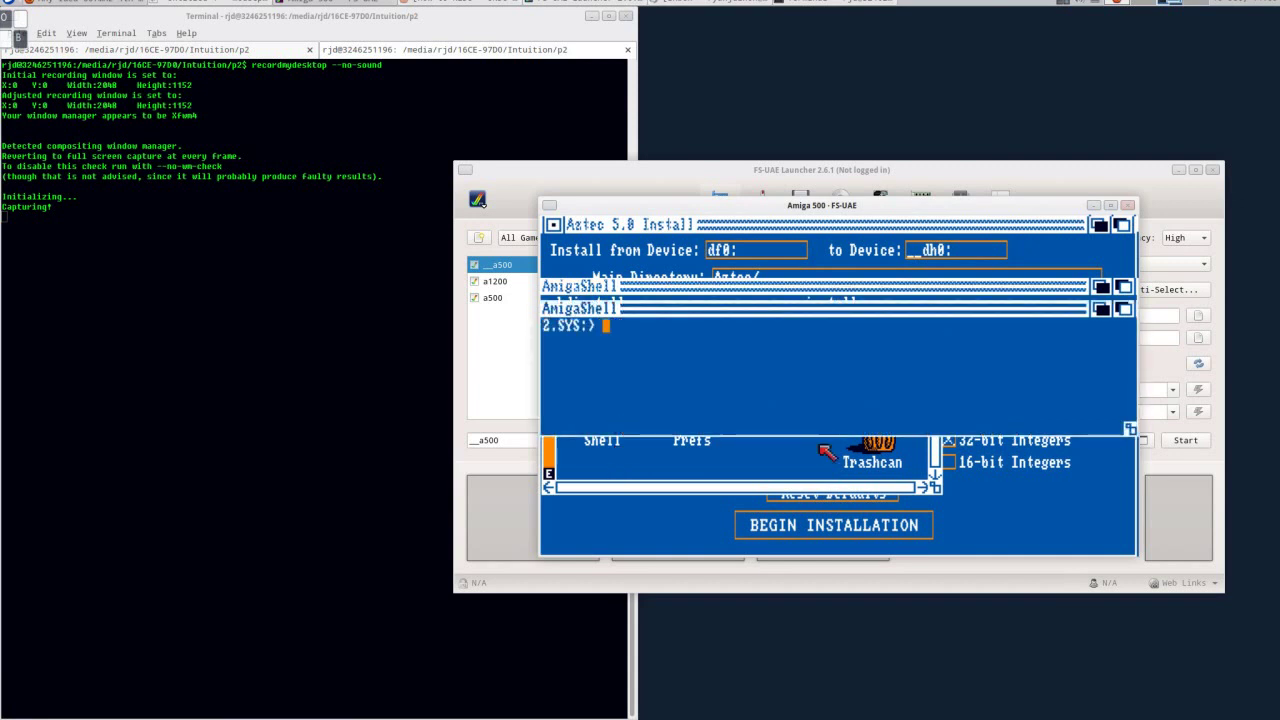
{"action": "type", "text": "cd df0:"}
{"action": "key", "text": "Return"}
{"action": "type", "text": "dor"}
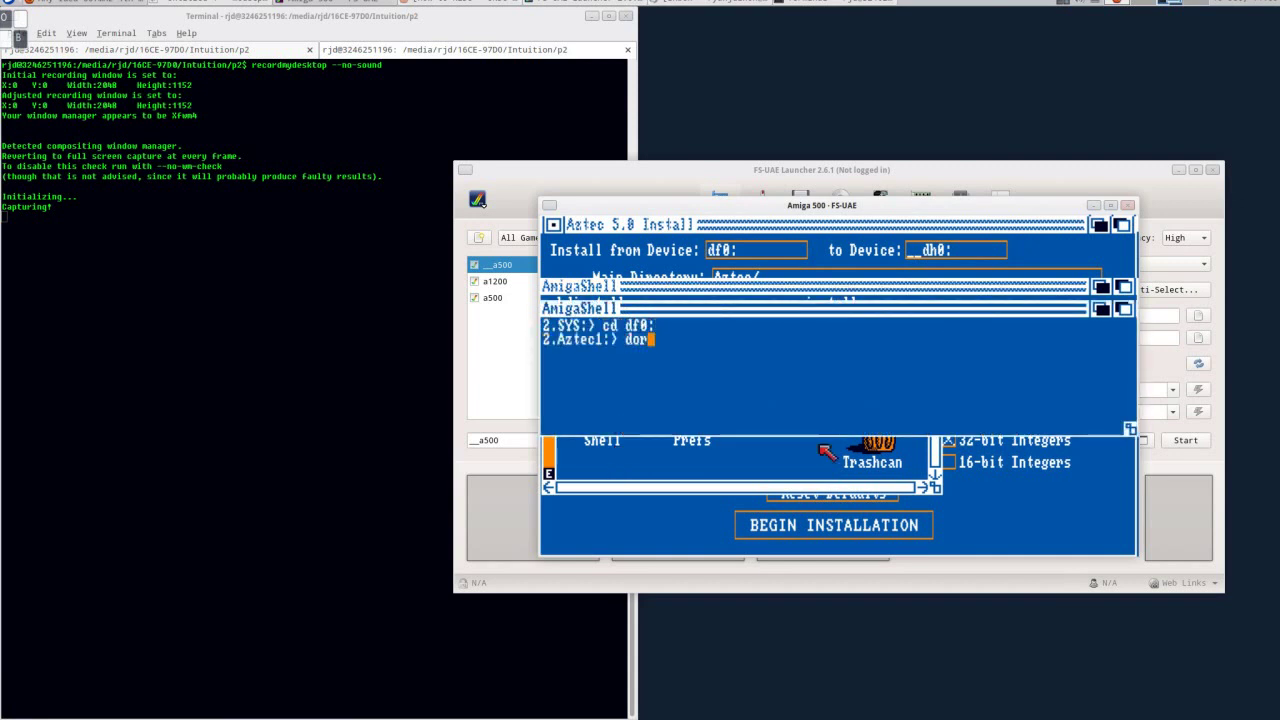
{"action": "key", "text": "Return"}
{"action": "type", "text": "dir"}
{"action": "key", "text": "Return"}
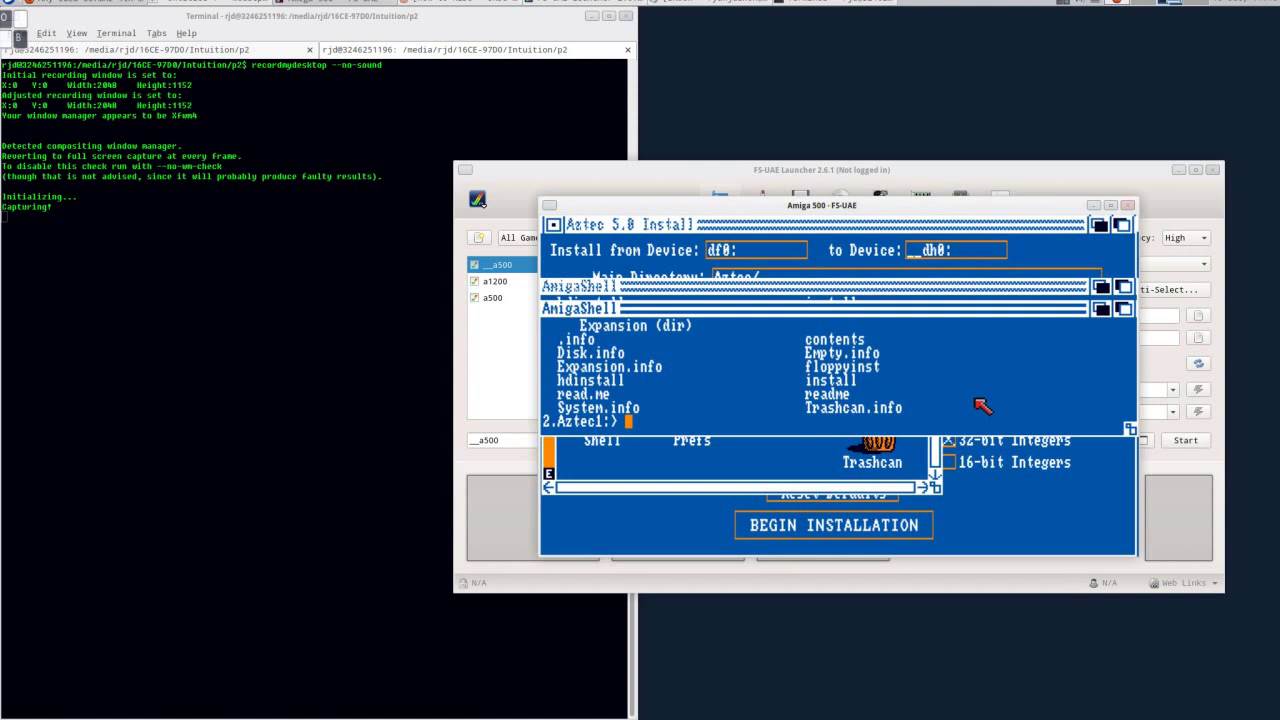
- Close the second Shell and the __dh0 window, and bring the Aztec 5.0 Install window back into full view
{"action": "type", "text": "endcli"}
{"action": "key", "text": "Return"}
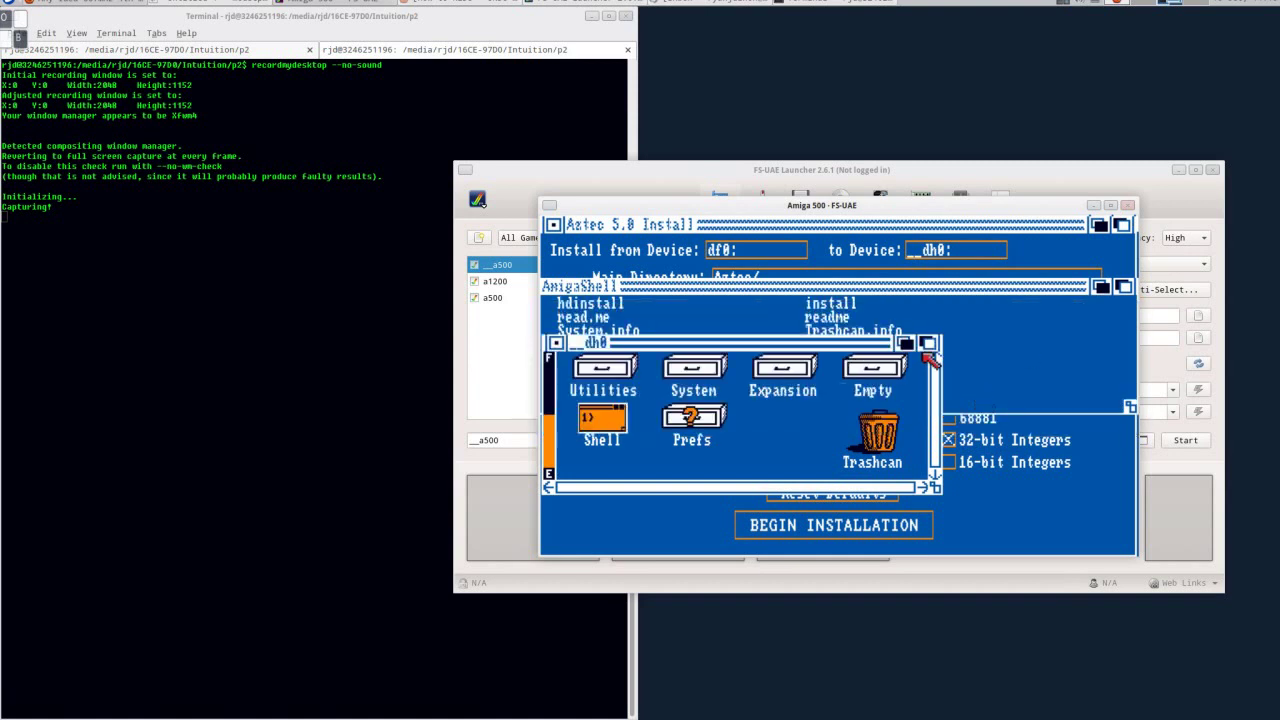
{"action": "left_click", "coordinate": [557, 343]}
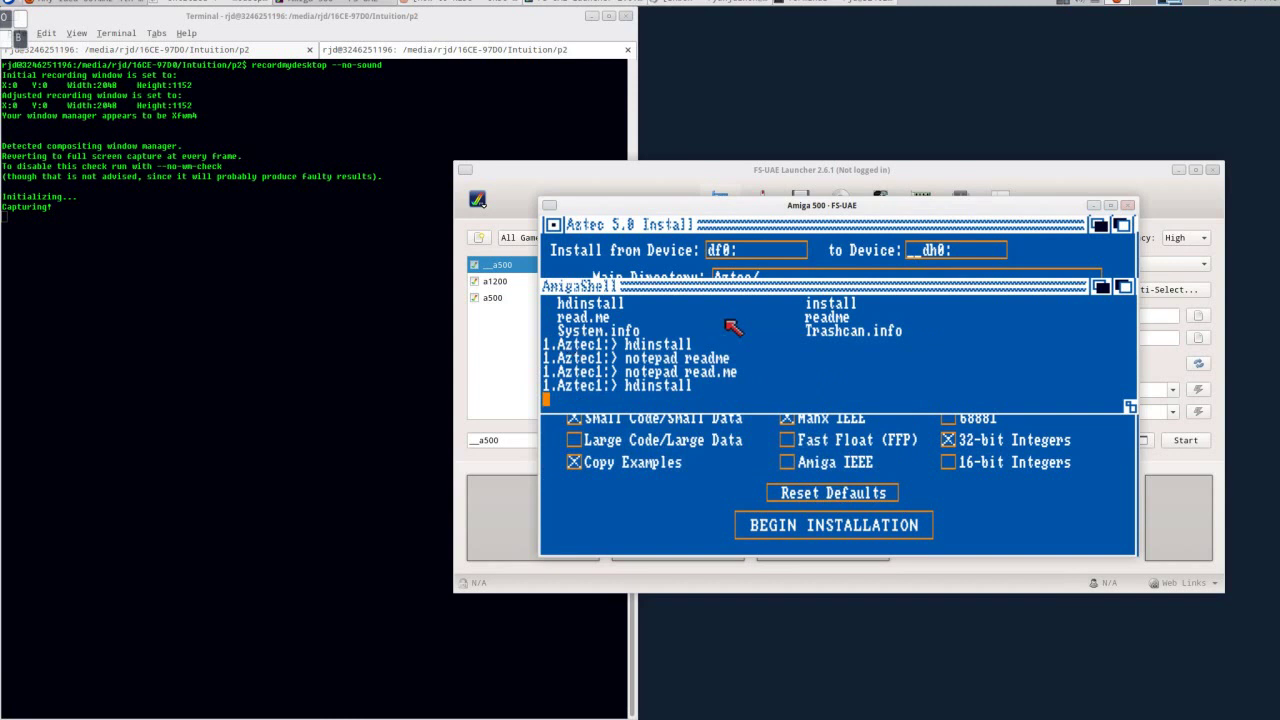
{"action": "left_click", "coordinate": [786, 250]}
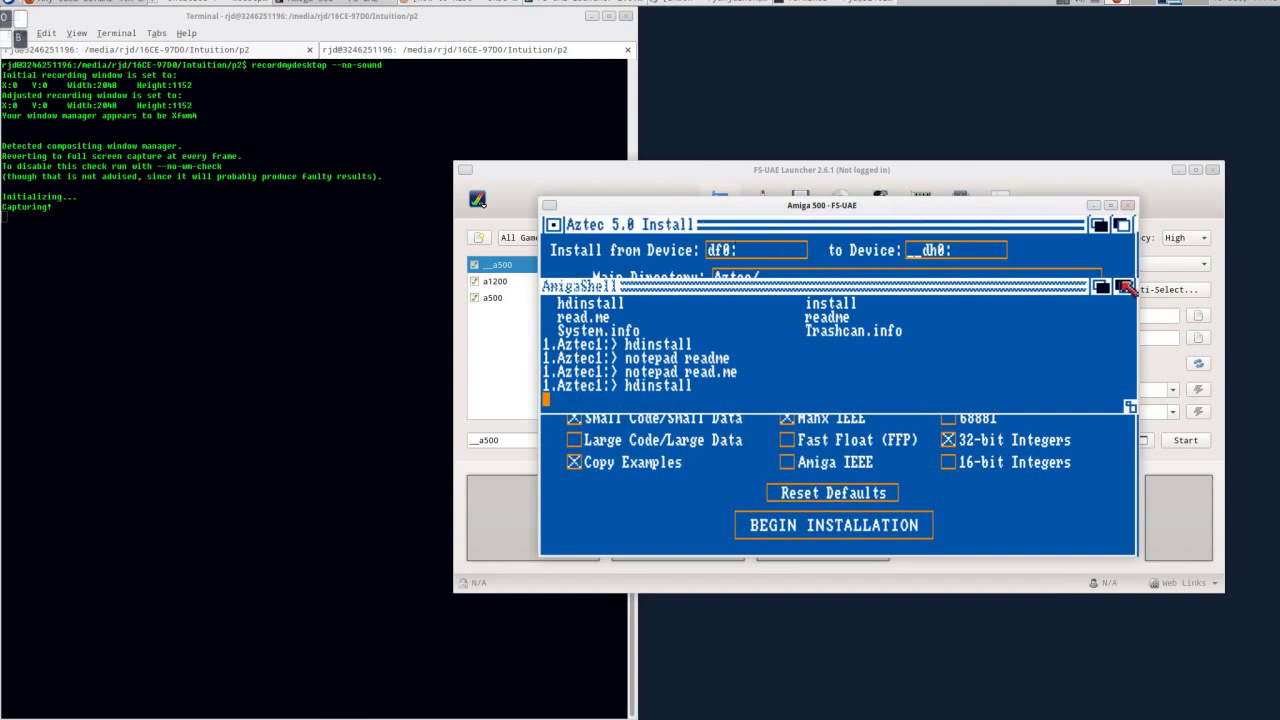
{"action": "left_click", "coordinate": [1121, 288]}
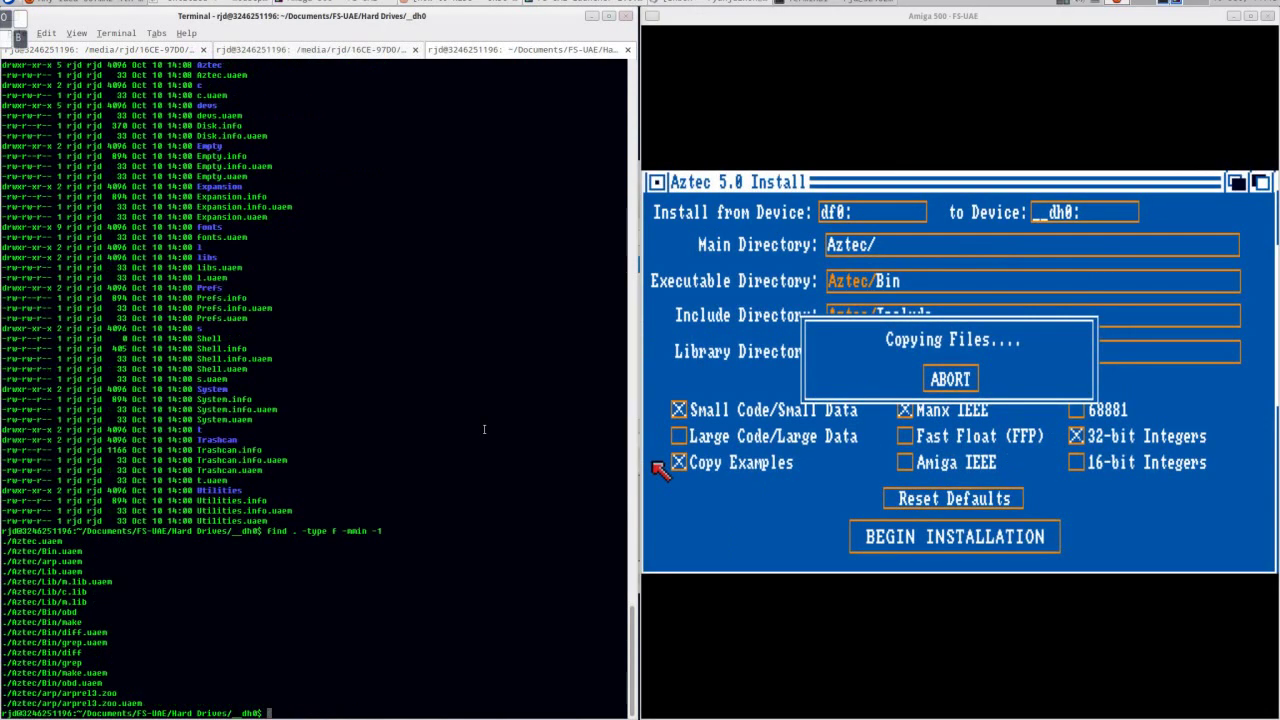
- In the host terminal, repeat the search for files modified within the last minute and keep it refreshing with watch
{"action": "key", "text": "Up"}
{"action": "key", "text": "Return"}
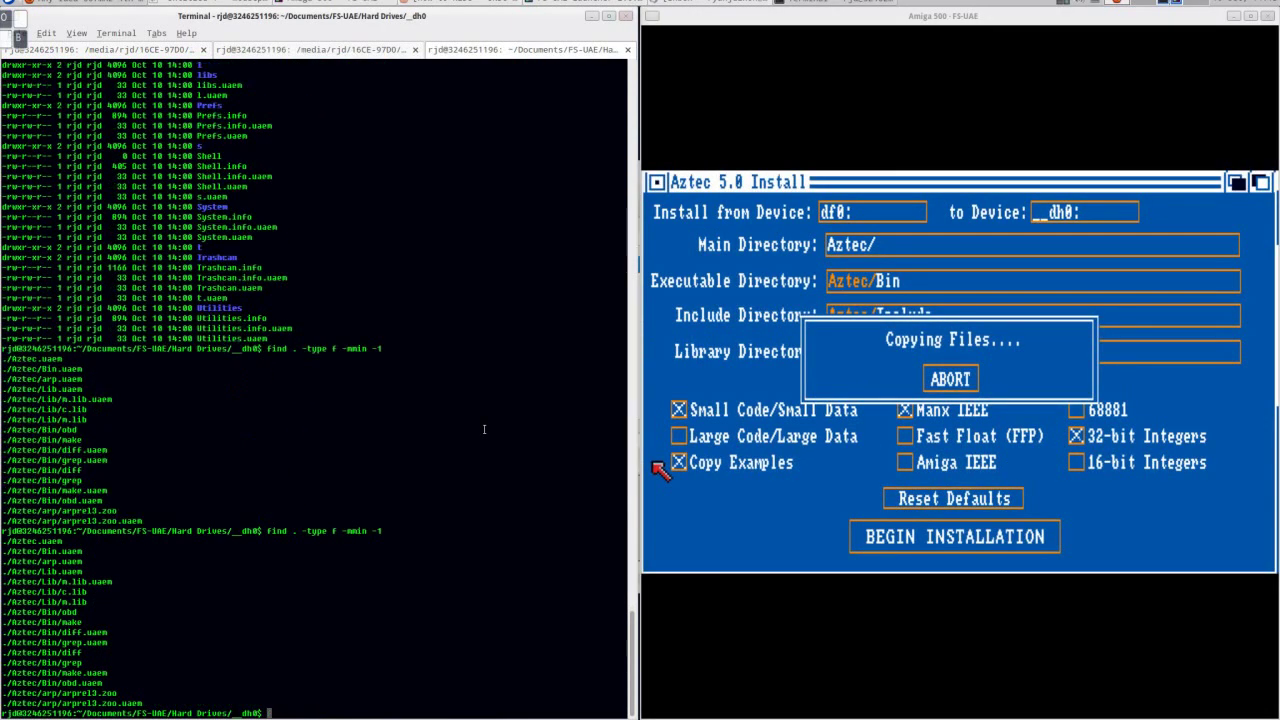
{"action": "key", "text": "Up"}
{"action": "key", "text": "Home"}
{"action": "type", "text": "watch"}
{"action": "key", "text": "Return"}
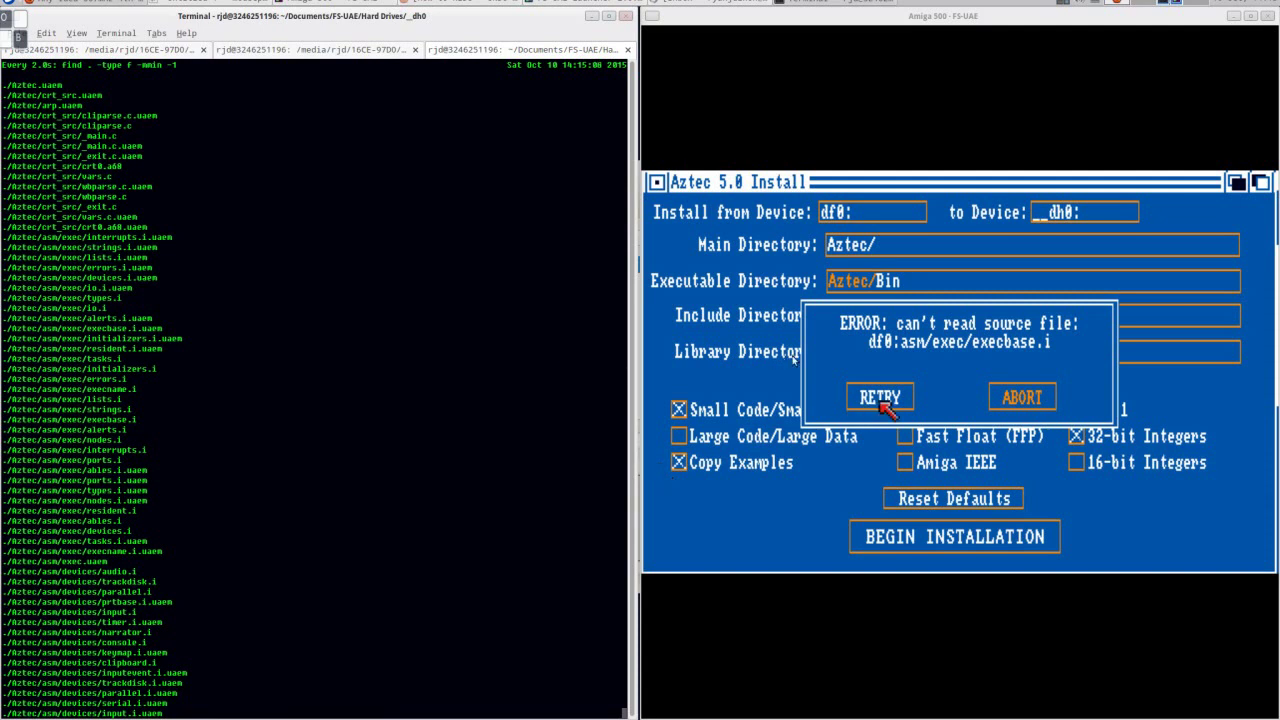
- Abort the installation at the df0:asm/exec/execbase.i read error and close the Aztec 5.0 installer
{"action": "left_click", "coordinate": [1021, 397]}
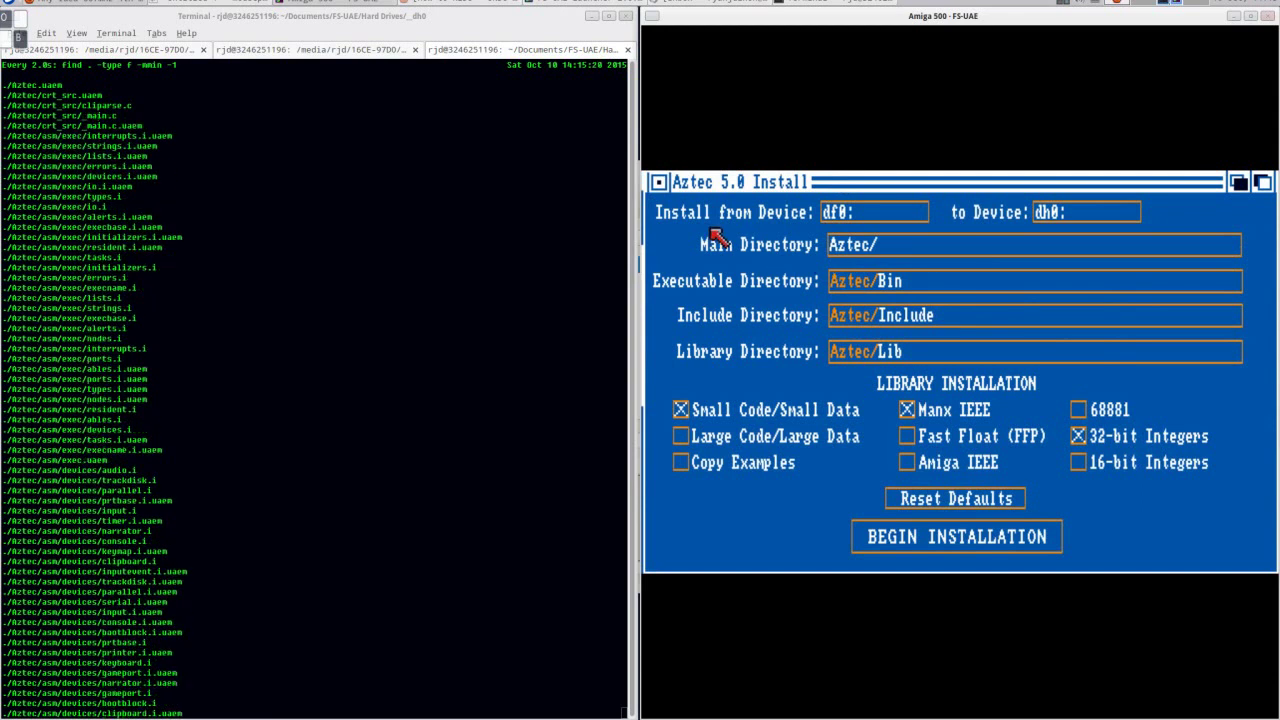
{"action": "left_click", "coordinate": [659, 181]}
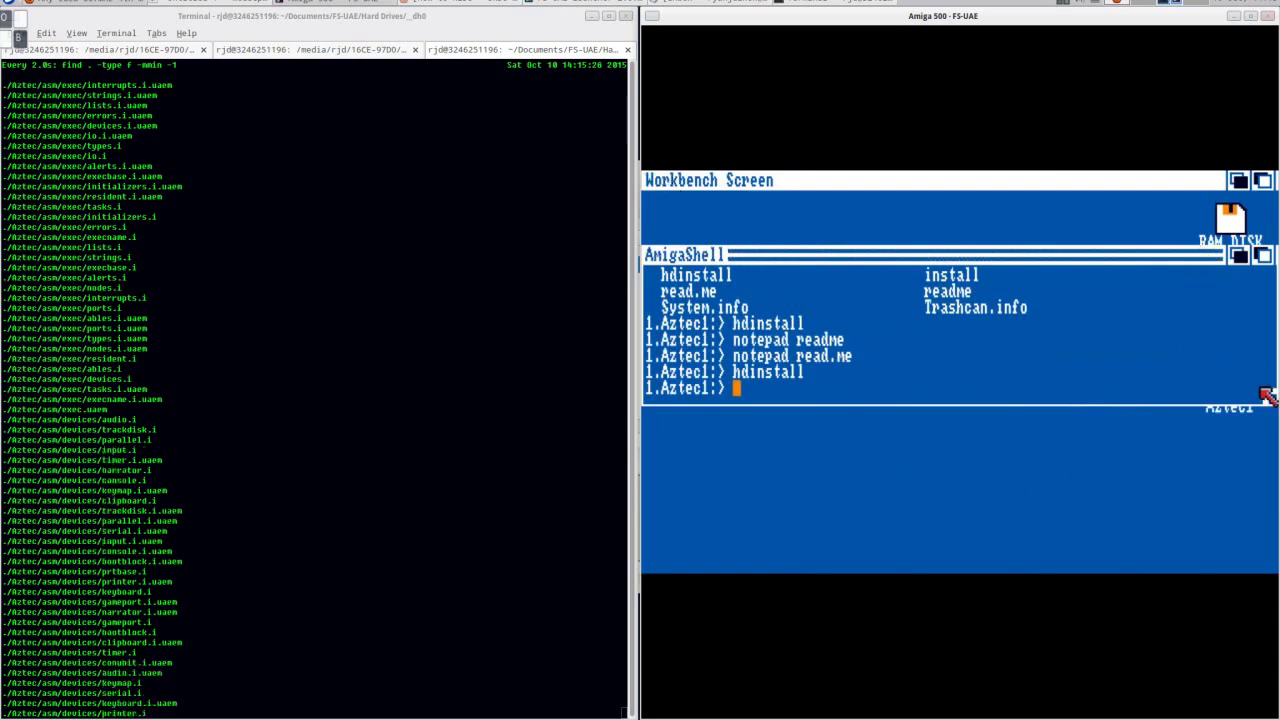
- Cancel the request for the Aztec1 volume, open the Aztec3 disk and move the AmigaShell window down to uncover the drive icons
{"action": "left_click_drag", "start_coordinate": [1086, 257], "coordinate": [1086, 180]}
{"action": "double_click", "coordinate": [1226, 385]}
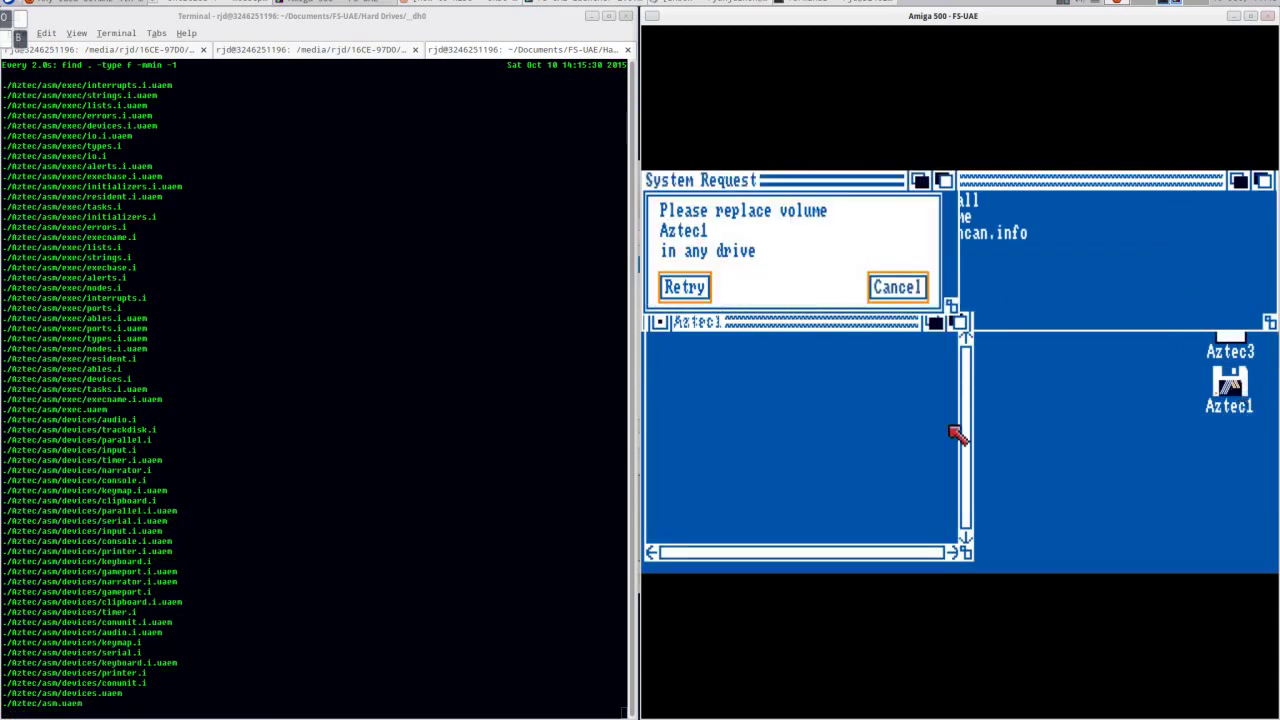
{"action": "left_click", "coordinate": [900, 283]}
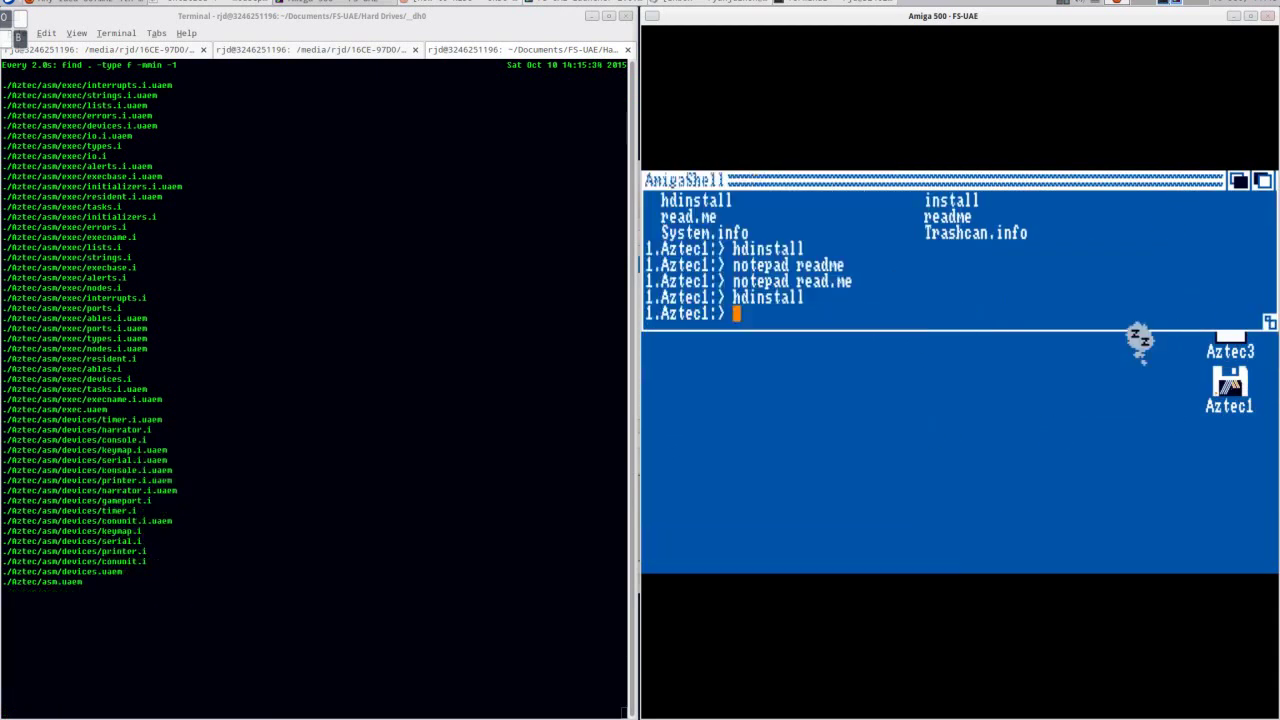
{"action": "double_click", "coordinate": [1240, 348]}
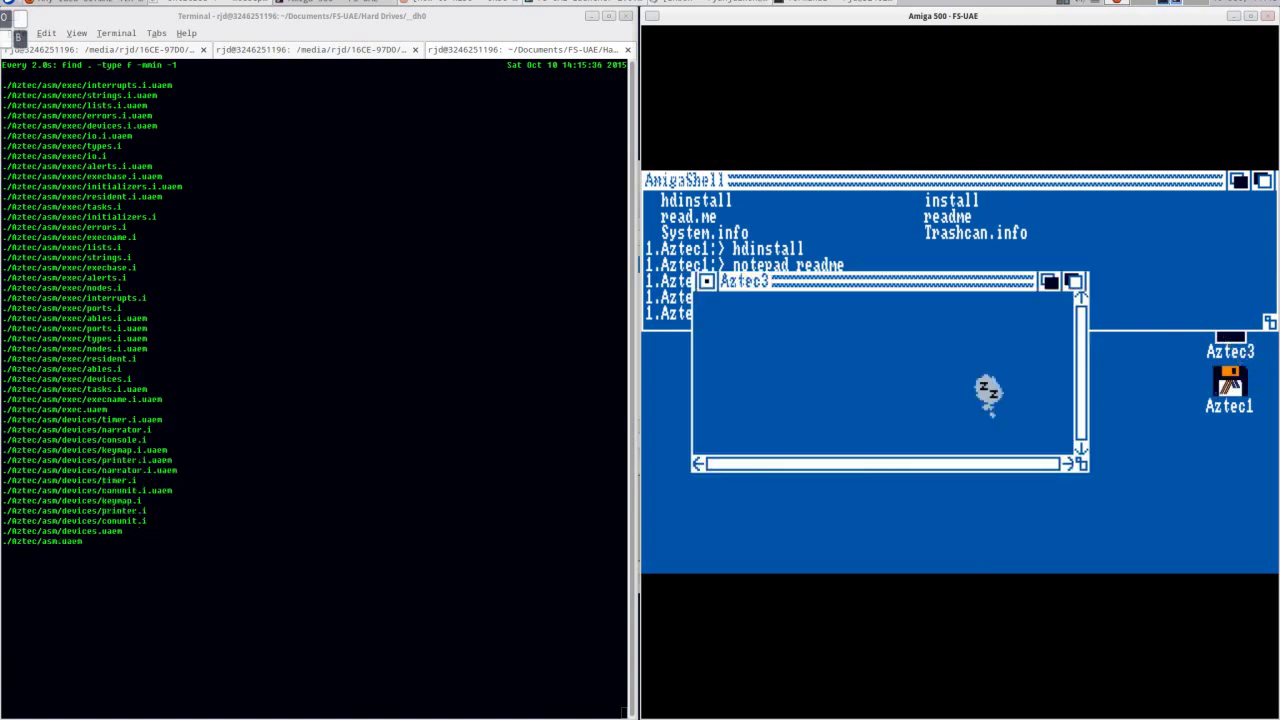
{"action": "left_click_drag", "start_coordinate": [1123, 177], "coordinate": [1123, 414]}
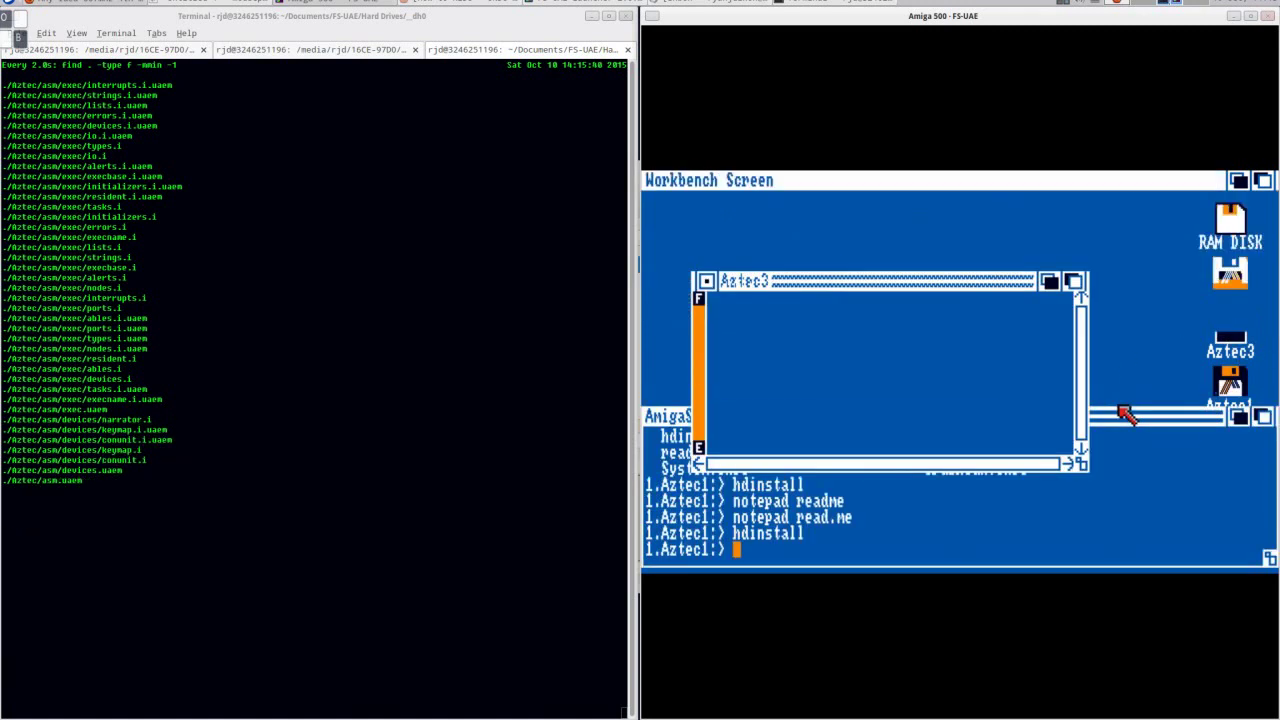
- Open a new Shell from the __dh0 drive and list the root directory of the Aztec3 disk in df0:
{"action": "double_click", "coordinate": [1220, 296]}
{"action": "double_click", "coordinate": [712, 412]}
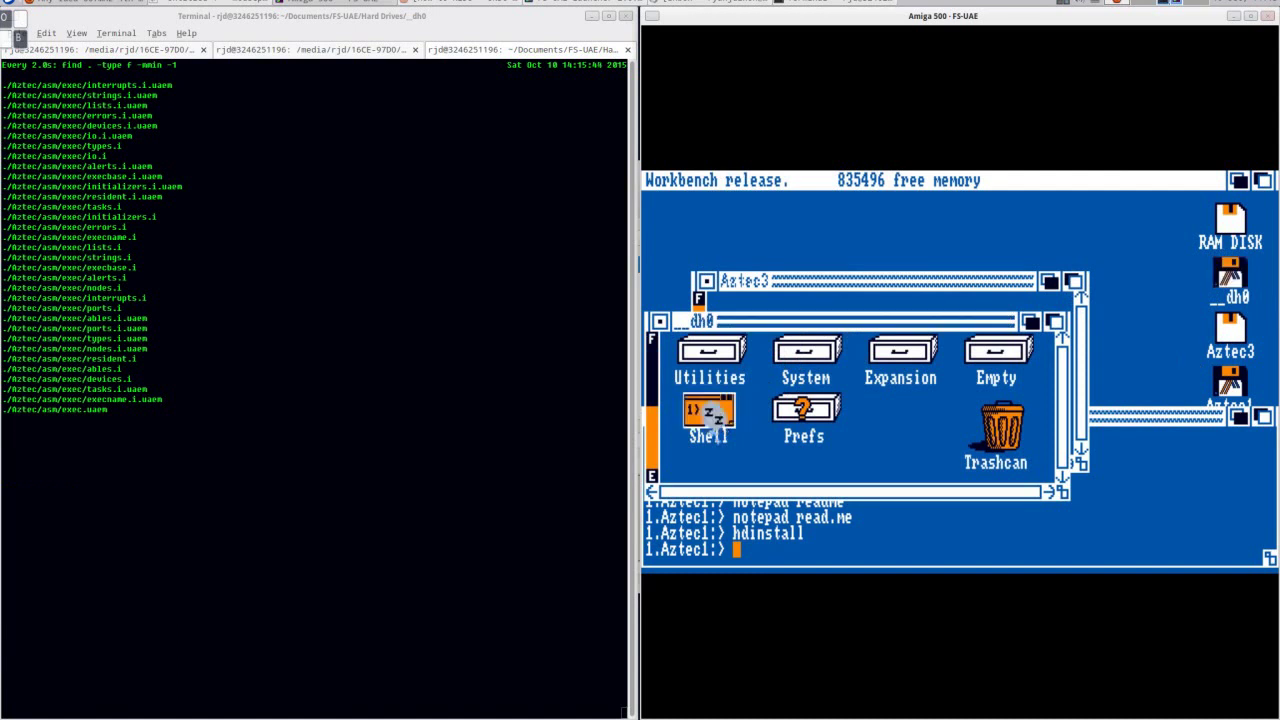
{"action": "type", "text": "cd df0:"}
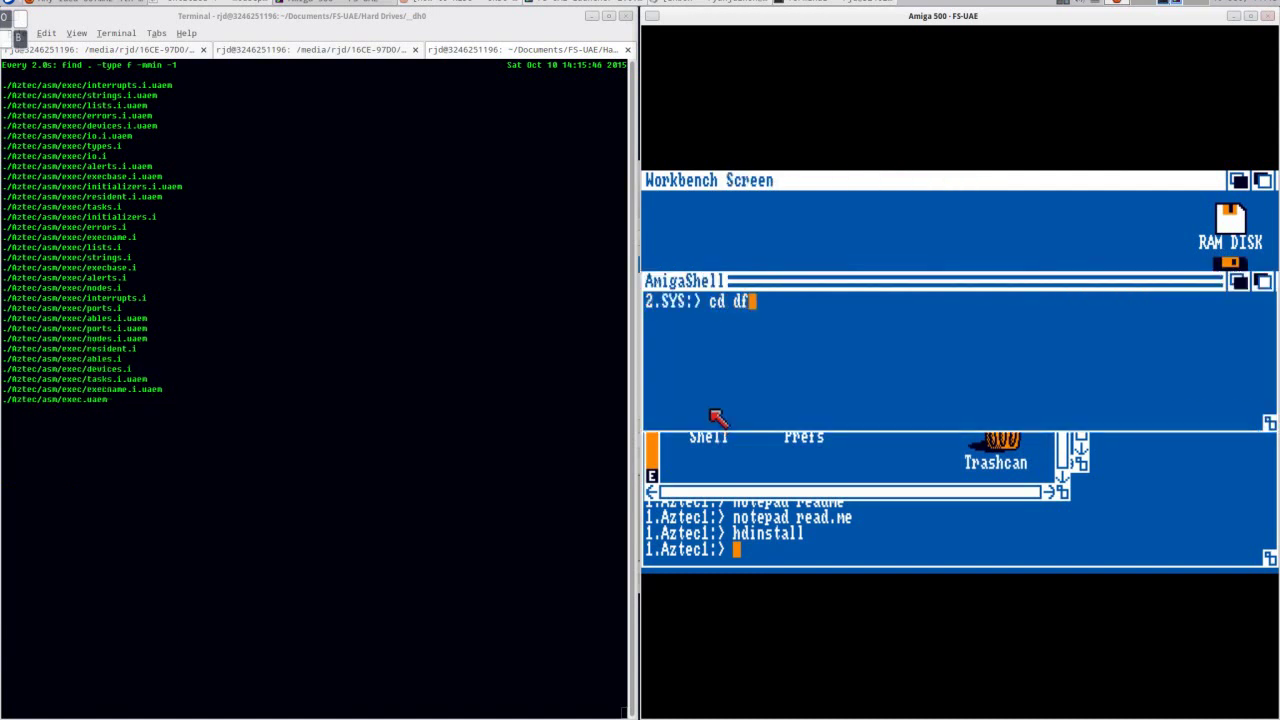
{"action": "key", "text": "Return"}
{"action": "type", "text": "dir"}
{"action": "key", "text": "Return"}
- Change to the Aztec3 disk's asm directory and list its subdirectories
{"action": "type", "text": "cd asm"}
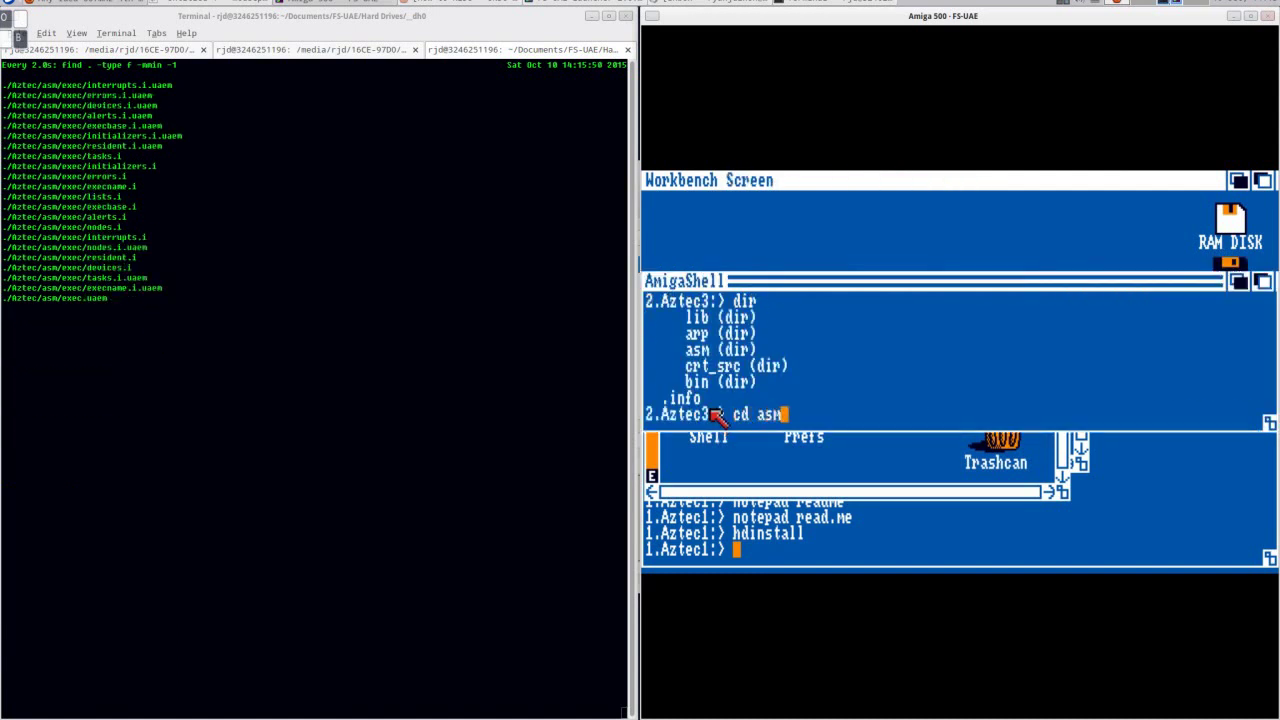
{"action": "key", "text": "Return"}
{"action": "type", "text": "dir"}
{"action": "key", "text": "Return"}
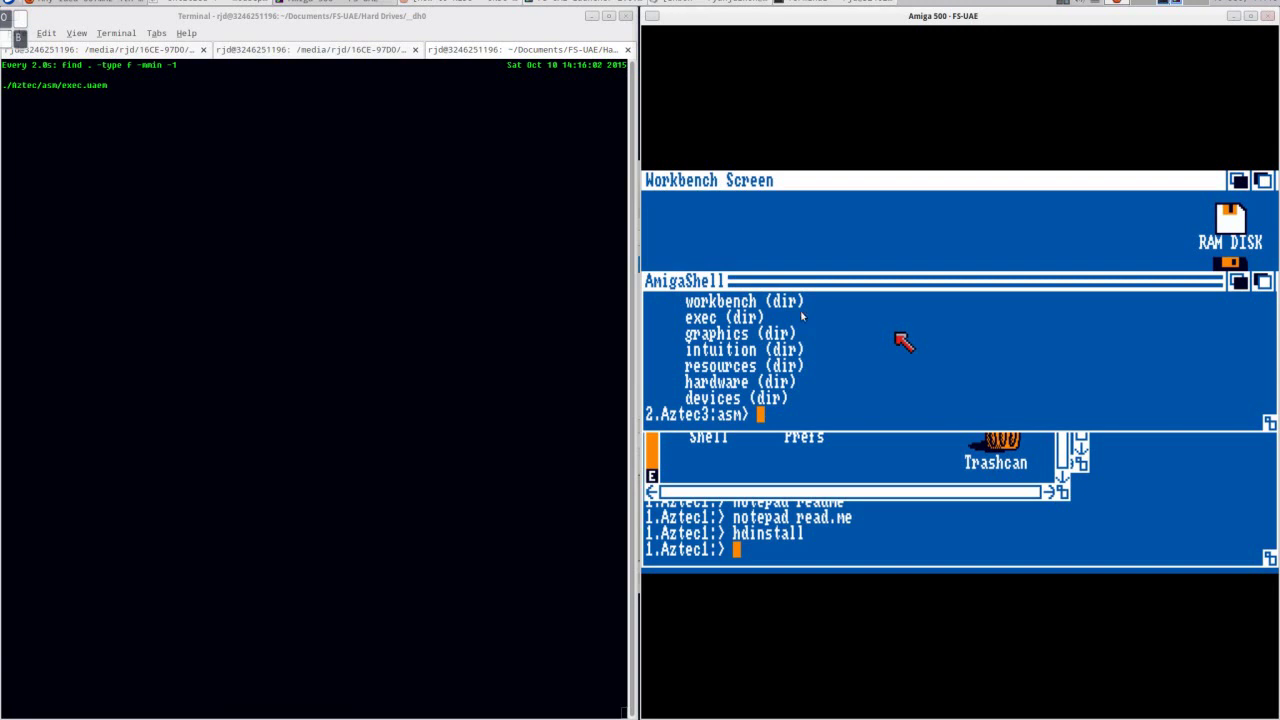
- Stop the file watch in the host terminal and list the contents of Aztec and its asm subdirectory in detail
{"action": "left_click", "coordinate": [471, 311]}
{"action": "key", "text": "ctrl+c"}
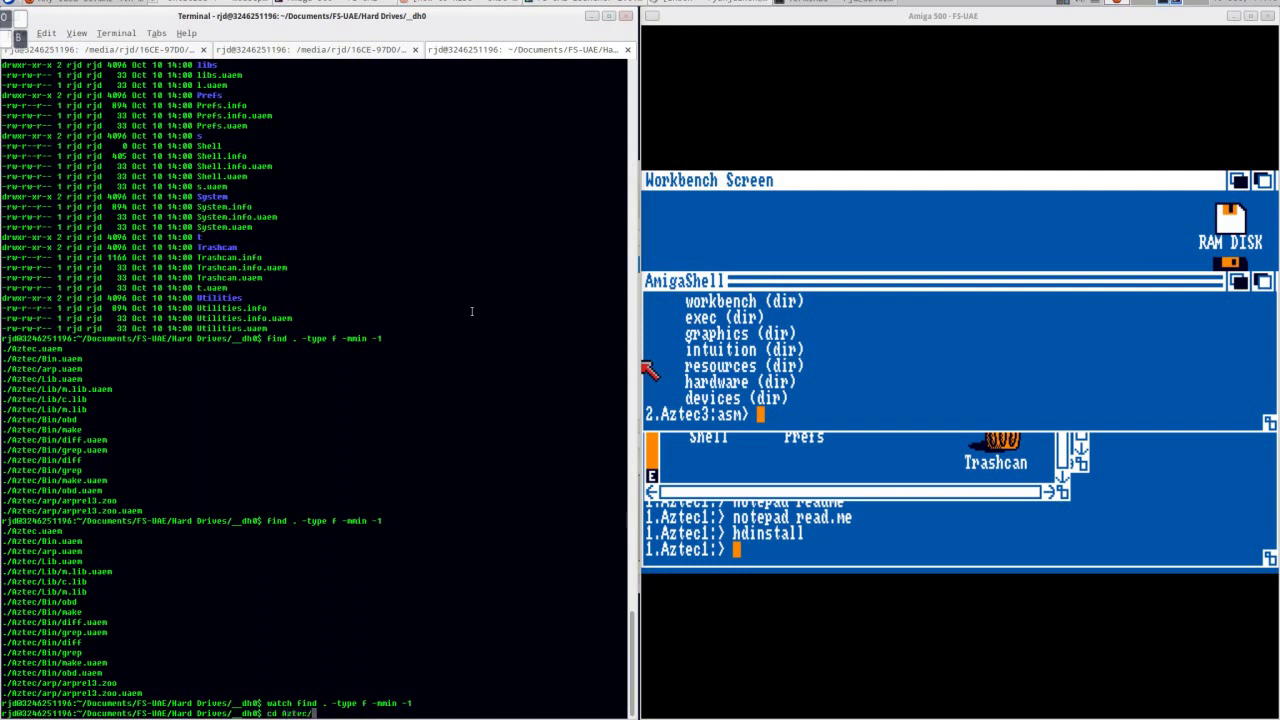
{"action": "key", "text": "Return"}
{"action": "type", "text": "ls -l"}
{"action": "key", "text": "Return"}
{"action": "type", "text": "cd asm/"}
{"action": "key", "text": "Return"}
{"action": "type", "text": "ls -l"}
{"action": "key", "text": "Return"}
- In the Amiga Shell, copy the contents of exec to __dh0:Aztec/asm with the ALL option
{"action": "left_click", "coordinate": [937, 391]}
{"action": "type", "text": "copy exec __dh"}
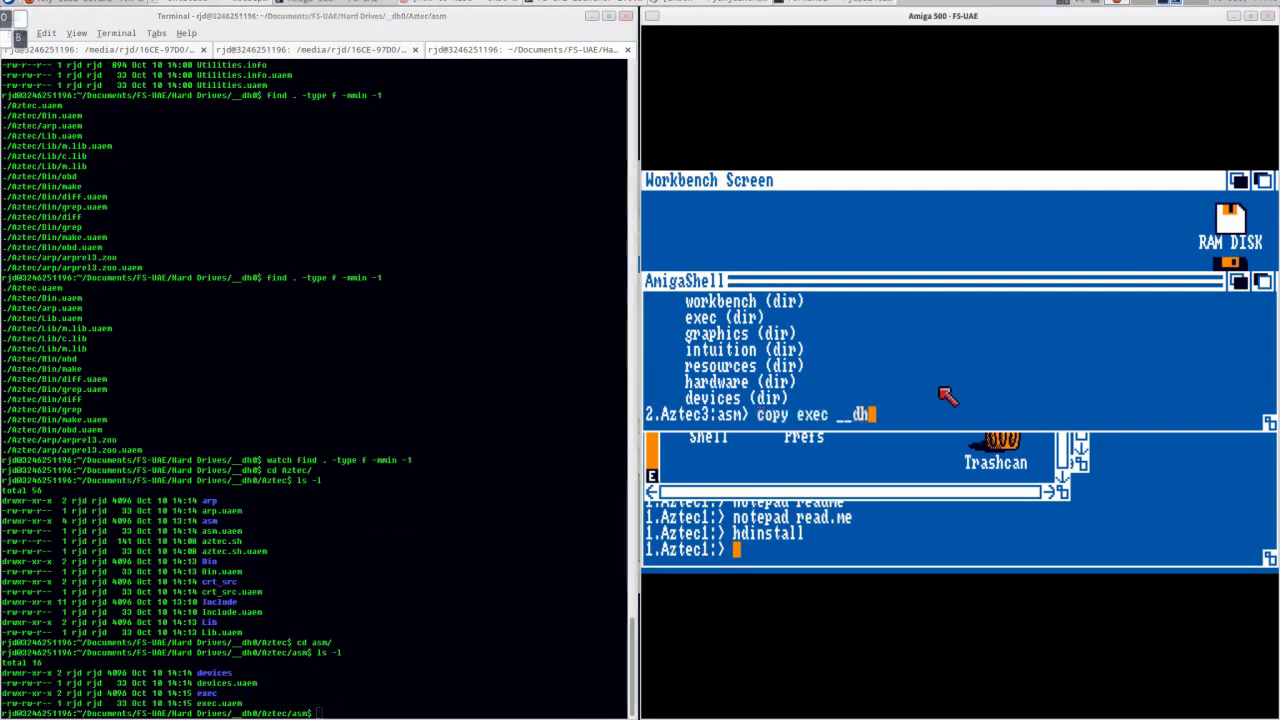
{"action": "type", "text": "0:Aztec/asm ALL"}
{"action": "key", "text": "Return"}
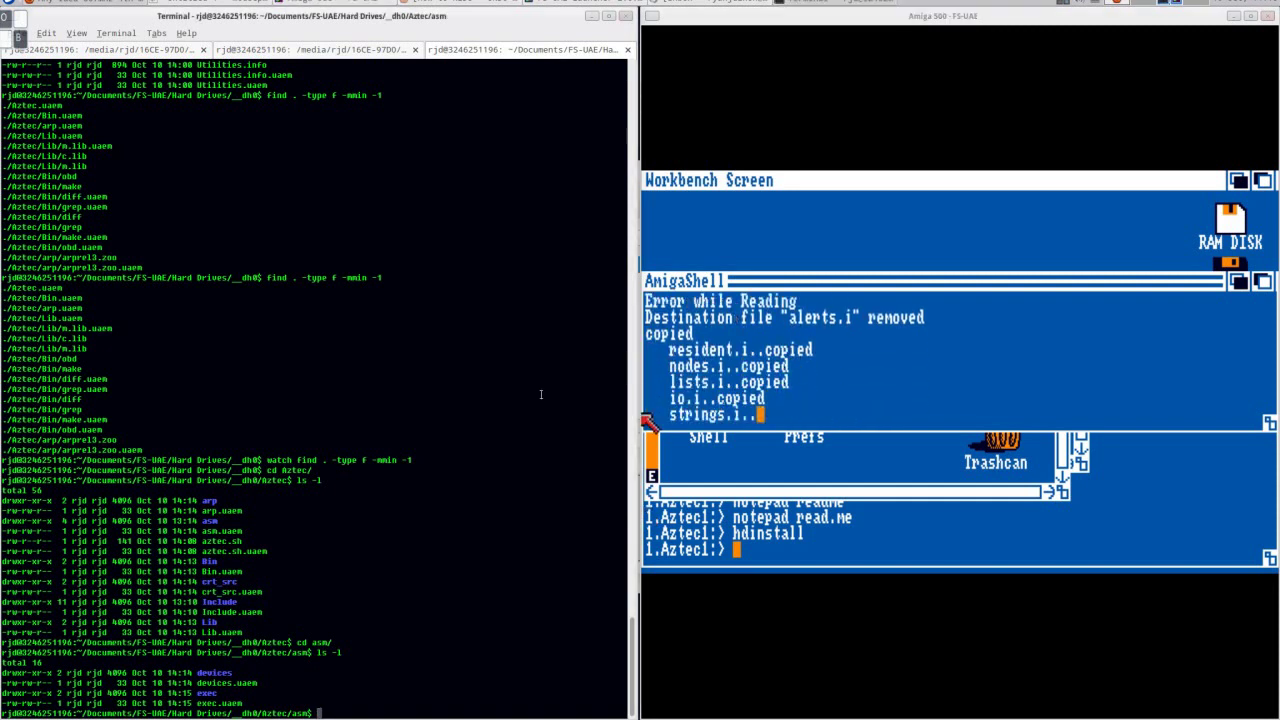
- In the host terminal, list the asm and exec directories again and review where the copied files landed
{"action": "type", "text": "cd .."}
{"action": "key", "text": "Return"}
{"action": "type", "text": "cd asm/"}
{"action": "key", "text": "Return"}
{"action": "type", "text": "ls -l"}
{"action": "key", "text": "Return"}
{"action": "type", "text": "cd exec/"}
{"action": "key", "text": "Return"}
{"action": "type", "text": "ls -l"}
{"action": "key", "text": "Return"}
{"action": "type", "text": "cd .."}
{"action": "key", "text": "Return"}
{"action": "type", "text": "ls -l"}
{"action": "key", "text": "Return"}
{"action": "scroll", "coordinate": [541, 394], "scroll_direction": "up", "scroll_amount": 20}
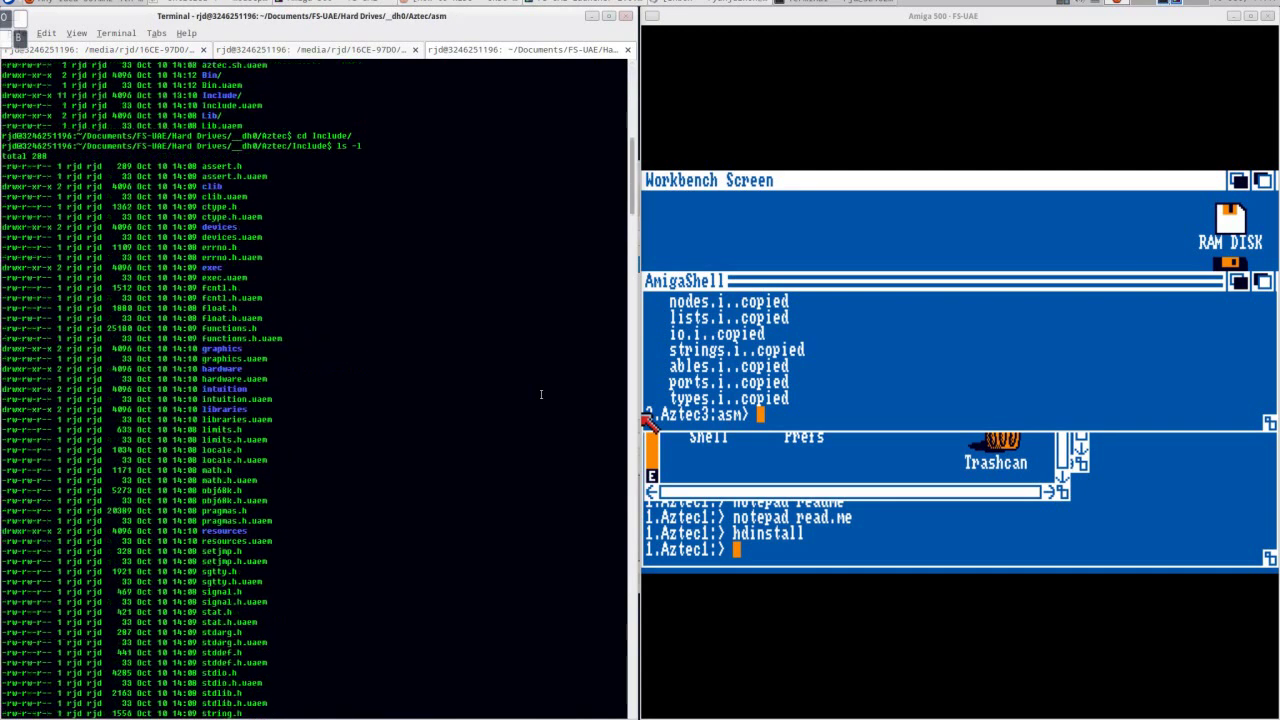
{"action": "scroll", "coordinate": [541, 394], "scroll_direction": "down", "scroll_amount": 14}
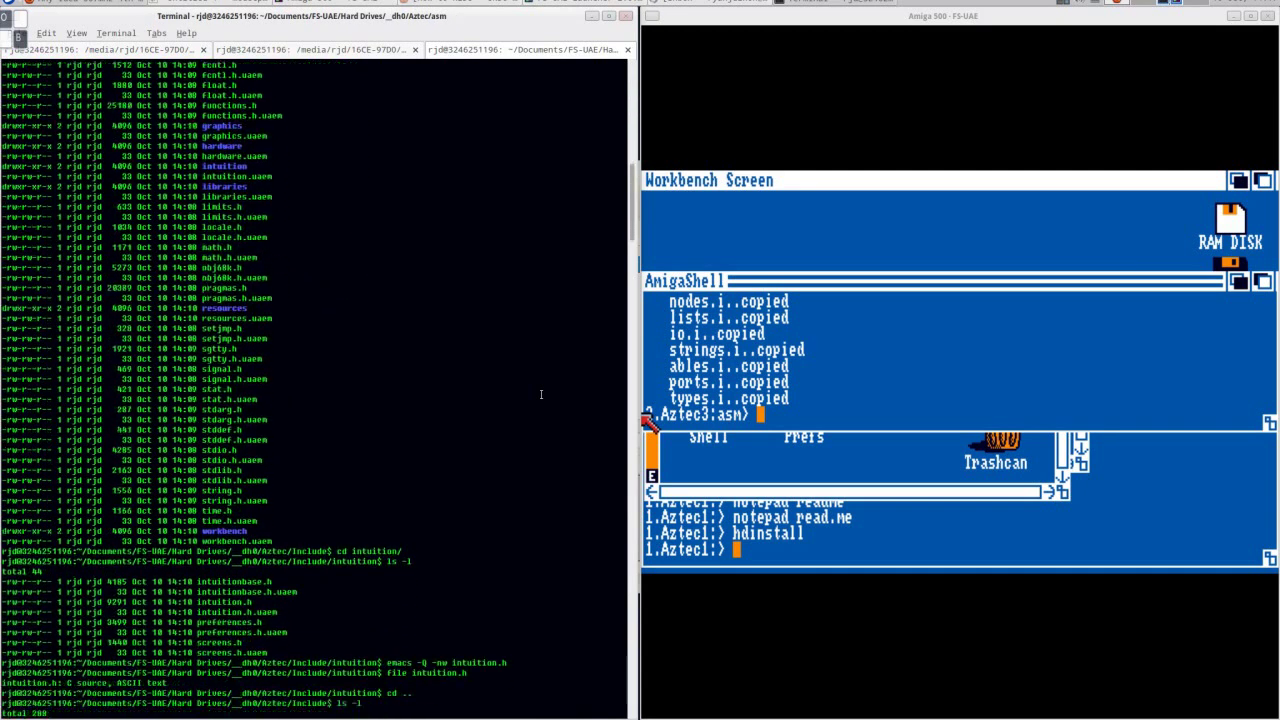
{"action": "scroll", "coordinate": [541, 394], "scroll_direction": "down", "scroll_amount": 20}
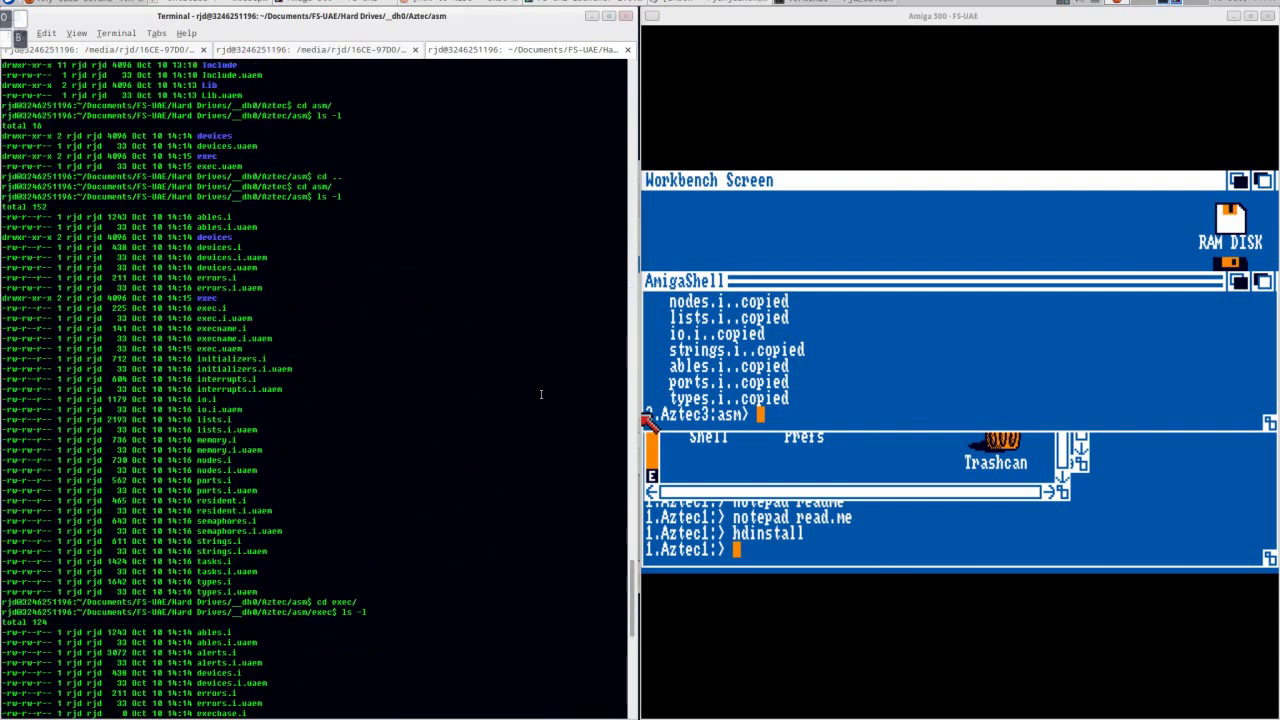
{"action": "scroll", "coordinate": [541, 394], "scroll_direction": "down", "scroll_amount": 20}
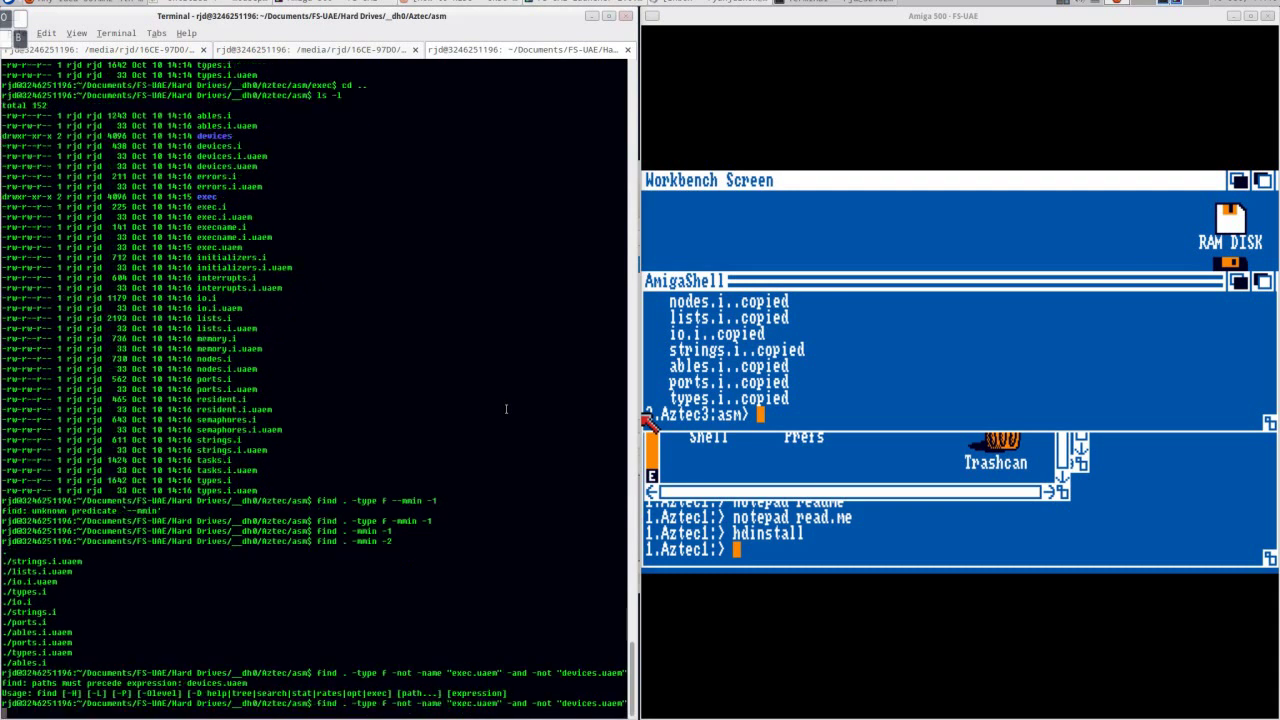
- Find the files directly in asm with a maximum depth of 1, excluding exec.uaem and devices.uaem
{"action": "type", "text": "-maxdepth 1 -type"}
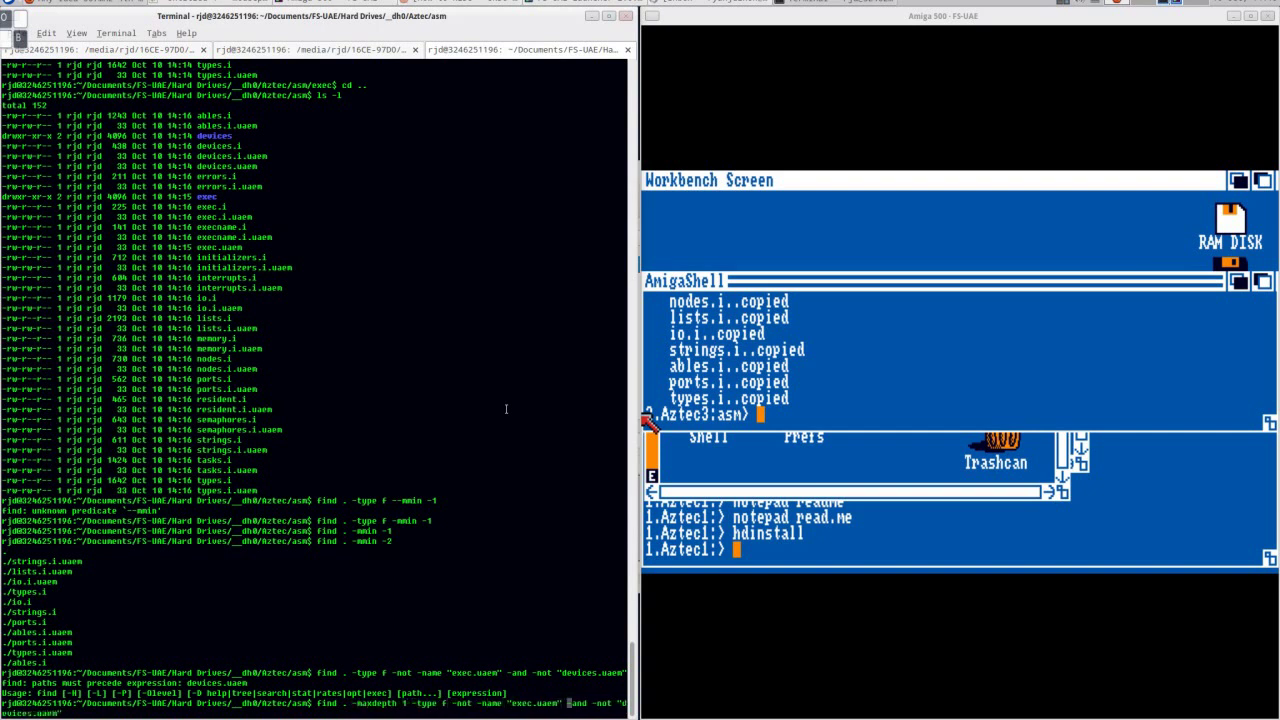
{"action": "type", "text": " f -not -name"}
{"action": "key", "text": "Return"}
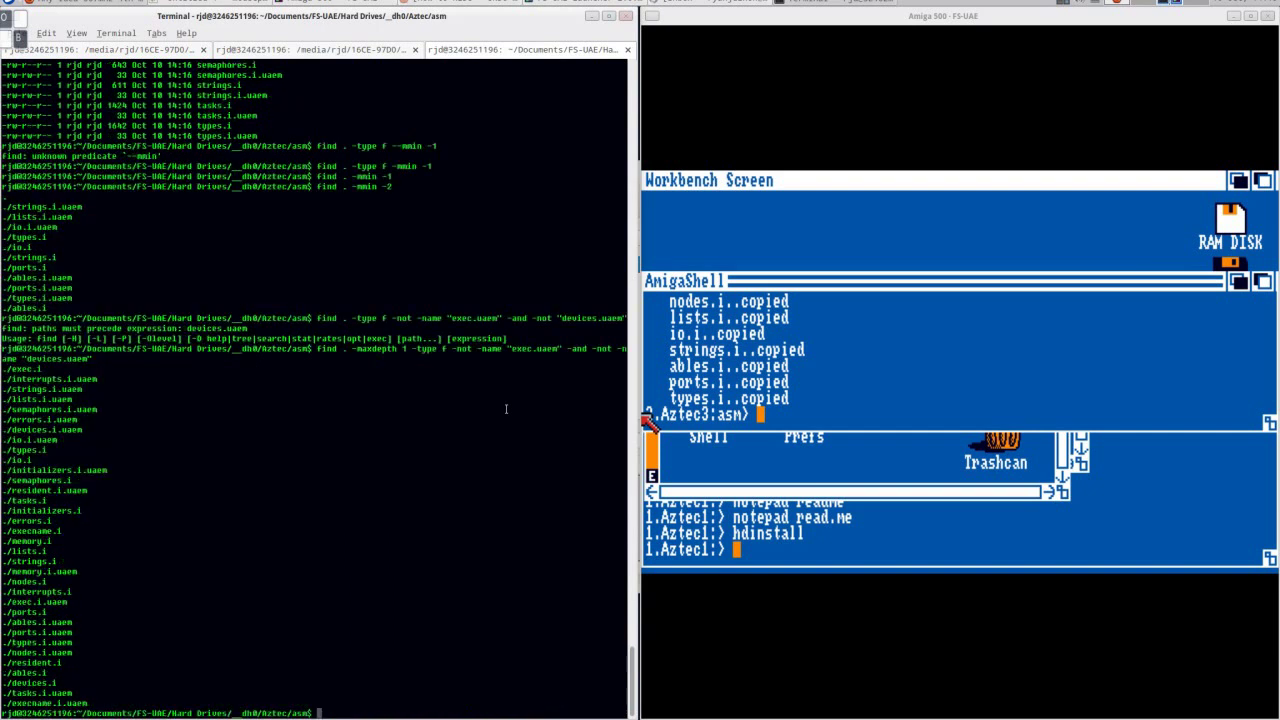
- Move all files matched by that find command from asm into the exec subdirectory
{"action": "key", "text": "Up"}
{"action": "key", "text": "Home"}
{"action": "type", "text": "mv $("}
{"action": "type", "text": ") exec"}
{"action": "key", "text": "Return"}
- List asm and its exec subdirectory to check the moved files, ending back in asm
{"action": "type", "text": "ls -l"}
{"action": "key", "text": "Return"}
{"action": "type", "text": "cd e"}
{"action": "key", "text": "Tab"}
{"action": "key", "text": "Return"}
{"action": "type", "text": "ls -l"}
{"action": "key", "text": "Return"}
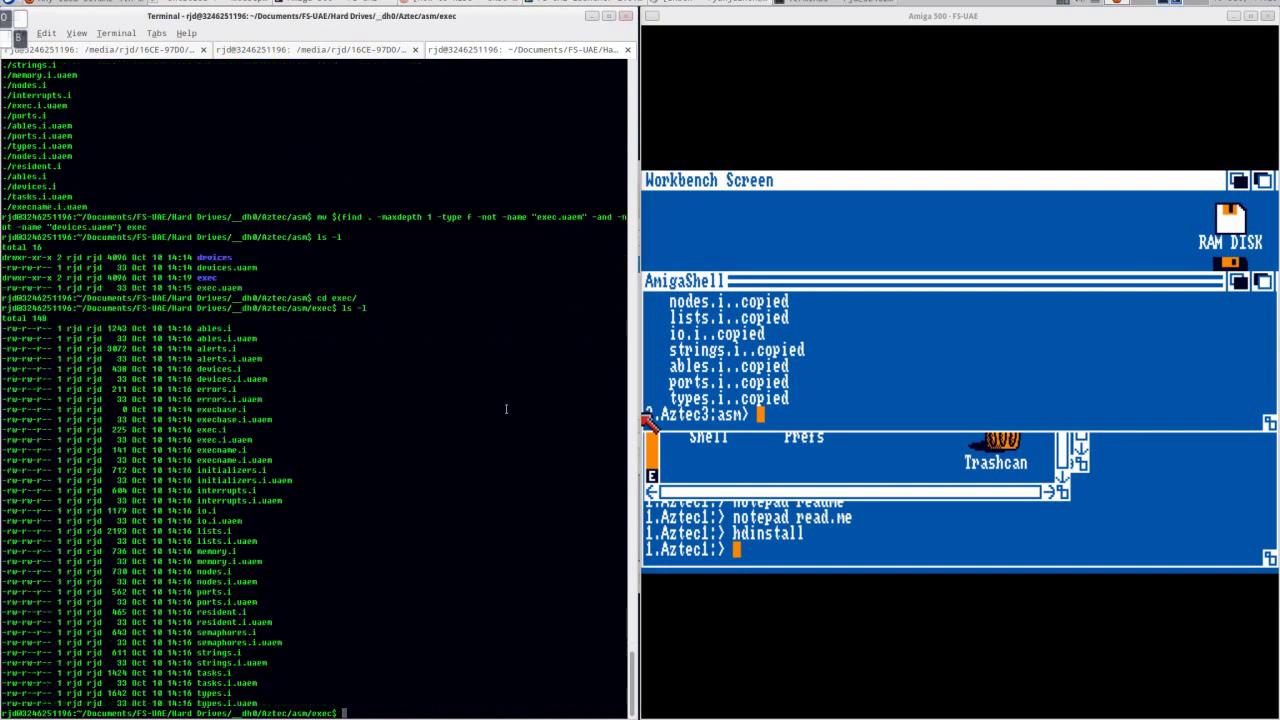
{"action": "type", "text": "cd .."}
{"action": "key", "text": "Return"}
{"action": "type", "text": "ls -l"}
{"action": "key", "text": "Return"}
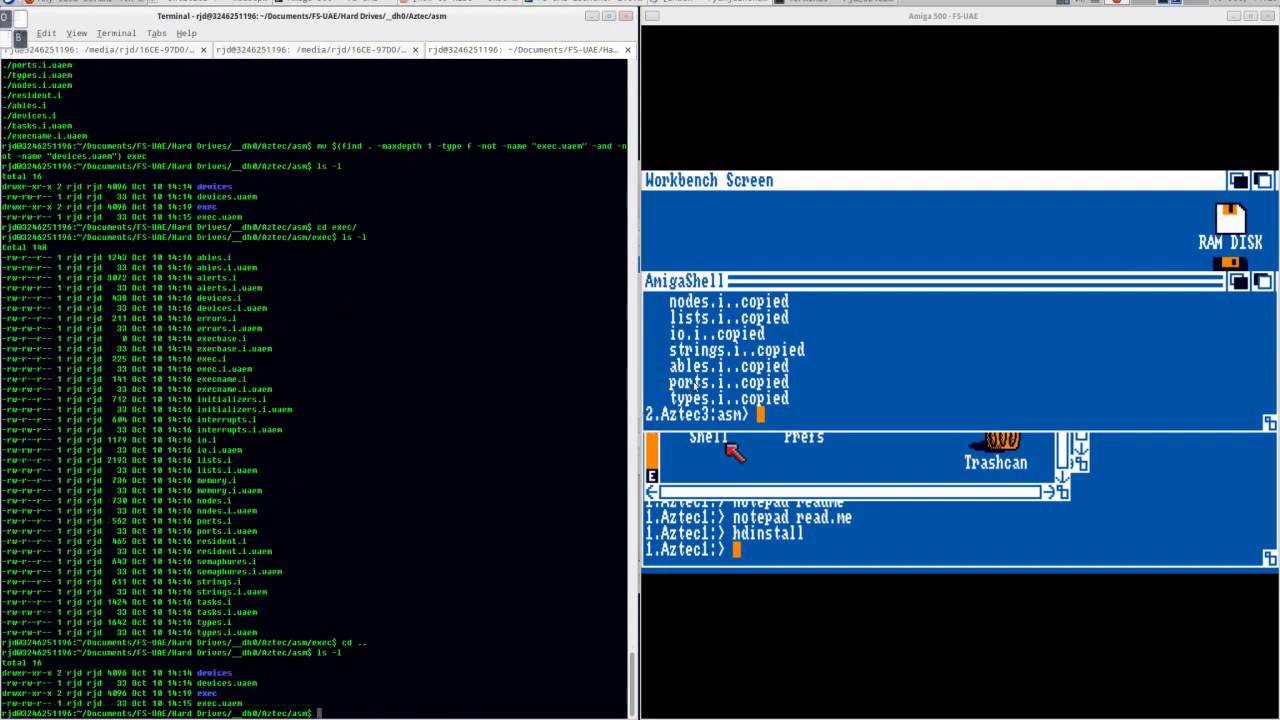
- In the Amiga Shell, list the Aztec3 disk's root directory, return to asm and list its subdirectories
{"action": "left_click", "coordinate": [818, 415]}
{"action": "type", "text": "cd /"}
{"action": "key", "text": "Return"}
{"action": "type", "text": "dir"}
{"action": "key", "text": "Return"}
{"action": "type", "text": "cd asm"}
{"action": "key", "text": "Return"}
{"action": "type", "text": "dir"}
{"action": "key", "text": "Return"}
- Enlarge the Shell window and copy the workbench directory to __dh0:Aztec/asm/workbench with the ALL option
{"action": "left_click_drag", "start_coordinate": [1269, 422], "coordinate": [1269, 565]}
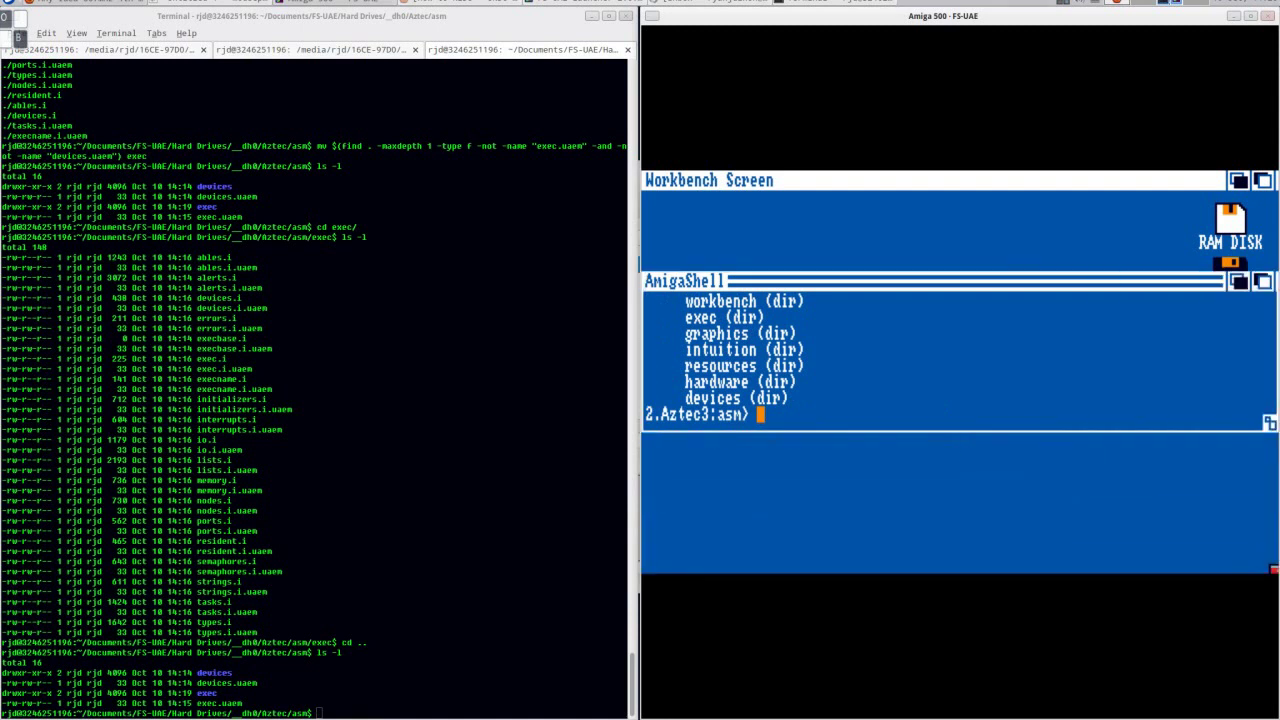
{"action": "type", "text": "copy exec __dh0:Aztec/asm ALL"}
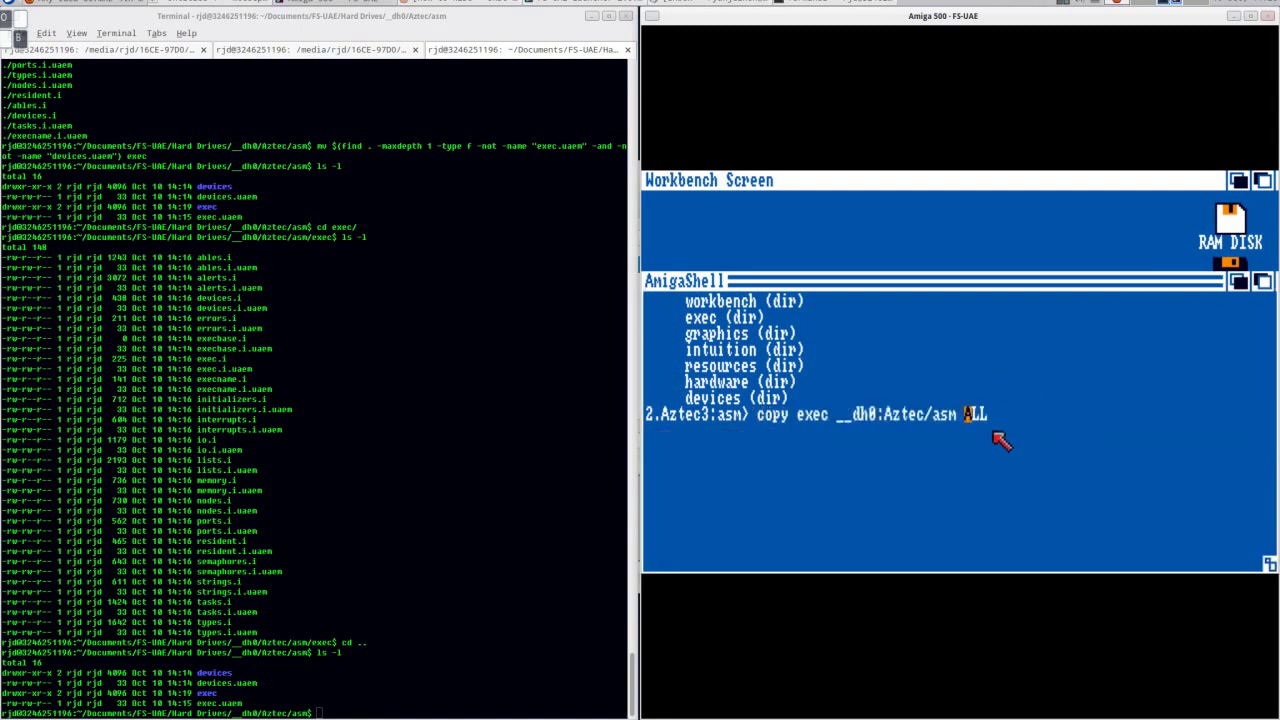
{"action": "key", "text": "Right"}
{"action": "key", "text": "Right"}
{"action": "key", "text": "BackSpace"}
{"action": "key", "text": "BackSpace"}
{"action": "key", "text": "BackSpace"}
{"action": "key", "text": "BackSpace"}
{"action": "type", "text": "workbench"}
{"action": "key", "text": "Right"}
{"action": "key", "text": "Right"}
{"action": "key", "text": "Right"}
{"action": "key", "text": "Right"}
{"action": "key", "text": "Right"}
{"action": "key", "text": "Right"}
{"action": "key", "text": "Right"}
{"action": "key", "text": "Right"}
{"action": "key", "text": "Right"}
{"action": "key", "text": "Right"}
{"action": "key", "text": "Right"}
{"action": "key", "text": "Right"}
{"action": "key", "text": "Right"}
{"action": "key", "text": "Right"}
{"action": "key", "text": "Right"}
{"action": "key", "text": "Right"}
{"action": "type", "text": "/workbench"}
{"action": "key", "text": "Return"}
- Reuse the copy command to copy the graphics directory to __dh0:Aztec/asm/graphics with the ALL option
{"action": "key", "text": "Up"}
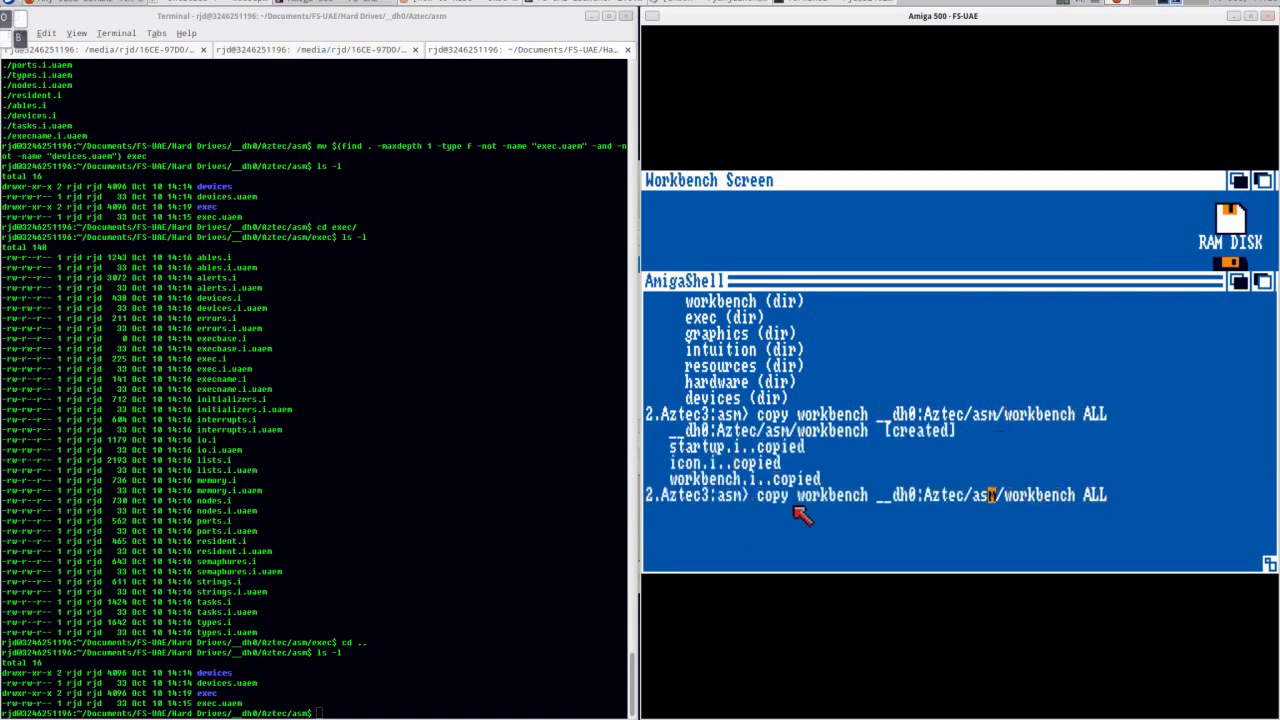
{"action": "key", "text": "Delete"}
{"action": "key", "text": "Delete"}
{"action": "key", "text": "Delete"}
{"action": "key", "text": "Delete"}
{"action": "key", "text": "Delete"}
{"action": "key", "text": "Delete"}
{"action": "key", "text": "Delete"}
{"action": "key", "text": "Delete"}
{"action": "key", "text": "Delete"}
{"action": "type", "text": "graphic"}
{"action": "key", "text": "Right"}
{"action": "key", "text": "Right"}
{"action": "key", "text": "Right"}
{"action": "key", "text": "Right"}
{"action": "key", "text": "Right"}
{"action": "key", "text": "Right"}
{"action": "key", "text": "Right"}
{"action": "key", "text": "Right"}
{"action": "key", "text": "Right"}
{"action": "key", "text": "Right"}
{"action": "key", "text": "Right"}
{"action": "key", "text": "Right"}
{"action": "key", "text": "Right"}
{"action": "key", "text": "Right"}
{"action": "key", "text": "Right"}
{"action": "key", "text": "Right"}
{"action": "key", "text": "Right"}
{"action": "key", "text": "Delete"}
{"action": "key", "text": "Delete"}
{"action": "key", "text": "Delete"}
{"action": "key", "text": "Delete"}
{"action": "key", "text": "Delete"}
{"action": "key", "text": "Delete"}
{"action": "key", "text": "Delete"}
{"action": "key", "text": "Delete"}
{"action": "key", "text": "Delete"}
{"action": "type", "text": "graphics"}
{"action": "key", "text": "Return"}
{"action": "key", "text": "Up"}
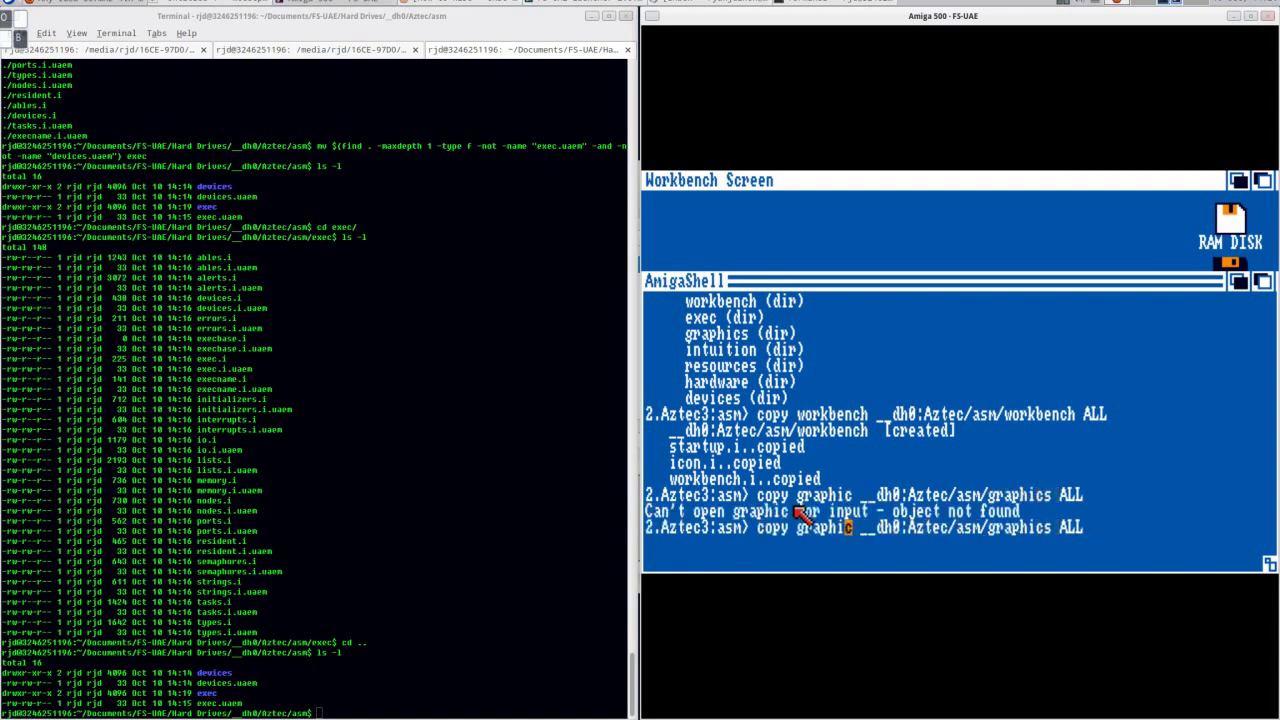
{"action": "type", "text": "s"}
{"action": "key", "text": "Return"}
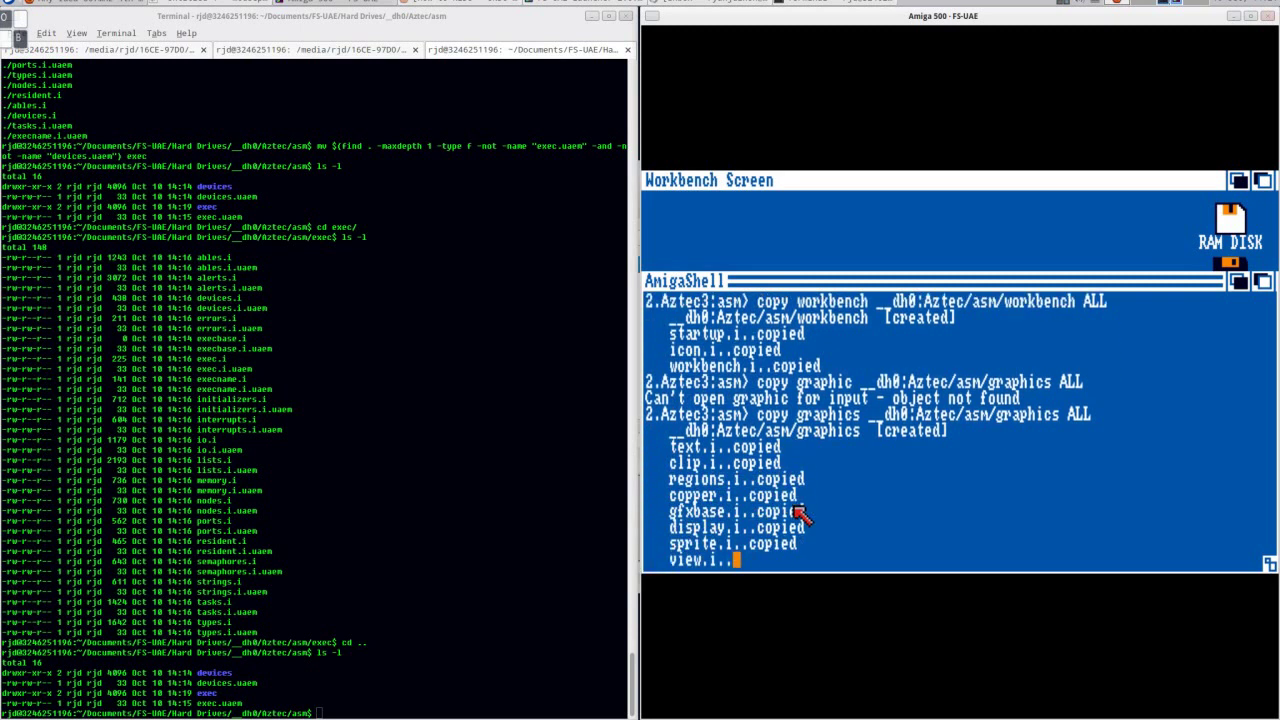
- List the asm directory in the host terminal to check the copied directories, and return to the Amiga Shell
{"action": "left_click", "coordinate": [523, 487]}
{"action": "type", "text": "ls -l"}
{"action": "key", "text": "Return"}
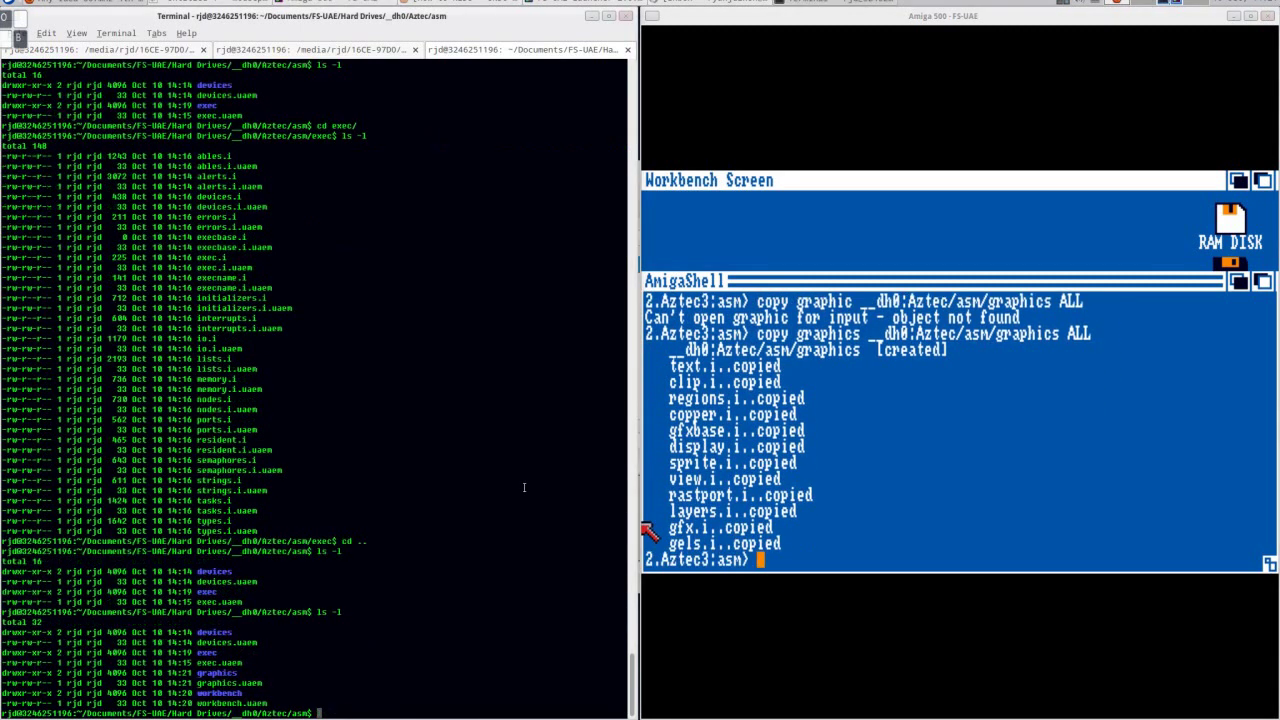
{"action": "left_click", "coordinate": [815, 527]}
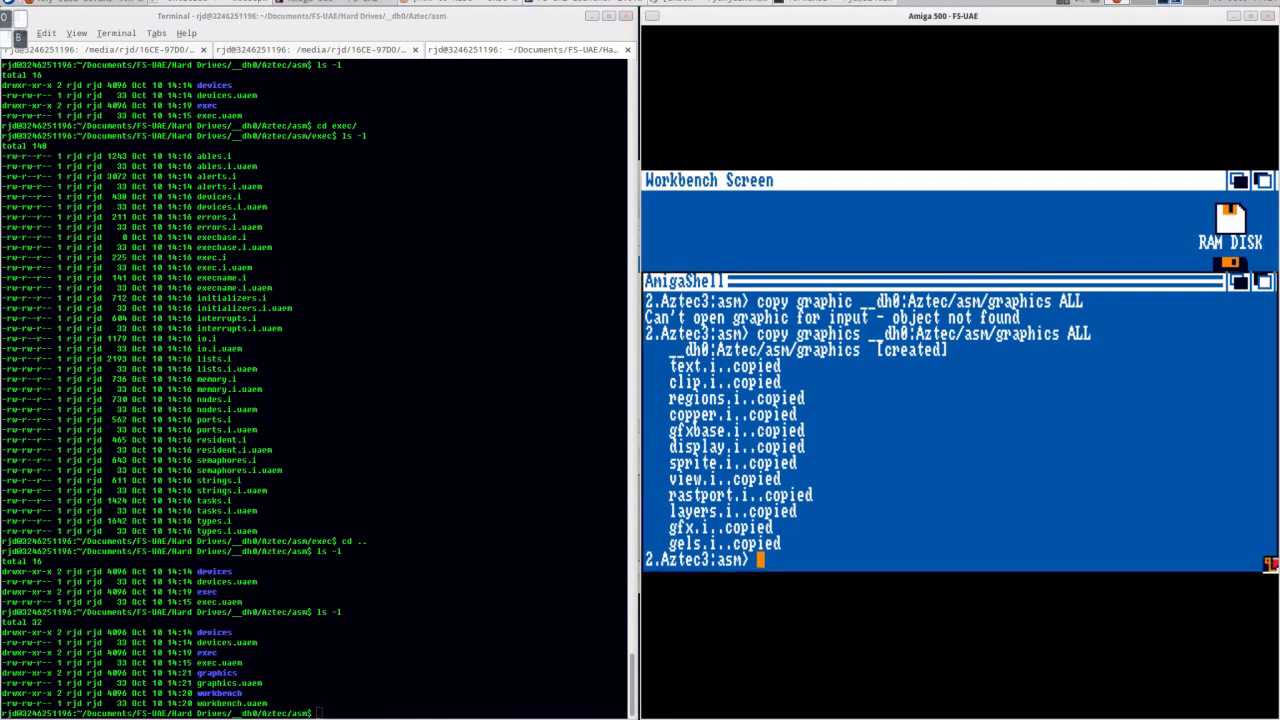
- Move the Amiga Shell window up, enlarge it to fill the Workbench screen, and list the asm directory
{"action": "left_click_drag", "start_coordinate": [1055, 282], "coordinate": [1052, 188]}
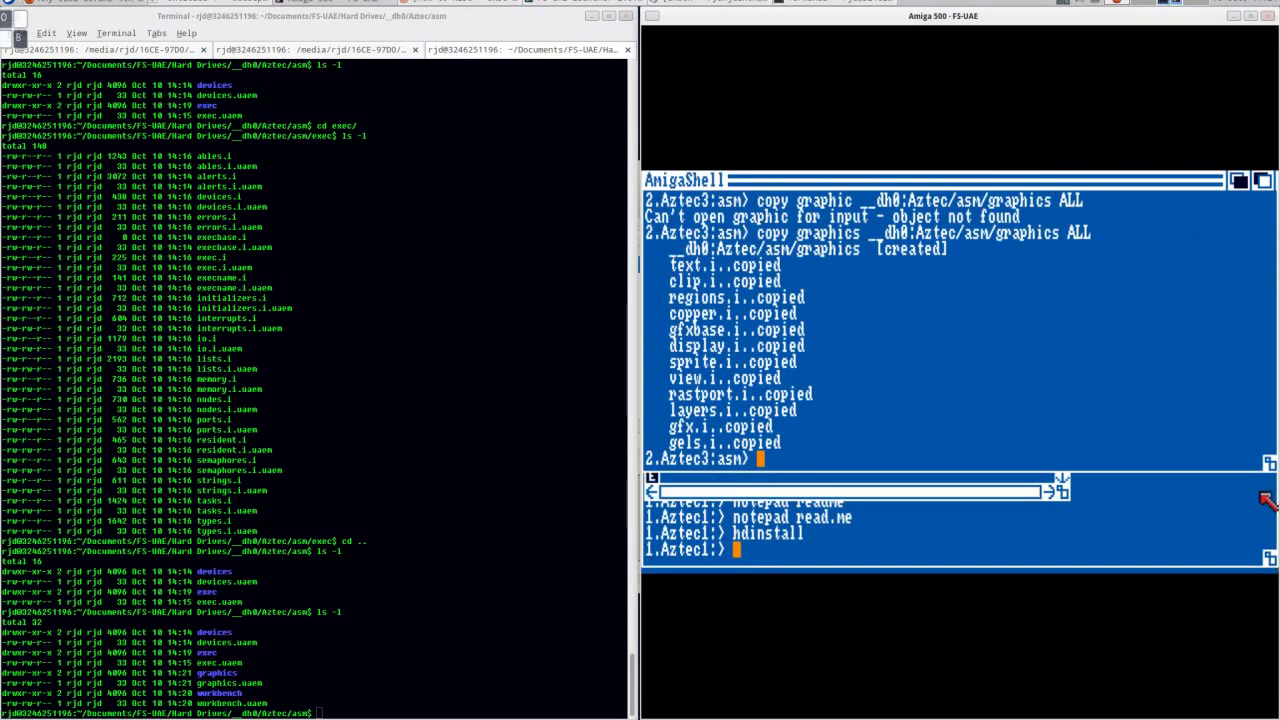
{"action": "left_click_drag", "start_coordinate": [1269, 463], "coordinate": [1269, 566]}
{"action": "type", "text": "dir"}
{"action": "key", "text": "Return"}
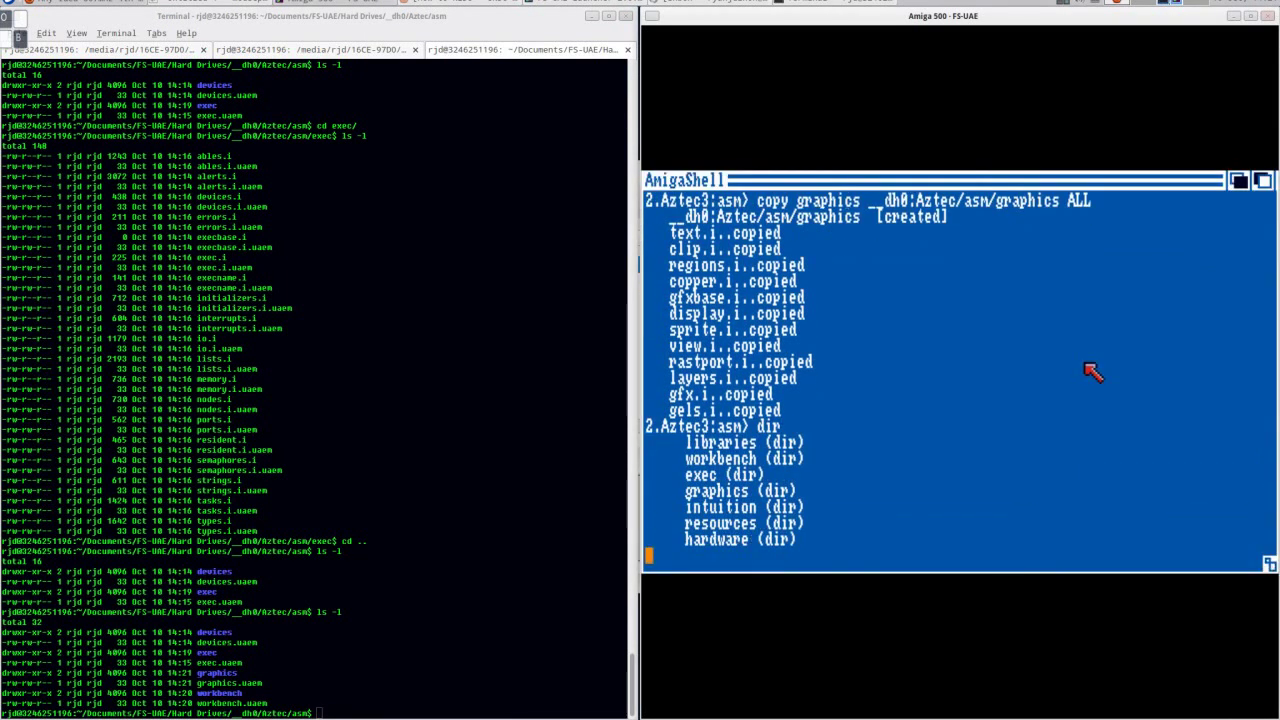
- Reuse the previous copy command to copy the libraries directory to __dh0:Aztec/asm/libraries with the ALL option
{"action": "key", "text": "Up"}
{"action": "key", "text": "Right"}
{"action": "key", "text": "Right"}
{"action": "key", "text": "Right"}
{"action": "key", "text": "Right"}
{"action": "key", "text": "Right"}
{"action": "key", "text": "Delete"}
{"action": "key", "text": "Delete"}
{"action": "key", "text": "Delete"}
{"action": "key", "text": "Delete"}
{"action": "key", "text": "Delete"}
{"action": "key", "text": "Delete"}
{"action": "key", "text": "Delete"}
{"action": "key", "text": "Delete"}
{"action": "key", "text": "Delete"}
{"action": "type", "text": "libraries"}
{"action": "key", "text": "Right"}
{"action": "key", "text": "Right"}
{"action": "key", "text": "Right"}
{"action": "key", "text": "Right"}
{"action": "key", "text": "Delete"}
{"action": "key", "text": "Delete"}
{"action": "key", "text": "Delete"}
{"action": "key", "text": "Delete"}
{"action": "key", "text": "Delete"}
{"action": "key", "text": "Delete"}
{"action": "key", "text": "Delete"}
{"action": "key", "text": "Delete"}
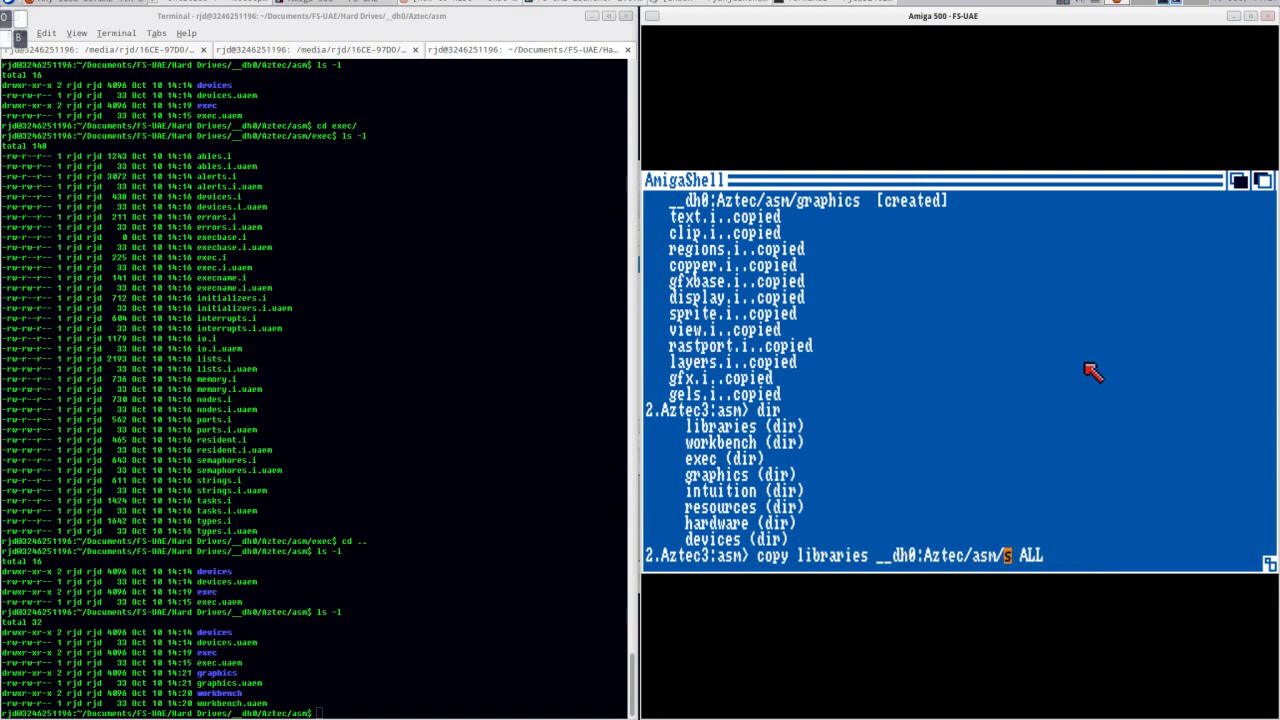
{"action": "type", "text": "libraries"}
{"action": "key", "text": "Return"}
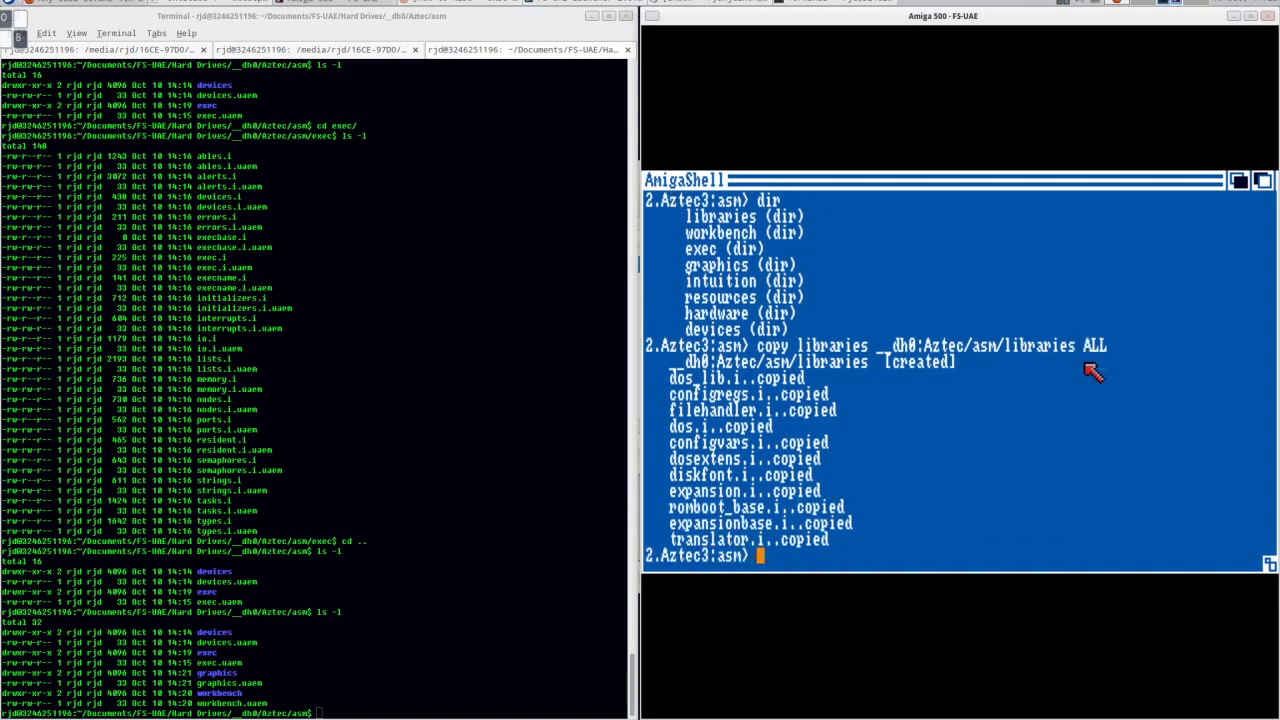
- Adapt the last copy command to copy the intuition directory to __dh0:Aztec/asm/intuition with the ALL option
{"action": "key", "text": "Up"}
{"action": "key", "text": "Left"}
{"action": "key", "text": "Left"}
{"action": "key", "text": "Left"}
{"action": "key", "text": "Left"}
{"action": "key", "text": "Left"}
{"action": "key", "text": "Left"}
{"action": "key", "text": "Left"}
{"action": "key", "text": "Left"}
{"action": "key", "text": "Left"}
{"action": "key", "text": "Left"}
{"action": "key", "text": "Left"}
{"action": "key", "text": "Left"}
{"action": "key", "text": "Left"}
{"action": "key", "text": "Left"}
{"action": "key", "text": "Left"}
{"action": "key", "text": "Left"}
{"action": "key", "text": "Left"}
{"action": "key", "text": "Delete"}
{"action": "key", "text": "Delete"}
{"action": "key", "text": "Delete"}
{"action": "key", "text": "Delete"}
{"action": "key", "text": "Delete"}
{"action": "key", "text": "Delete"}
{"action": "key", "text": "Delete"}
{"action": "key", "text": "Delete"}
{"action": "key", "text": "Delete"}
{"action": "key", "text": "Delete"}
{"action": "type", "text": "intuition"}
{"action": "key", "text": "Right"}
{"action": "key", "text": "Right"}
{"action": "key", "text": "Right"}
{"action": "key", "text": "Right"}
{"action": "key", "text": "Right"}
{"action": "key", "text": "Right"}
{"action": "key", "text": "Right"}
{"action": "key", "text": "Right"}
{"action": "key", "text": "Right"}
{"action": "key", "text": "Right"}
{"action": "key", "text": "Right"}
{"action": "key", "text": "Right"}
{"action": "key", "text": "Right"}
{"action": "key", "text": "Right"}
{"action": "key", "text": "Right"}
{"action": "key", "text": "Right"}
{"action": "key", "text": "Delete"}
{"action": "key", "text": "Delete"}
{"action": "key", "text": "Delete"}
{"action": "key", "text": "Delete"}
{"action": "key", "text": "Delete"}
{"action": "key", "text": "Delete"}
{"action": "key", "text": "Delete"}
{"action": "key", "text": "Delete"}
{"action": "key", "text": "Delete"}
{"action": "key", "text": "Delete"}
{"action": "type", "text": "intuition"}
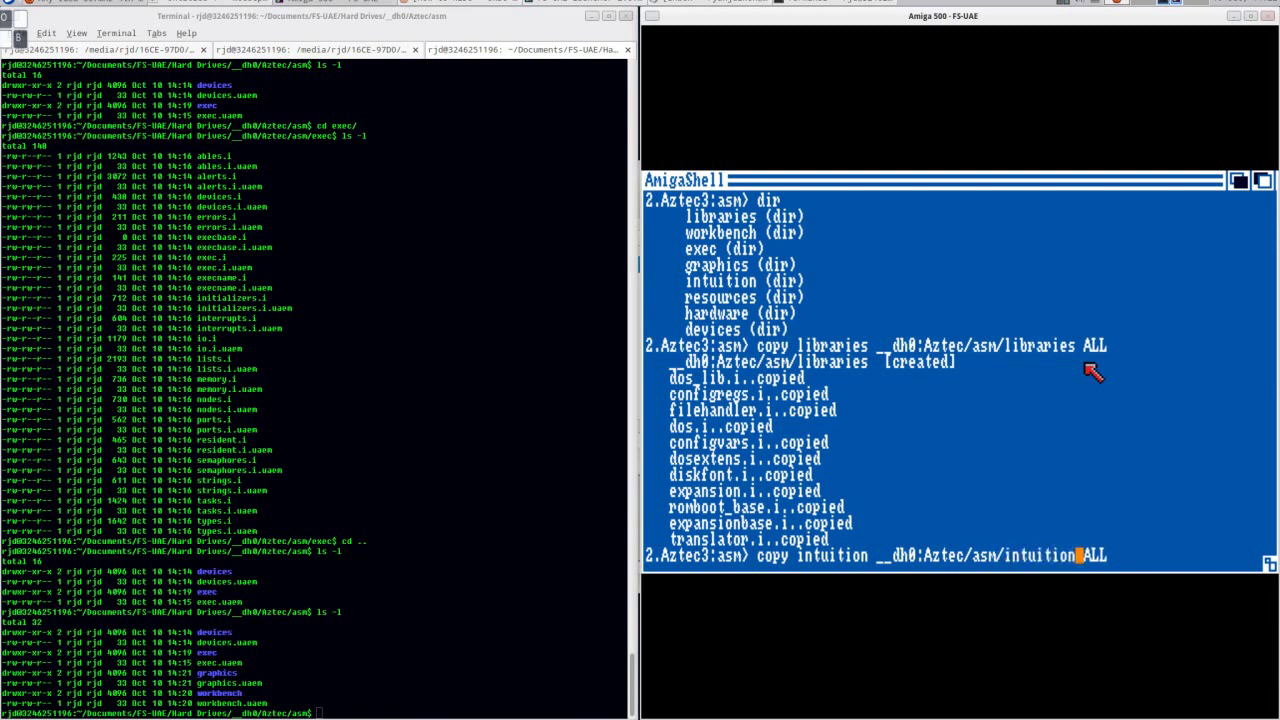
{"action": "key", "text": "Return"}
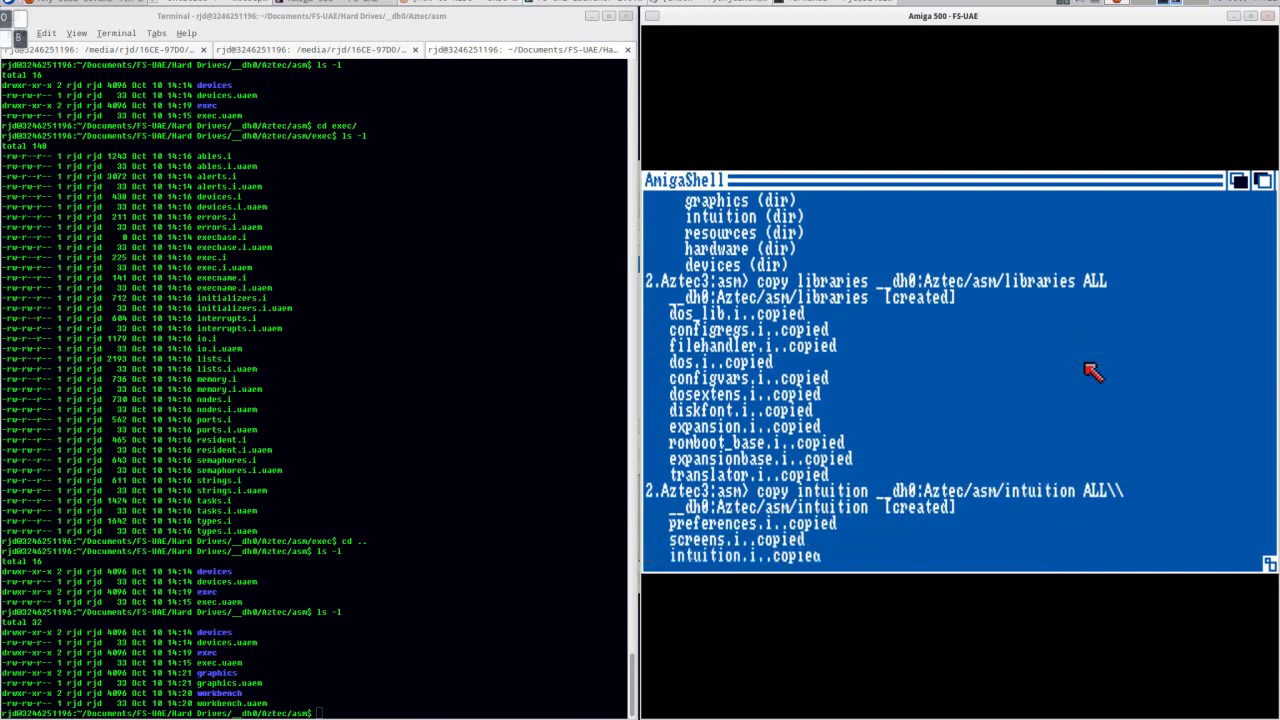
{"action": "key", "text": "Up"}
{"action": "key", "text": "BackSpace"}
{"action": "key", "text": "BackSpace"}
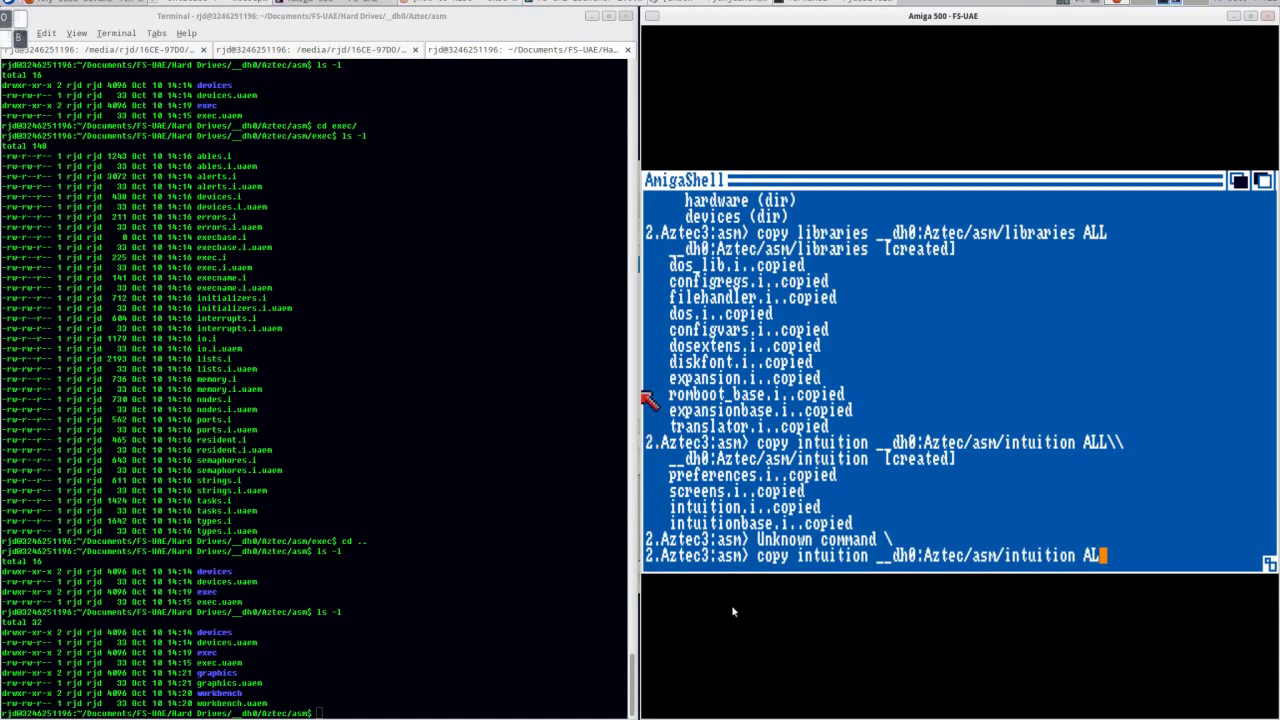
- In the host terminal, list the asm directory, check the contents of its intuition subdirectory, and return to asm
{"action": "left_click", "coordinate": [481, 632]}
{"action": "type", "text": "ls -l"}
{"action": "key", "text": "Return"}
{"action": "type", "text": "cd in"}
{"action": "key", "text": "Tab"}
{"action": "key", "text": "Return"}
{"action": "type", "text": "ls -l"}
{"action": "key", "text": "Return"}
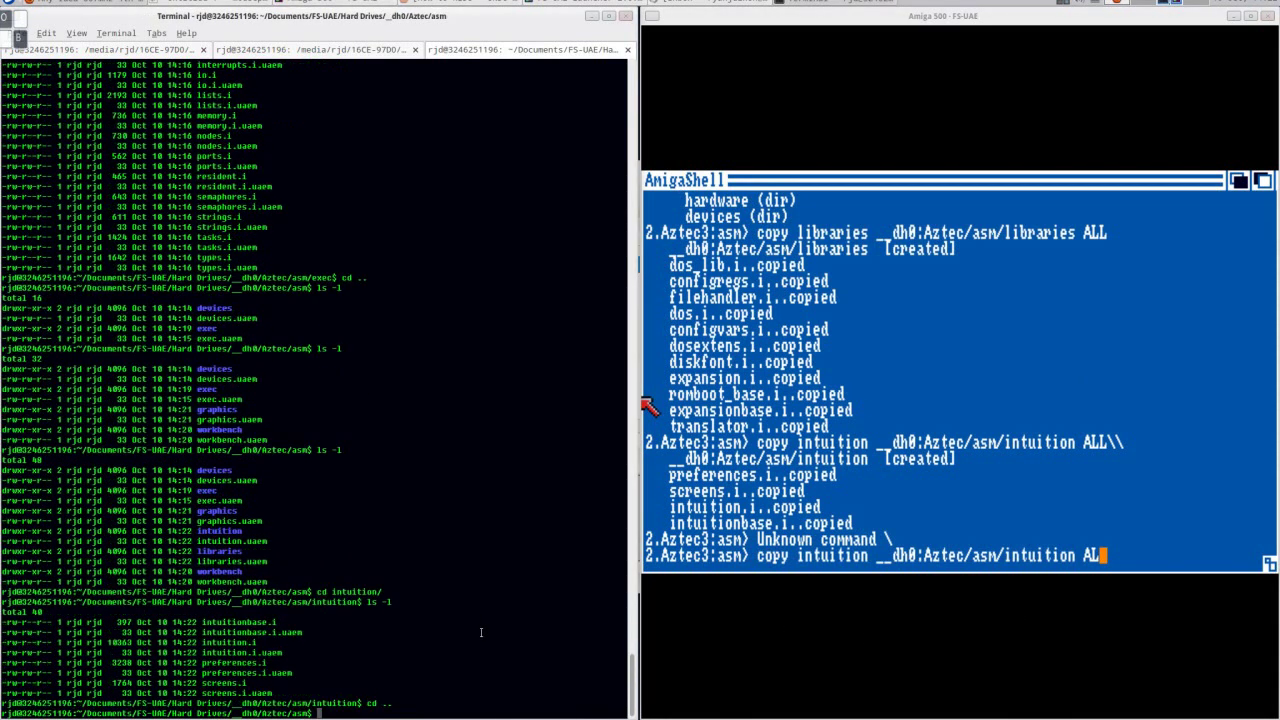
{"action": "type", "text": "cd .."}
{"action": "key", "text": "Return"}
- Adapt the earlier libraries copy command to copy the resources directory to __dh0:Aztec/asm/resources with the ALL option
{"action": "key", "text": "Up"}
{"action": "key", "text": "Left"}
{"action": "key", "text": "Left"}
{"action": "key", "text": "Left"}
{"action": "key", "text": "Left"}
{"action": "key", "text": "Left"}
{"action": "key", "text": "Left"}
{"action": "key", "text": "Left"}
{"action": "key", "text": "Left"}
{"action": "key", "text": "Left"}
{"action": "key", "text": "Left"}
{"action": "key", "text": "Left"}
{"action": "key", "text": "Left"}
{"action": "key", "text": "Left"}
{"action": "key", "text": "Left"}
{"action": "key", "text": "Left"}
{"action": "key", "text": "Left"}
{"action": "key", "text": "Left"}
{"action": "key", "text": "Left"}
{"action": "key", "text": "Left"}
{"action": "key", "text": "Left"}
{"action": "key", "text": "Delete"}
{"action": "key", "text": "Delete"}
{"action": "key", "text": "Delete"}
{"action": "key", "text": "Delete"}
{"action": "key", "text": "Delete"}
{"action": "key", "text": "Delete"}
{"action": "key", "text": "Delete"}
{"action": "key", "text": "Delete"}
{"action": "key", "text": "Delete"}
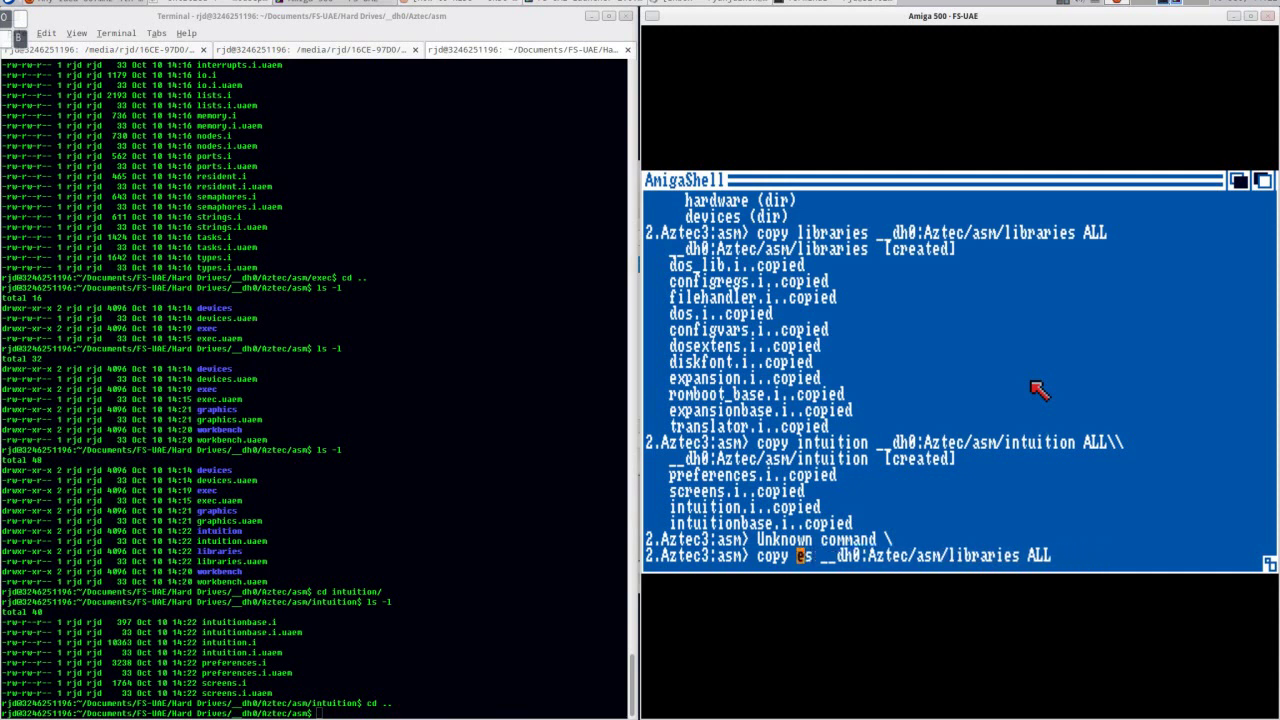
{"action": "type", "text": "resources"}
{"action": "key", "text": "Right"}
{"action": "key", "text": "Right"}
{"action": "key", "text": "Right"}
{"action": "key", "text": "Right"}
{"action": "key", "text": "Right"}
{"action": "key", "text": "Right"}
{"action": "key", "text": "Right"}
{"action": "key", "text": "Right"}
{"action": "key", "text": "Right"}
{"action": "key", "text": "Right"}
{"action": "key", "text": "Right"}
{"action": "key", "text": "Right"}
{"action": "key", "text": "Right"}
{"action": "key", "text": "Right"}
{"action": "key", "text": "Right"}
{"action": "key", "text": "Right"}
{"action": "key", "text": "Right"}
{"action": "key", "text": "Delete"}
{"action": "key", "text": "Delete"}
{"action": "key", "text": "Delete"}
{"action": "key", "text": "Delete"}
{"action": "key", "text": "Delete"}
{"action": "key", "text": "Delete"}
{"action": "key", "text": "Delete"}
{"action": "key", "text": "Delete"}
{"action": "key", "text": "Delete"}
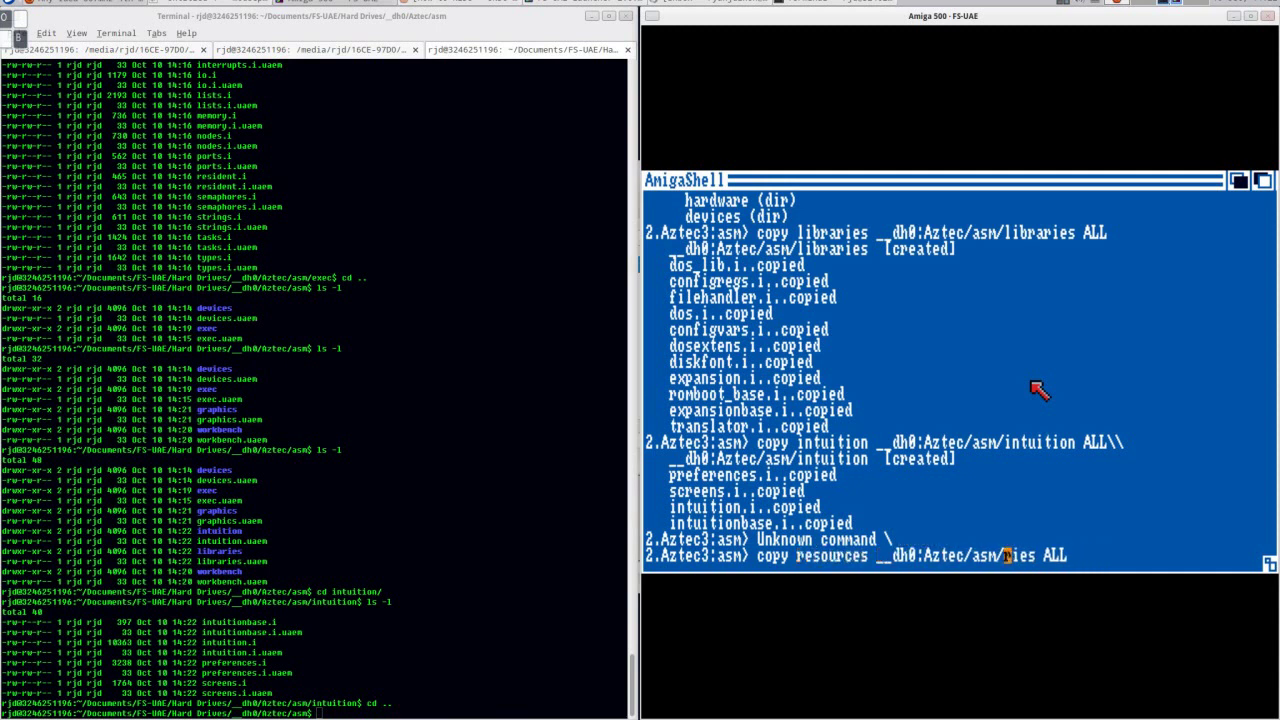
{"action": "type", "text": "resources"}
{"action": "key", "text": "Return"}
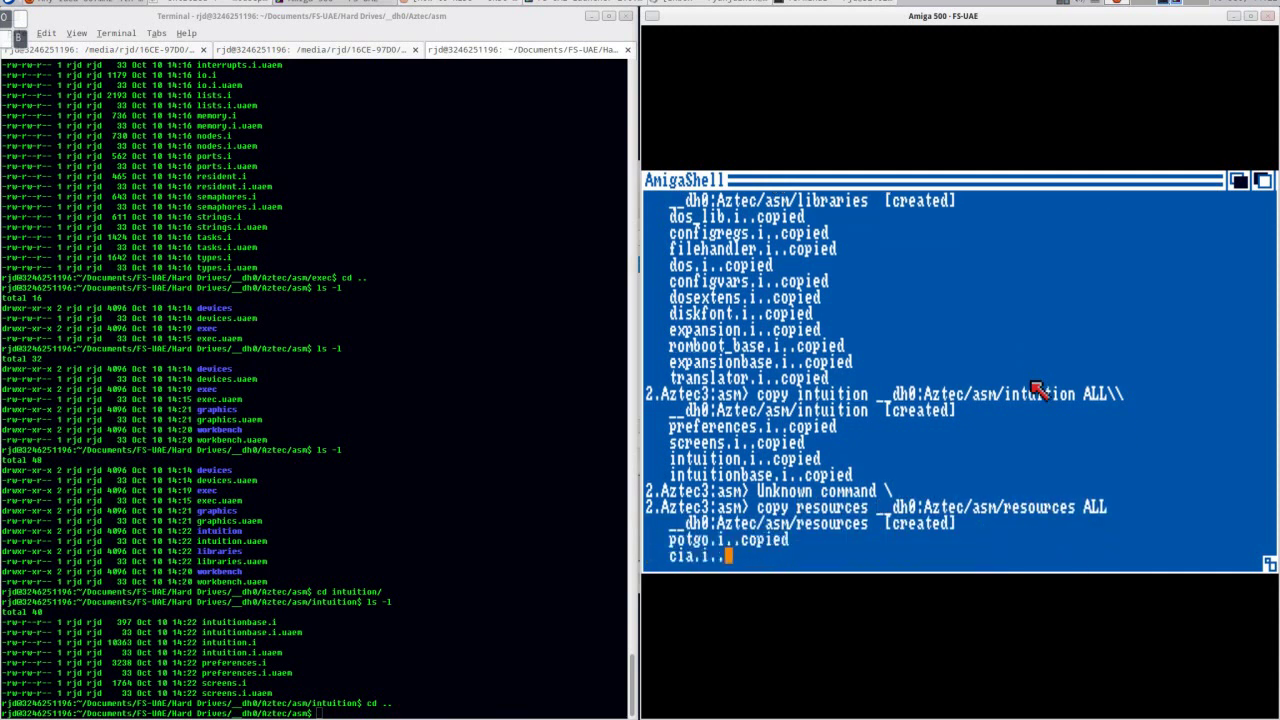
- List the asm directory in both the host terminal and the Amiga Shell to compare their contents
{"action": "left_click", "coordinate": [500, 623]}
{"action": "type", "text": "ls -l"}
{"action": "key", "text": "Return"}
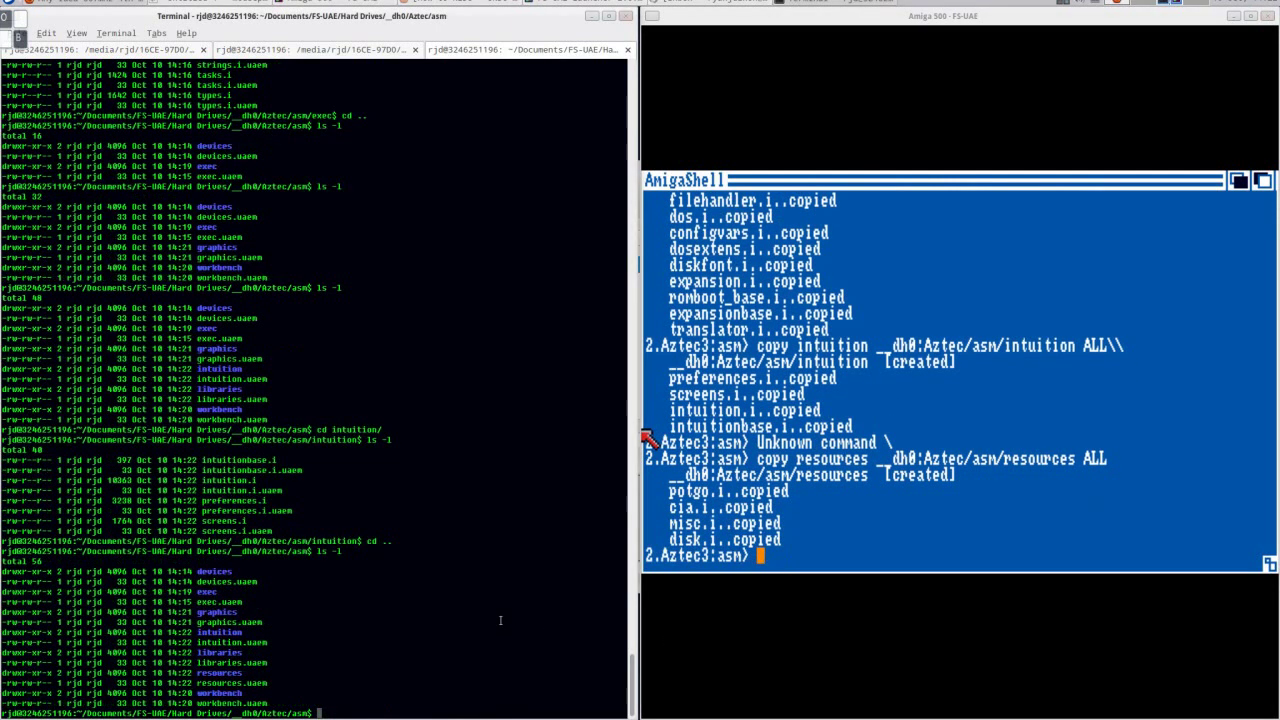
{"action": "left_click", "coordinate": [789, 331]}
{"action": "type", "text": "dir"}
{"action": "key", "text": "Return"}
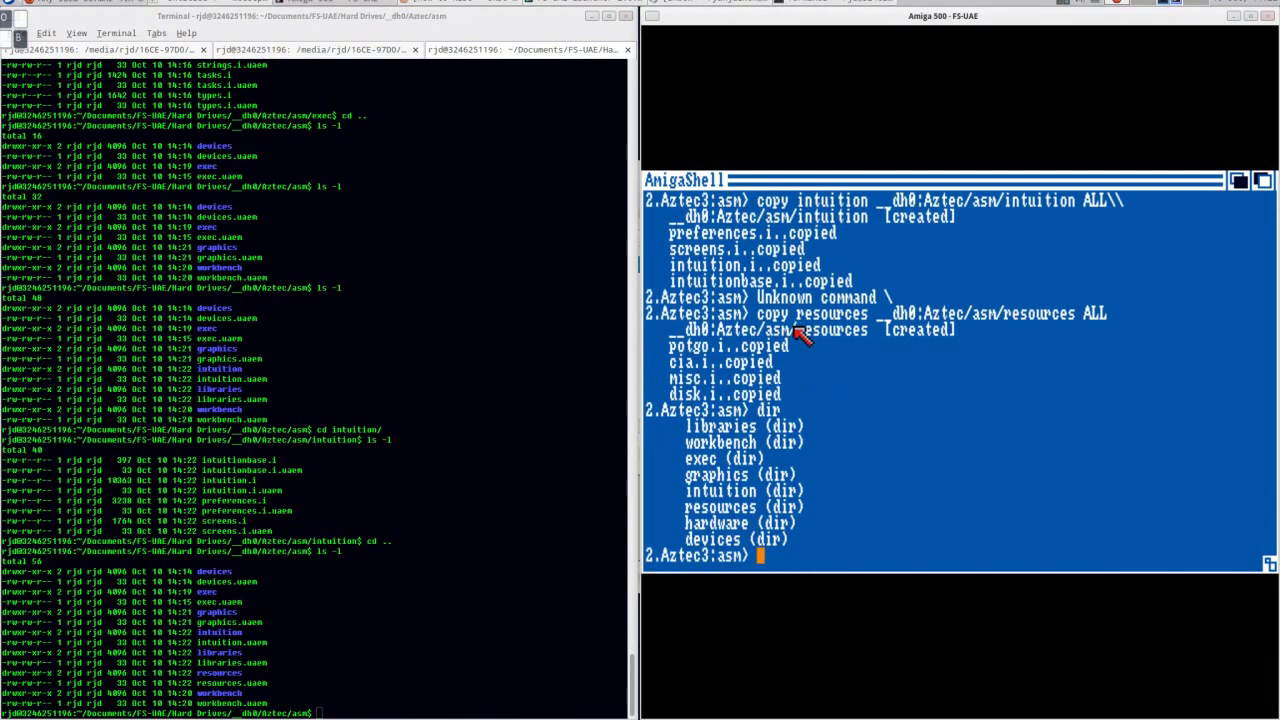
- Adapt the resources copy command to copy the hardware directory to __dh0:Aztec/asm/hardware with the ALL option
{"action": "key", "text": "Up"}
{"action": "key", "text": "Up"}
{"action": "key", "text": "Left"}
{"action": "key", "text": "Left"}
{"action": "key", "text": "Left"}
{"action": "key", "text": "Left"}
{"action": "key", "text": "Left"}
{"action": "key", "text": "Left"}
{"action": "key", "text": "Left"}
{"action": "key", "text": "Left"}
{"action": "key", "text": "Left"}
{"action": "key", "text": "Left"}
{"action": "key", "text": "Left"}
{"action": "key", "text": "Left"}
{"action": "key", "text": "Left"}
{"action": "key", "text": "Left"}
{"action": "key", "text": "Delete"}
{"action": "key", "text": "Delete"}
{"action": "key", "text": "Delete"}
{"action": "key", "text": "Delete"}
{"action": "key", "text": "Delete"}
{"action": "key", "text": "Delete"}
{"action": "key", "text": "Delete"}
{"action": "key", "text": "BackSpace"}
{"action": "key", "text": "BackSpace"}
{"action": "type", "text": "hardware"}
{"action": "key", "text": "Right"}
{"action": "key", "text": "Right"}
{"action": "key", "text": "Right"}
{"action": "key", "text": "Right"}
{"action": "key", "text": "Right"}
{"action": "key", "text": "Right"}
{"action": "key", "text": "Right"}
{"action": "key", "text": "Right"}
{"action": "key", "text": "Right"}
{"action": "key", "text": "Right"}
{"action": "key", "text": "Right"}
{"action": "key", "text": "Right"}
{"action": "key", "text": "Right"}
{"action": "key", "text": "Right"}
{"action": "key", "text": "Right"}
{"action": "key", "text": "Right"}
{"action": "key", "text": "Right"}
{"action": "key", "text": "Delete"}
{"action": "key", "text": "Delete"}
{"action": "key", "text": "Delete"}
{"action": "key", "text": "Delete"}
{"action": "key", "text": "Delete"}
{"action": "key", "text": "Delete"}
{"action": "key", "text": "Delete"}
{"action": "key", "text": "Delete"}
{"action": "key", "text": "Delete"}
{"action": "type", "text": "hardware"}
{"action": "key", "text": "Return"}
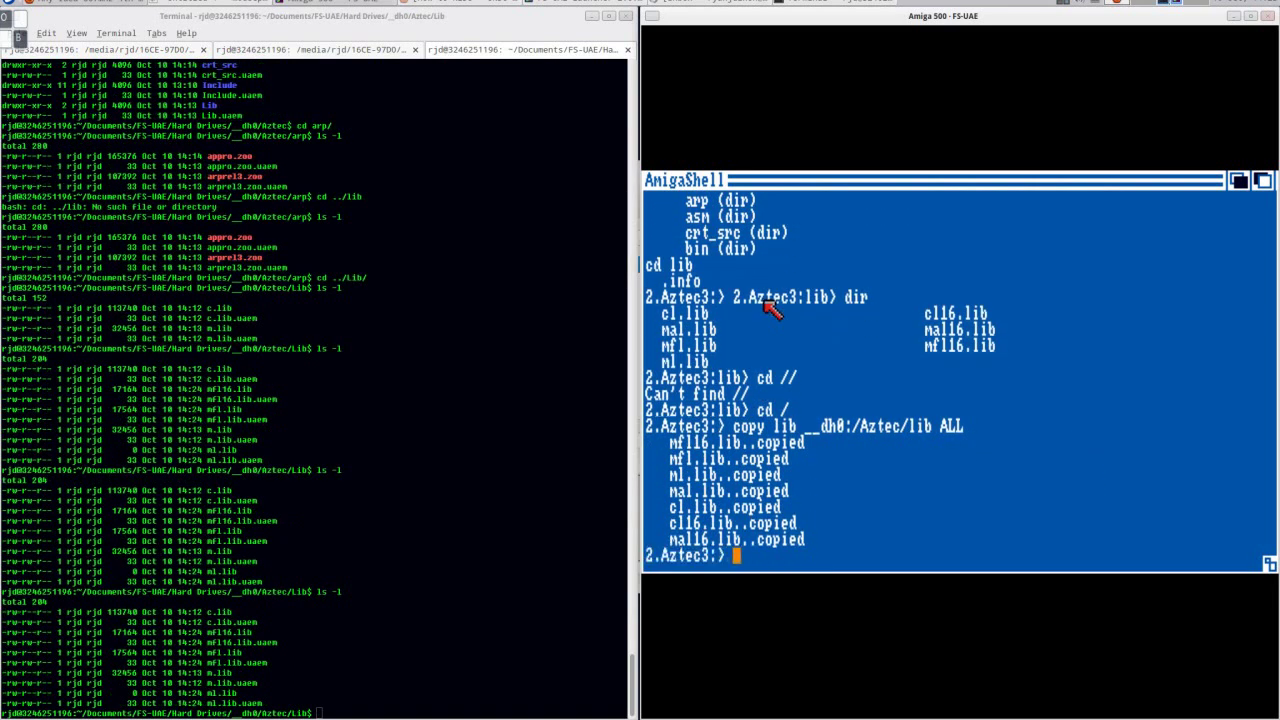
- In the Amiga Shell, list the Aztec3 disk's root directory and the contents of its bin directory
{"action": "type", "text": "cd /"}
{"action": "key", "text": "Return"}
{"action": "type", "text": "dir"}
{"action": "key", "text": "Return"}
{"action": "type", "text": "cd bin"}
{"action": "key", "text": "Return"}
{"action": "type", "text": "dir"}
{"action": "key", "text": "Return"}
- In the host terminal, change to the installed Aztec/Bin directory and list its files in long format
{"action": "left_click", "coordinate": [491, 534]}
{"action": "type", "text": "cd ../Bi"}
{"action": "key", "text": "Tab"}
{"action": "key", "text": "Return"}
{"action": "type", "text": "ls -l"}
{"action": "key", "text": "Return"}
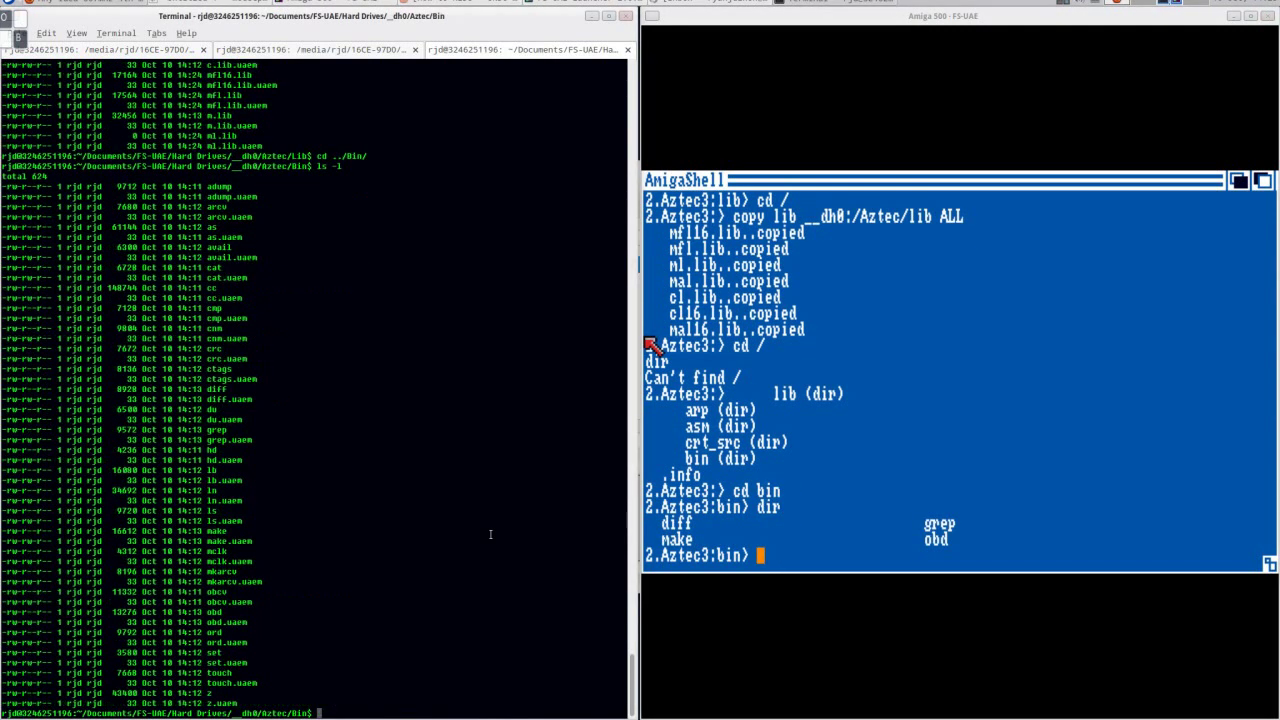
- In the Amiga Shell, return to the Aztec3 root, list it, and list the contents of crt_src
{"action": "left_click", "coordinate": [912, 360]}
{"action": "type", "text": "cd /"}
{"action": "key", "text": "Return"}
{"action": "type", "text": "d"}
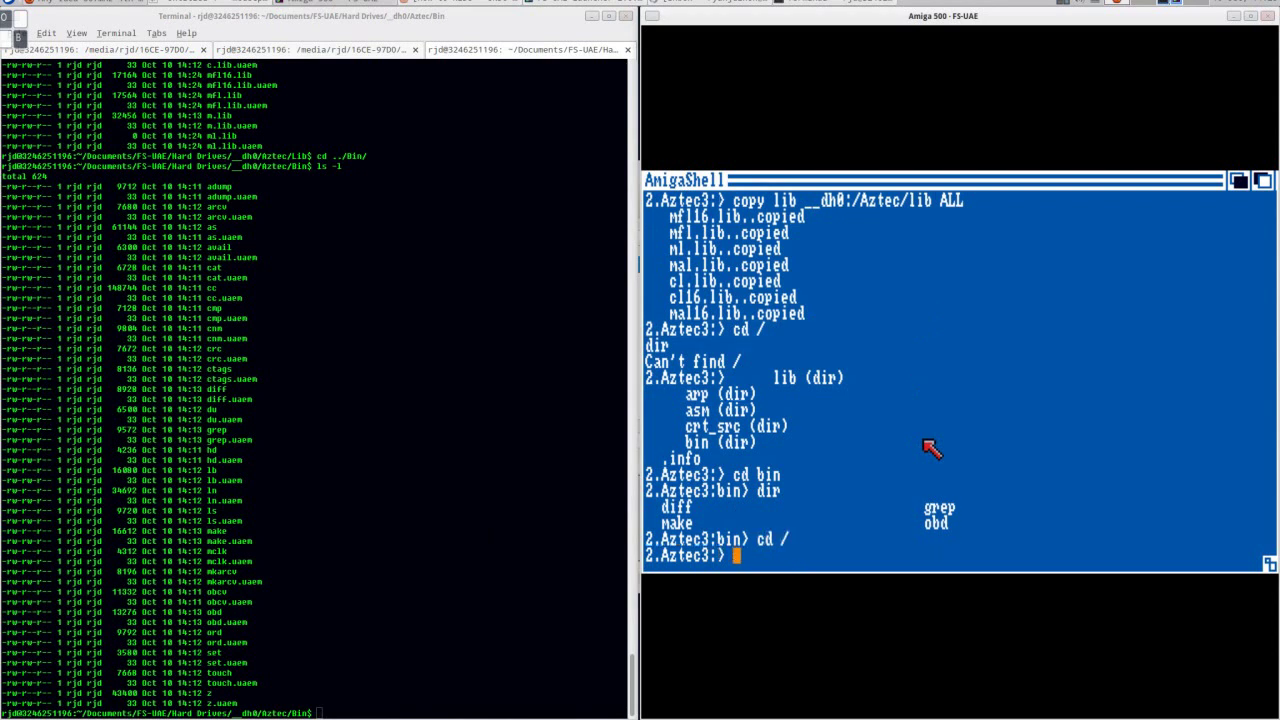
{"action": "type", "text": "ir"}
{"action": "key", "text": "Return"}
{"action": "type", "text": "cd crt_src"}
{"action": "key", "text": "Return"}
{"action": "type", "text": "dir"}
{"action": "key", "text": "Return"}
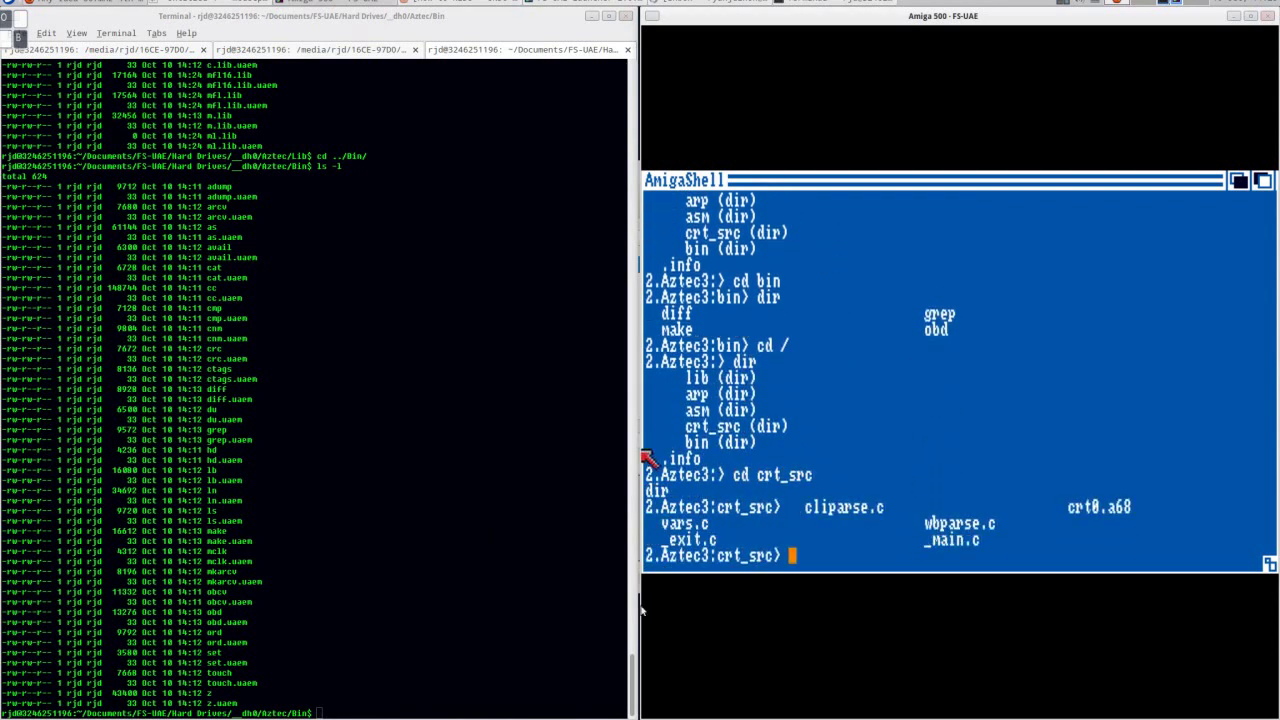
- In the host terminal, change to the installed Aztec/crt_src directory and list its files in long format
{"action": "left_click", "coordinate": [598, 618]}
{"action": "type", "text": "cd ../crt_src/"}
{"action": "key", "text": "Return"}
{"action": "type", "text": "ls -l"}
{"action": "key", "text": "Return"}
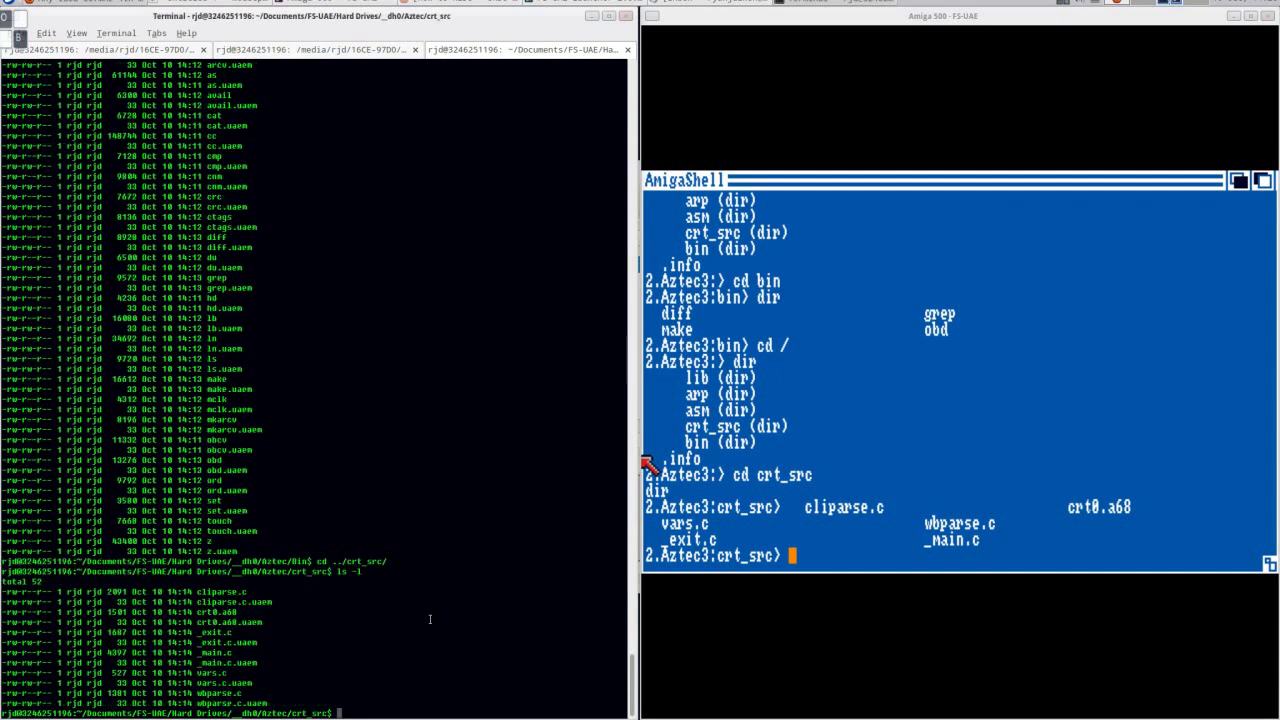
- Swap the emulated floppy to the Aztec4 disk, try to go up one directory, and cancel the request for volume Aztec3
{"action": "left_click", "coordinate": [648, 465]}
{"action": "key", "text": "F12"}
{"action": "key", "text": "Return"}
{"action": "key", "text": "F12"}
{"action": "type", "text": "cd /"}
{"action": "key", "text": "Return"}
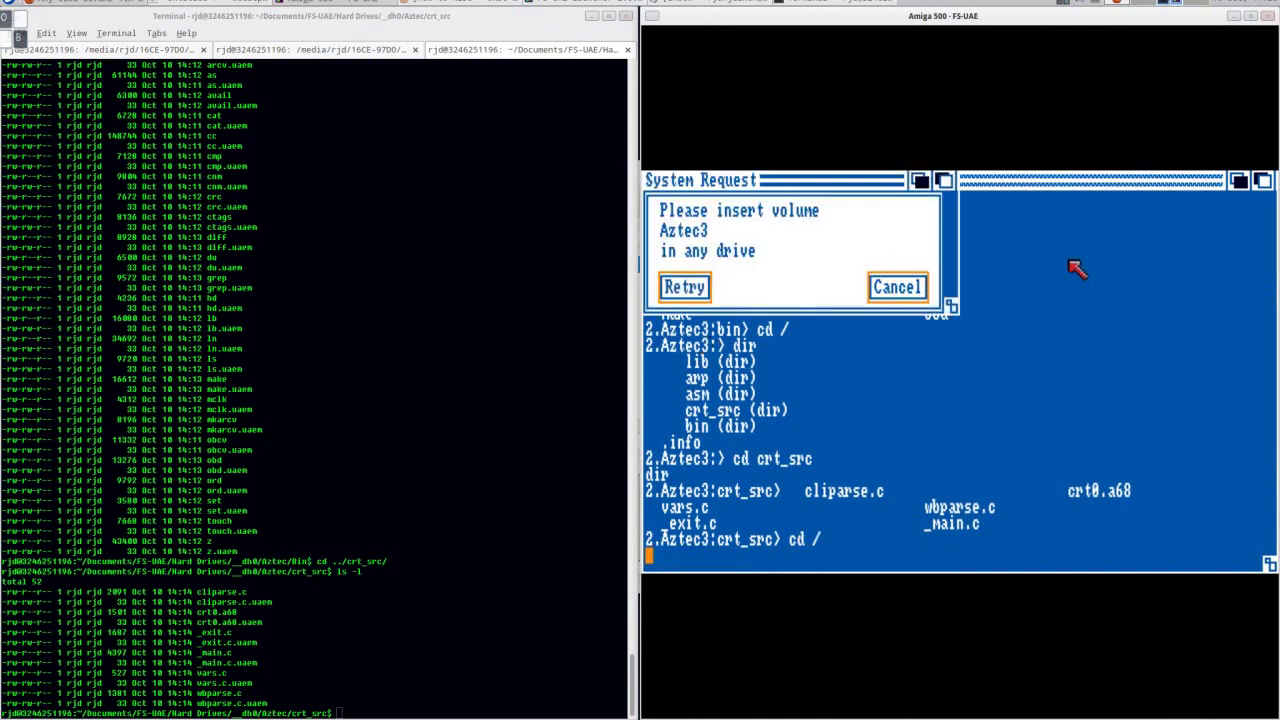
{"action": "left_click", "coordinate": [908, 292]}
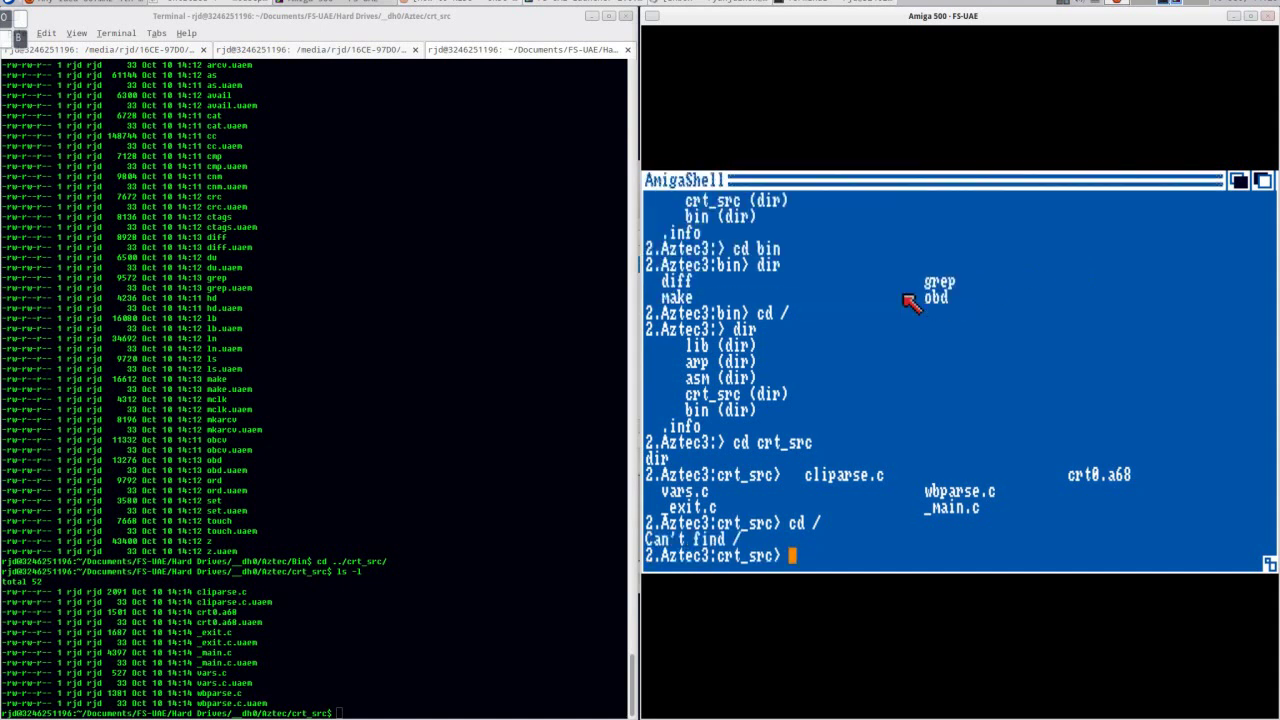
- In the Amiga Shell, change to df0: and list the root directory of the Aztec4 disk
{"action": "type", "text": "cd df0:"}
{"action": "key", "text": "Return"}
{"action": "type", "text": "dir"}
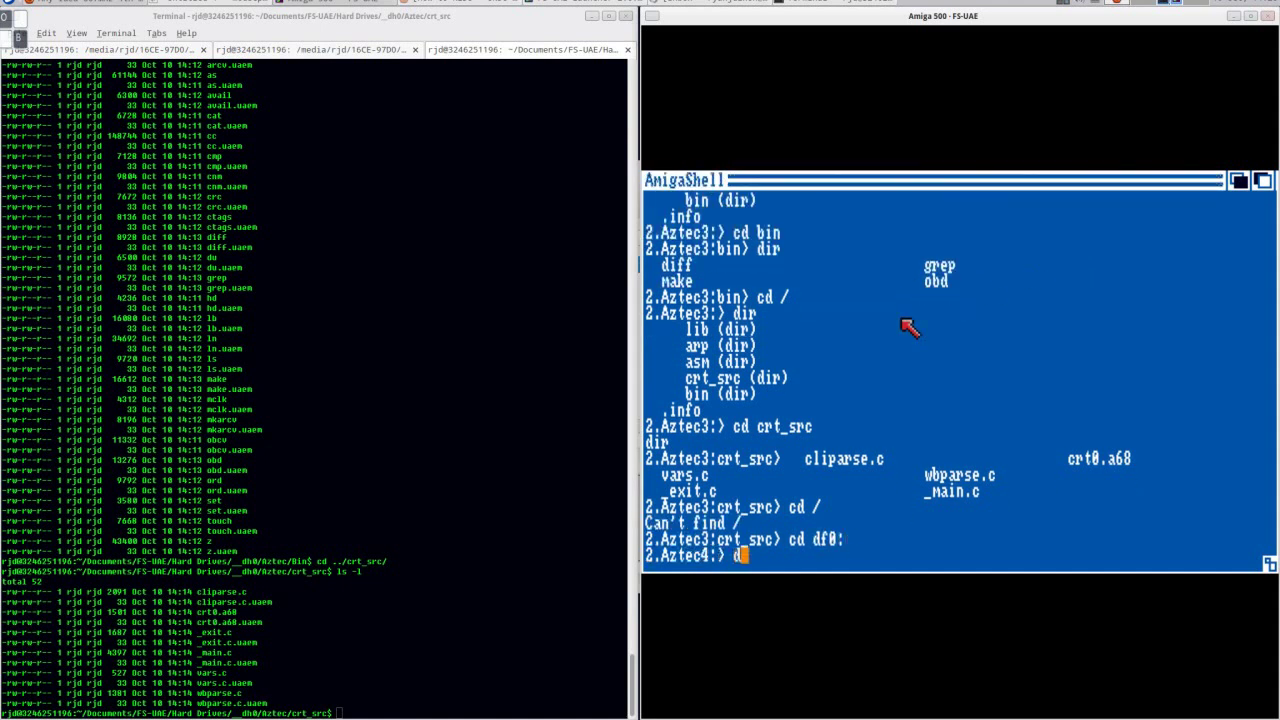
{"action": "key", "text": "Return"}
- Copy the disk's whole lib directory to __dh0:Aztec/lib with the ALL option
{"action": "type", "text": "copy lib"}
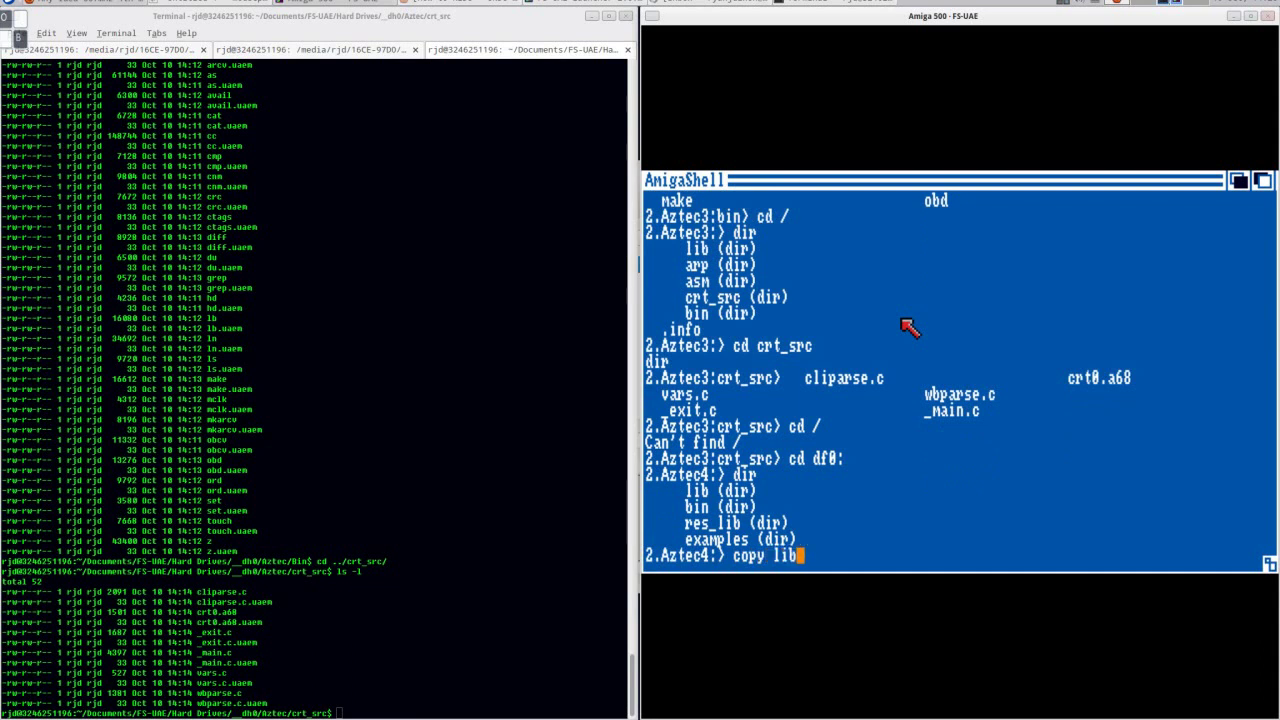
{"action": "type", "text": " __dh0:Aztec/lib ALL"}
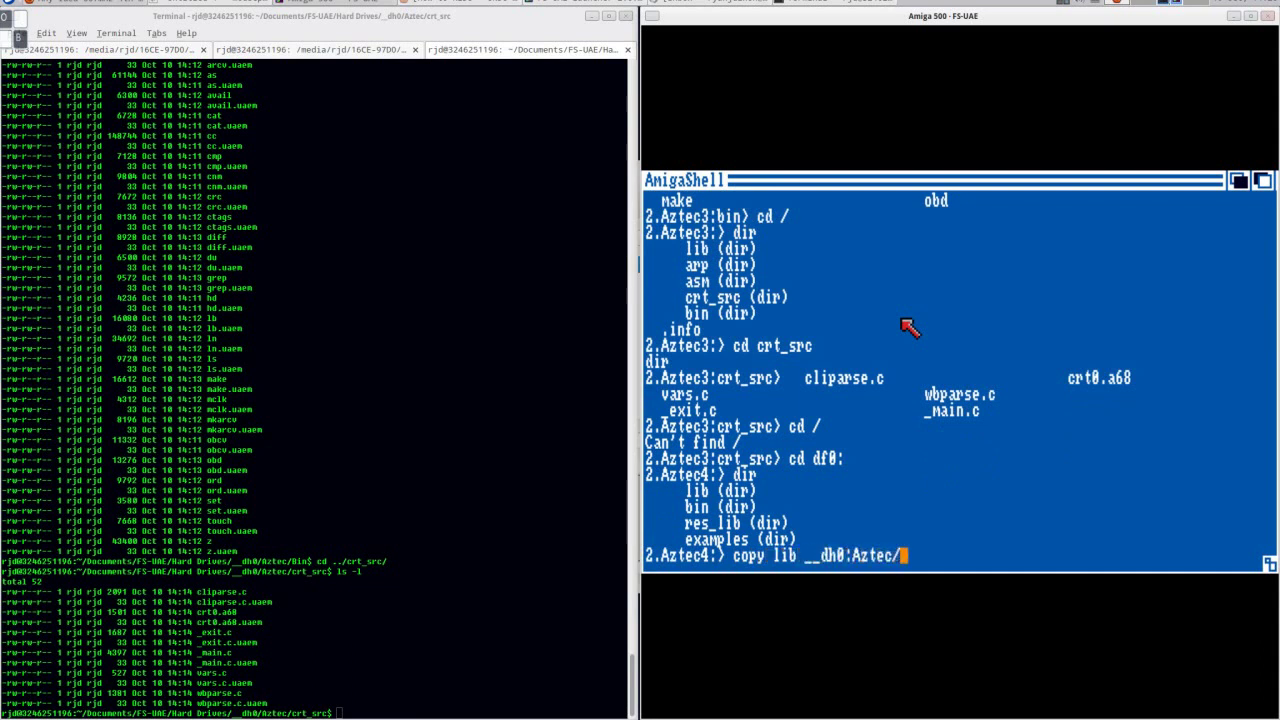
{"action": "key", "text": "Return"}
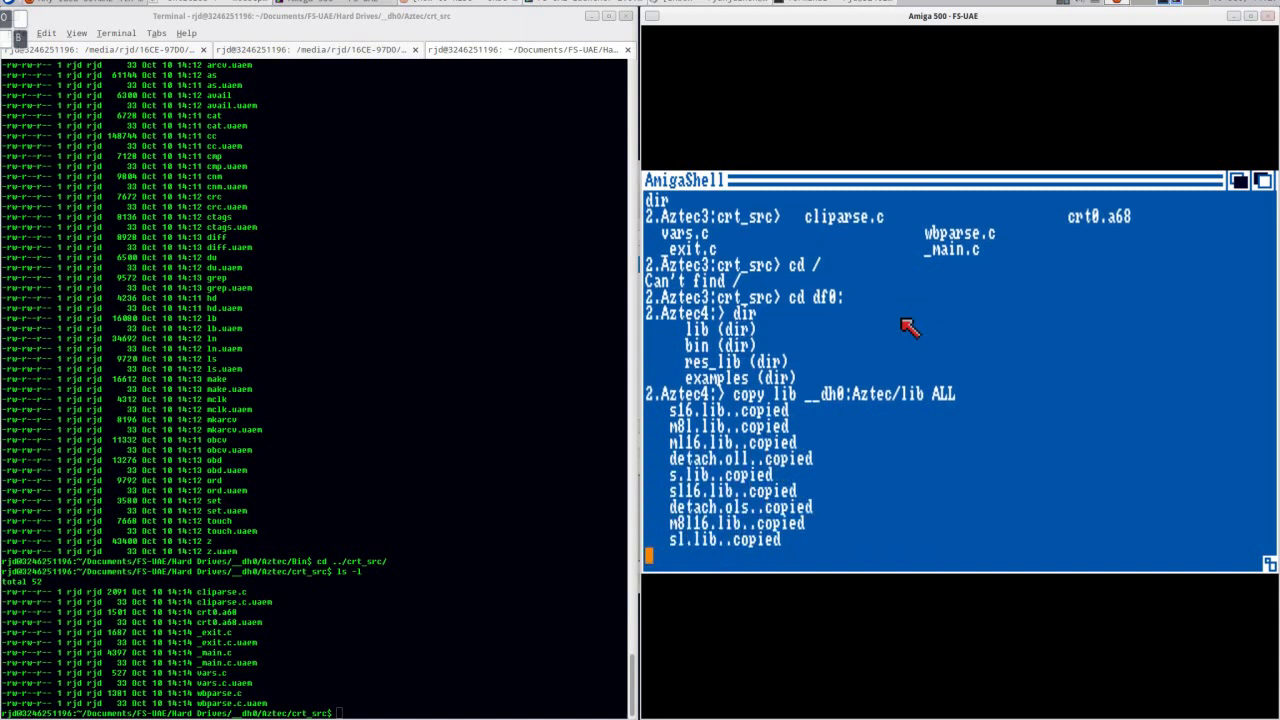
- Rework the previous copy command to copy the whole bin directory to __dh0:Aztec/bin with the ALL option, and run it
{"action": "key", "text": "Up"}
{"action": "key", "text": "Left"}
{"action": "key", "text": "Left"}
{"action": "key", "text": "Left"}
{"action": "key", "text": "Left"}
{"action": "key", "text": "Left"}
{"action": "key", "text": "Left"}
{"action": "key", "text": "Left"}
{"action": "key", "text": "Left"}
{"action": "key", "text": "Left"}
{"action": "key", "text": "Left"}
{"action": "key", "text": "Left"}
{"action": "key", "text": "Left"}
{"action": "key", "text": "Left"}
{"action": "key", "text": "Left"}
{"action": "key", "text": "Left"}
{"action": "key", "text": "Left"}
{"action": "key", "text": "Left"}
{"action": "key", "text": "Left"}
{"action": "key", "text": "Left"}
{"action": "key", "text": "Left"}
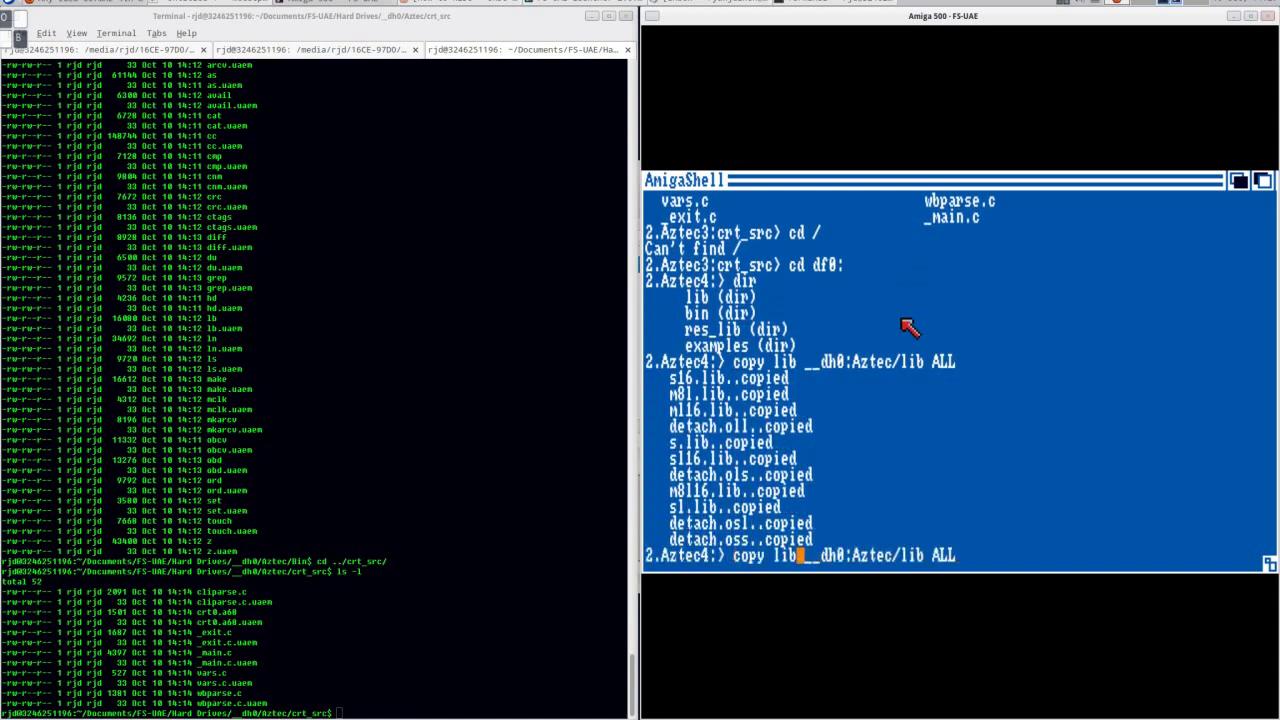
{"action": "key", "text": "BackSpace"}
{"action": "key", "text": "BackSpace"}
{"action": "key", "text": "BackSpace"}
{"action": "type", "text": "bin"}
{"action": "key", "text": "Right"}
{"action": "key", "text": "Right"}
{"action": "key", "text": "Right"}
{"action": "key", "text": "Right"}
{"action": "key", "text": "Right"}
{"action": "key", "text": "Right"}
{"action": "key", "text": "Right"}
{"action": "key", "text": "Right"}
{"action": "key", "text": "Right"}
{"action": "key", "text": "Right"}
{"action": "key", "text": "Right"}
{"action": "key", "text": "Right"}
{"action": "key", "text": "Right"}
{"action": "key", "text": "Right"}
{"action": "key", "text": "Delete"}
{"action": "key", "text": "Delete"}
{"action": "key", "text": "Delete"}
{"action": "type", "text": "bin"}
{"action": "key", "text": "Return"}
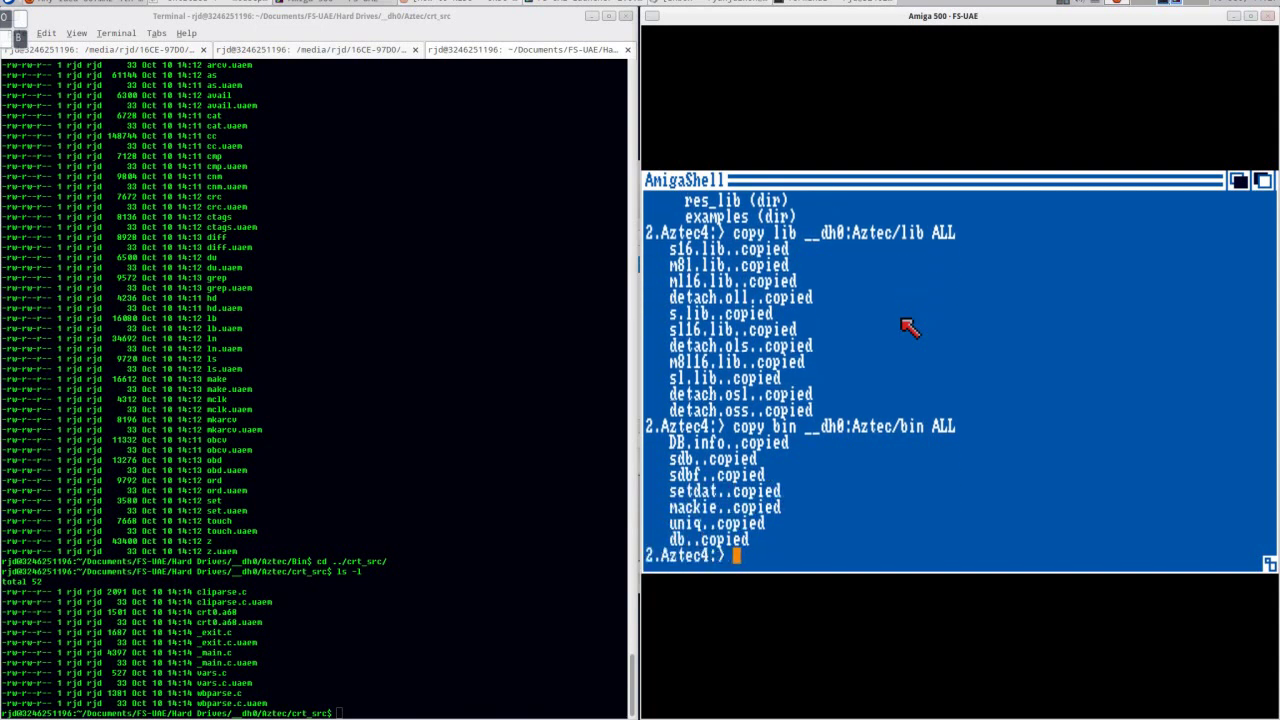
- Rework the previous copy command to copy the whole res_lib directory to __dh0:Aztec/res_lib with the ALL option, and run it
{"action": "key", "text": "Up"}
{"action": "key", "text": "Left"}
{"action": "key", "text": "Left"}
{"action": "key", "text": "Left"}
{"action": "key", "text": "Left"}
{"action": "key", "text": "Left"}
{"action": "key", "text": "Left"}
{"action": "key", "text": "Left"}
{"action": "key", "text": "Left"}
{"action": "key", "text": "Left"}
{"action": "key", "text": "Left"}
{"action": "key", "text": "Left"}
{"action": "key", "text": "Left"}
{"action": "key", "text": "Left"}
{"action": "key", "text": "Left"}
{"action": "key", "text": "Left"}
{"action": "key", "text": "Left"}
{"action": "key", "text": "Left"}
{"action": "key", "text": "Left"}
{"action": "key", "text": "Left"}
{"action": "key", "text": "Left"}
{"action": "key", "text": "BackSpace"}
{"action": "key", "text": "Delete"}
{"action": "key", "text": "Delete"}
{"action": "type", "text": "res_lib"}
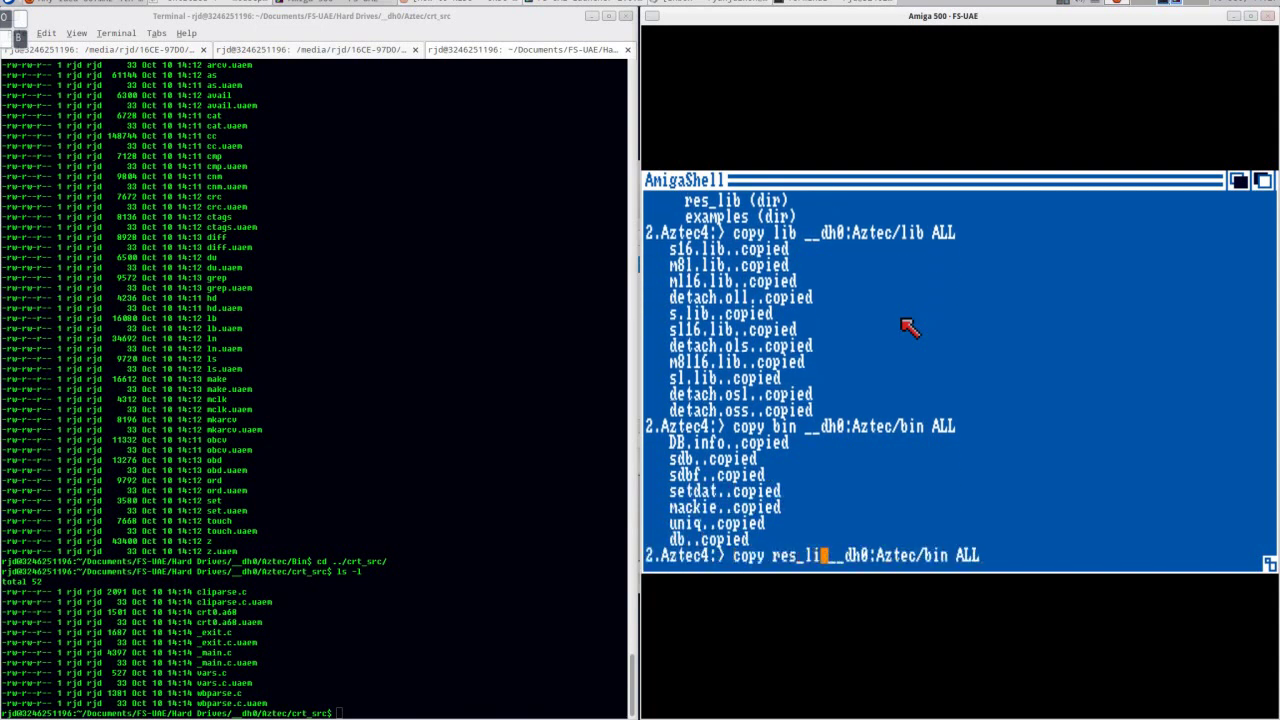
{"action": "key", "text": "Right"}
{"action": "key", "text": "Right"}
{"action": "key", "text": "Right"}
{"action": "key", "text": "Right"}
{"action": "key", "text": "Right"}
{"action": "key", "text": "Right"}
{"action": "key", "text": "Right"}
{"action": "key", "text": "Right"}
{"action": "key", "text": "Right"}
{"action": "key", "text": "Right"}
{"action": "key", "text": "Right"}
{"action": "key", "text": "Right"}
{"action": "key", "text": "Right"}
{"action": "key", "text": "Right"}
{"action": "key", "text": "Right"}
{"action": "key", "text": "BackSpace"}
{"action": "key", "text": "BackSpace"}
{"action": "key", "text": "Delete"}
{"action": "type", "text": "res_lib"}
{"action": "key", "text": "Return"}
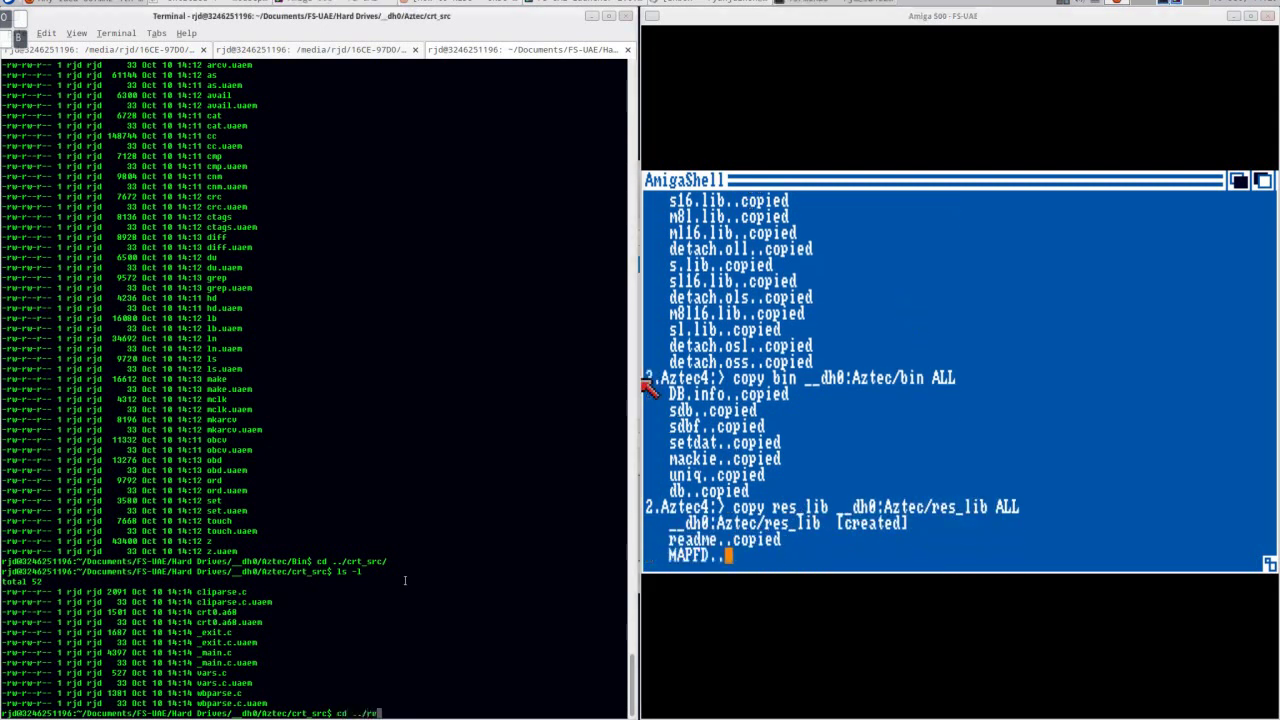
- In the host terminal, change to the installed Aztec/res_lib directory and list its files in long format twice while the copy runs
{"action": "type", "text": "s_lib/"}
{"action": "key", "text": "Return"}
{"action": "type", "text": "ls -l"}
{"action": "key", "text": "Return"}
{"action": "type", "text": "ls -l"}
{"action": "key", "text": "Return"}
- Rework the previous copy command to copy the whole examples directory to __dh0:Aztec/examples with the ALL option, and run it
{"action": "left_click", "coordinate": [740, 314]}
{"action": "key", "text": "Up"}
{"action": "key", "text": "Left"}
{"action": "key", "text": "Left"}
{"action": "key", "text": "Left"}
{"action": "key", "text": "Left"}
{"action": "key", "text": "Left"}
{"action": "key", "text": "Left"}
{"action": "key", "text": "Left"}
{"action": "key", "text": "Left"}
{"action": "key", "text": "Left"}
{"action": "key", "text": "Left"}
{"action": "key", "text": "Left"}
{"action": "key", "text": "Left"}
{"action": "key", "text": "Left"}
{"action": "key", "text": "Left"}
{"action": "key", "text": "Left"}
{"action": "key", "text": "Left"}
{"action": "key", "text": "Left"}
{"action": "key", "text": "Left"}
{"action": "key", "text": "Left"}
{"action": "key", "text": "Left"}
{"action": "key", "text": "Left"}
{"action": "key", "text": "Left"}
{"action": "key", "text": "Left"}
{"action": "key", "text": "BackSpace"}
{"action": "key", "text": "BackSpace"}
{"action": "key", "text": "BackSpace"}
{"action": "key", "text": "BackSpace"}
{"action": "key", "text": "BackSpace"}
{"action": "key", "text": "BackSpace"}
{"action": "key", "text": "BackSpace"}
{"action": "type", "text": "exma"}
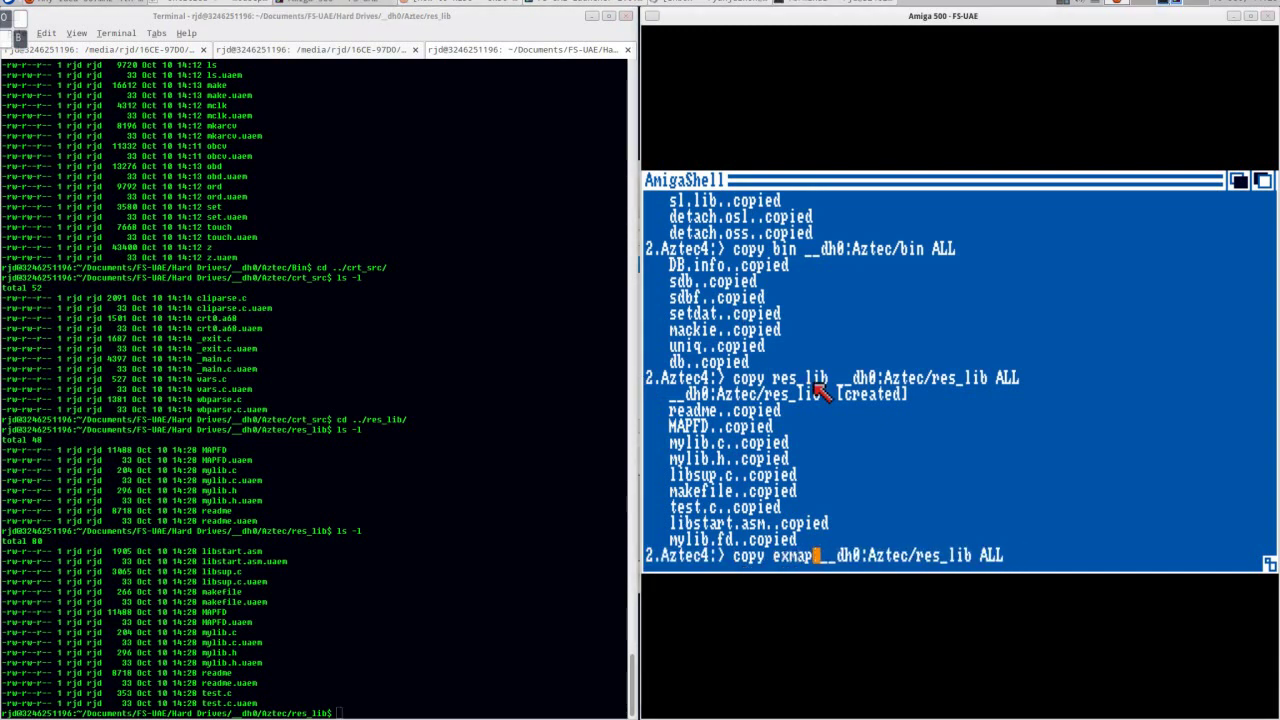
{"action": "key", "text": "BackSpace"}
{"action": "key", "text": "BackSpace"}
{"action": "type", "text": "amples"}
{"action": "key", "text": "Right"}
{"action": "key", "text": "Right"}
{"action": "key", "text": "Right"}
{"action": "key", "text": "Right"}
{"action": "key", "text": "Right"}
{"action": "key", "text": "Right"}
{"action": "key", "text": "Right"}
{"action": "key", "text": "Right"}
{"action": "key", "text": "Right"}
{"action": "key", "text": "Right"}
{"action": "key", "text": "Right"}
{"action": "key", "text": "Right"}
{"action": "key", "text": "Right"}
{"action": "key", "text": "Right"}
{"action": "key", "text": "Right"}
{"action": "key", "text": "Right"}
{"action": "key", "text": "Right"}
{"action": "key", "text": "Right"}
{"action": "key", "text": "BackSpace"}
{"action": "key", "text": "BackSpace"}
{"action": "key", "text": "BackSpace"}
{"action": "key", "text": "BackSpace"}
{"action": "key", "text": "BackSpace"}
{"action": "key", "text": "BackSpace"}
{"action": "key", "text": "BackSpace"}
{"action": "type", "text": "examples"}
{"action": "key", "text": "Return"}
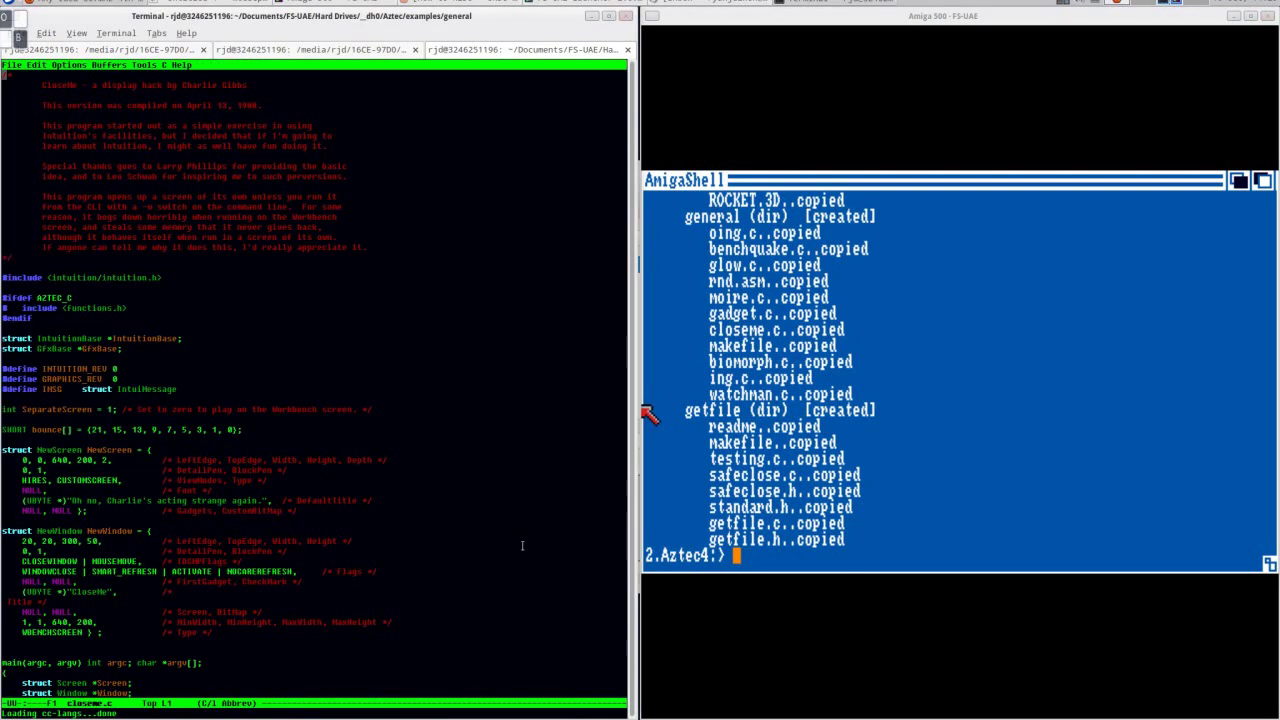
- Look through the closeme.c example source in the host terminal, quit the editor and clear the terminal
{"action": "key", "text": "Down"}
{"action": "key", "text": "Down"}
{"action": "key", "text": "Down"}
{"action": "key", "text": "Down"}
{"action": "key", "text": "Down"}
{"action": "key", "text": "ctrl+v"}
{"action": "key", "text": "ctrl+v"}
{"action": "key", "text": "ctrl+v"}
{"action": "key", "text": "ctrl+x"}
{"action": "key", "text": "ctrl+c"}
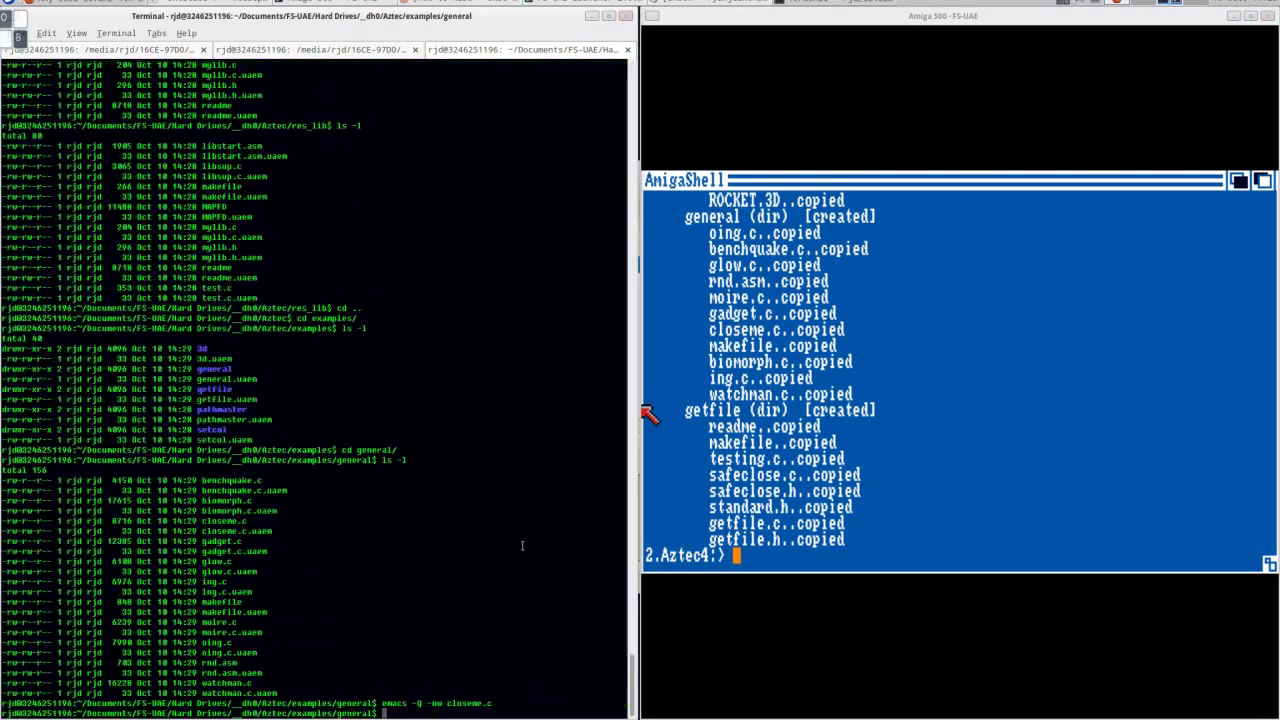
{"action": "key", "text": "ctrl+l"}
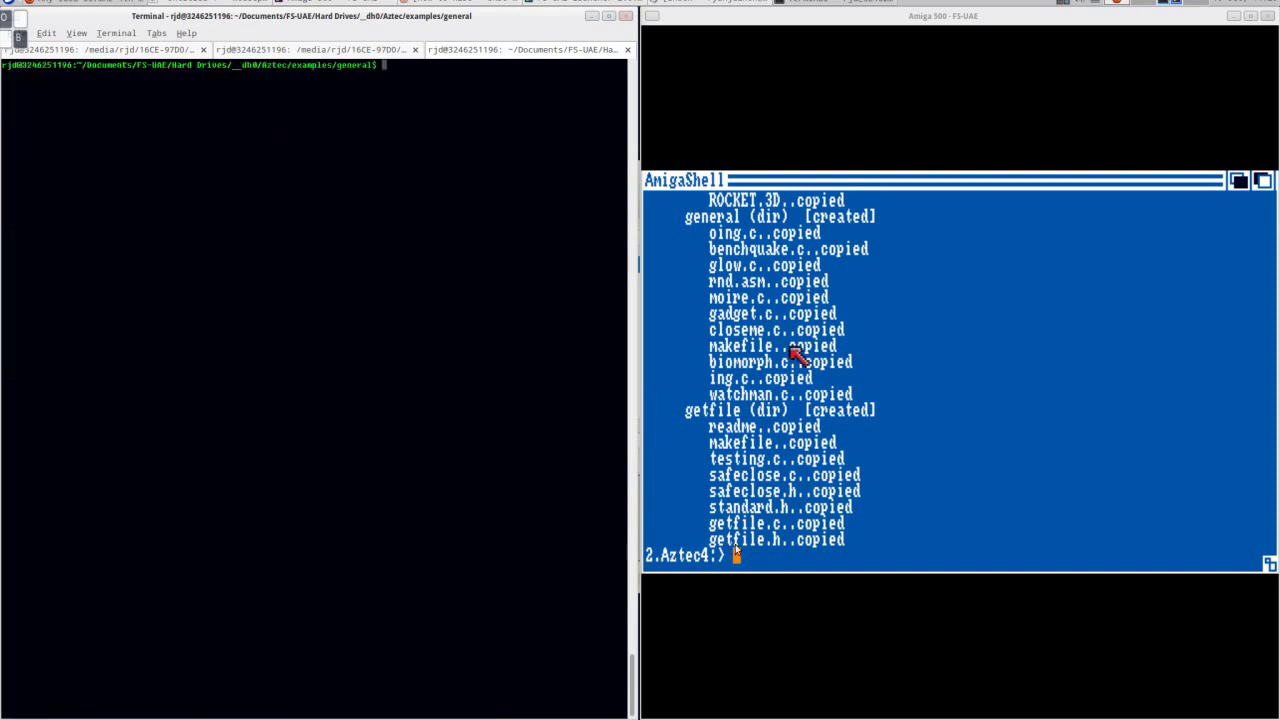
- Insert the Aztec1 floppy image into the emulated Amiga's drive DF0
{"action": "left_click", "coordinate": [935, 247]}
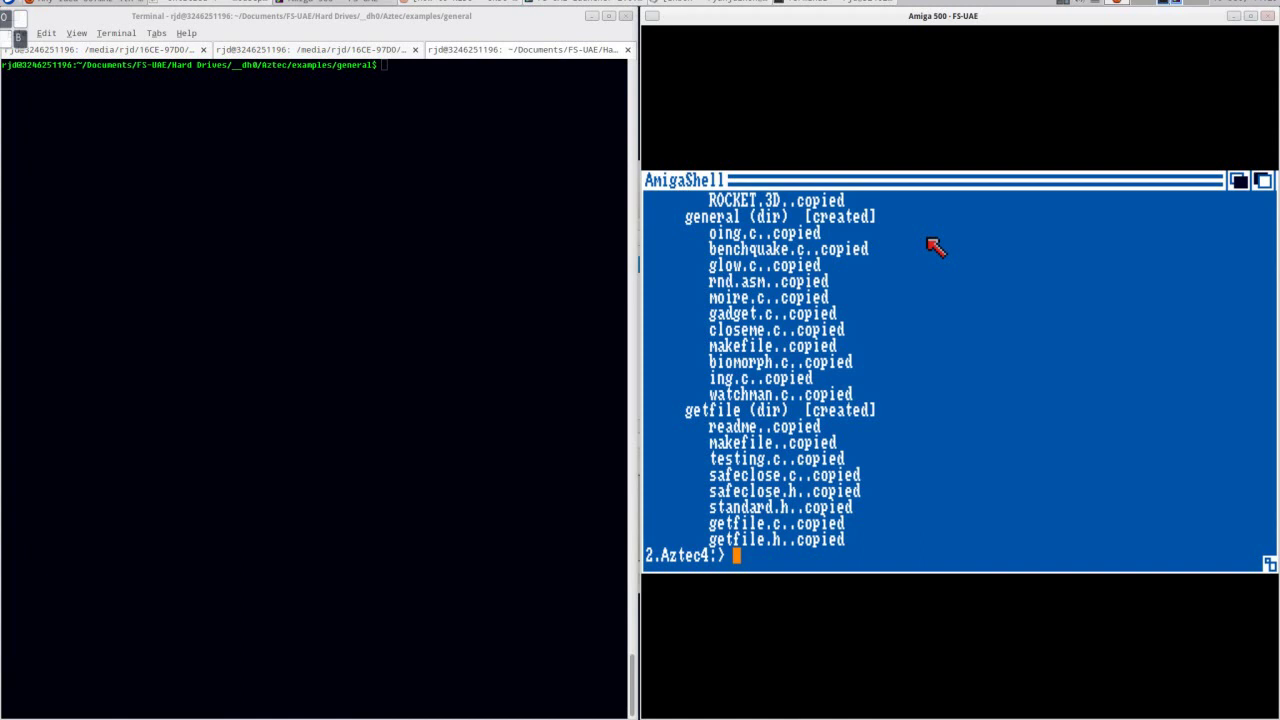
{"action": "key", "text": "F12"}
{"action": "key", "text": "Up"}
{"action": "key", "text": "Down"}
{"action": "key", "text": "Return"}
{"action": "key", "text": "Up"}
{"action": "key", "text": "Up"}
{"action": "key", "text": "Return"}
- Change the AmigaShell to df0: and list the disk's contents
{"action": "type", "text": "cd df0:"}
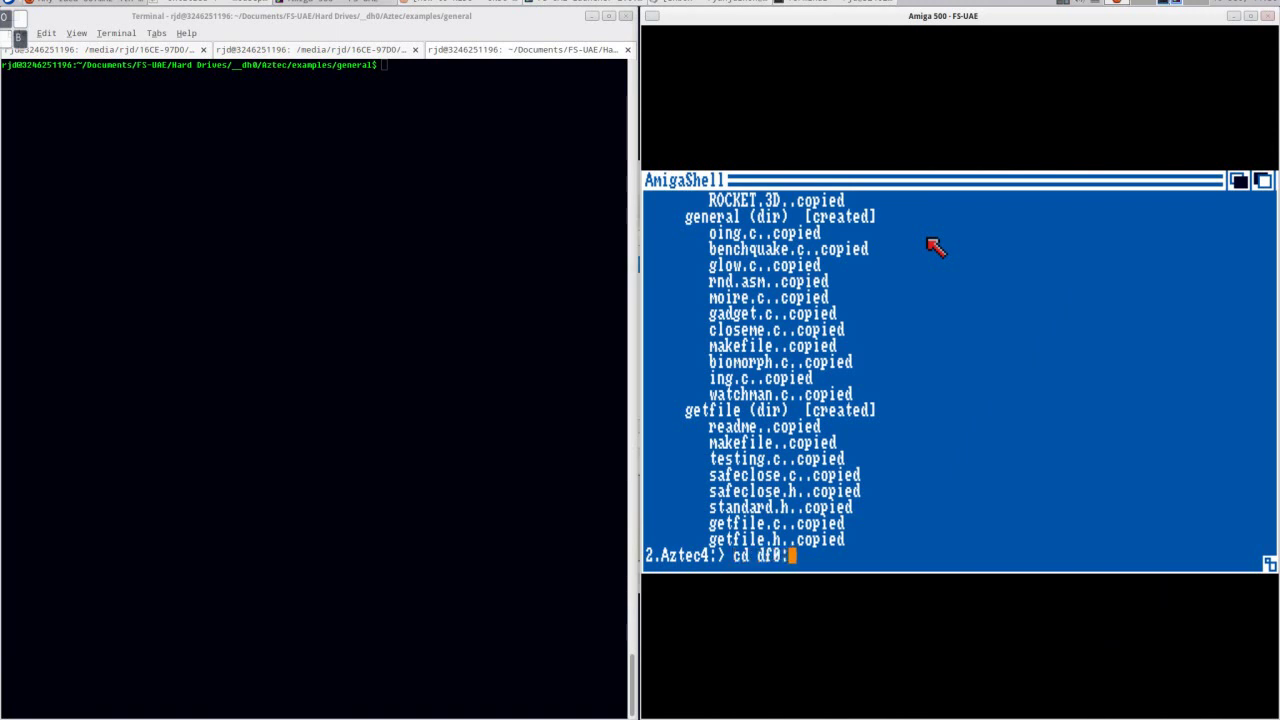
{"action": "key", "text": "Return"}
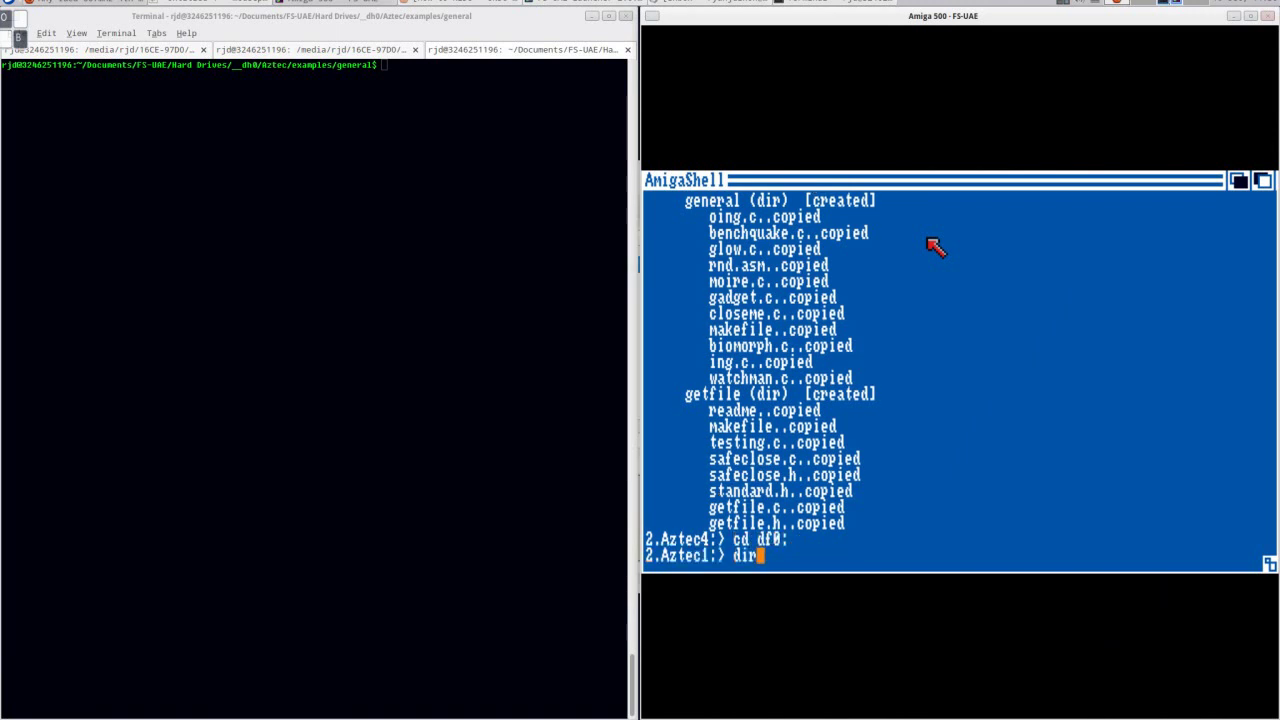
{"action": "type", "text": "dir"}
{"action": "key", "text": "Return"}
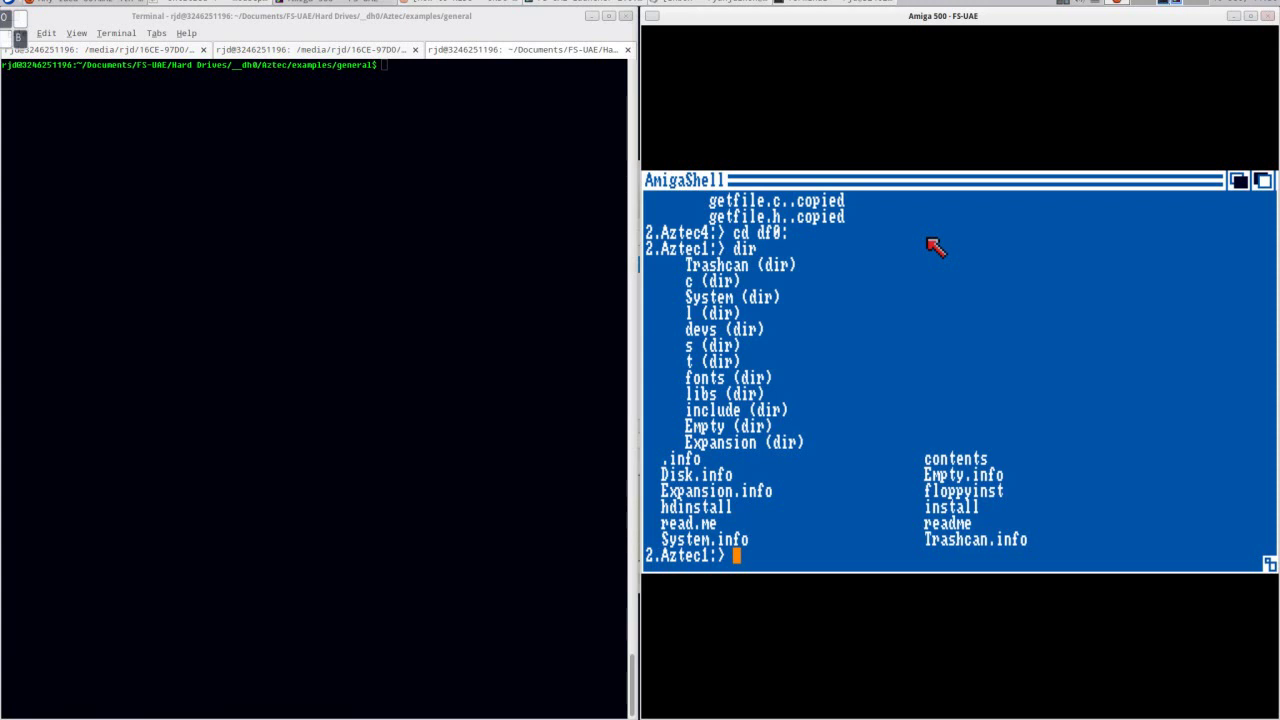
- Change to the Aztec directory on __dh0: and list its contents
{"action": "type", "text": "cd __dh0:"}
{"action": "key", "text": "Return"}
{"action": "type", "text": "cd Aztec"}
{"action": "key", "text": "Return"}
{"action": "type", "text": "dir"}
{"action": "key", "text": "Return"}
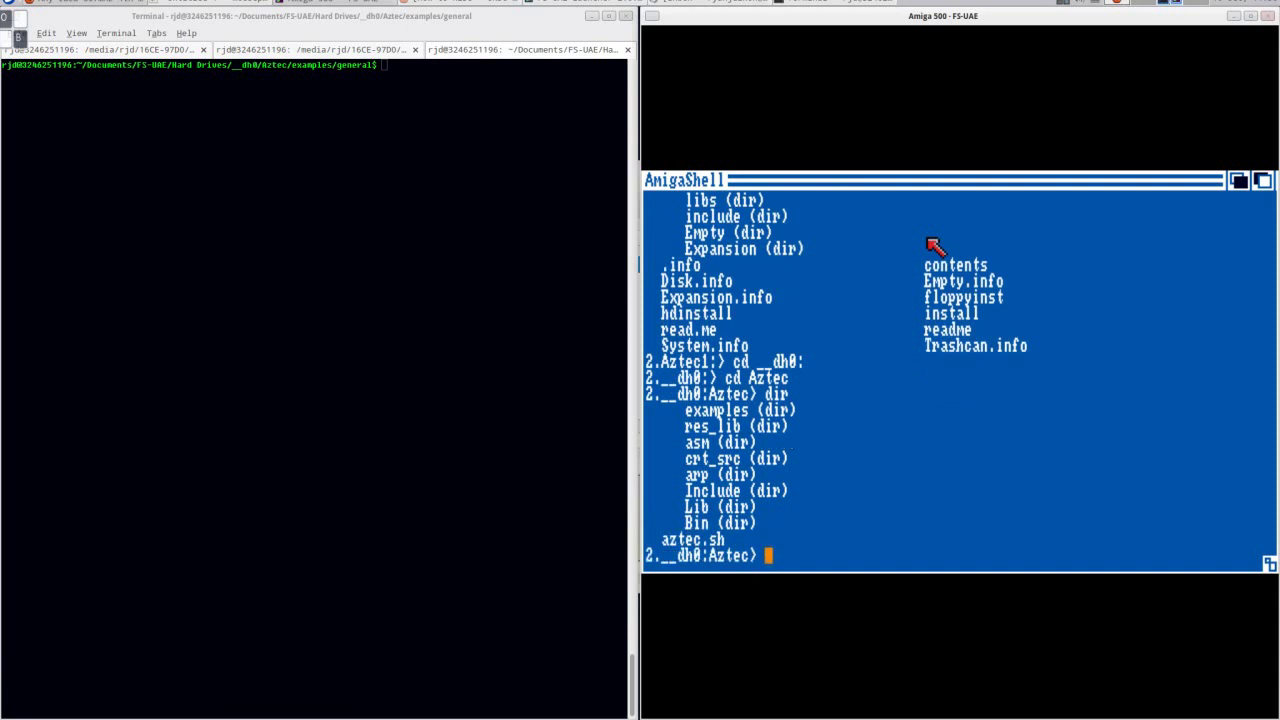
- Open aztec.sh in Notepad, examine its path and environment settings, and close it
{"action": "type", "text": "notepad aztec.sh"}
{"action": "key", "text": "Return"}
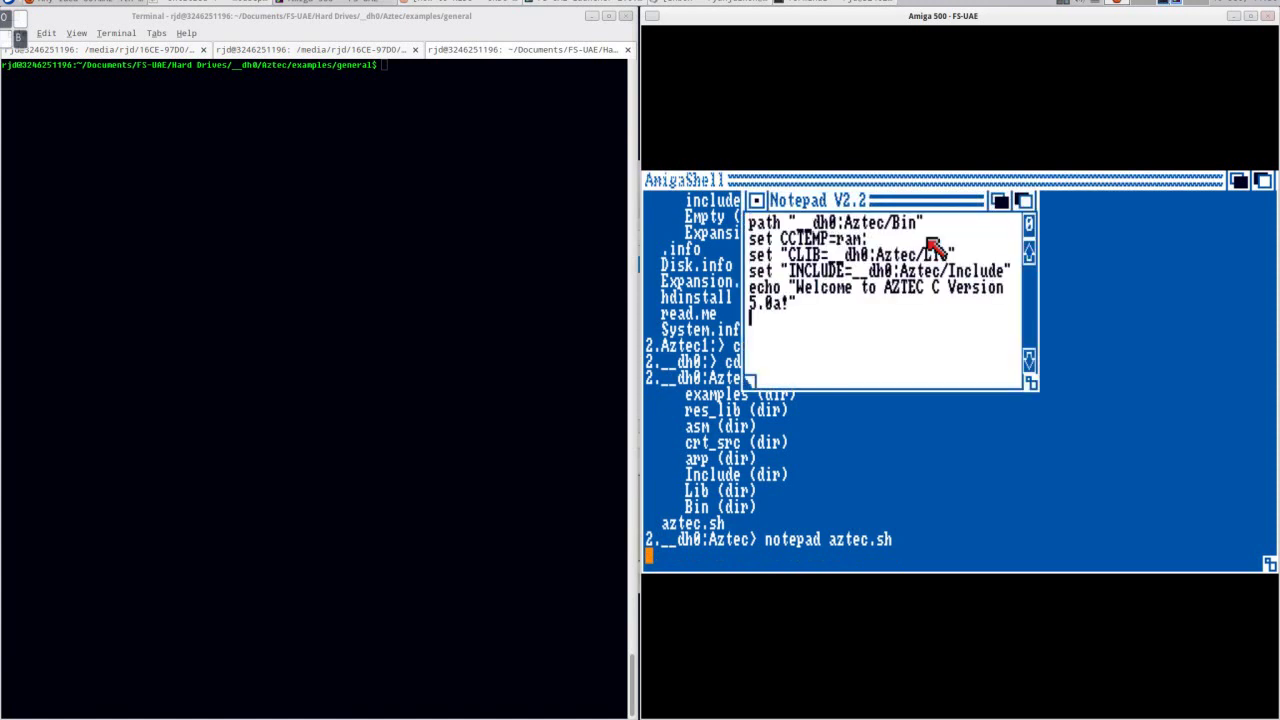
{"action": "left_click_drag", "start_coordinate": [929, 206], "coordinate": [945, 350]}
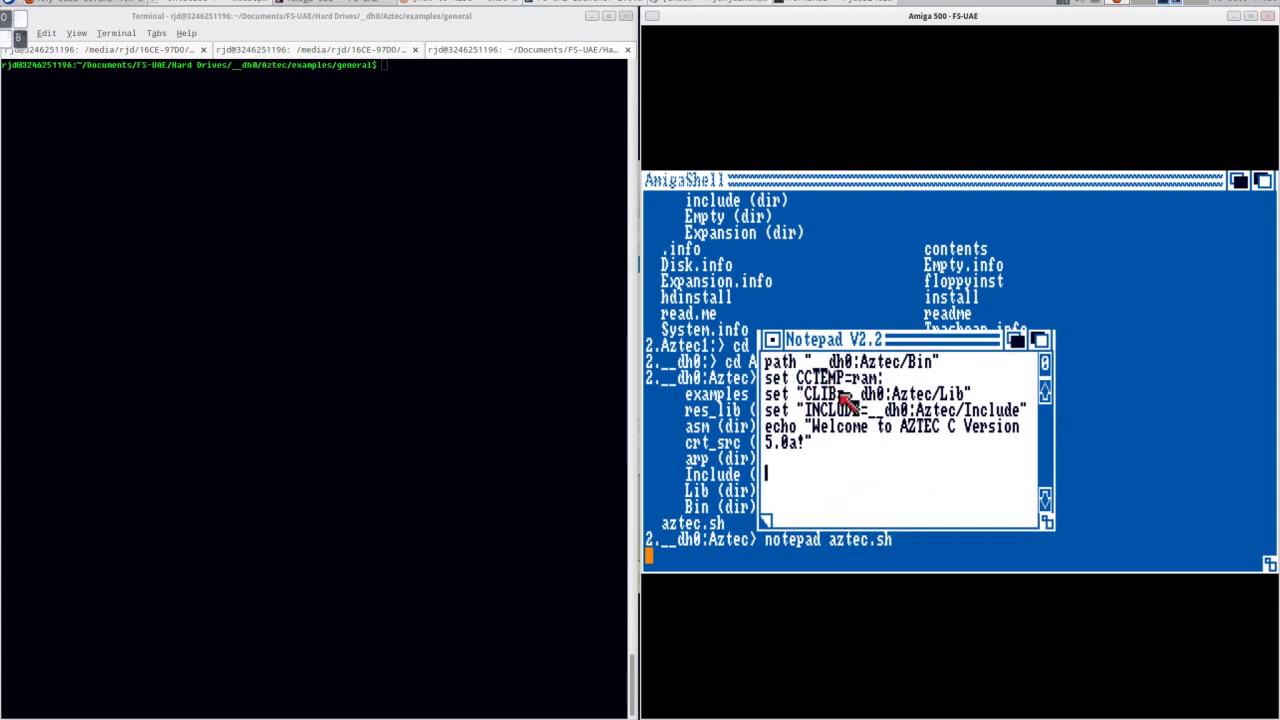
{"action": "left_click_drag", "start_coordinate": [800, 342], "coordinate": [822, 384]}
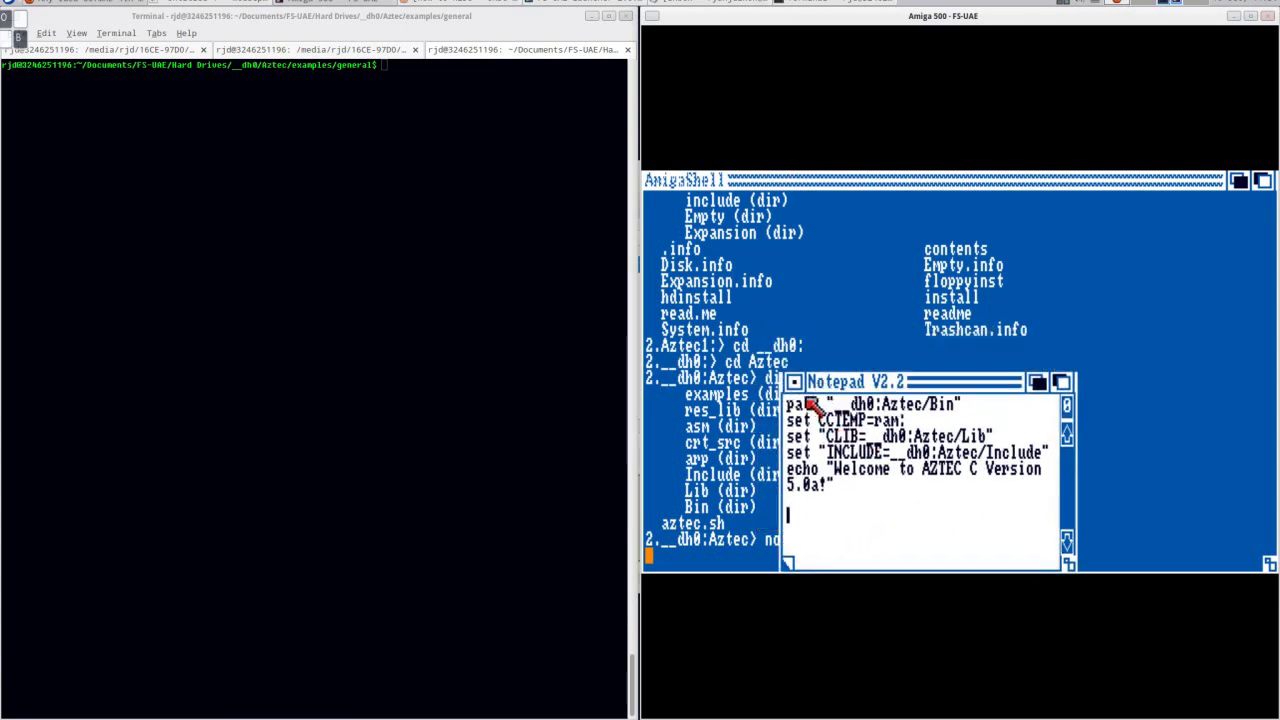
{"action": "left_click", "coordinate": [794, 382]}
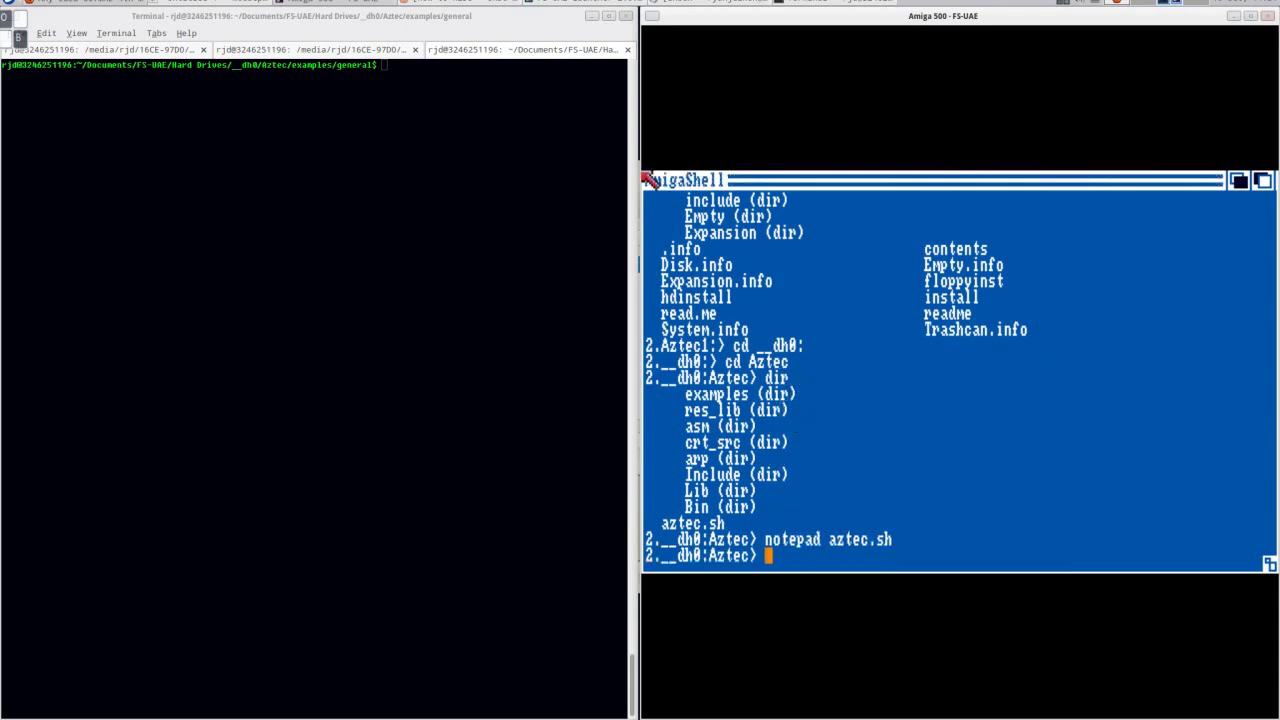
- In the host terminal, go up to __dh0, change to its Utilities directory and list the files in long format
{"action": "left_click", "coordinate": [488, 444]}
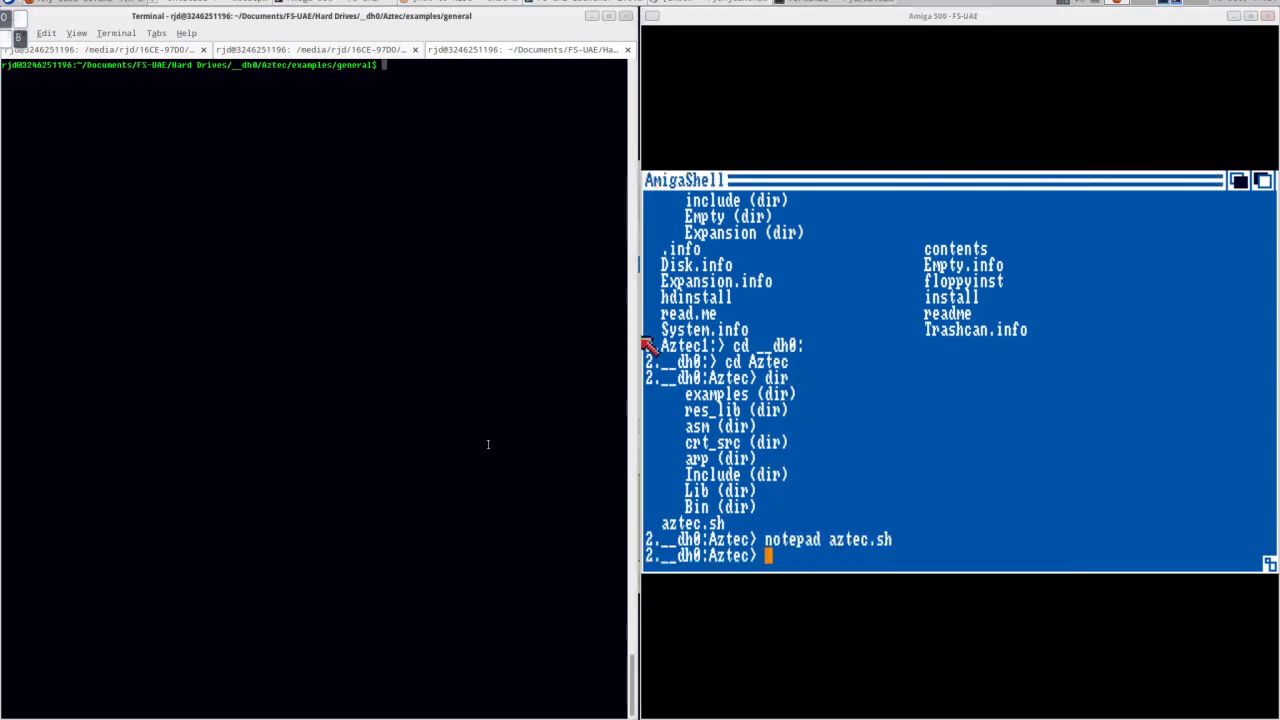
{"action": "type", "text": "cd .."}
{"action": "key", "text": "Return"}
{"action": "type", "text": "cd ../../"}
{"action": "key", "text": "Return"}
{"action": "type", "text": "cd ut"}
{"action": "key", "text": "Tab"}
{"action": "key", "text": "Return"}
{"action": "type", "text": "ls -l"}
{"action": "key", "text": "Return"}
- Copy LhA_e138.run, MicroEMACS.lha and Zoo1.42.lha from ~/Downloads into the current Utilities directory
{"action": "type", "text": "cp ~/Dow"}
{"action": "key", "text": "Tab"}
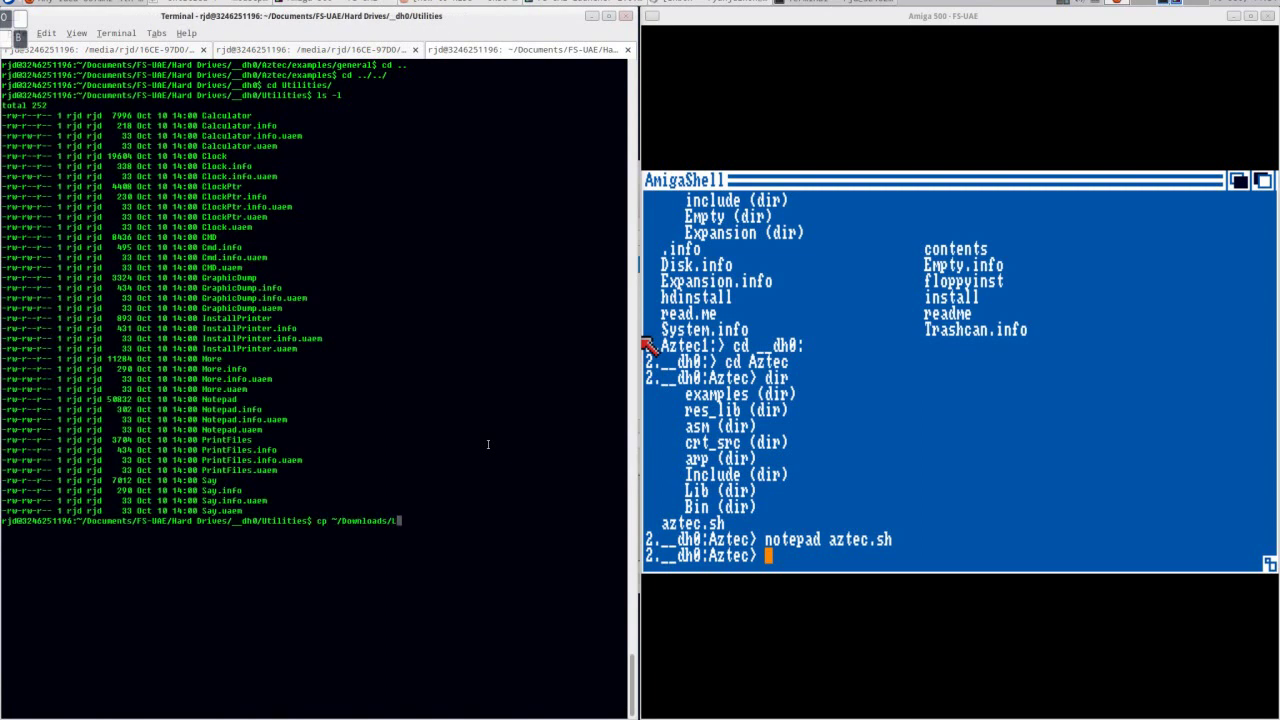
{"action": "type", "text": "Lh"}
{"action": "key", "text": "Tab"}
{"action": "type", "text": "~/Do"}
{"action": "key", "text": "Tab"}
{"action": "type", "text": "Mi"}
{"action": "key", "text": "Tab"}
{"action": "type", "text": "~/Do"}
{"action": "key", "text": "Tab"}
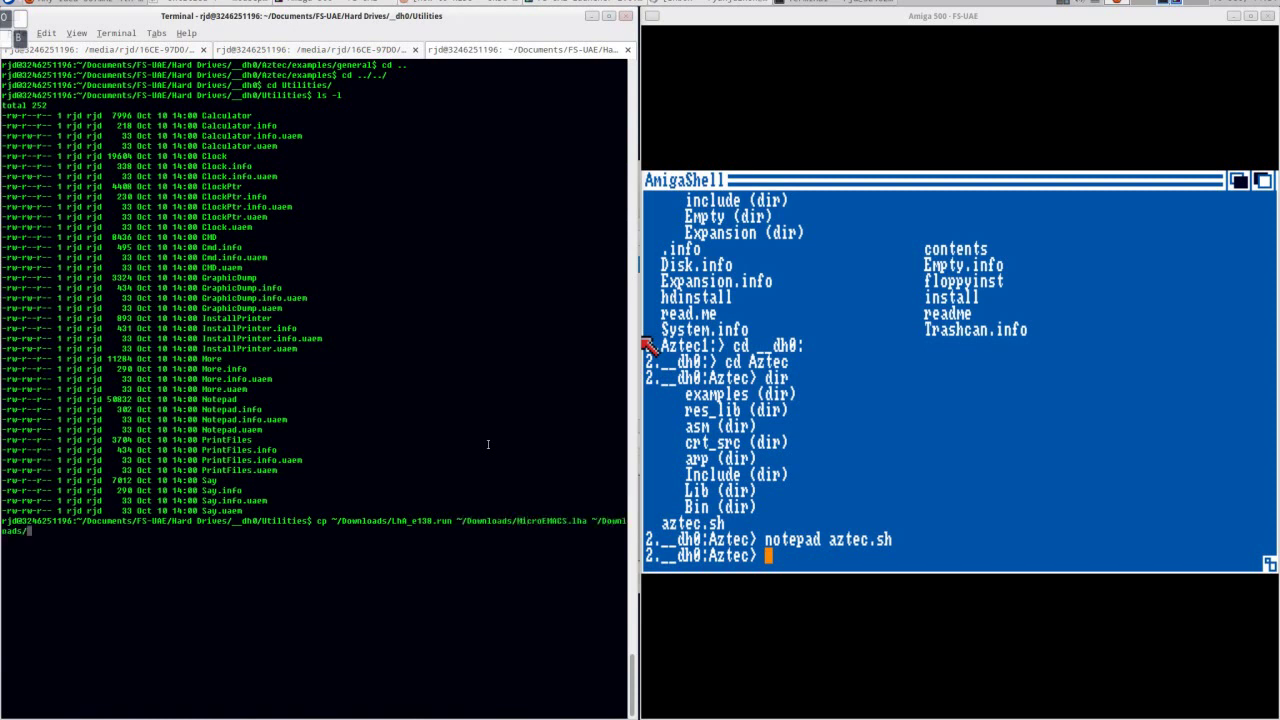
{"action": "type", "text": "Zo"}
{"action": "key", "text": "Tab"}
{"action": "type", "text": "."}
{"action": "key", "text": "Return"}
- In the AmigaShell, go up to the drive's root, change to the utilities directory and list its contents
{"action": "left_click", "coordinate": [743, 317]}
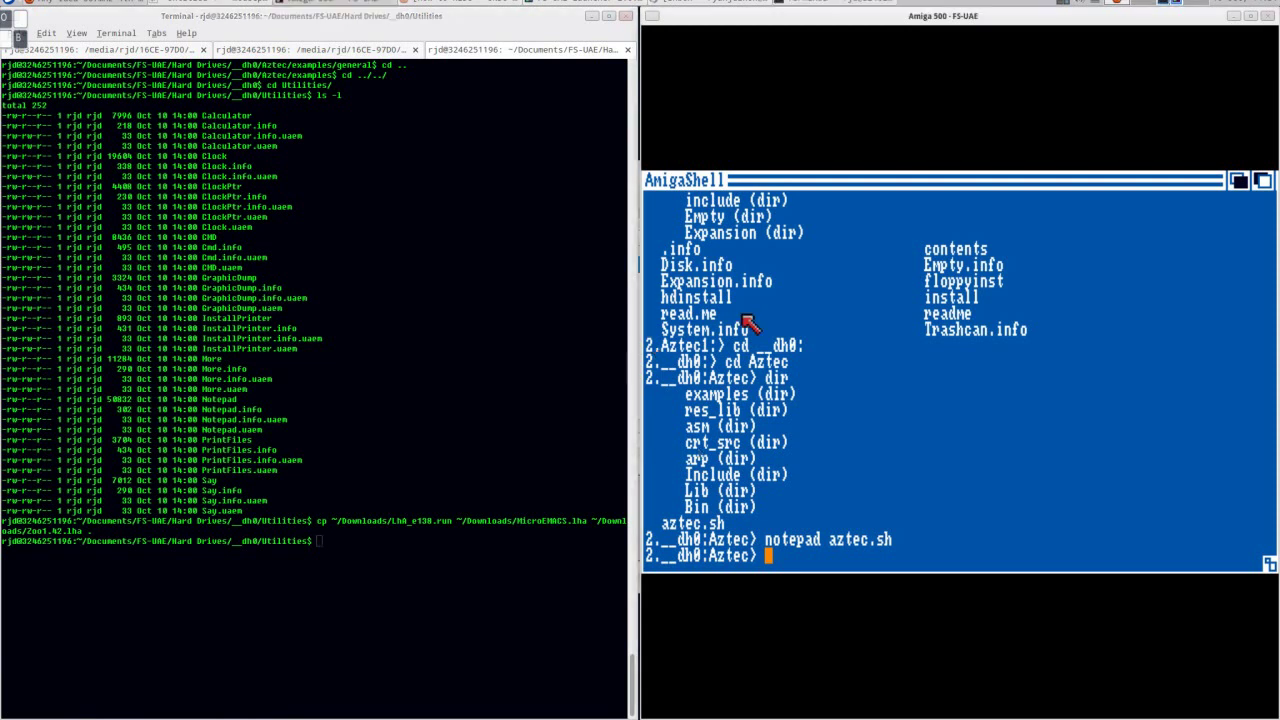
{"action": "type", "text": "cd /"}
{"action": "key", "text": "Return"}
{"action": "type", "text": "cd utilities"}
{"action": "key", "text": "Return"}
{"action": "type", "text": "dir"}
{"action": "key", "text": "Return"}
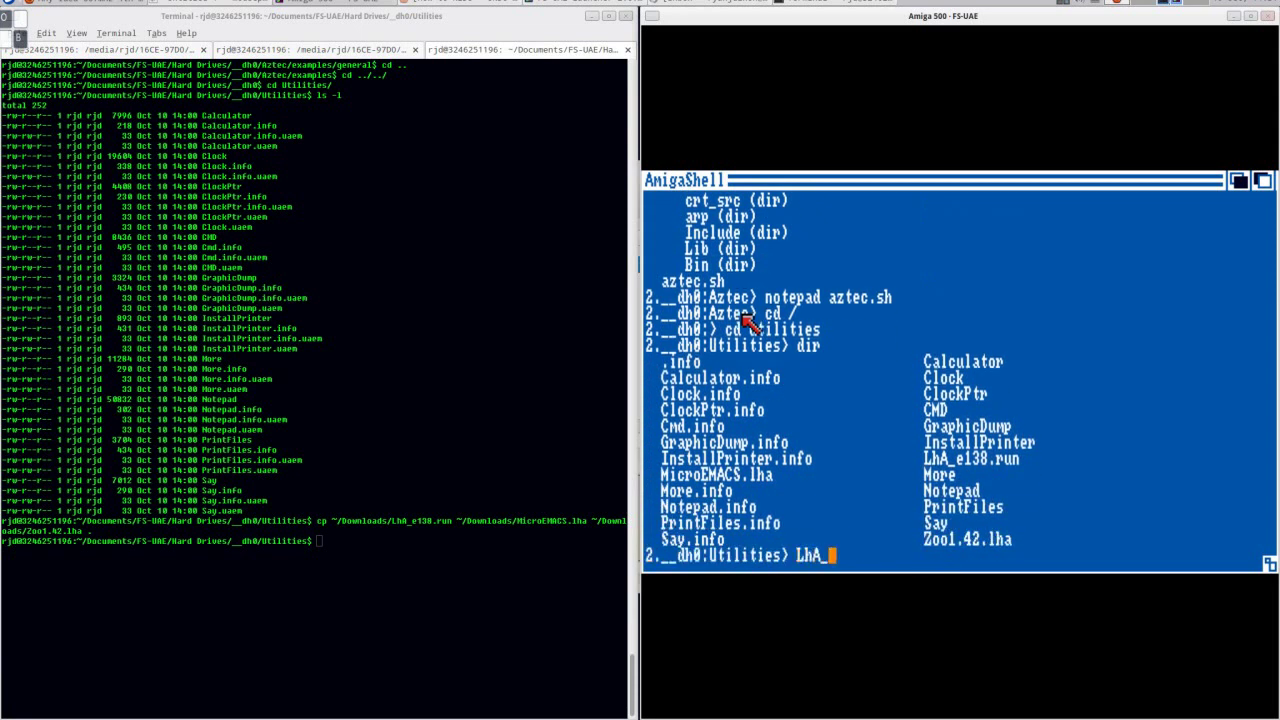
- Run the self-extracting archive LhA_e138.run and agree to continue with the extraction
{"action": "type", "text": "LhA_e138.run"}
{"action": "key", "text": "Return"}
{"action": "key", "text": "y"}
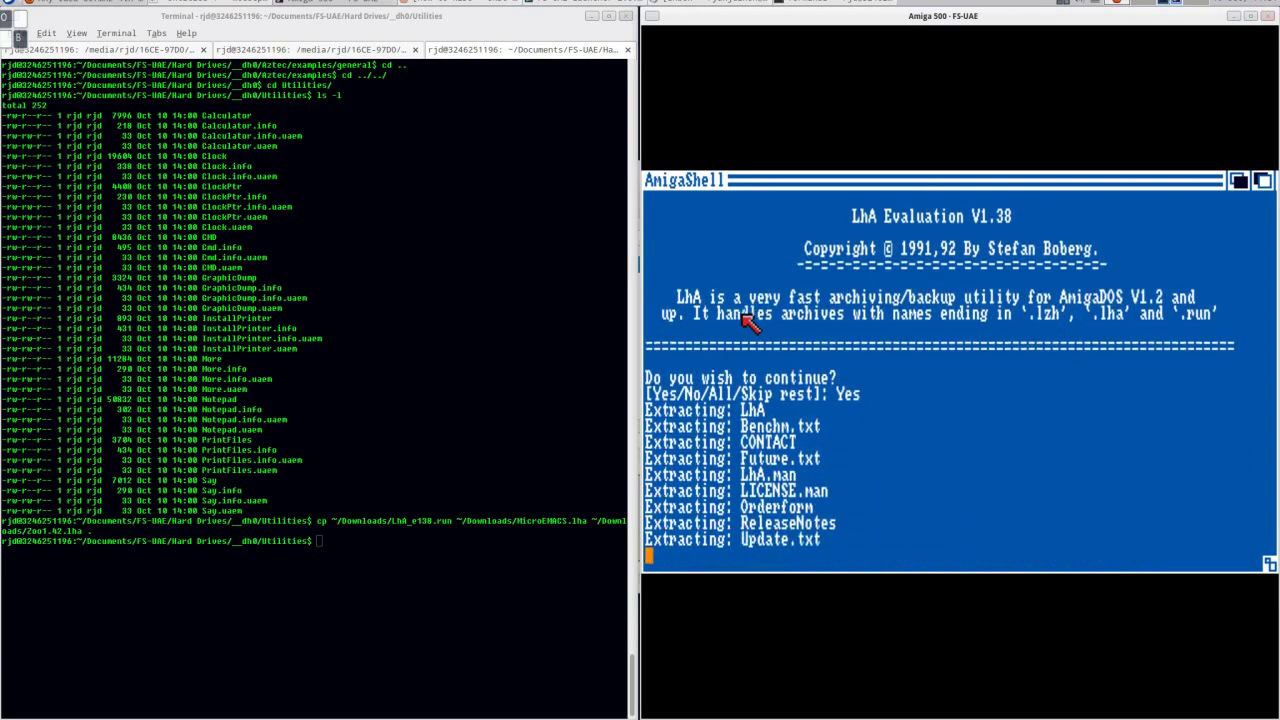
{"action": "type", "text": "copy"}
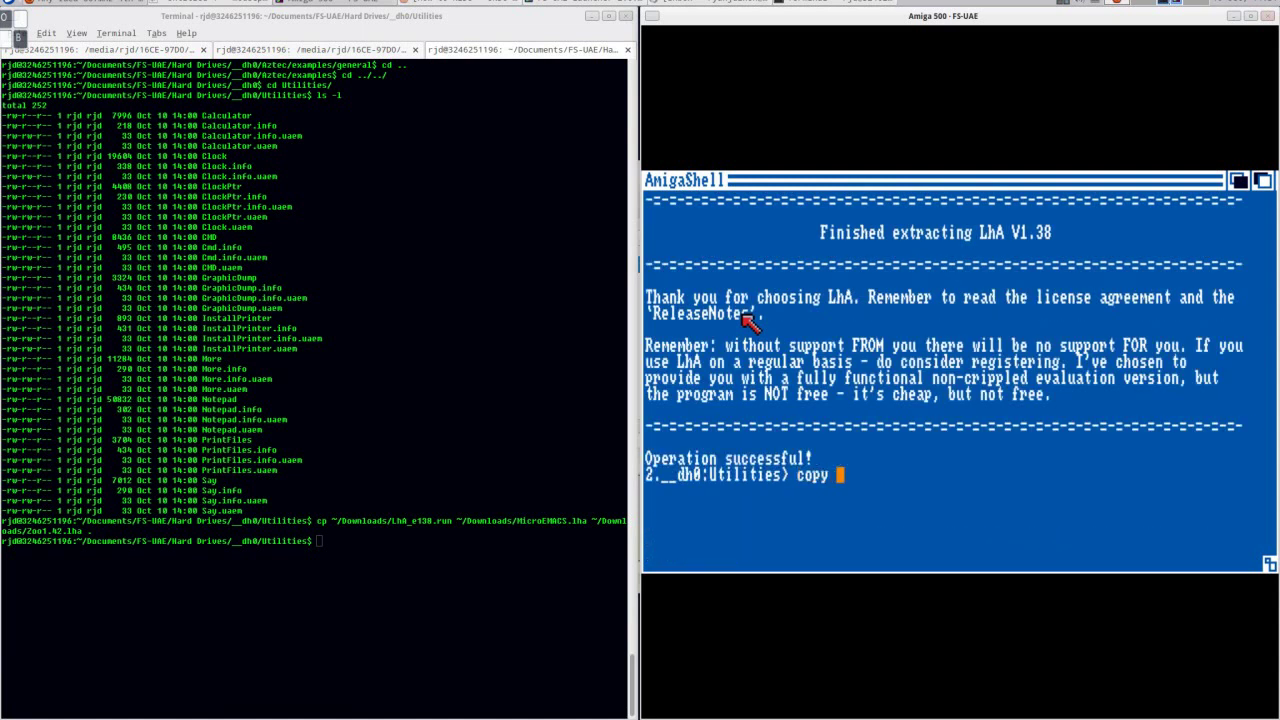
{"action": "key", "text": "shift+Left"}
{"action": "key", "text": "ctrl+x"}
- Try to query the alias command's usage with /? and with ?
{"action": "type", "text": "alias /?"}
{"action": "key", "text": "Return"}
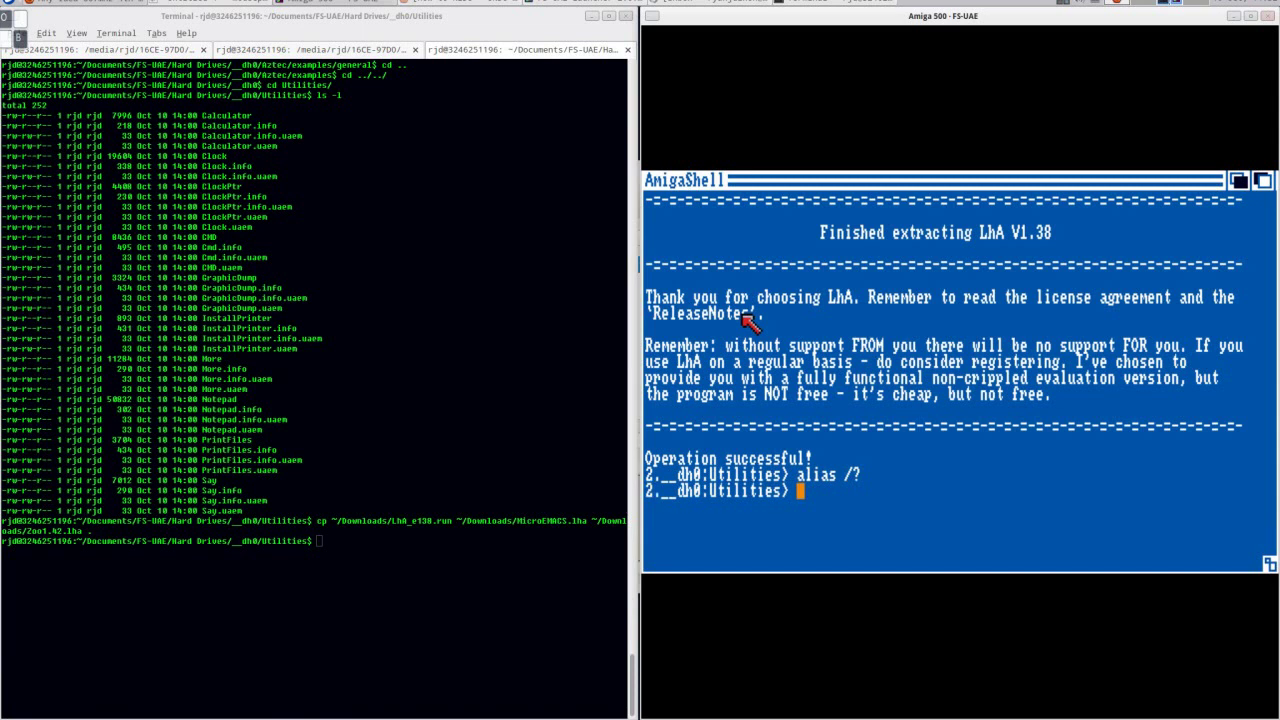
{"action": "key", "text": "Up"}
{"action": "key", "text": "Left"}
{"action": "key", "text": "BackSpace"}
{"action": "key", "text": "Return"}
- Define cp as an alias for the copy command
{"action": "type", "text": "alias "}
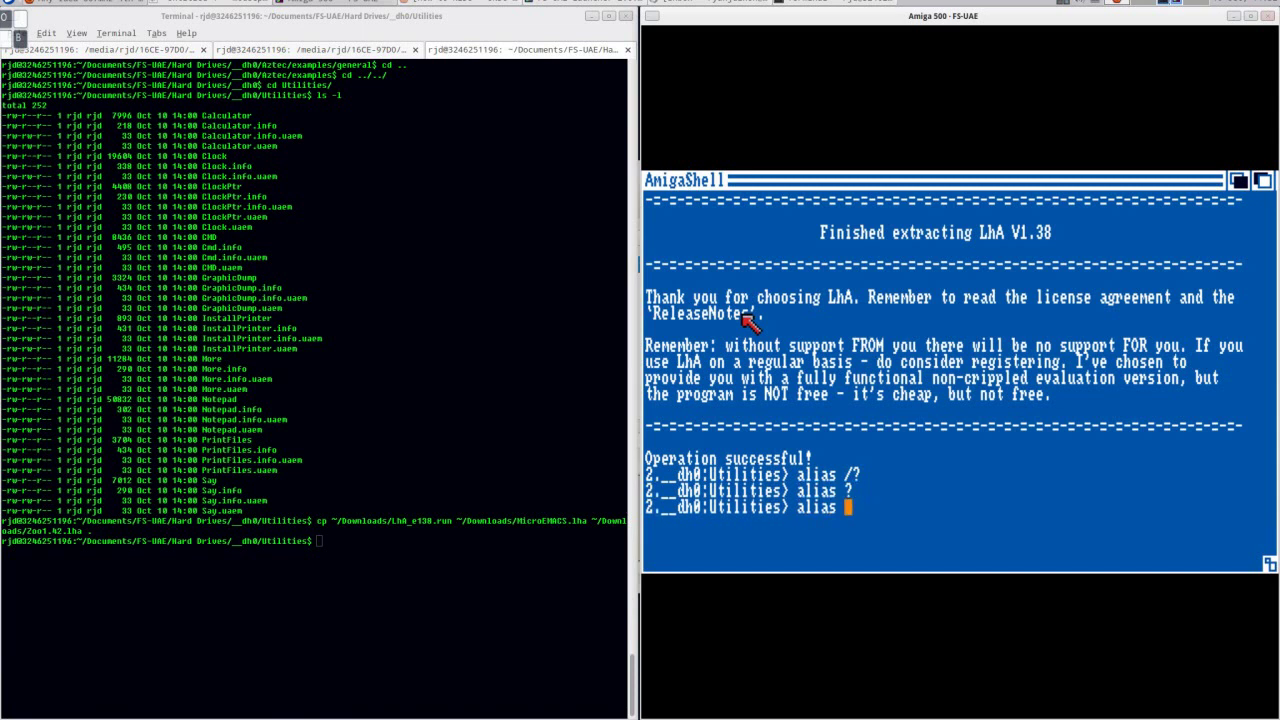
{"action": "type", "text": "cp copy"}
{"action": "key", "text": "Return"}
- Discard the started cp command and list the contents of the Utilities directory
{"action": "type", "text": "cp"}
{"action": "key", "text": "BackSpace"}
{"action": "key", "text": "BackSpace"}
{"action": "key", "text": "BackSpace"}
{"action": "type", "text": "dir"}
{"action": "key", "text": "Return"}
- Copy LhA to __dh0:c using the cp alias, and extract the microemacs archive with lha x
{"action": "type", "text": "cp"}
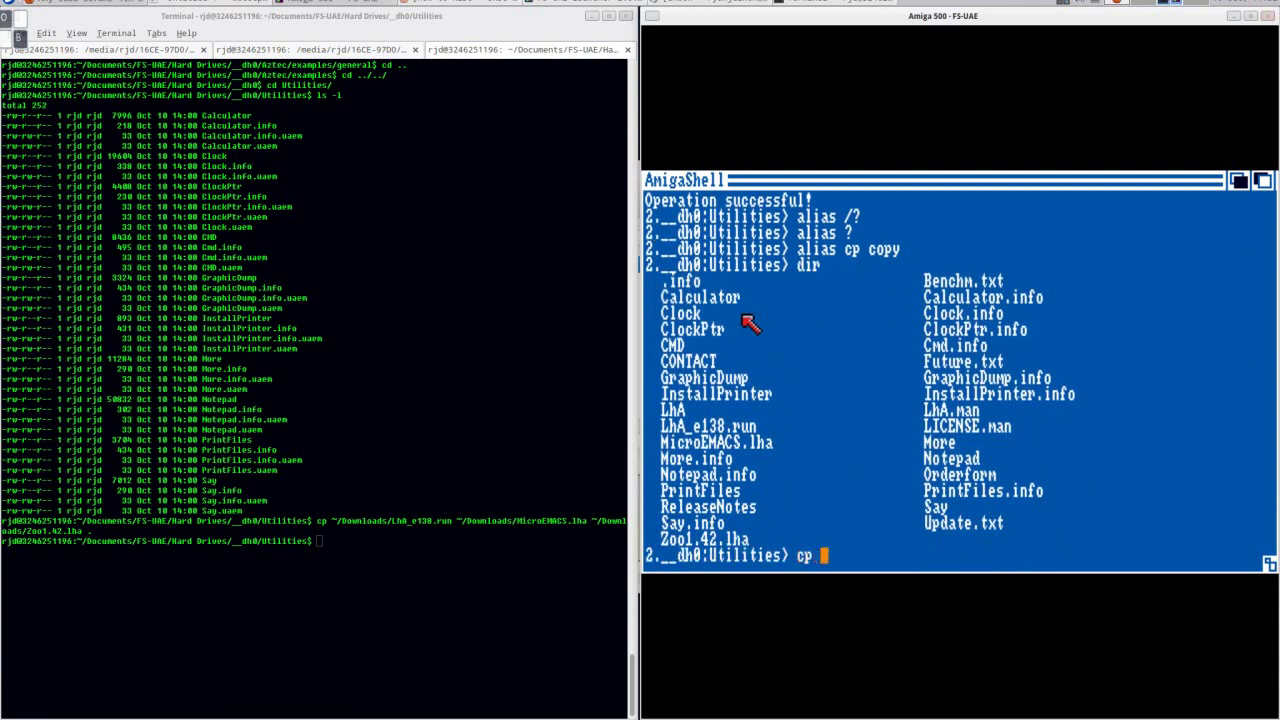
{"action": "type", "text": " LhA __dh0:c"}
{"action": "key", "text": "Return"}
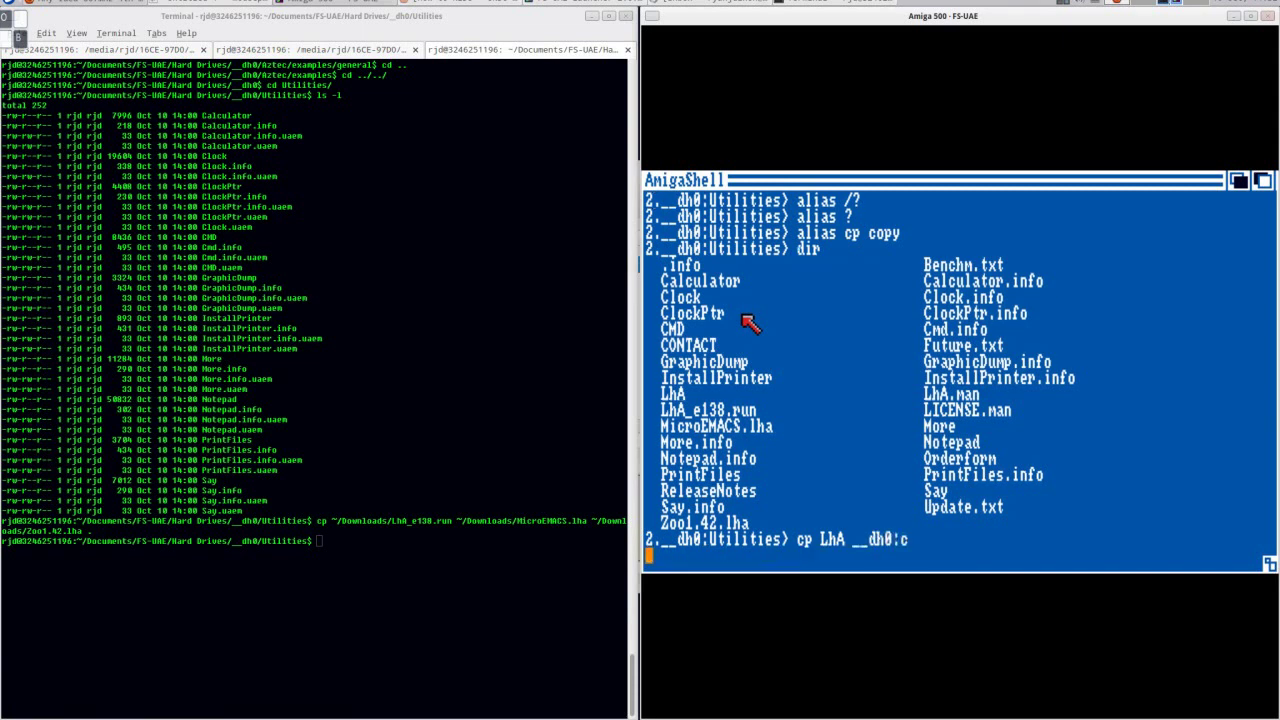
{"action": "type", "text": "lha x microemacs"}
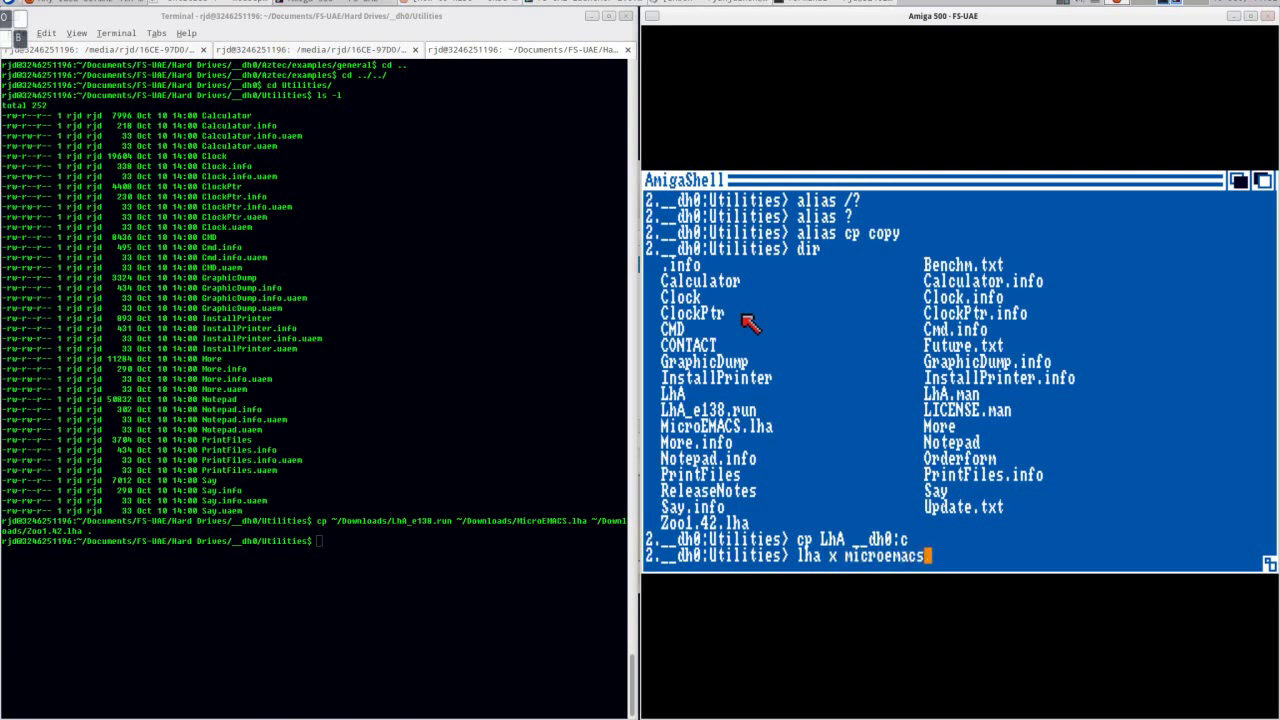
{"action": "key", "text": "Return"}
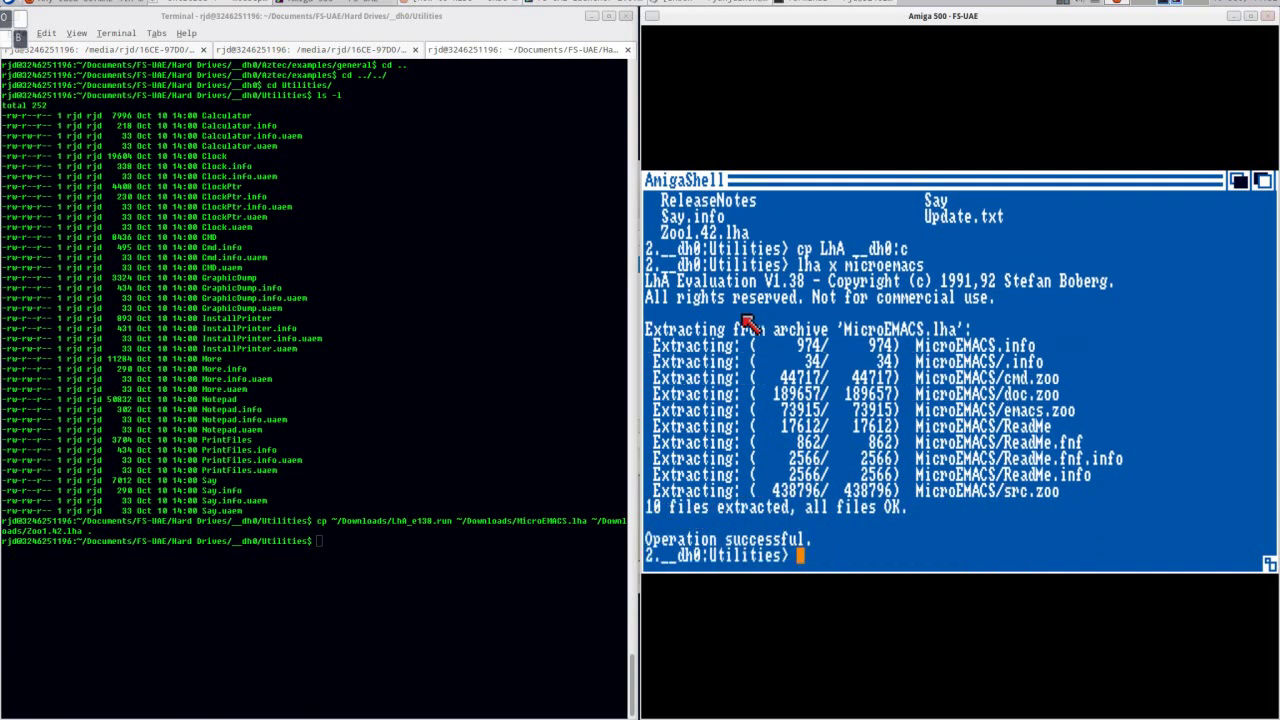
- Extract Zoo1.42.lha with lha x, list the zoo1.42 directory, and copy zoo to __dh0:c
{"action": "type", "text": "ha x Zoo"}
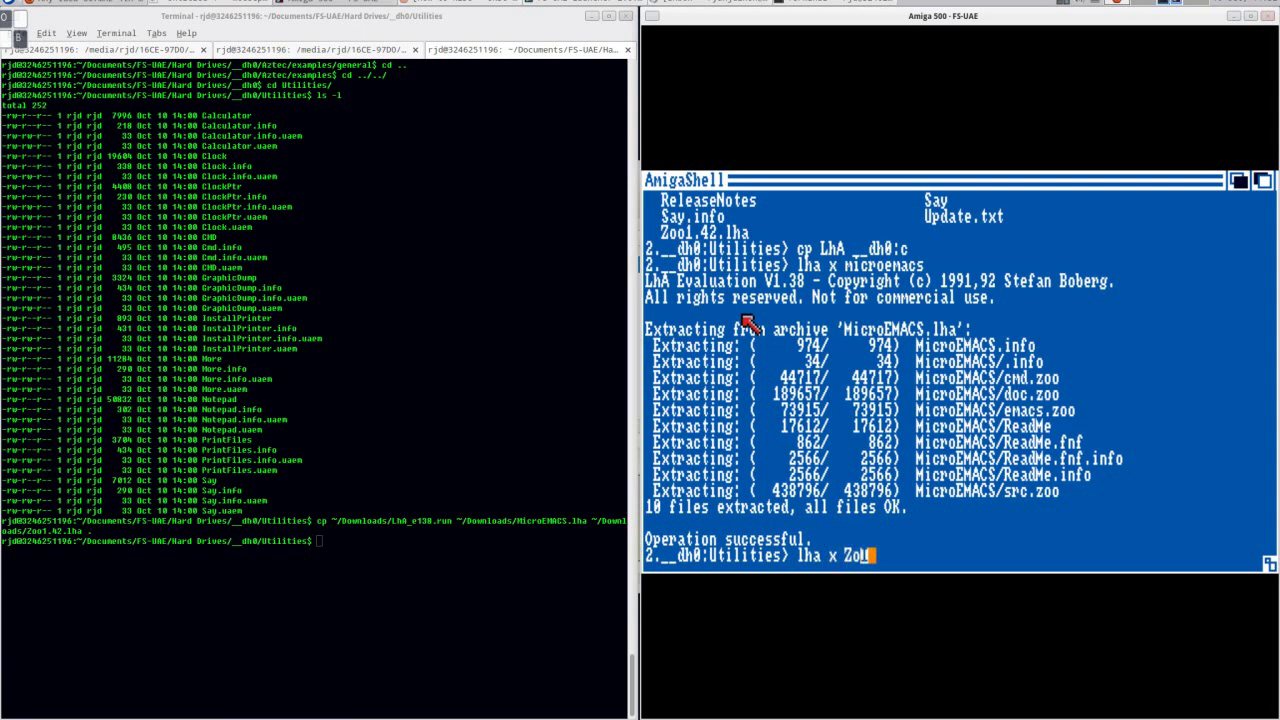
{"action": "type", "text": "1.42.lha"}
{"action": "key", "text": "Return"}
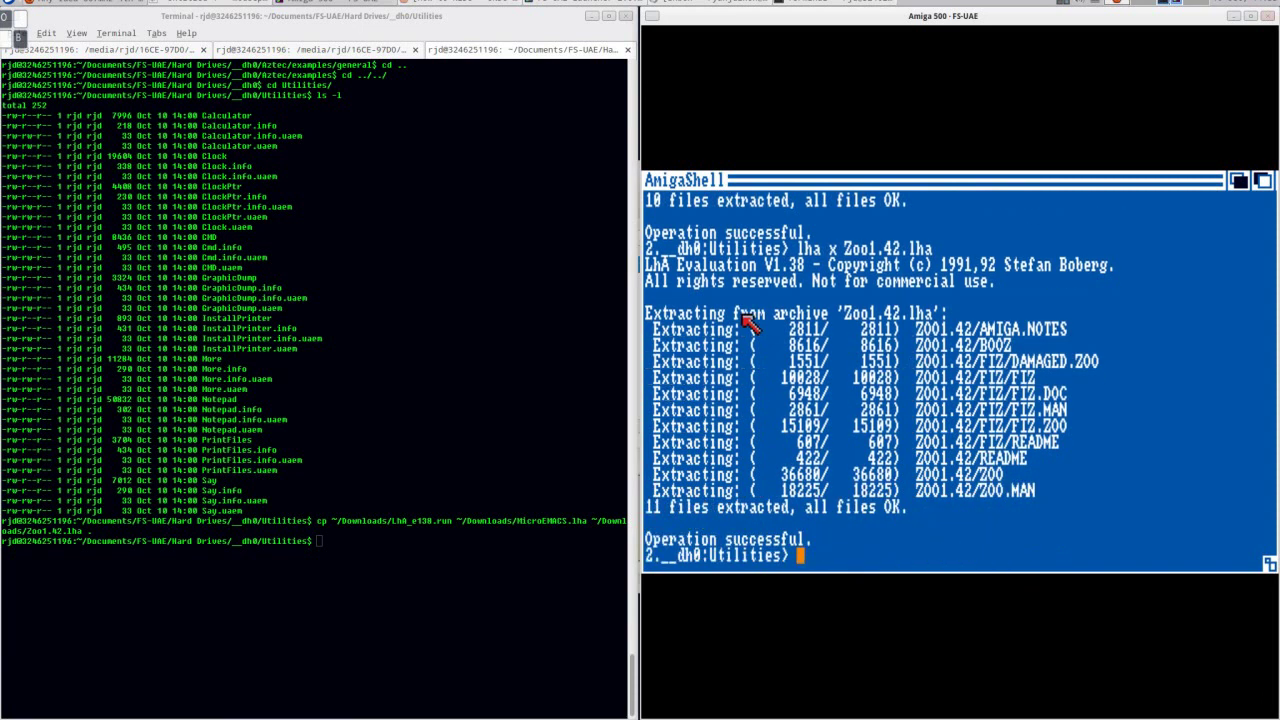
{"action": "type", "text": "cd zoo1.42"}
{"action": "key", "text": "Return"}
{"action": "type", "text": "dir"}
{"action": "key", "text": "Return"}
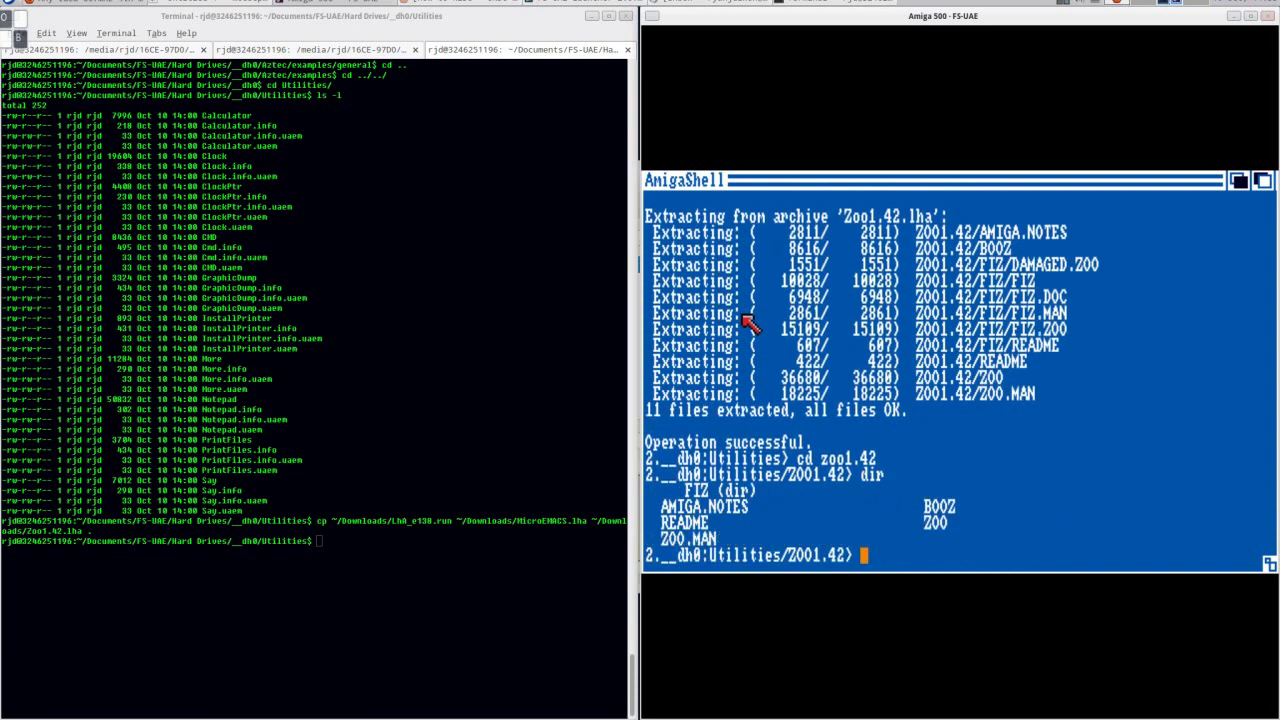
{"action": "type", "text": "cp zoo __dh0:c"}
{"action": "key", "text": "Return"}
- Extract the emacs archive in the MicroEMACS directory with zoo x, and copy emacs to __dh0:c
{"action": "type", "text": "cd /"}
{"action": "key", "text": "Return"}
{"action": "type", "text": "cd microemacs"}
{"action": "key", "text": "Return"}
{"action": "type", "text": "dir"}
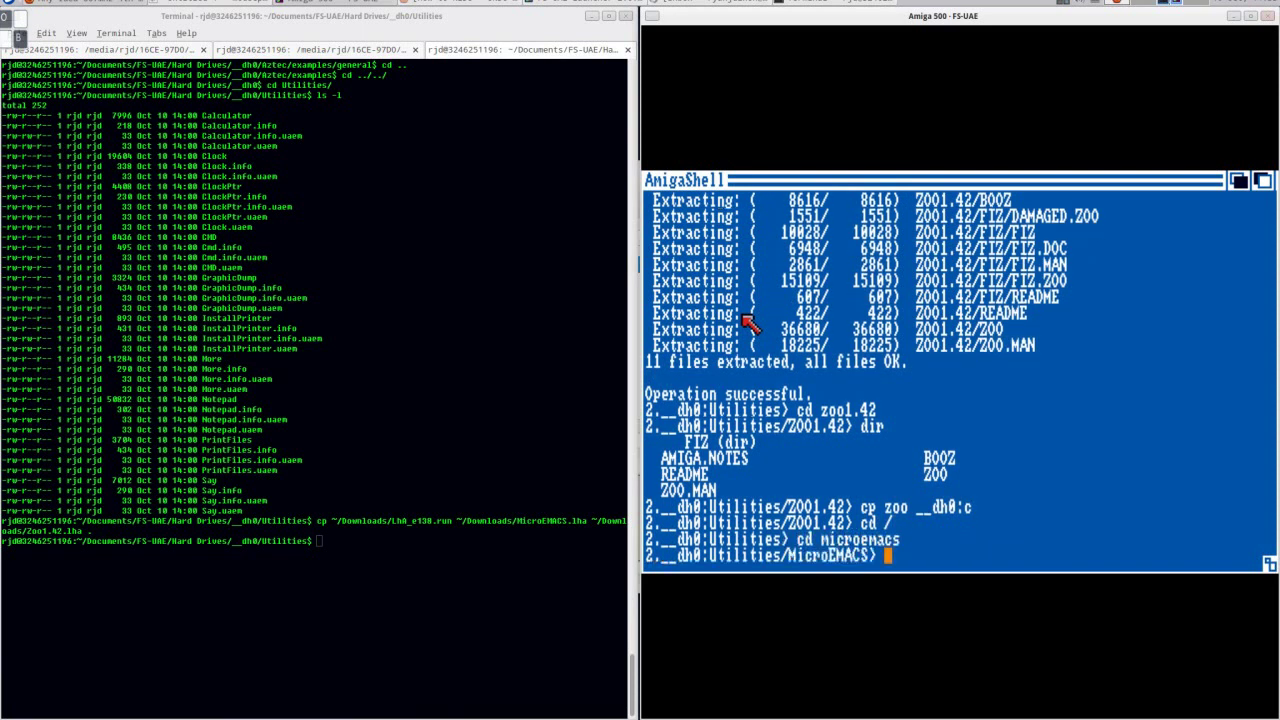
{"action": "key", "text": "Return"}
{"action": "type", "text": "zoo x emacs"}
{"action": "key", "text": "Return"}
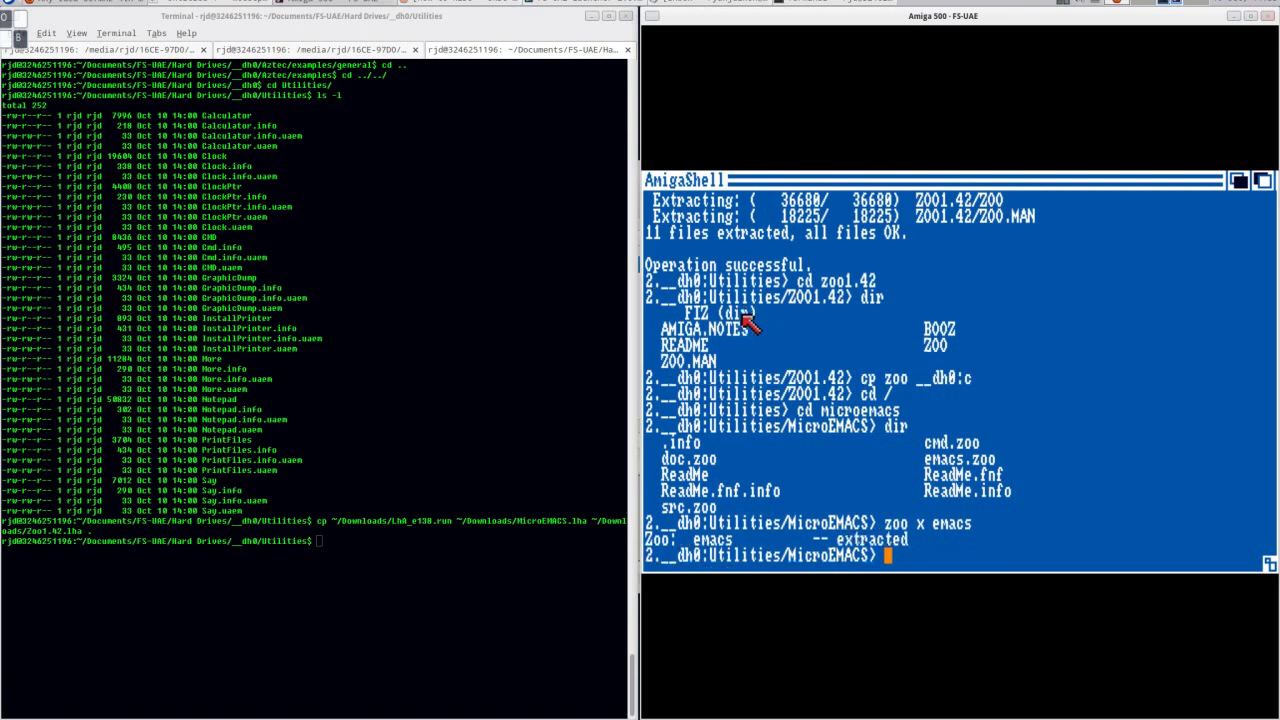
{"action": "type", "text": "cp emacs __dh0"}
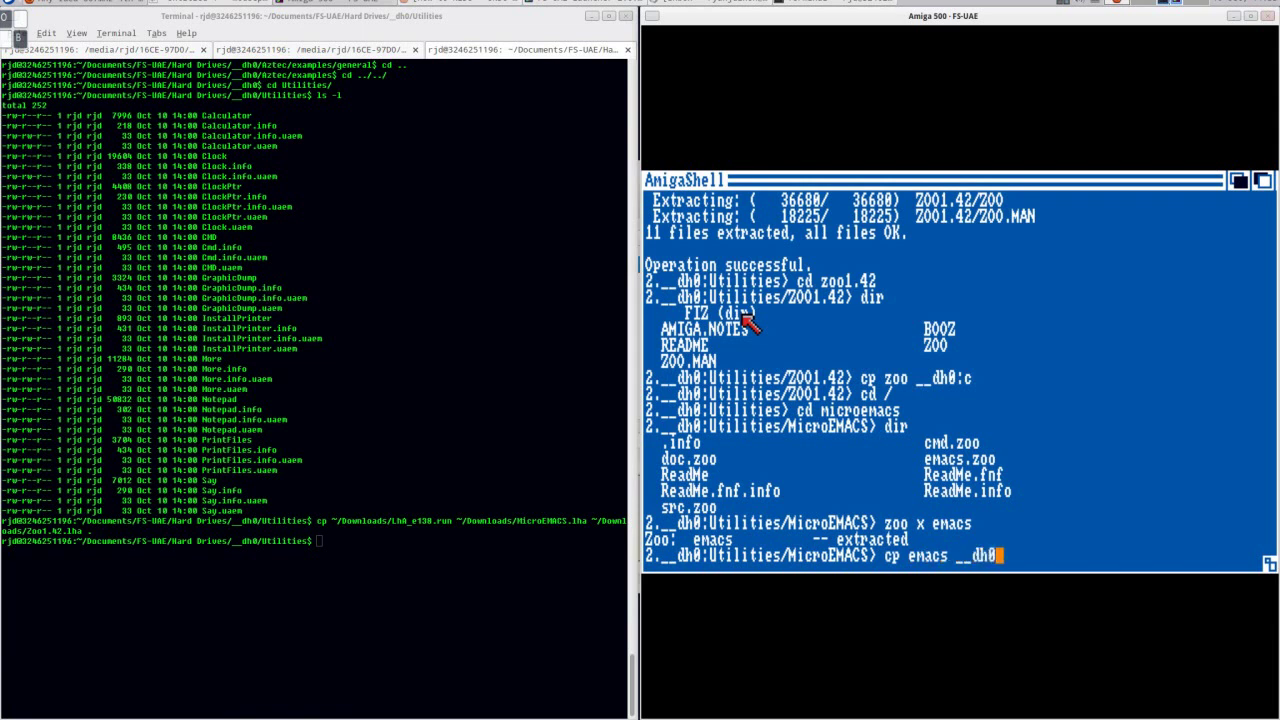
{"action": "type", "text": ":c"}
{"action": "key", "text": "Return"}
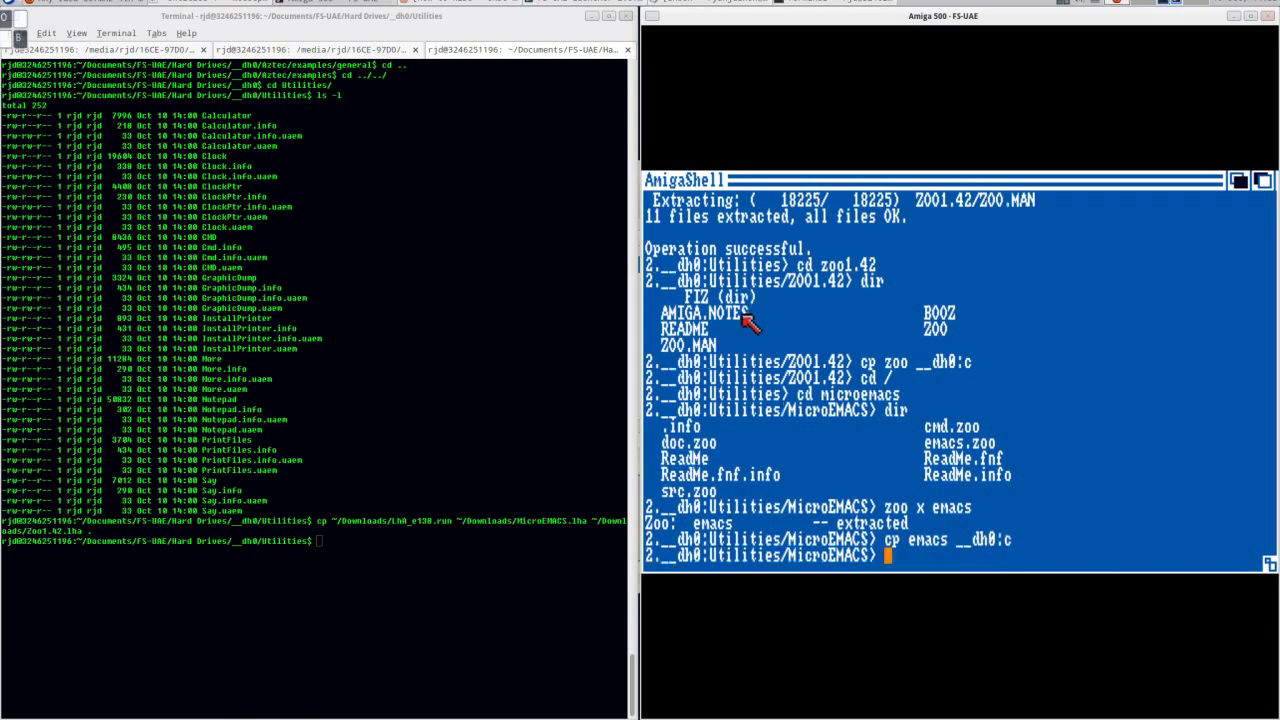
- Go to the __dh0:Aztec directory, list its contents, and open aztec.sh in emacs
{"action": "type", "text": "cd //"}
{"action": "key", "text": "Return"}
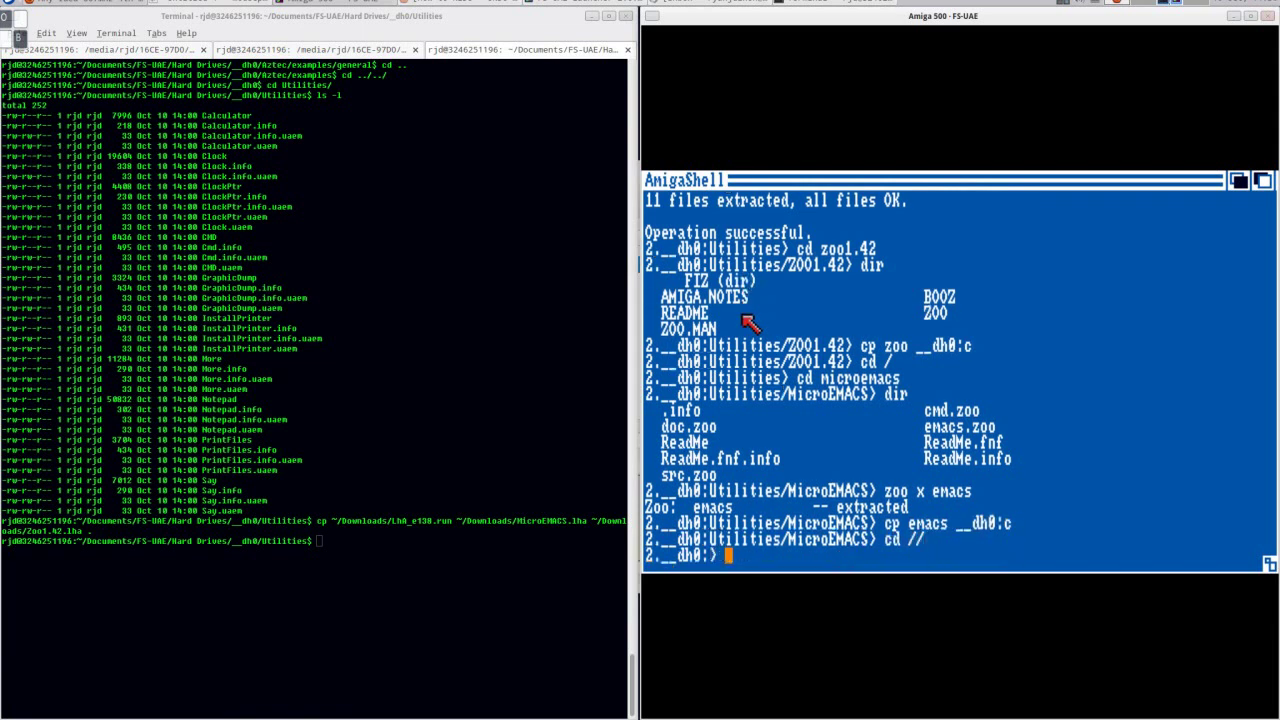
{"action": "type", "text": "cd Aztec"}
{"action": "key", "text": "Return"}
{"action": "type", "text": "dir"}
{"action": "key", "text": "Return"}
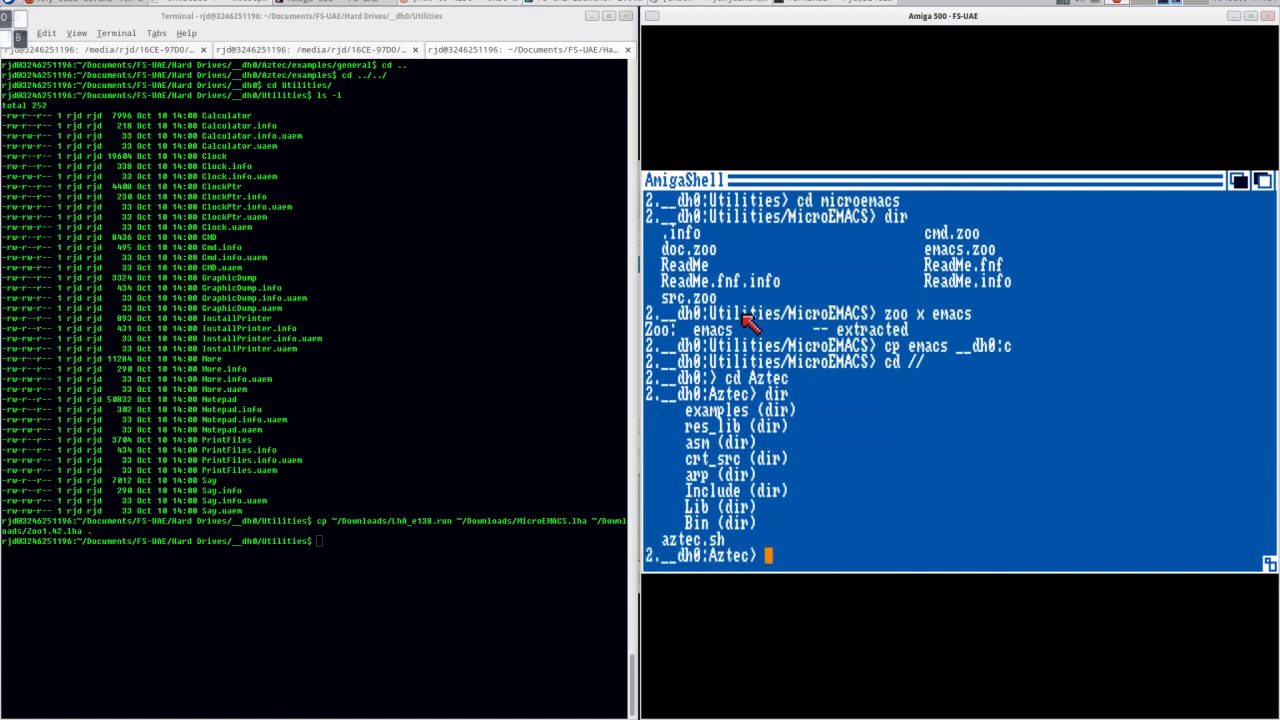
{"action": "type", "text": "emacs azte"}
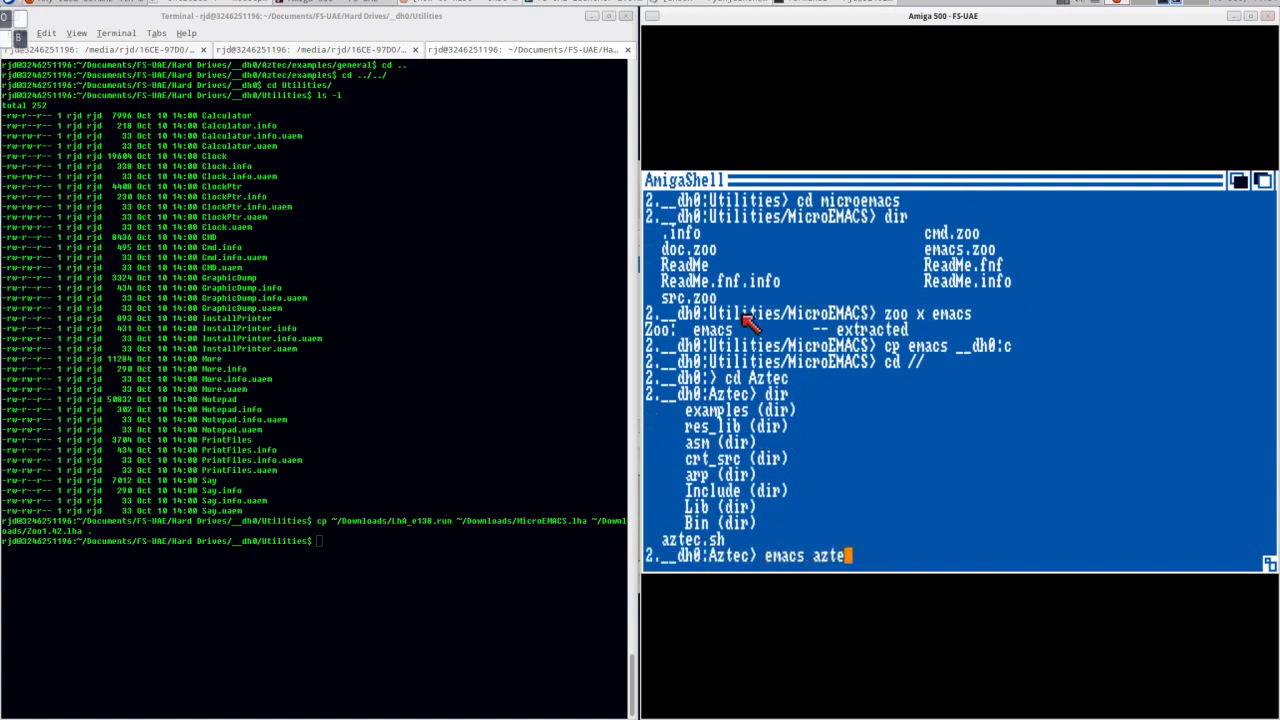
{"action": "type", "text": "c.sh"}
{"action": "key", "text": "Return"}
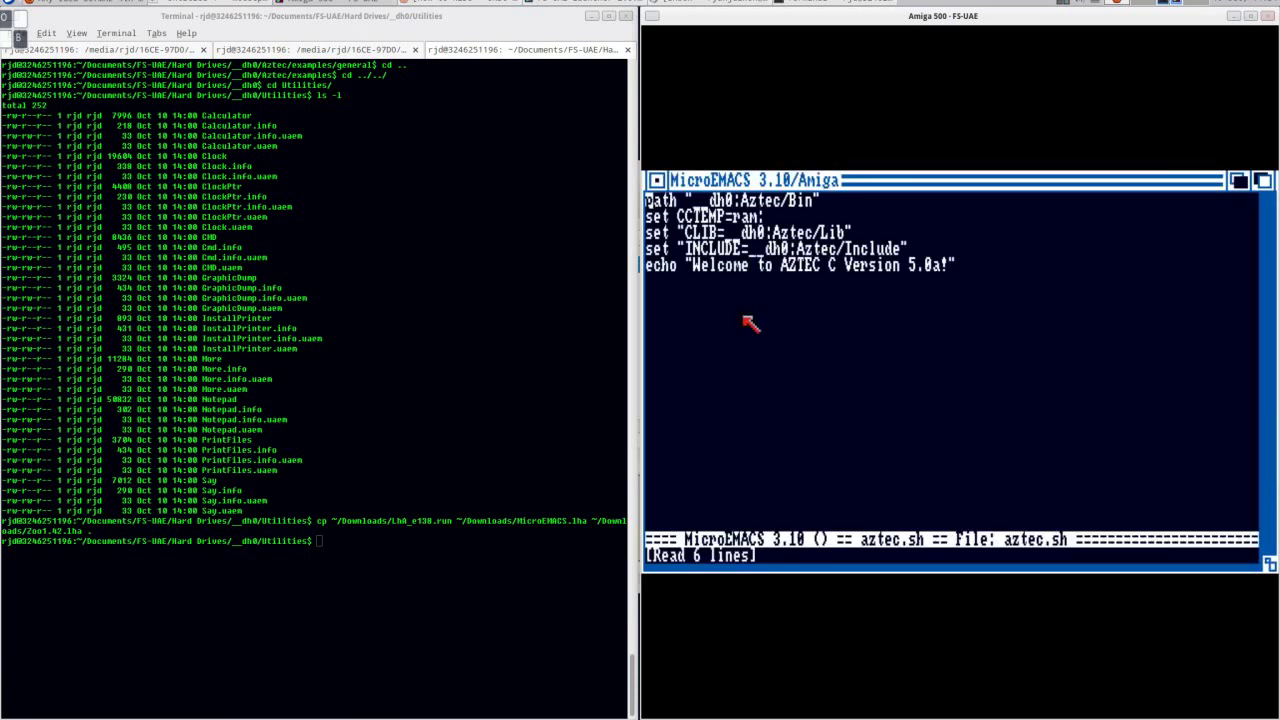
- Split the editor into two windows and open __dh0:s/startup-sequence in the second one
{"action": "key", "text": "ctrl+x"}
{"action": "key", "text": "2"}
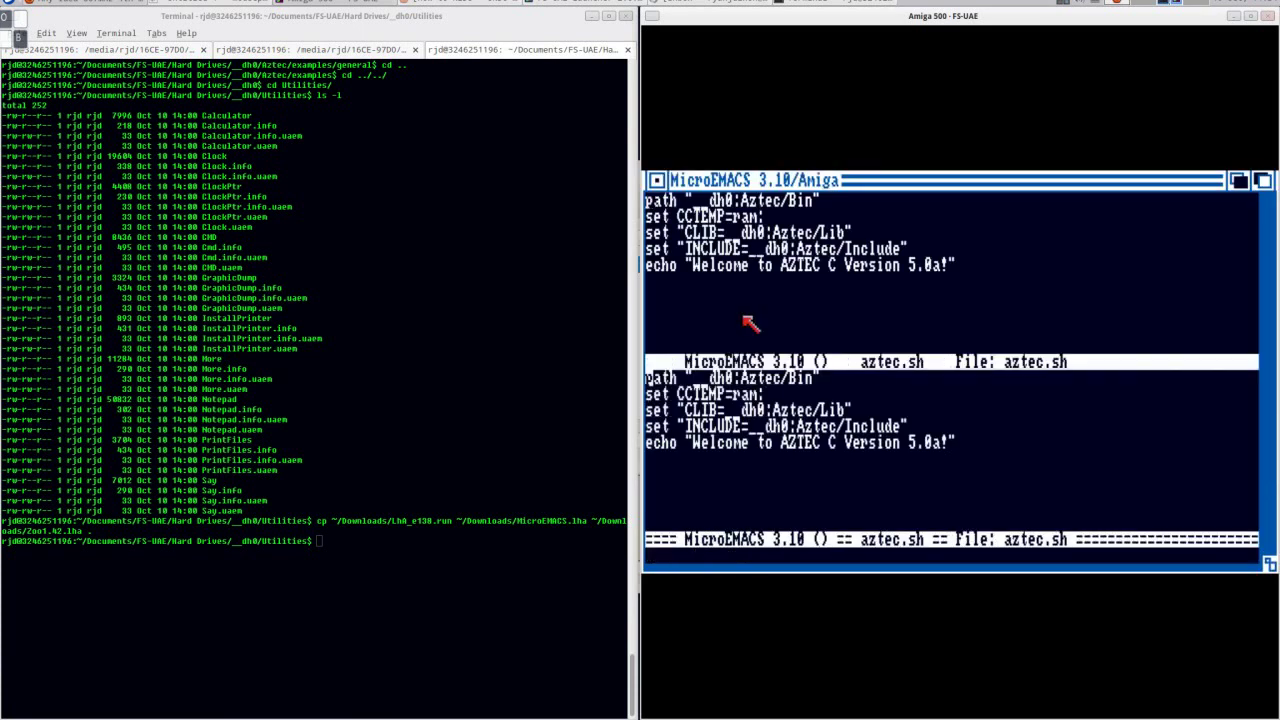
{"action": "key", "text": "ctrl+x"}
{"action": "key", "text": "ctrl+f"}
{"action": "type", "text": "__dh0:"}
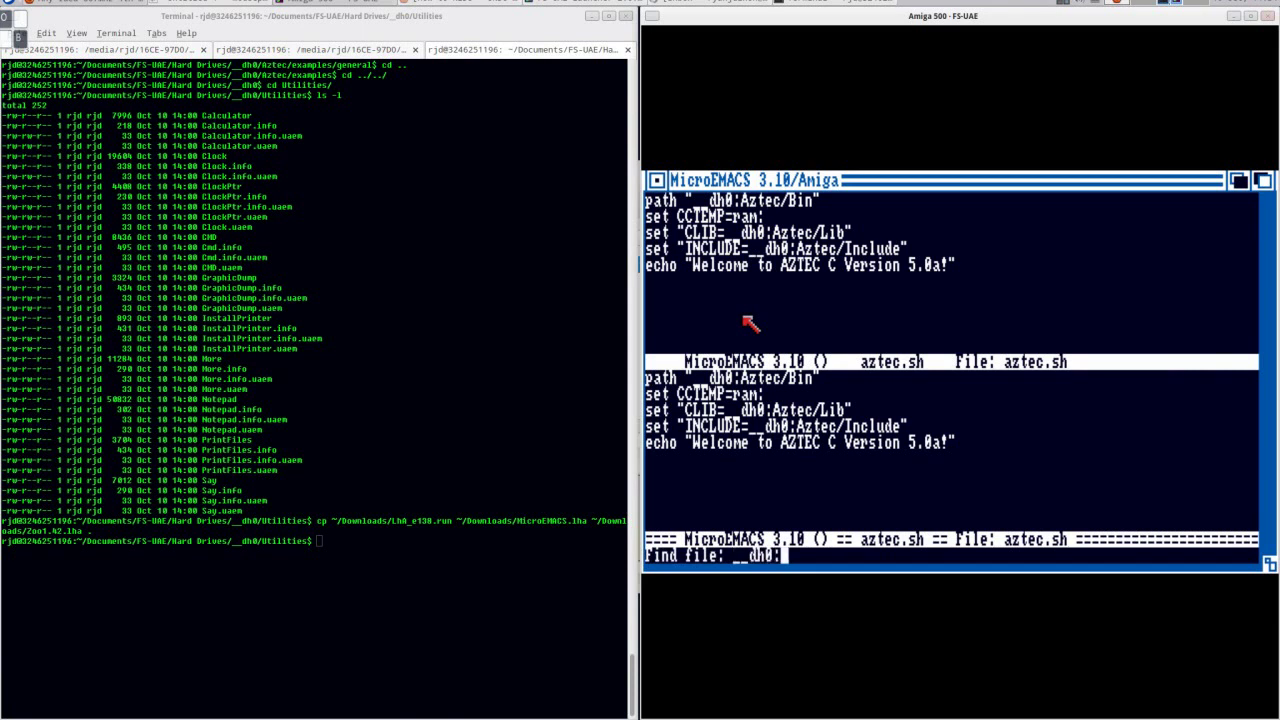
{"action": "type", "text": "s/startup-sequence"}
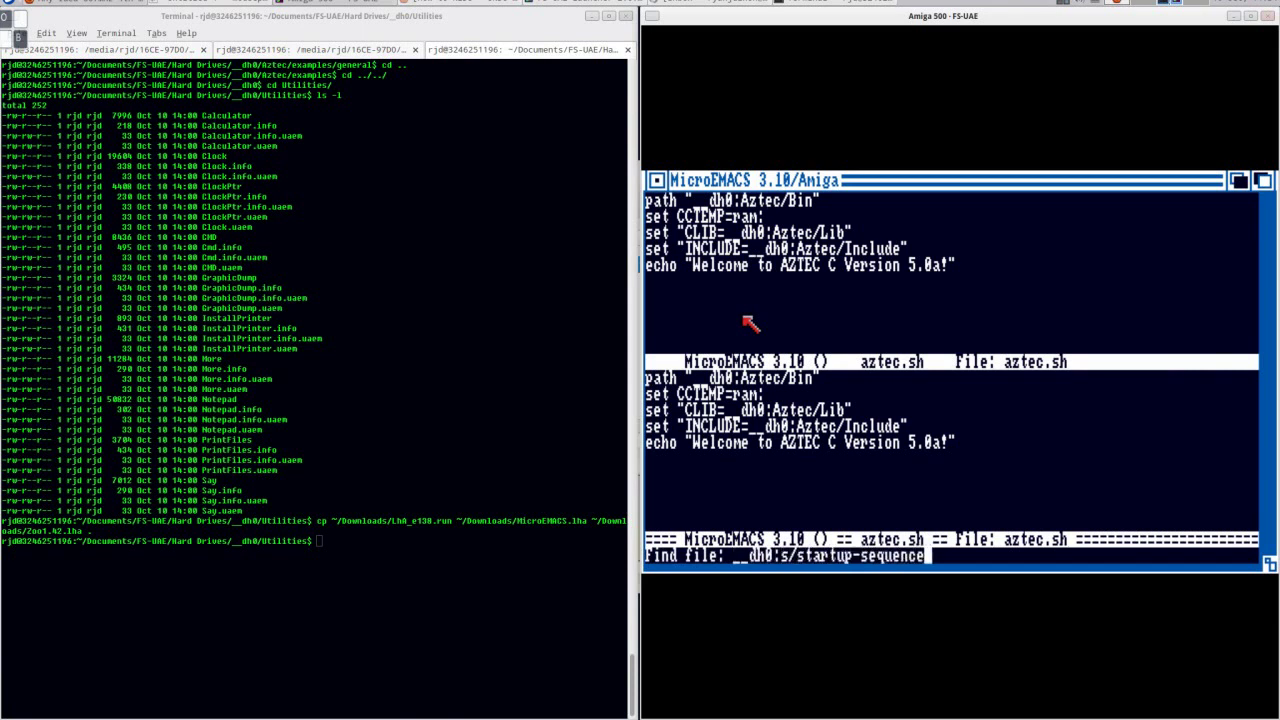
{"action": "key", "text": "Return"}
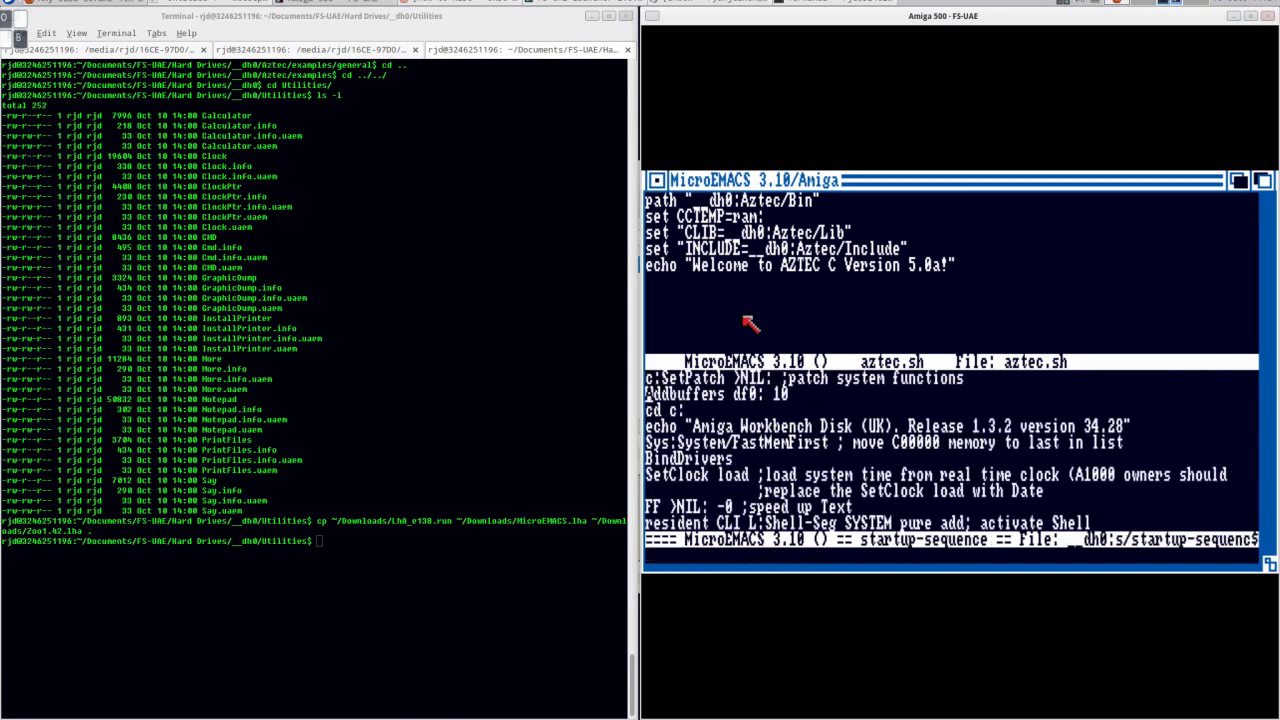
- Above the SetMap line in startup-sequence, add an initialled comment reading "run these things for AztecC - and also some personal alias", followed by blank lines
{"action": "key", "text": "ctrl+s"}
{"action": "type", "text": "LoadWB"}
{"action": "key", "text": "Escape"}
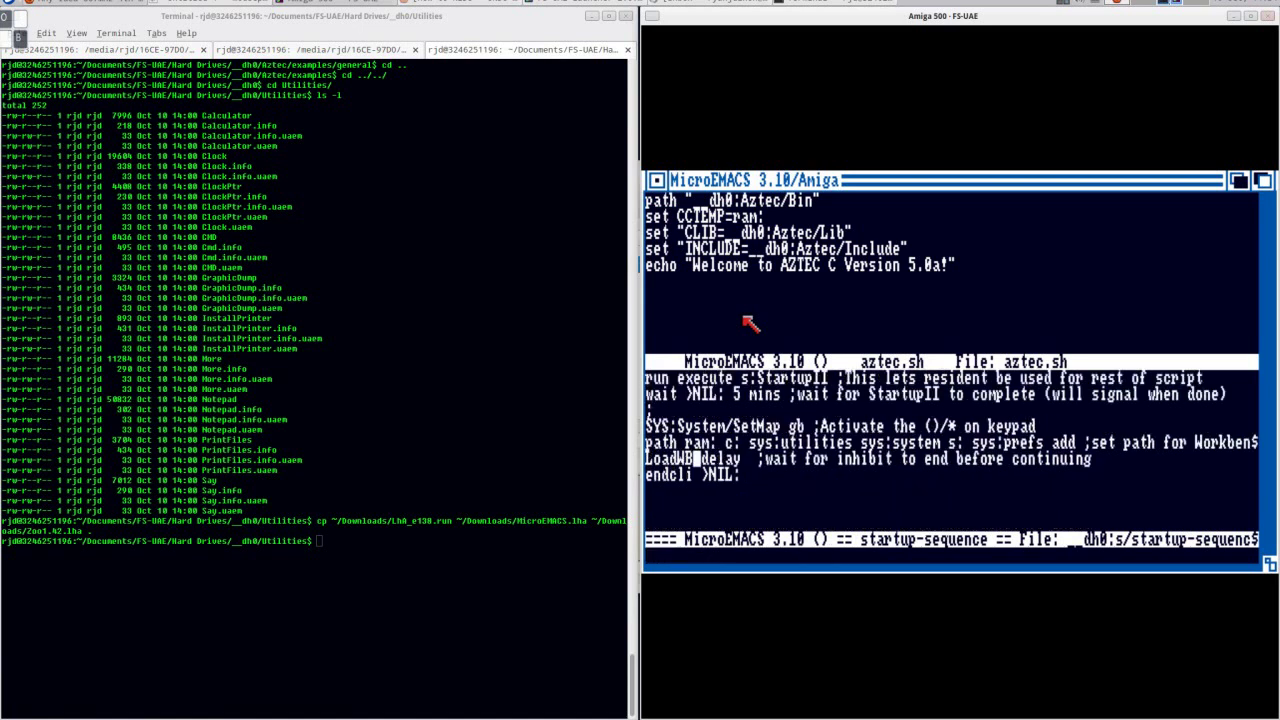
{"action": "key", "text": "Up"}
{"action": "key", "text": "Up"}
{"action": "key", "text": "Up"}
{"action": "key", "text": "Down"}
{"action": "key", "text": "ctrl+a"}
{"action": "key", "text": "ctrl+o"}
{"action": "type", "text": "; RJD"}
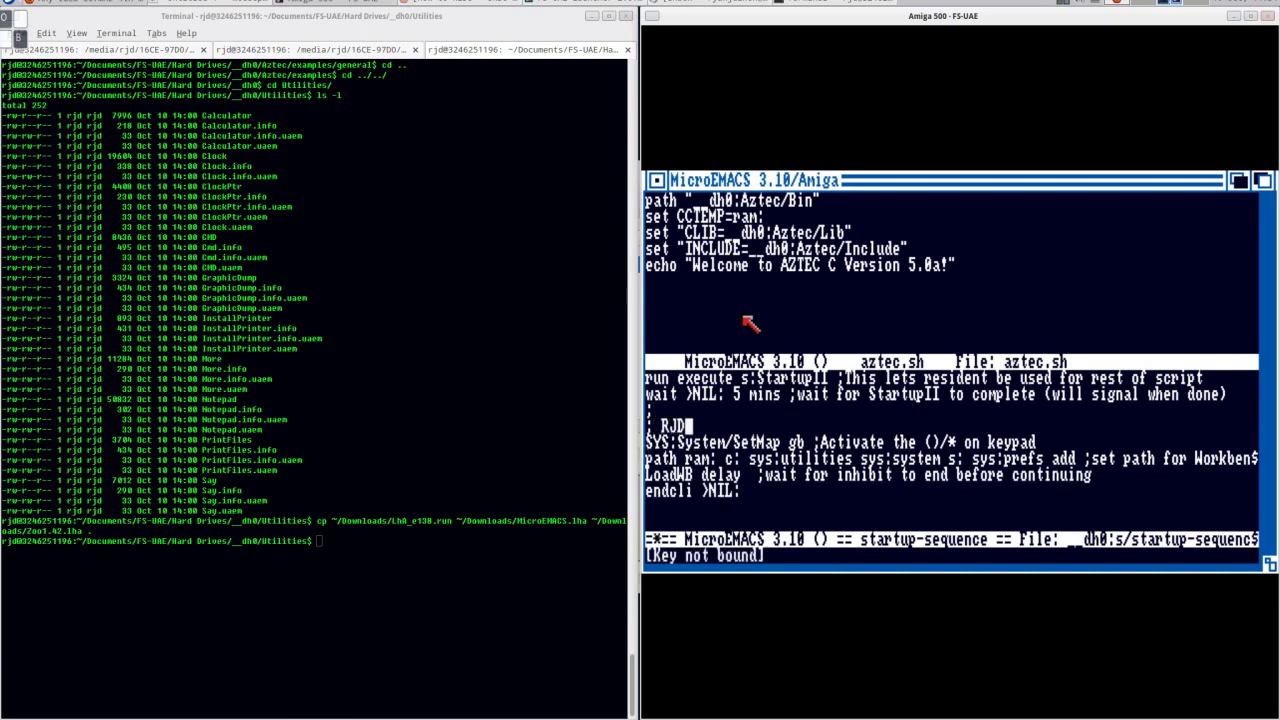
{"action": "type", "text": " run these things for Aztec S"}
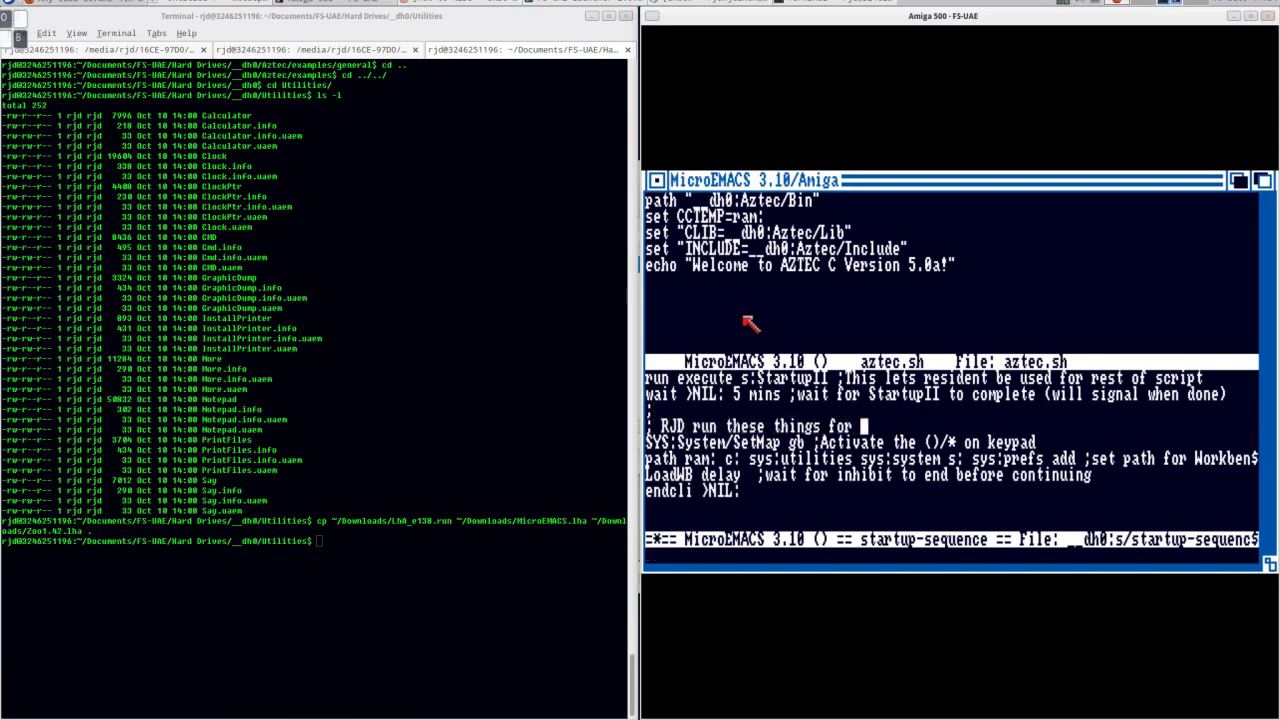
{"action": "key", "text": "BackSpace"}
{"action": "key", "text": "BackSpace"}
{"action": "type", "text": "C - and also some persoanl"}
{"action": "key", "text": "BackSpace"}
{"action": "key", "text": "BackSpace"}
{"action": "key", "text": "BackSpace"}
{"action": "type", "text": "nal alias"}
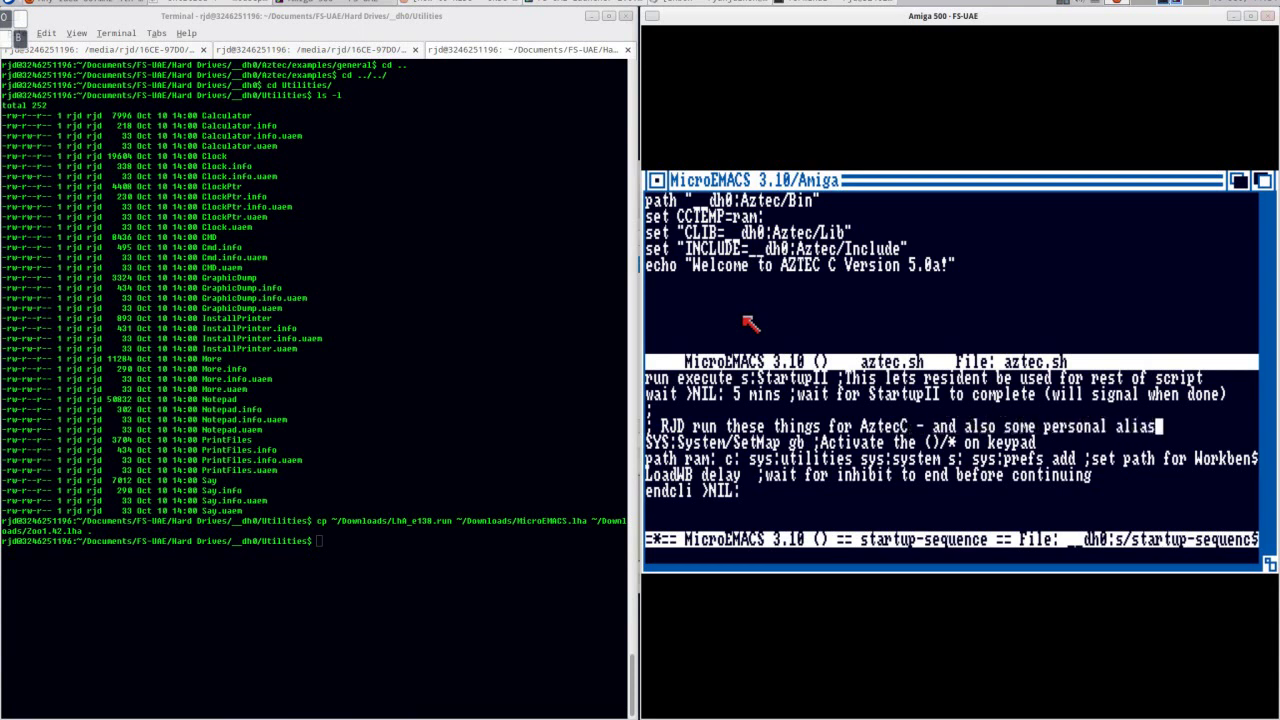
{"action": "key", "text": "Return"}
{"action": "key", "text": "Return"}
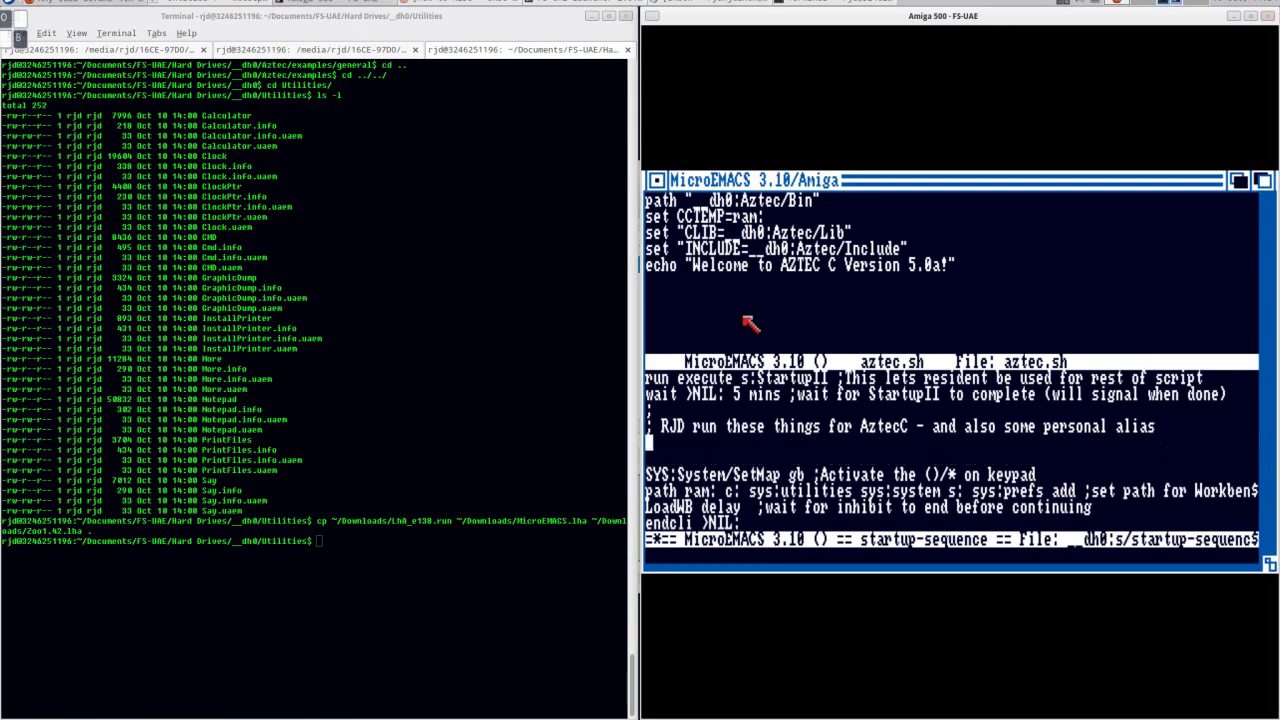
- Copy all the lines of aztec.sh into startup-sequence directly below the new comment
{"action": "left_click", "coordinate": [750, 323]}
{"action": "left_click", "coordinate": [648, 202]}
{"action": "left_click_drag", "start_coordinate": [652, 205], "coordinate": [678, 303]}
{"action": "key", "text": "ctrl+c"}
{"action": "left_click", "coordinate": [700, 455]}
{"action": "key", "text": "ctrl+y"}
{"action": "key", "text": "Up"}
{"action": "key", "text": "Up"}
{"action": "key", "text": "Up"}
{"action": "key", "text": "Up"}
{"action": "key", "text": "Up"}
{"action": "key", "text": "Up"}
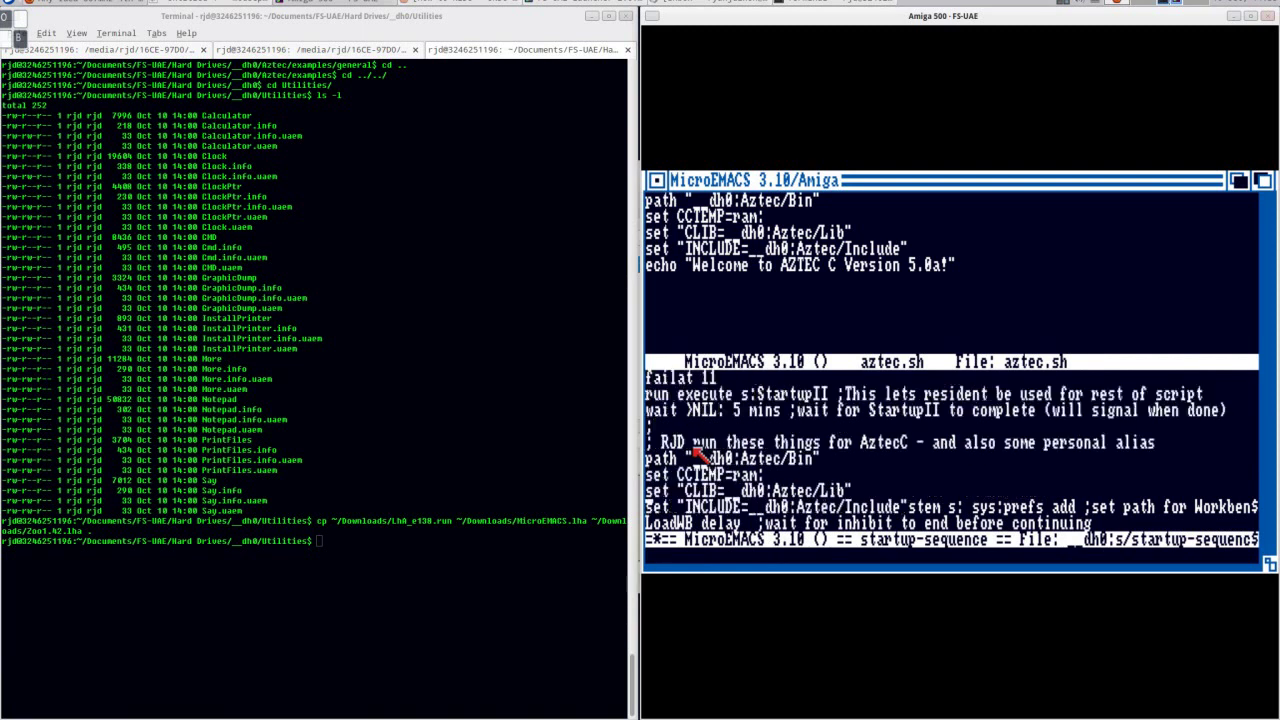
{"action": "key", "text": "Down"}
{"action": "key", "text": "Down"}
{"action": "key", "text": "Down"}
{"action": "key", "text": "Down"}
{"action": "key", "text": "Down"}
{"action": "key", "text": "Down"}
- Add the lines "alias rm delete" and "alias cp copy" below the echo line, followed by an END comment with the initials
{"action": "type", "text": "alias "}
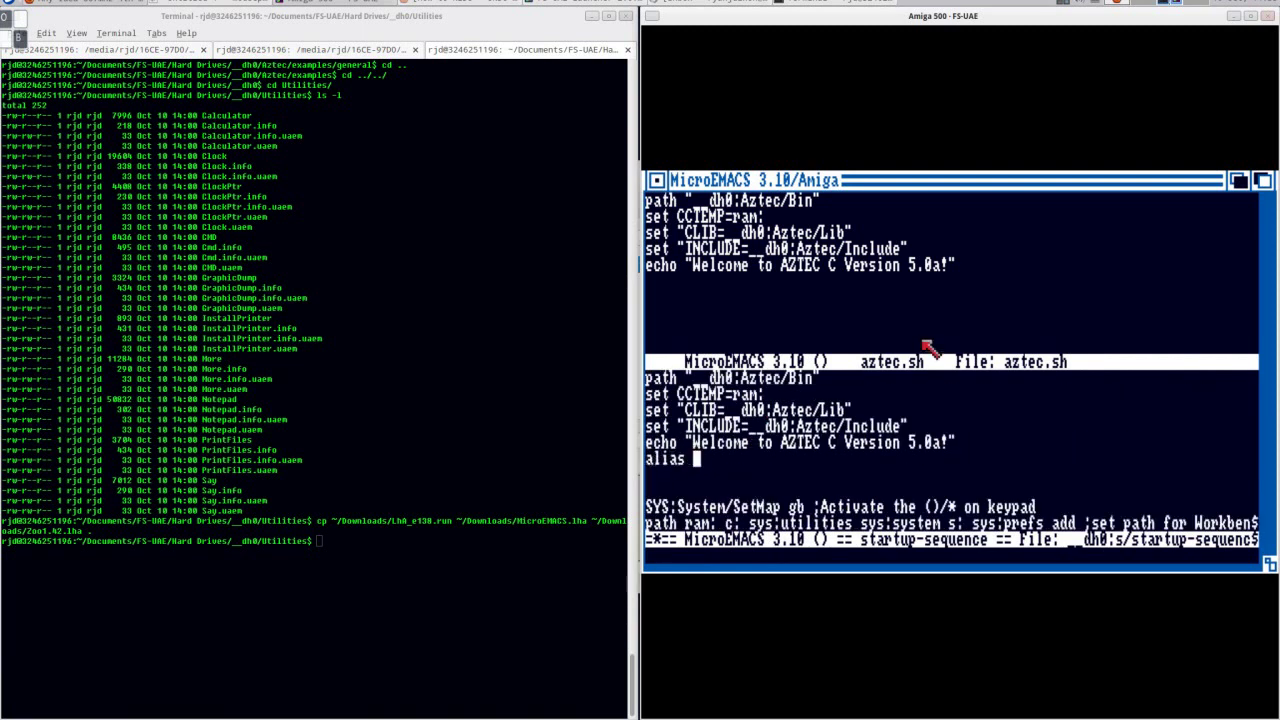
{"action": "type", "text": "rm delete"}
{"action": "key", "text": "Return"}
{"action": "type", "text": "alias cp copy"}
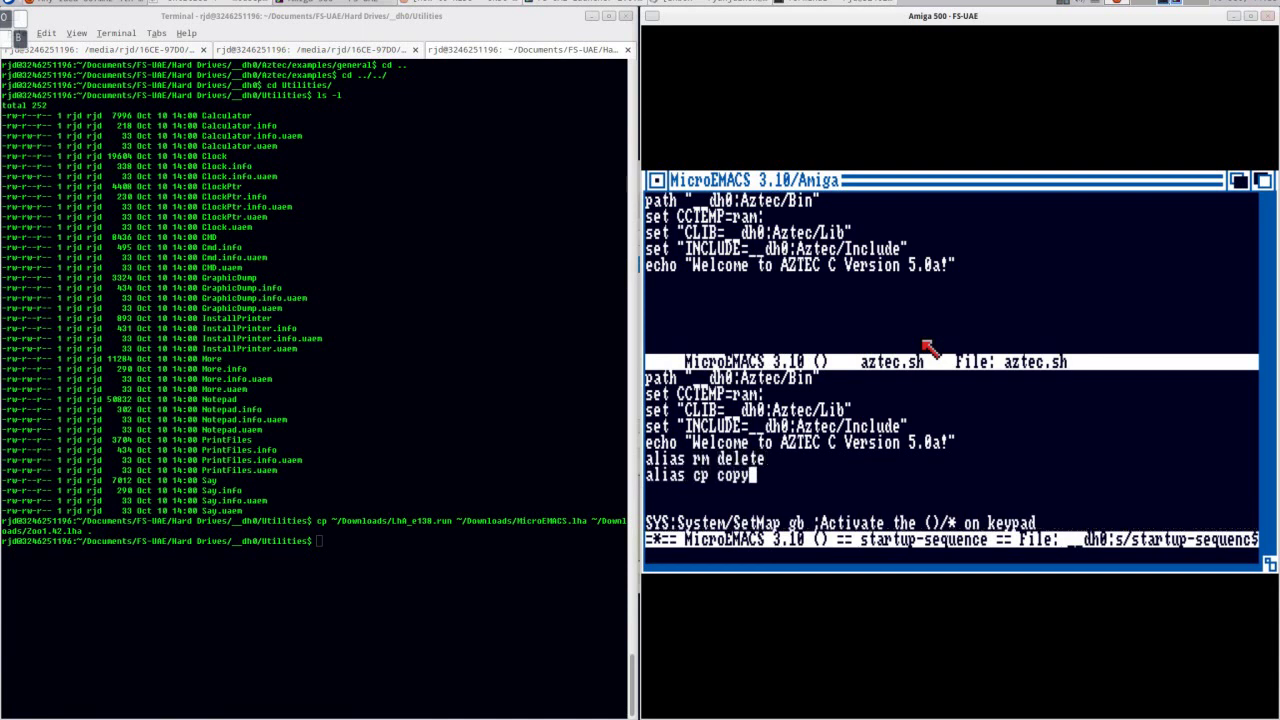
{"action": "key", "text": "Return"}
{"action": "type", "text": "; END RJD"}
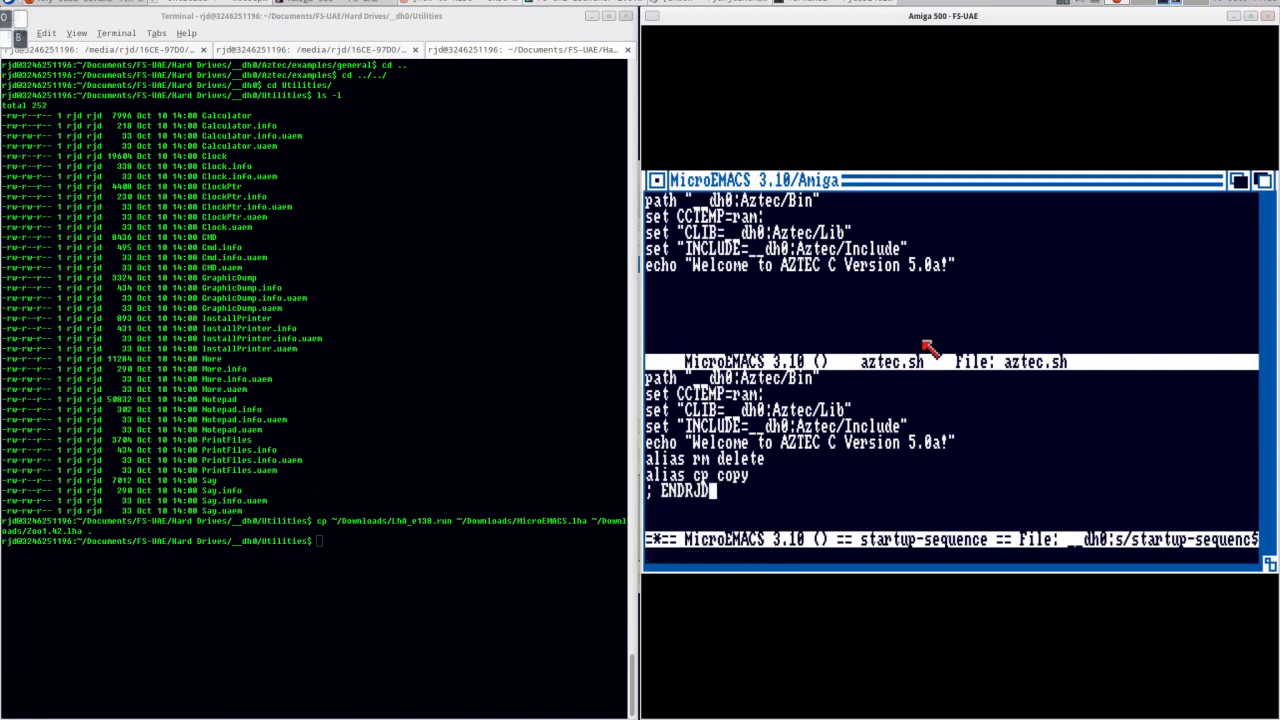
- Review the added Aztec C and alias block in startup-sequence
{"action": "key", "text": "Up"}
{"action": "key", "text": "Up"}
{"action": "key", "text": "Up"}
{"action": "key", "text": "Up"}
{"action": "key", "text": "Up"}
{"action": "key", "text": "Up"}
{"action": "key", "text": "Up"}
{"action": "key", "text": "Up"}
{"action": "key", "text": "Down"}
{"action": "key", "text": "Down"}
{"action": "key", "text": "Down"}
{"action": "key", "text": "Down"}
{"action": "key", "text": "Down"}
{"action": "key", "text": "Down"}
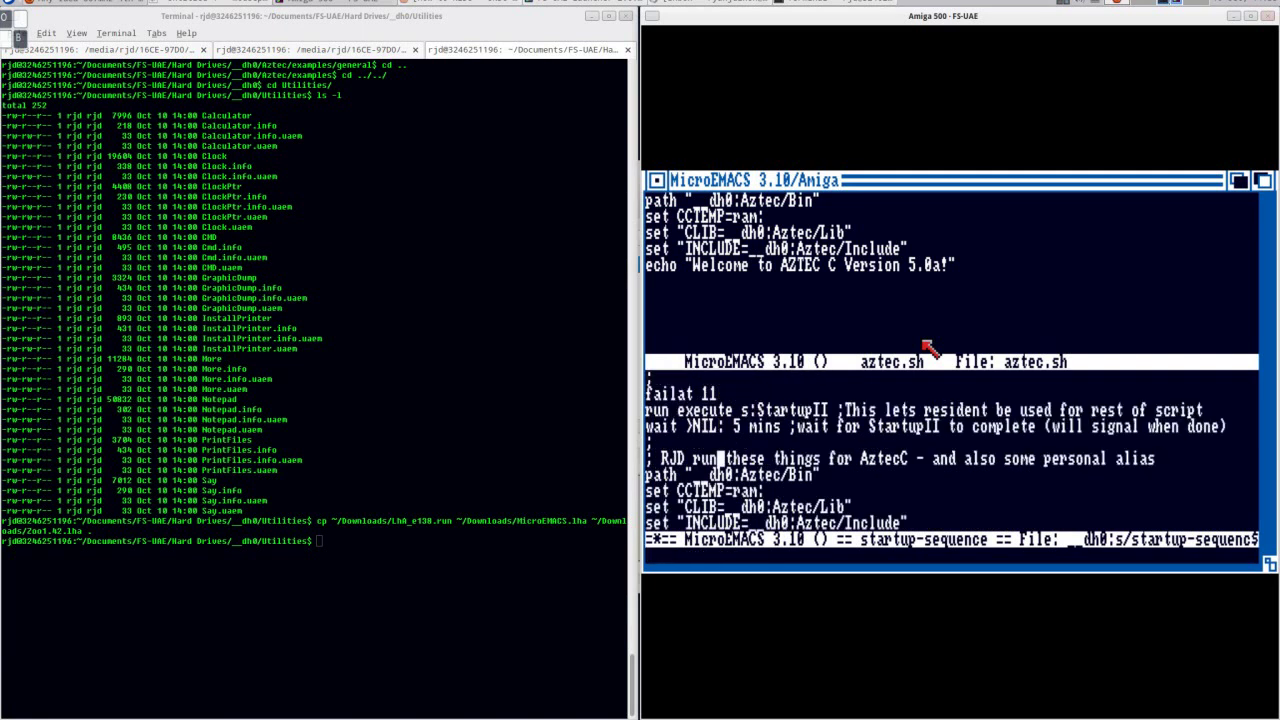
- Save startup-sequence and exit MicroEMACS
{"action": "key", "text": "ctrl+x"}
{"action": "key", "text": "ctrl+s"}
{"action": "key", "text": "ctrl+x"}
{"action": "key", "text": "ctrl+c"}
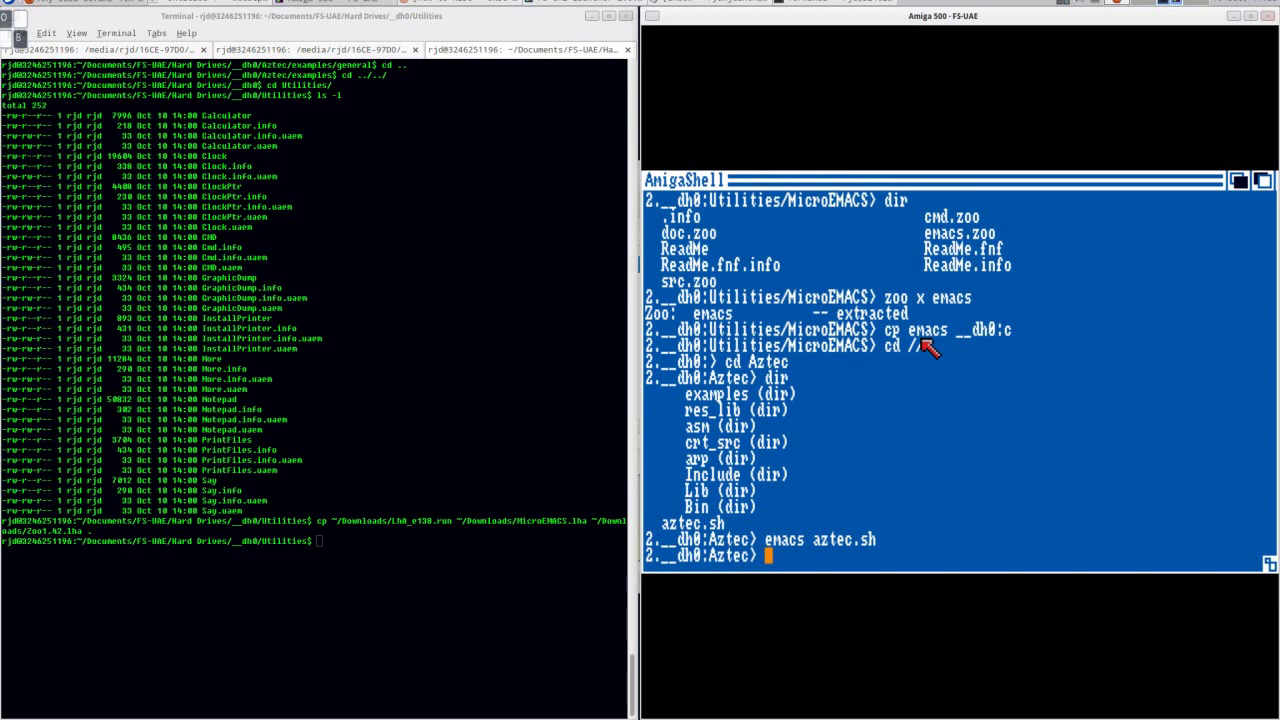
- End both shell sessions with endcli and close the __dh0 and Aztec3 drawer windows
{"action": "type", "text": "endcli"}
{"action": "key", "text": "Return"}
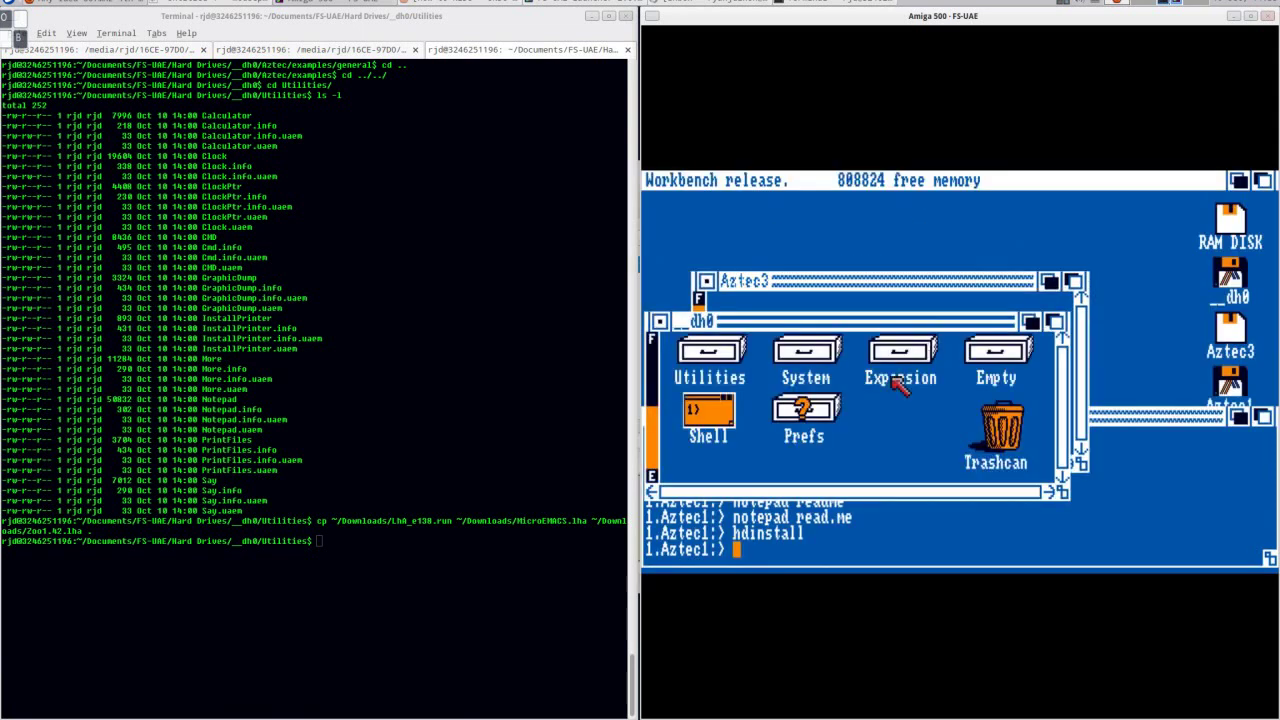
{"action": "left_click", "coordinate": [659, 320]}
{"action": "left_click", "coordinate": [706, 281]}
{"action": "left_click", "coordinate": [766, 520]}
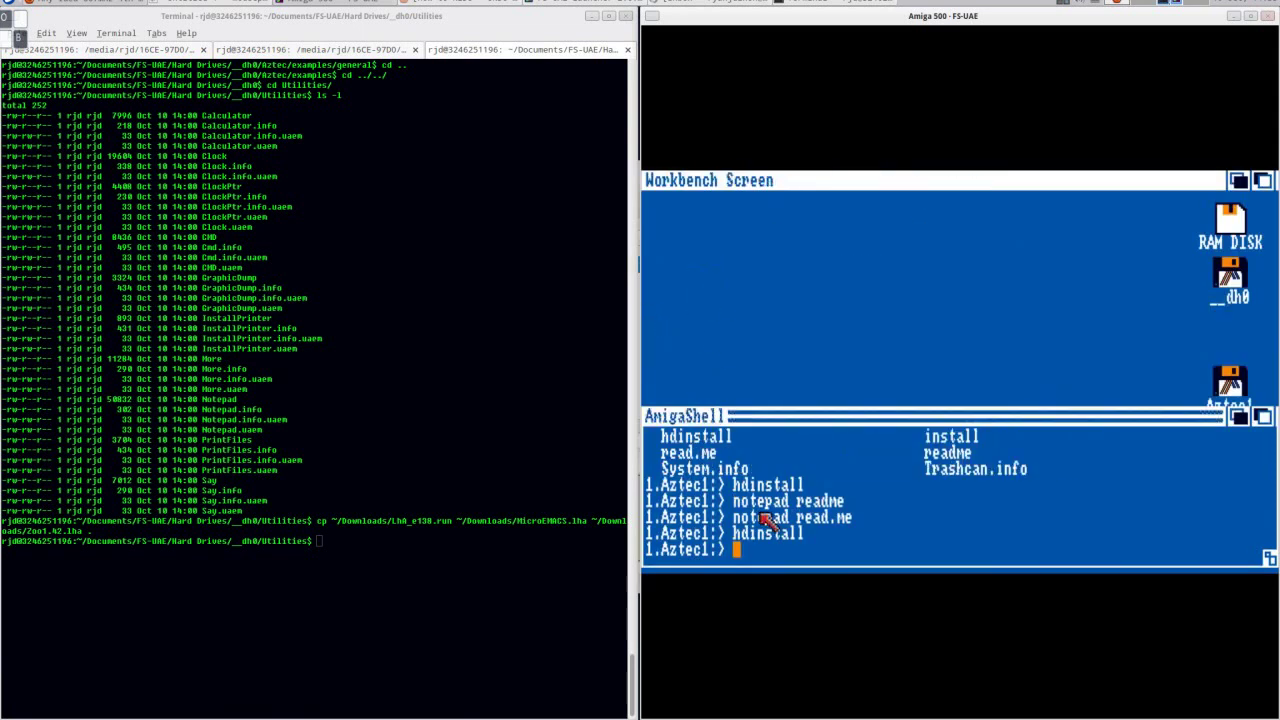
{"action": "type", "text": "endcli"}
{"action": "key", "text": "Return"}
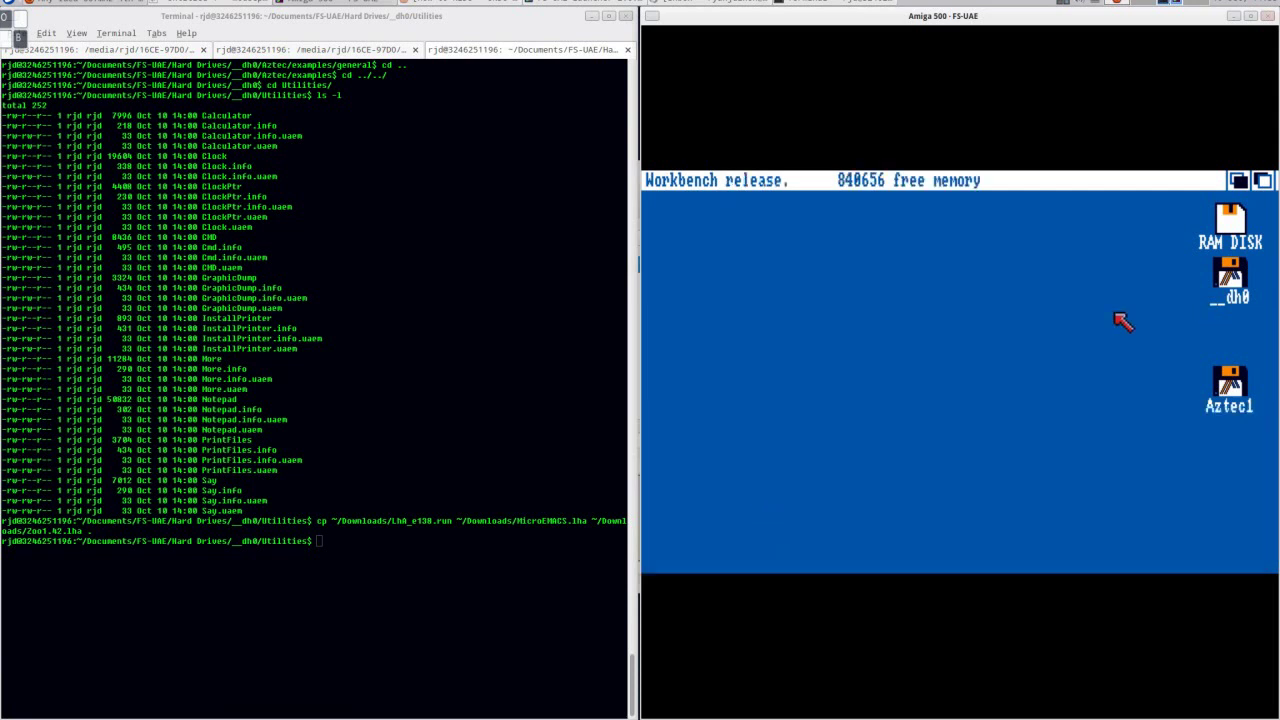
- Restart the emulated Amiga so it boots with the edited startup-sequence
{"action": "key", "text": "Print"}
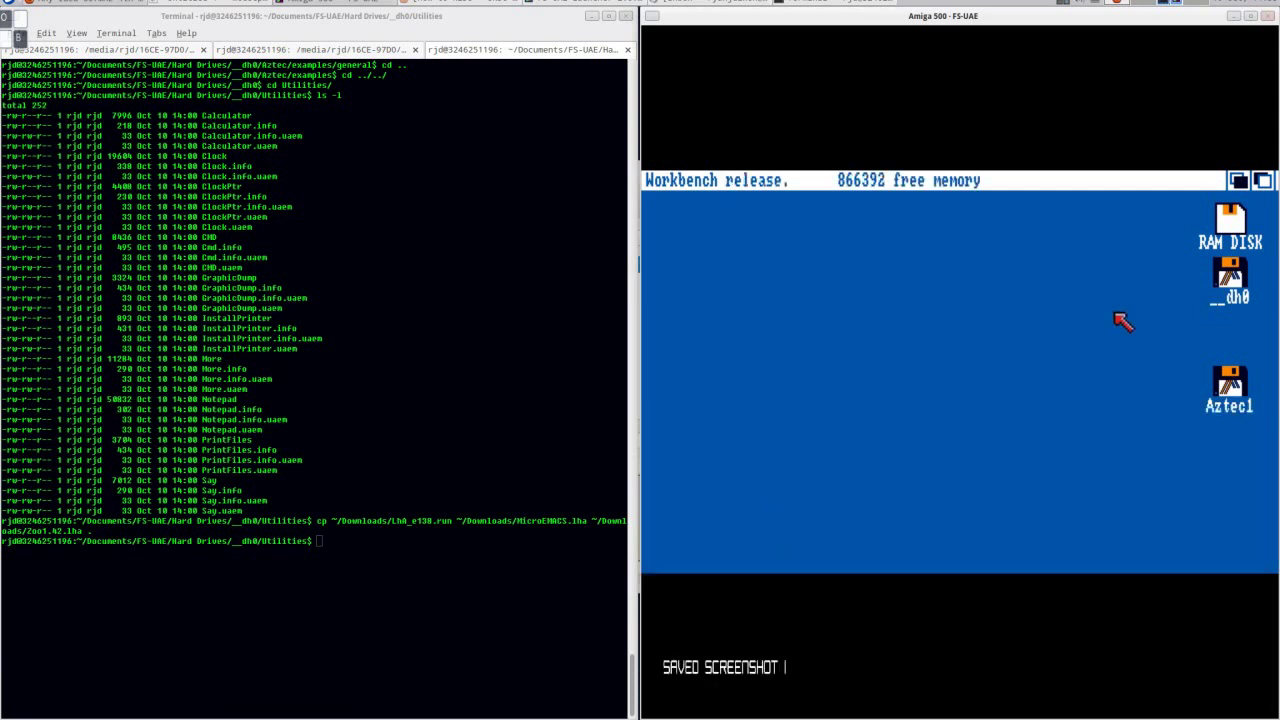
{"action": "key", "text": "F12"}
{"action": "key", "text": "Return"}
{"action": "key", "text": "Up"}
{"action": "key", "text": "Return"}
{"action": "key", "text": "F12"}
{"action": "key", "text": "Up"}
{"action": "key", "text": "Up"}
{"action": "key", "text": "Up"}
{"action": "key", "text": "Up"}
{"action": "key", "text": "Up"}
{"action": "key", "text": "Down"}
{"action": "key", "text": "Return"}
{"action": "key", "text": "Return"}
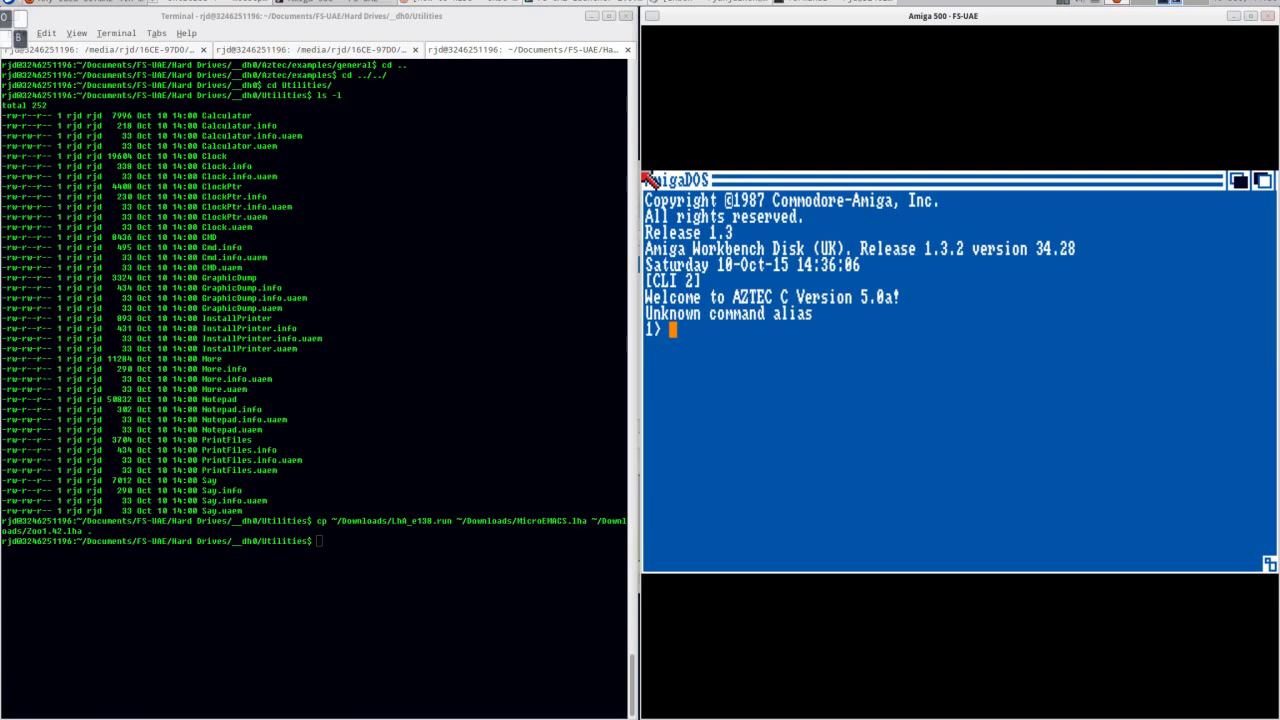
- In the Linux terminal, change to the __dh0/s directory and open startup-sequence in emacs
{"action": "left_click", "coordinate": [460, 469]}
{"action": "type", "text": "cd .."}
{"action": "key", "text": "Return"}
{"action": "type", "text": "c"}
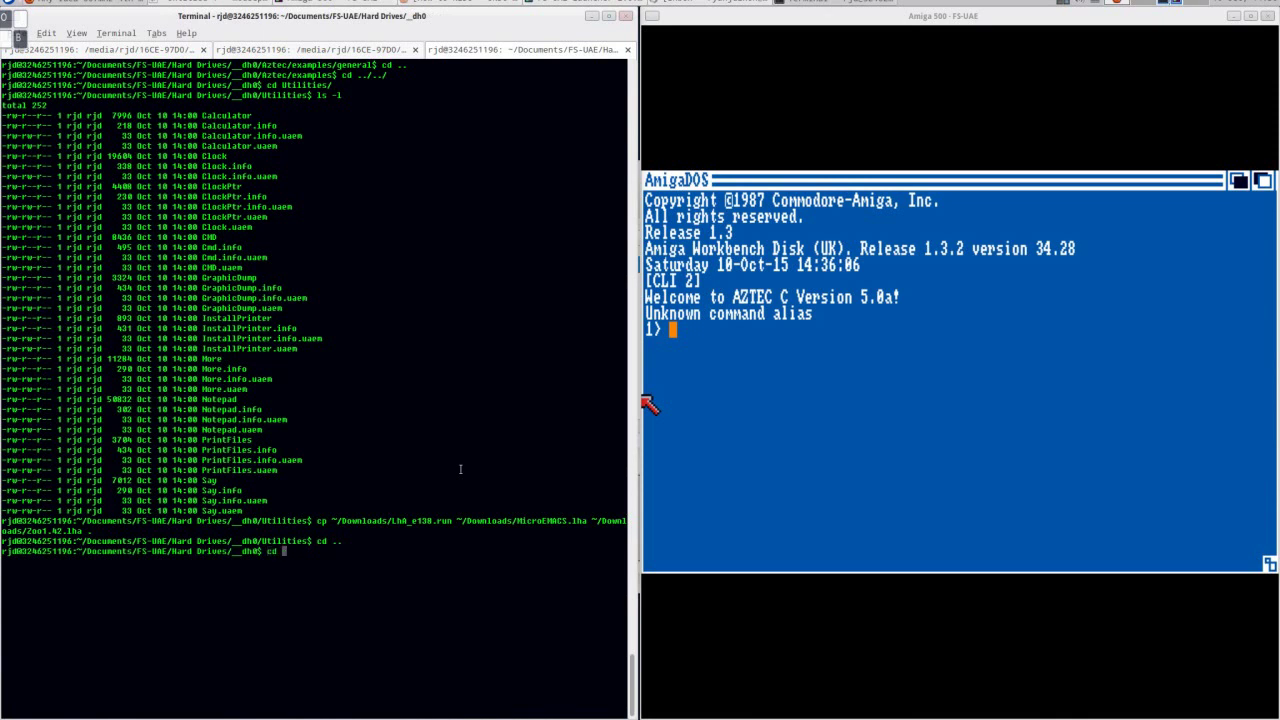
{"action": "type", "text": "d s/"}
{"action": "key", "text": "Return"}
{"action": "type", "text": "cd"}
{"action": "key", "text": "BackSpace"}
{"action": "key", "text": "BackSpace"}
{"action": "type", "text": "emacs "}
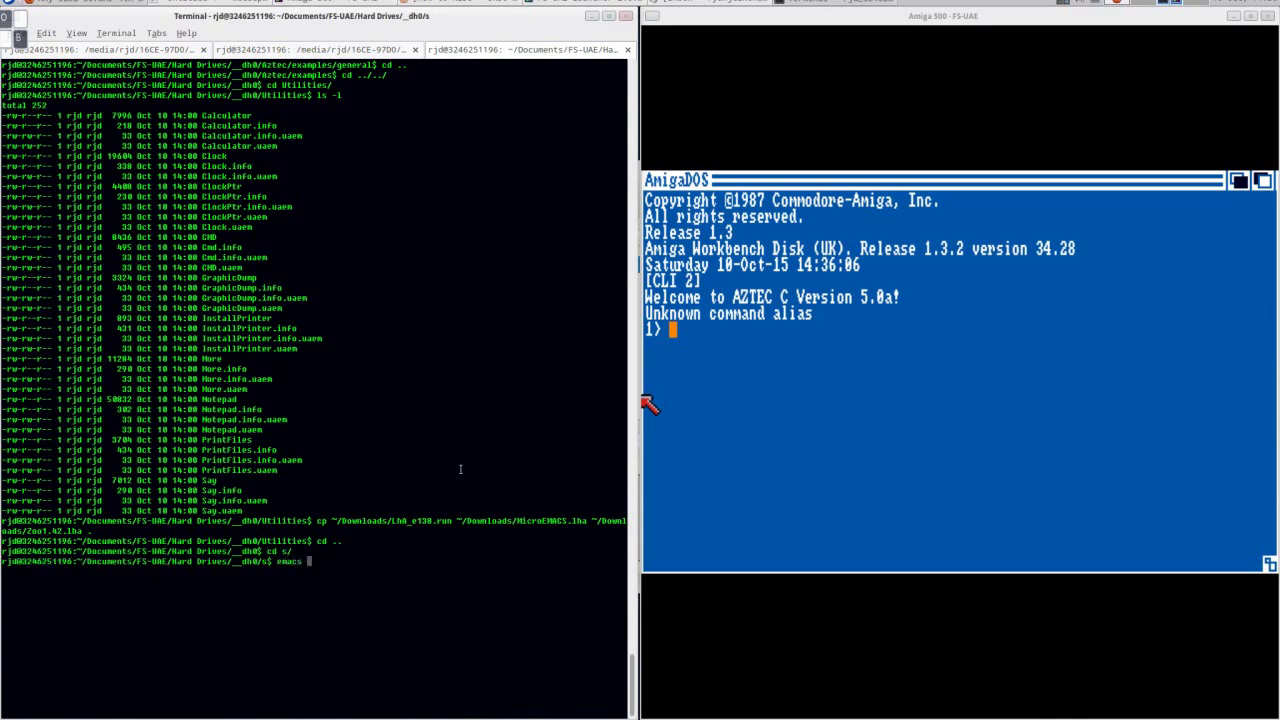
{"action": "type", "text": "startup-sequence"}
{"action": "key", "text": "Return"}
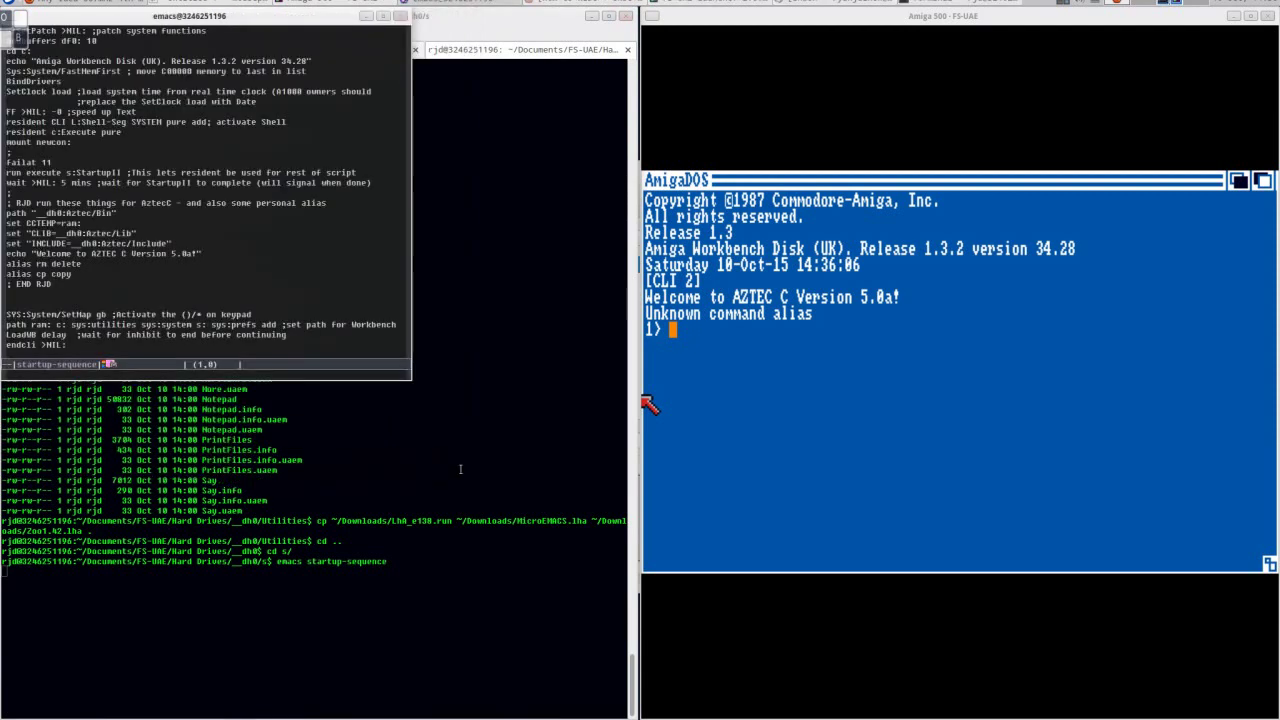
- Delete the "alias rm delete" and "alias cp copy" lines from startup-sequence, save the file, and exit emacs
{"action": "key", "text": "ctrl+s"}
{"action": "type", "text": "ali"}
{"action": "key", "text": "Return"}
{"action": "key", "text": "Down"}
{"action": "key", "text": "Down"}
{"action": "key", "text": "Down"}
{"action": "key", "text": "Down"}
{"action": "key", "text": "Down"}
{"action": "key", "text": "Down"}
{"action": "key", "text": "ctrl+a"}
{"action": "key", "text": "ctrl+k"}
{"action": "key", "text": "ctrl+k"}
{"action": "key", "text": "ctrl+k"}
{"action": "key", "text": "ctrl+k"}
{"action": "key", "text": "ctrl+x"}
{"action": "key", "text": "ctrl+s"}
{"action": "key", "text": "ctrl+x"}
{"action": "key", "text": "ctrl+c"}
{"action": "key", "text": "ctrl+x"}
{"action": "key", "text": "ctrl+c"}
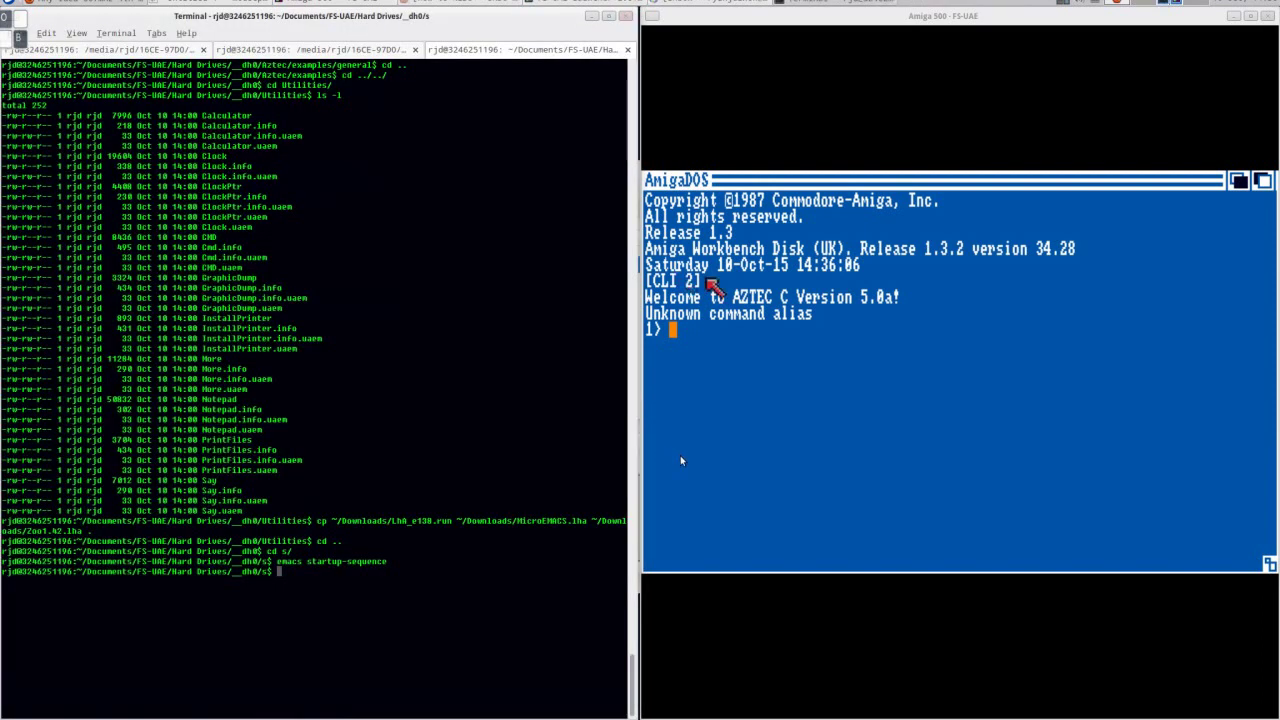
- Soft-reset the emulated Amiga to boot it with the cleaned-up startup-sequence
{"action": "key", "text": "F12"}
{"action": "key", "text": "Return"}
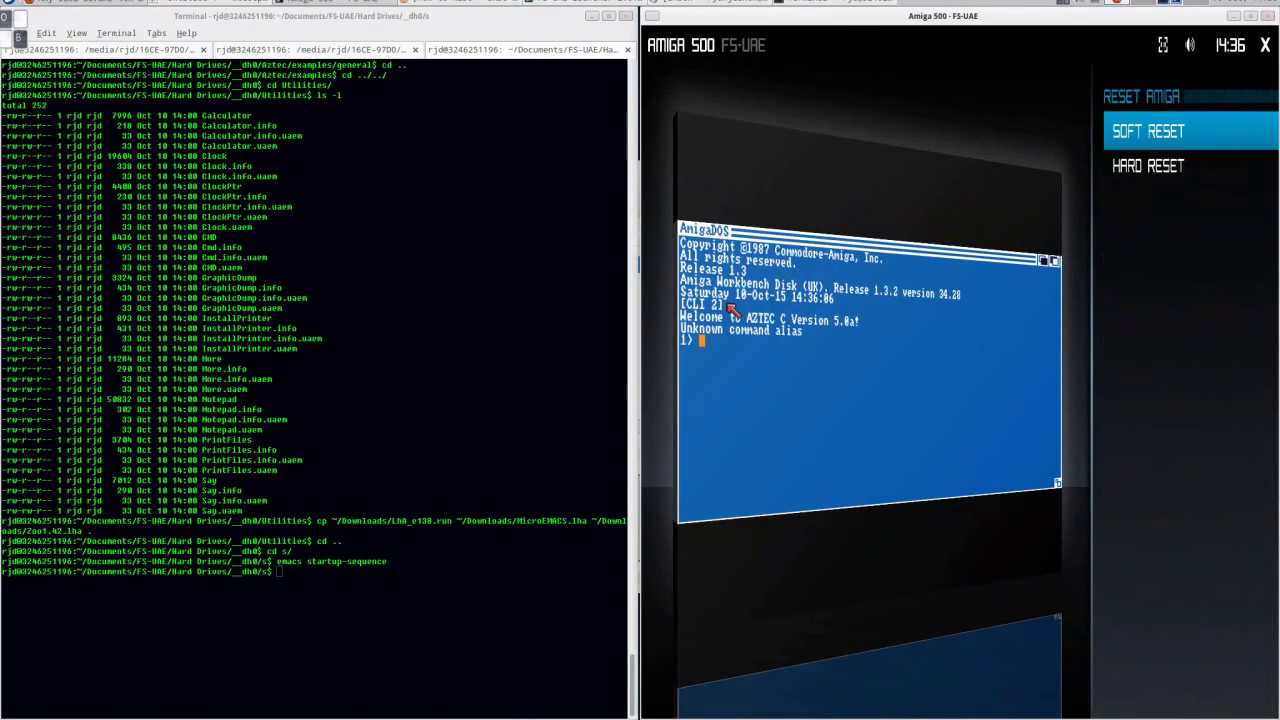
{"action": "key", "text": "Return"}
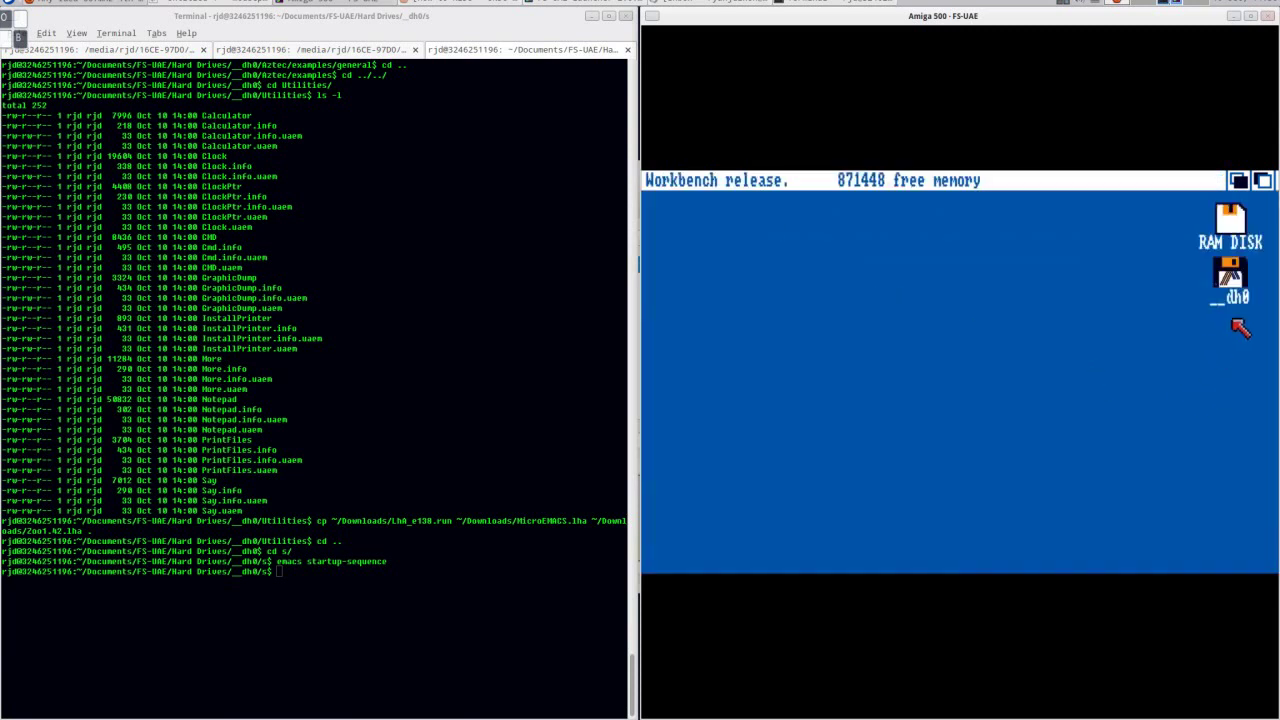
- Open an AmigaShell from the __dh0 disk, change to the Aztec directory and list its contents
{"action": "double_click", "coordinate": [1232, 272]}
{"action": "double_click", "coordinate": [712, 402]}
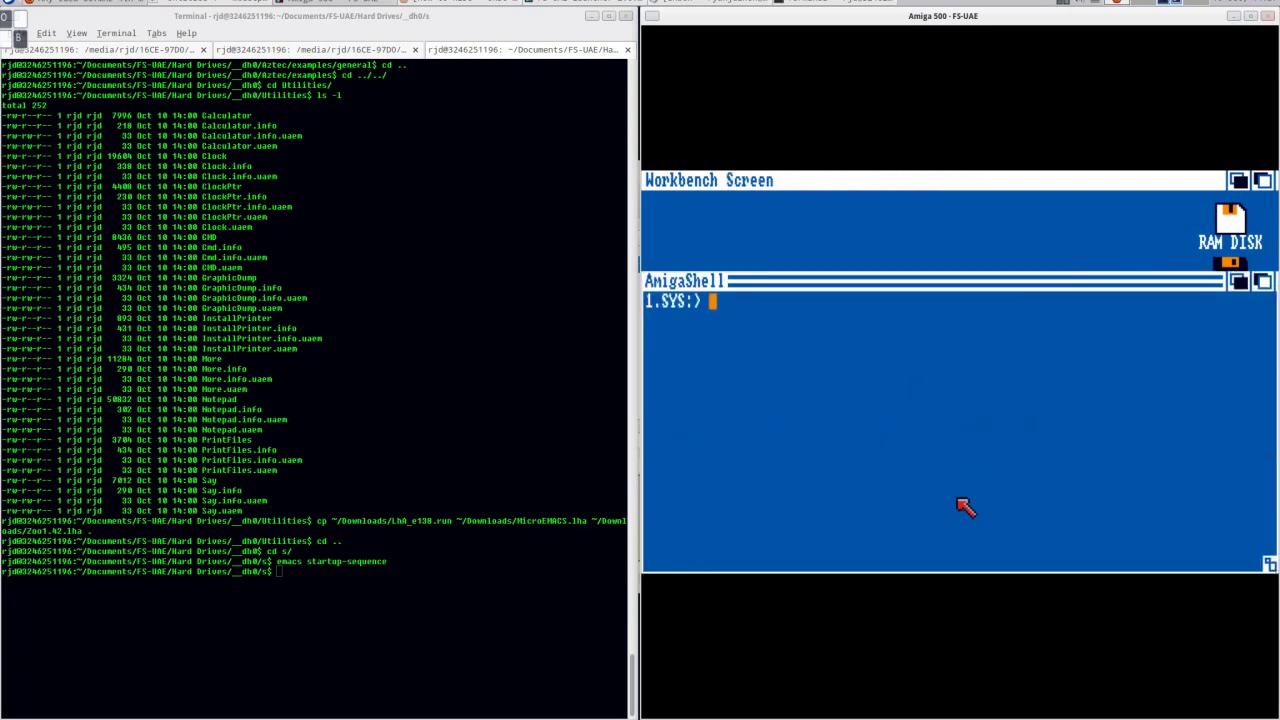
{"action": "type", "text": "cd Aztec"}
{"action": "key", "text": "Return"}
{"action": "type", "text": "dir"}
{"action": "key", "text": "Return"}
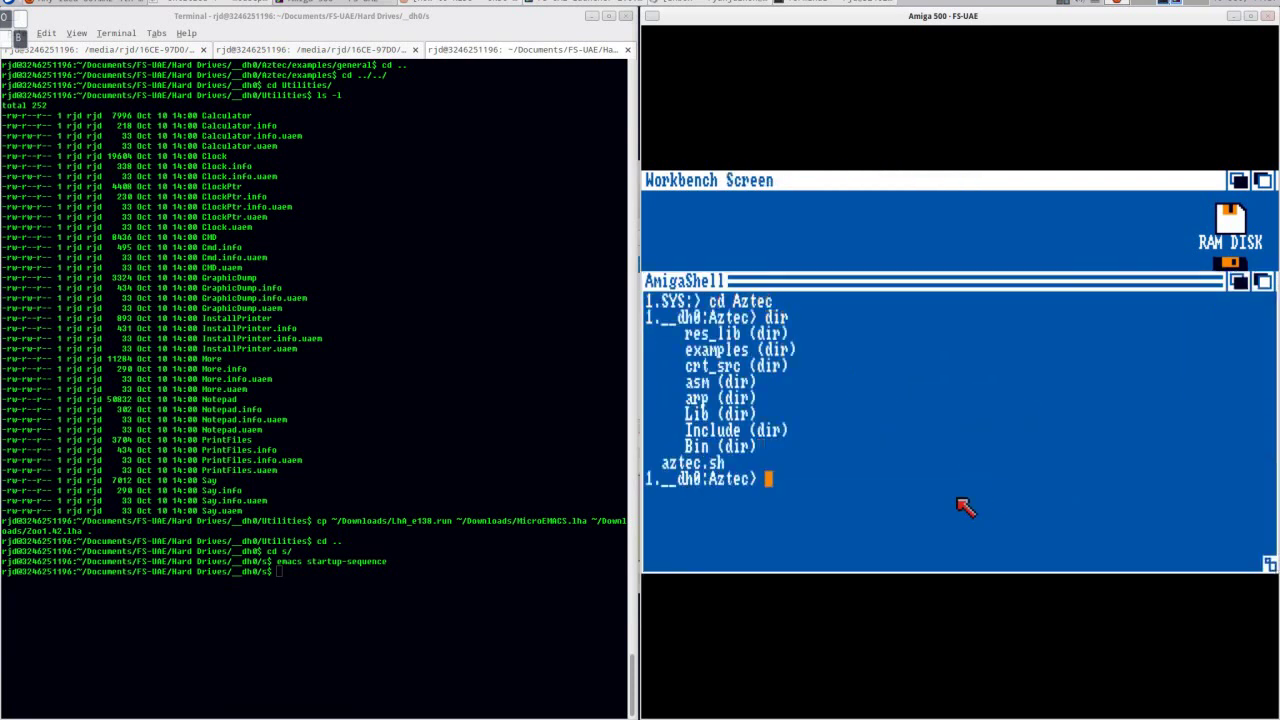
- Return to the root of __dh0 and define the shell aliases cp for copy, rm for delete and mkdir for makedir
{"action": "type", "text": "cd"}
{"action": "key", "text": "BackSpace"}
{"action": "key", "text": "BackSpace"}
{"action": "type", "text": "cd /"}
{"action": "key", "text": "Return"}
{"action": "type", "text": "makedir"}
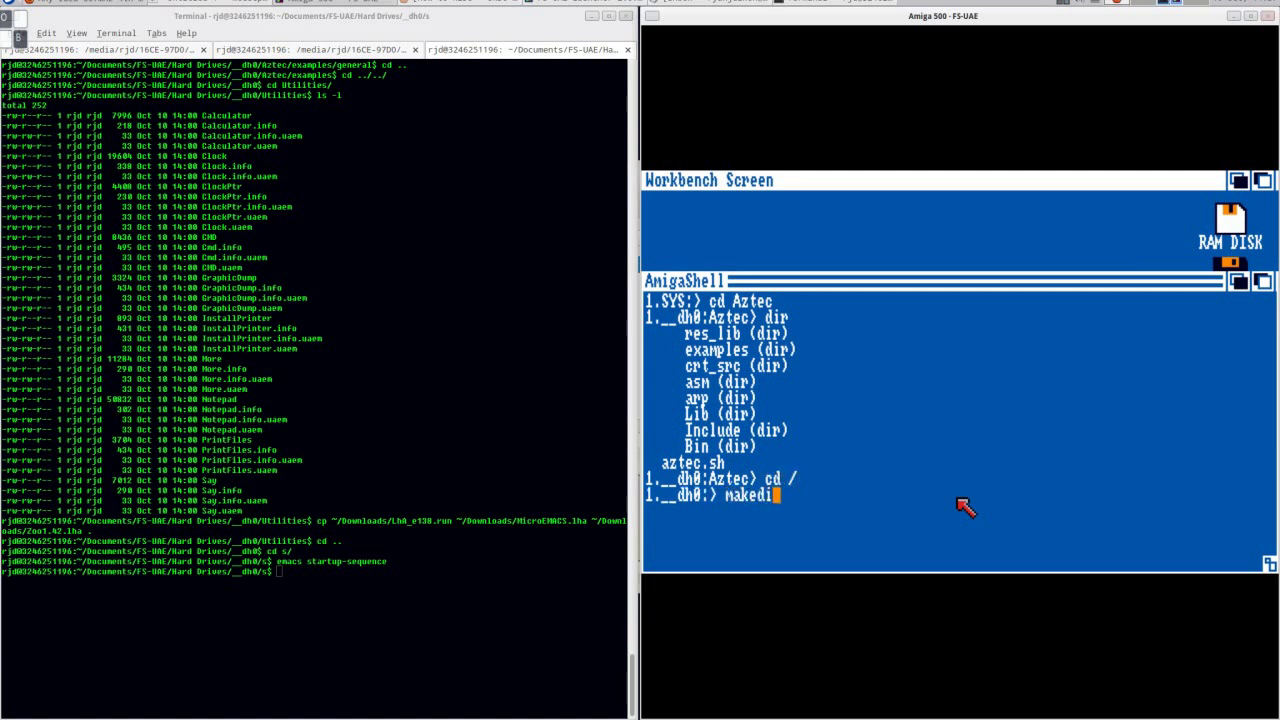
{"action": "key", "text": "ctrl+x"}
{"action": "type", "text": "alias cp copy"}
{"action": "key", "text": "Return"}
{"action": "type", "text": "a"}
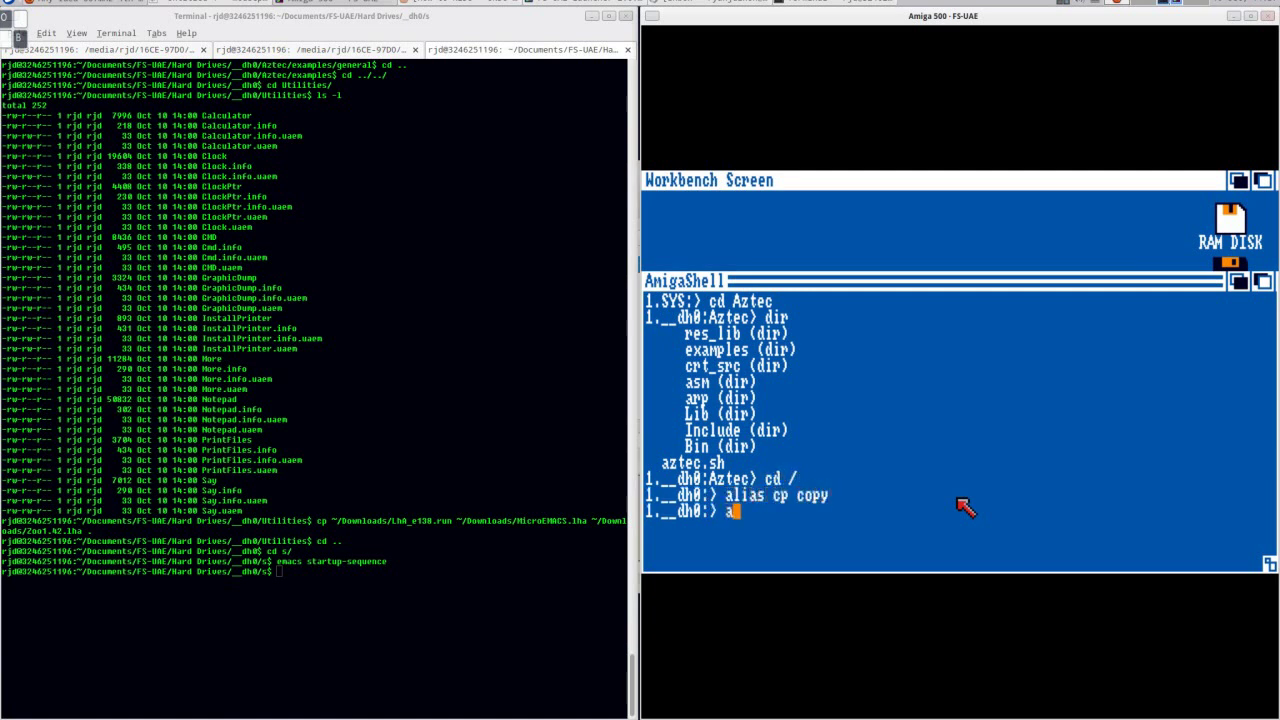
{"action": "type", "text": "lias rm delete"}
{"action": "key", "text": "Return"}
{"action": "type", "text": "alias m"}
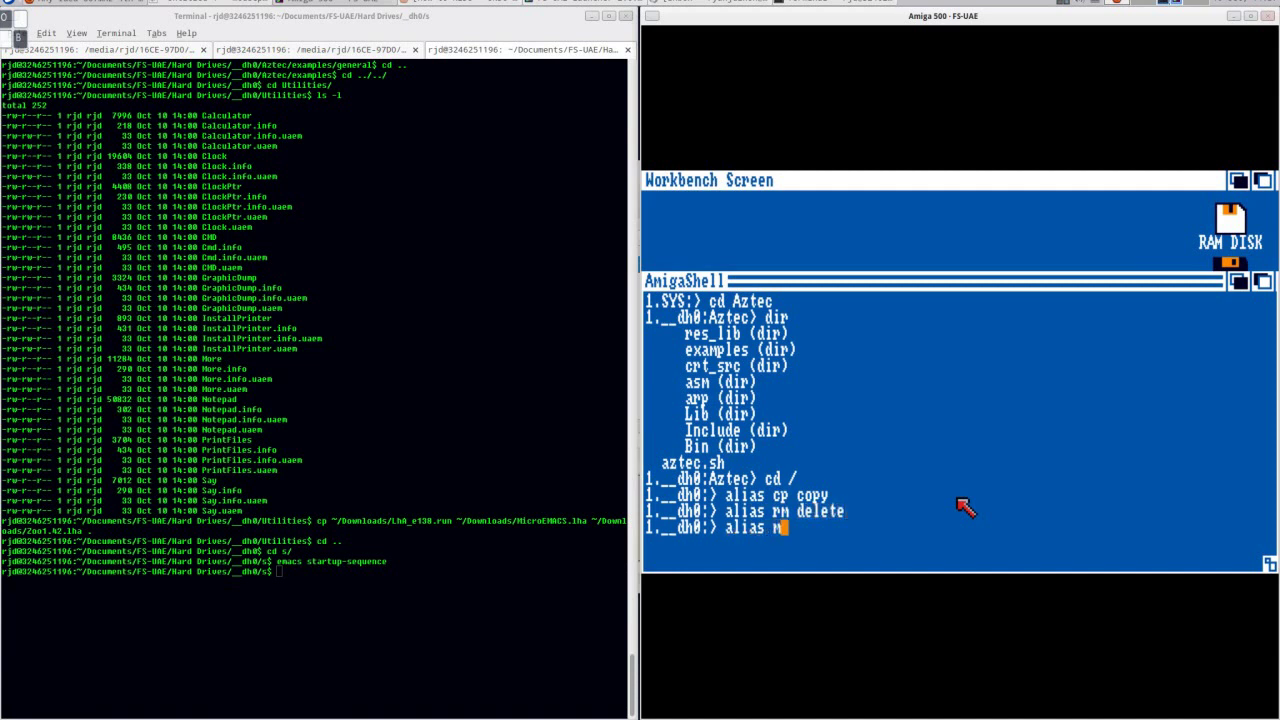
{"action": "type", "text": "kdir makedir"}
{"action": "key", "text": "Return"}
- Create a directory named projects in the root of __dh0 and change into it
{"action": "type", "text": "mkdir pe"}
{"action": "type", "text": "ojects"}
{"action": "key", "text": "Return"}
{"action": "type", "text": "dir"}
{"action": "key", "text": "BackSpace"}
{"action": "key", "text": "BackSpace"}
{"action": "key", "text": "BackSpace"}
{"action": "type", "text": "cd projects"}
{"action": "key", "text": "Return"}
- Create a hellow directory inside projects, change into it and list its contents
{"action": "type", "text": "mkdir hellow"}
{"action": "key", "text": "Return"}
{"action": "type", "text": "cd hellow"}
{"action": "key", "text": "Return"}
{"action": "type", "text": "dir"}
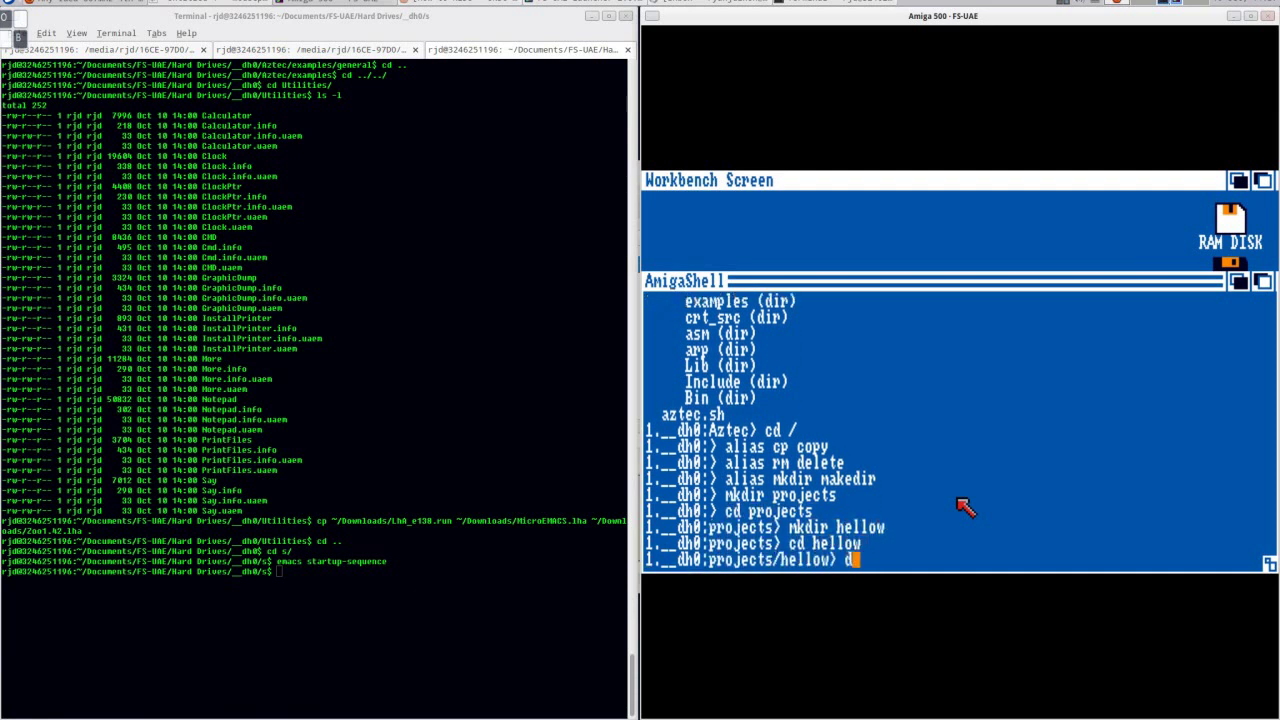
{"action": "key", "text": "Return"}
- Create main.c in emacs and enter #include <stdio.h>, a blank line, and int main ( void ) with its opening brace
{"action": "type", "text": "emacs main.c"}
{"action": "key", "text": "Return"}
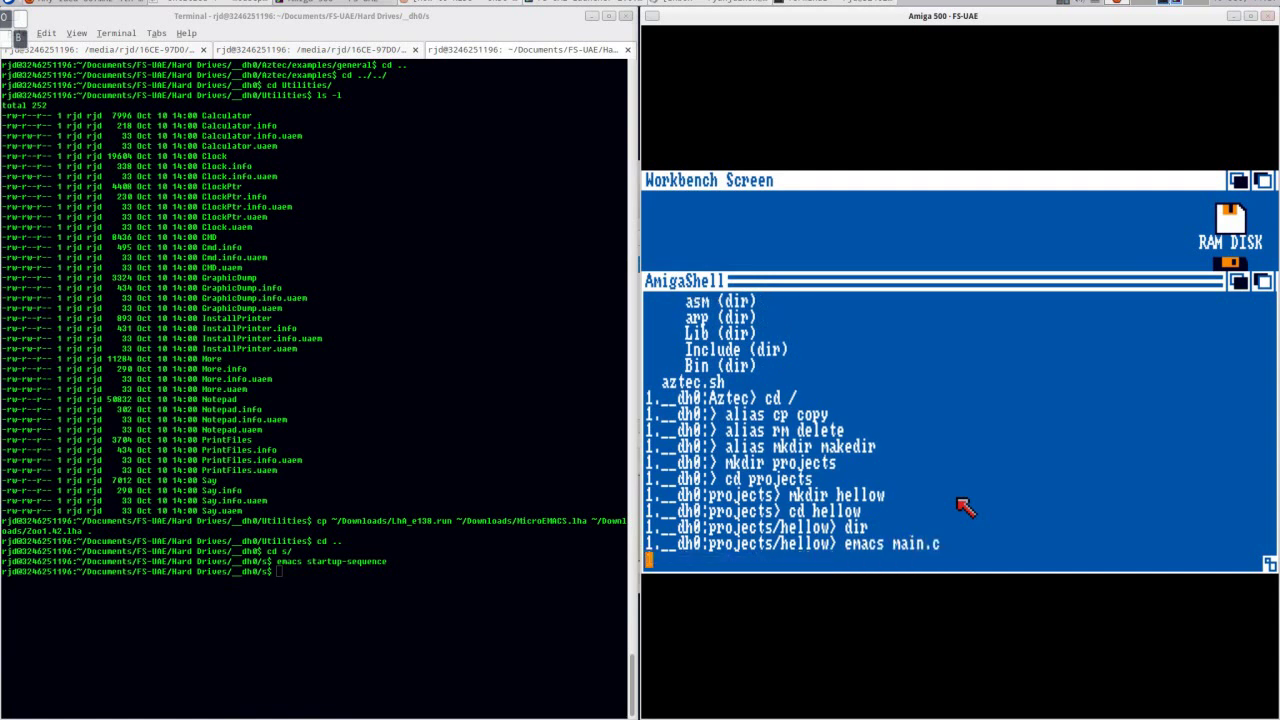
{"action": "type", "text": "#include "}
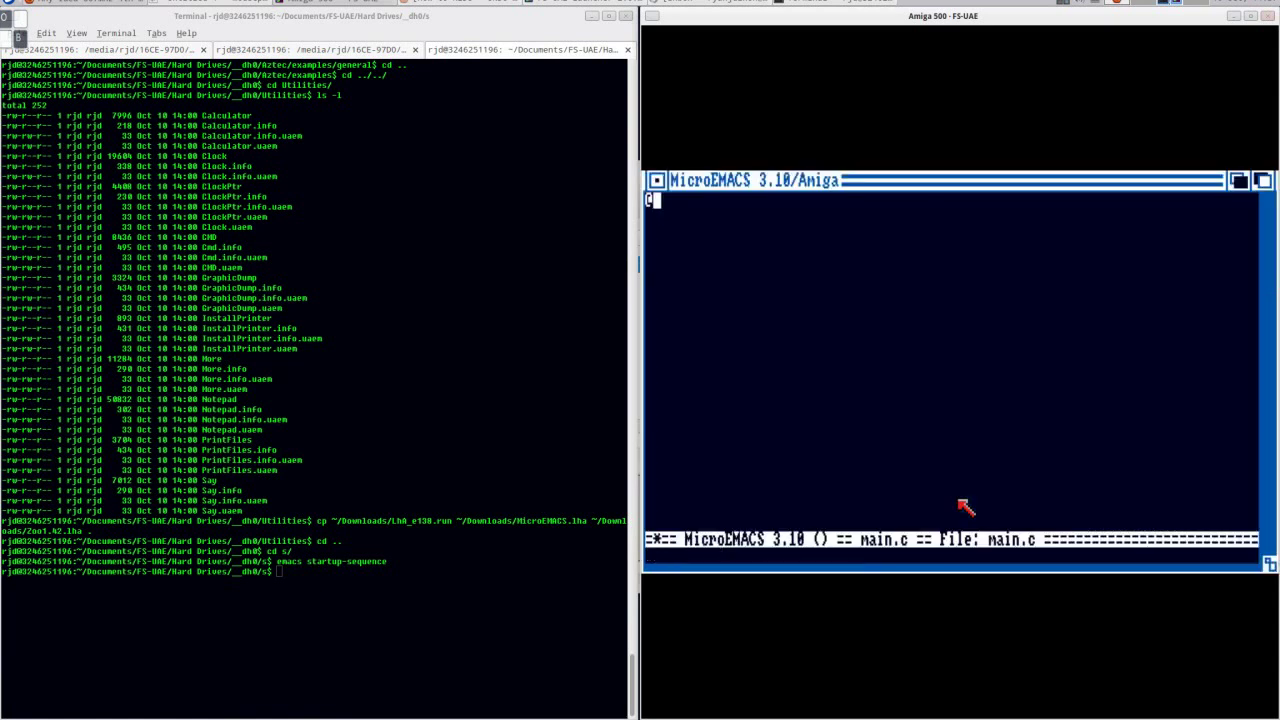
{"action": "type", "text": "<stdio.h>"}
{"action": "key", "text": "Return"}
{"action": "type", "text": "int main (voi"}
{"action": "key", "text": "BackSpace"}
{"action": "key", "text": "BackSpace"}
{"action": "key", "text": "BackSpace"}
{"action": "type", "text": "void )"}
{"action": "key", "text": "Return"}
{"action": "type", "text": "{"}
{"action": "key", "text": "Return"}
- Write the indented statement printf("Hello World!"); as the first line of the main function's body
{"action": "key", "text": "Tab"}
{"action": "type", "text": "prit"}
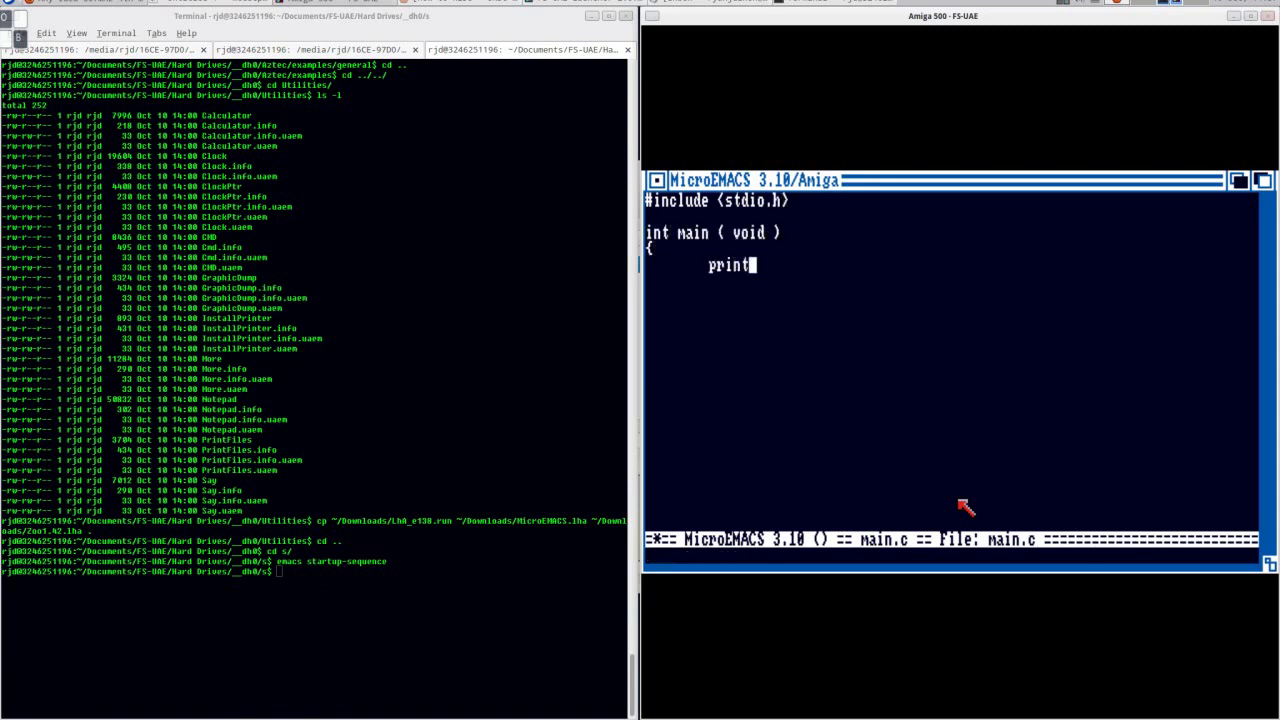
{"action": "type", "text": "f(@"}
{"action": "key", "text": "quotedbl"}
{"action": "type", "text": "#"}
{"action": "key", "text": "Delete"}
{"action": "key", "text": "BackSpace"}
{"action": "type", "text": "\"Hellow"}
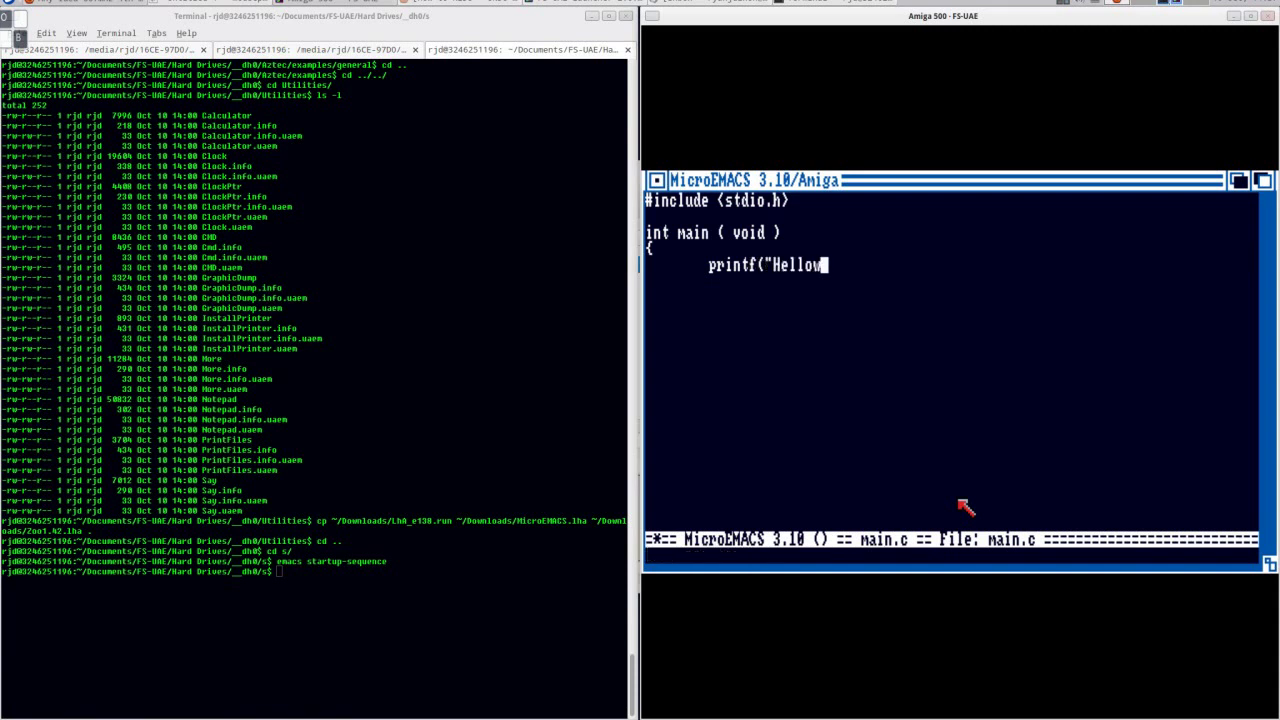
{"action": "key", "text": "BackSpace"}
{"action": "type", "text": "World!\"@"}
{"action": "key", "text": "parenright"}
{"action": "type", "text": ");"}
- Finish the main function with return 0; and a closing brace, save main.c and exit emacs
{"action": "key", "text": "Return"}
{"action": "key", "text": "Tab"}
{"action": "type", "text": "return 0;"}
{"action": "key", "text": "Return"}
{"action": "key", "text": "BackSpace"}
{"action": "key", "text": "Return"}
{"action": "type", "text": "}"}
{"action": "key", "text": "ctrl+x"}
{"action": "key", "text": "ctrl+s"}
{"action": "key", "text": "ctrl+x"}
{"action": "key", "text": "ctrl+c"}
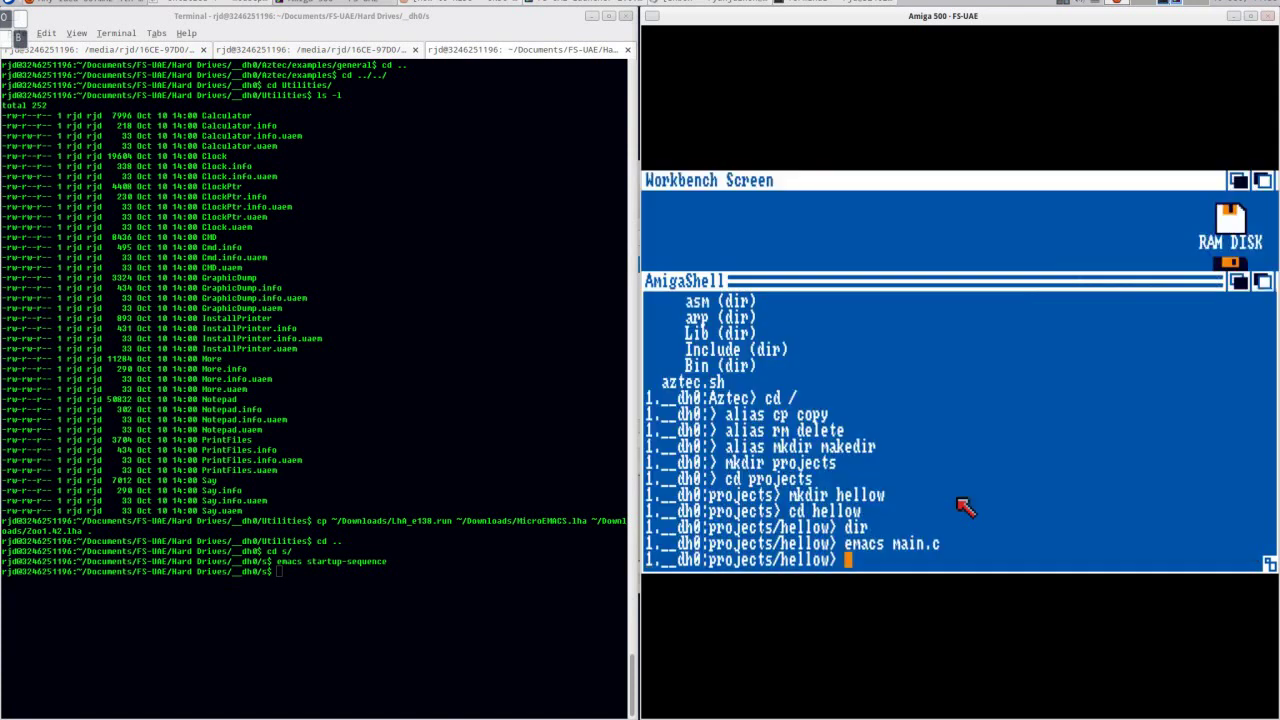
- Compile main.c with cc and list the files in the hellow directory
{"action": "type", "text": "cc"}
{"action": "key", "text": "Return"}
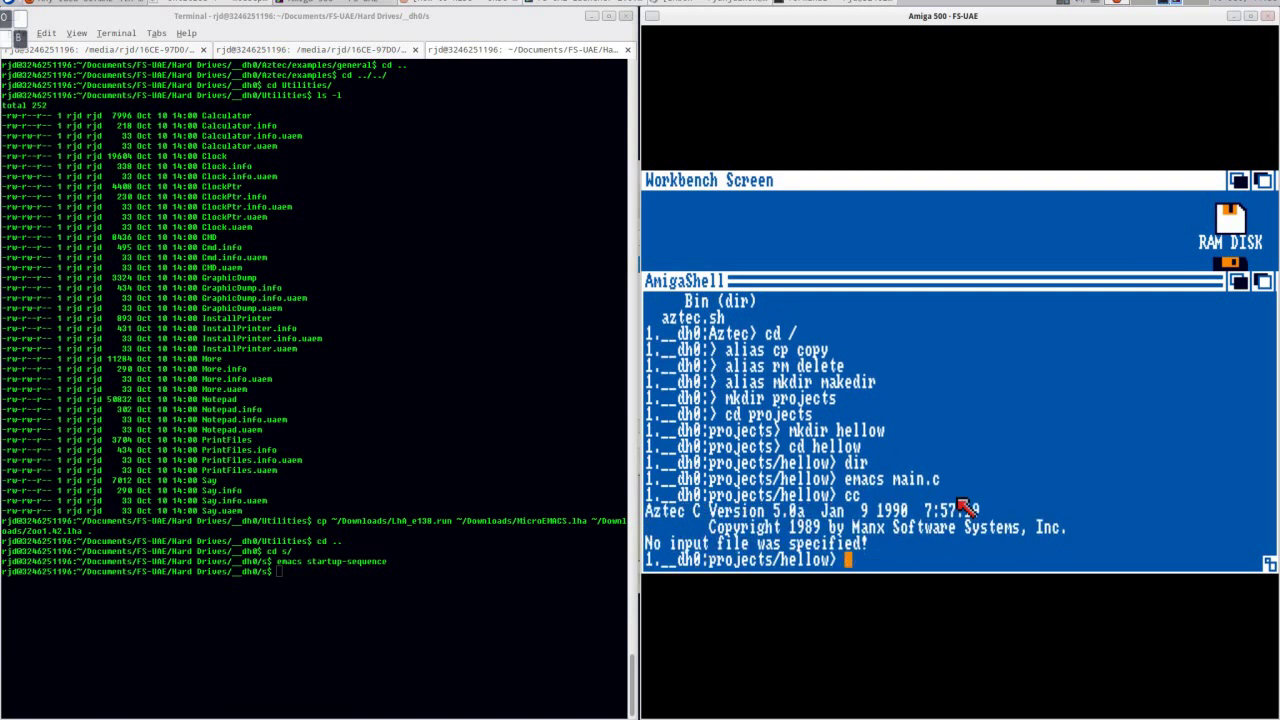
{"action": "type", "text": "cc main.c"}
{"action": "key", "text": "Return"}
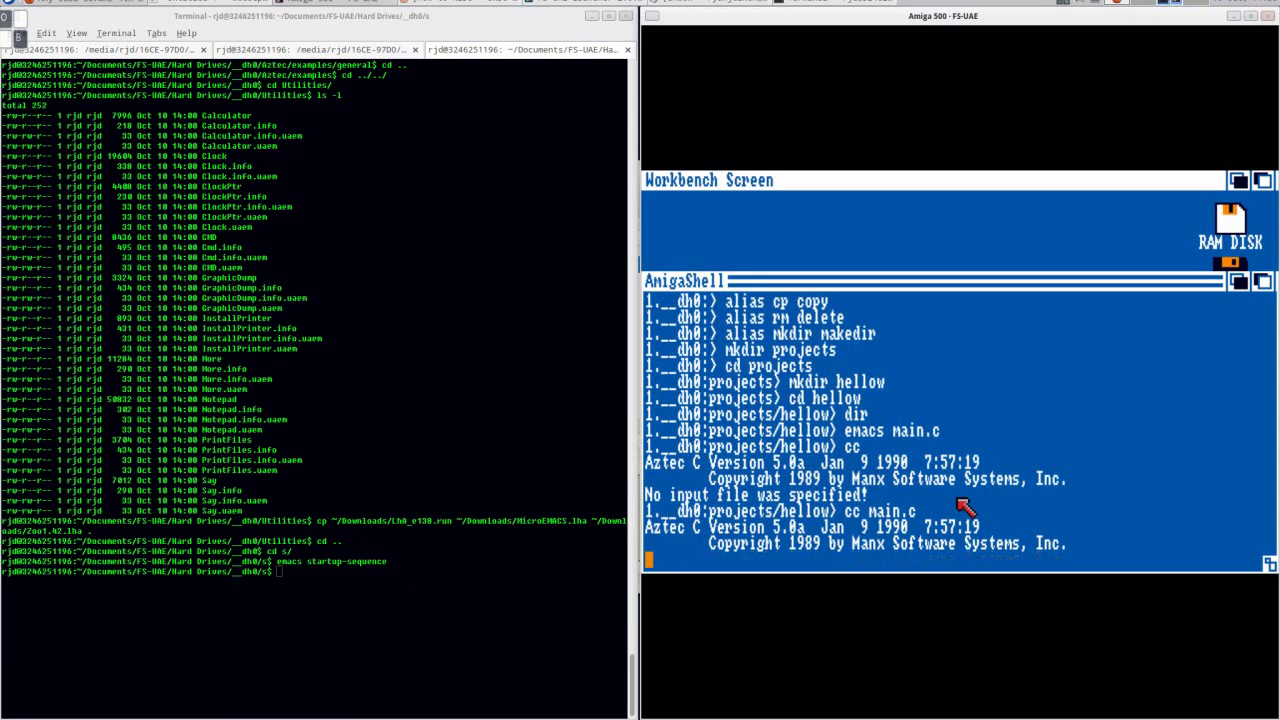
{"action": "type", "text": "dir"}
{"action": "key", "text": "Return"}
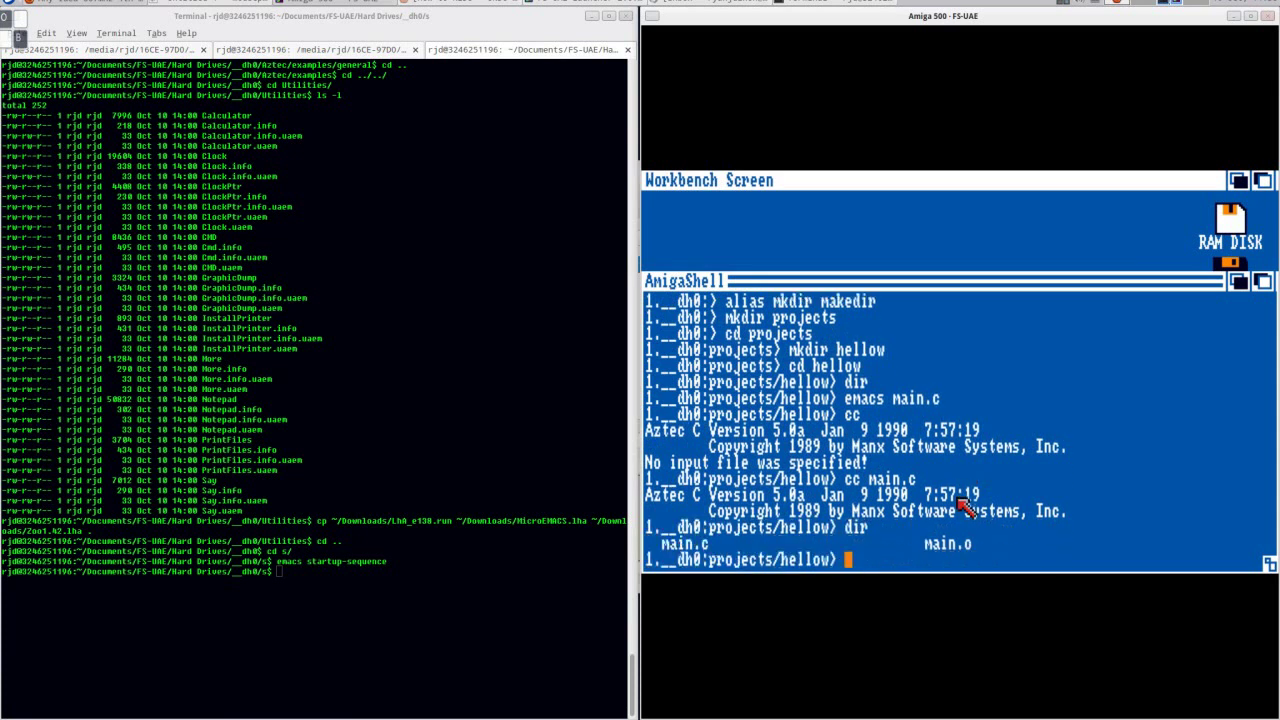
- Try to run main.o directly, and link it with the C library using ln main.o -lc
{"action": "type", "text": "main.o"}
{"action": "key", "text": "Return"}
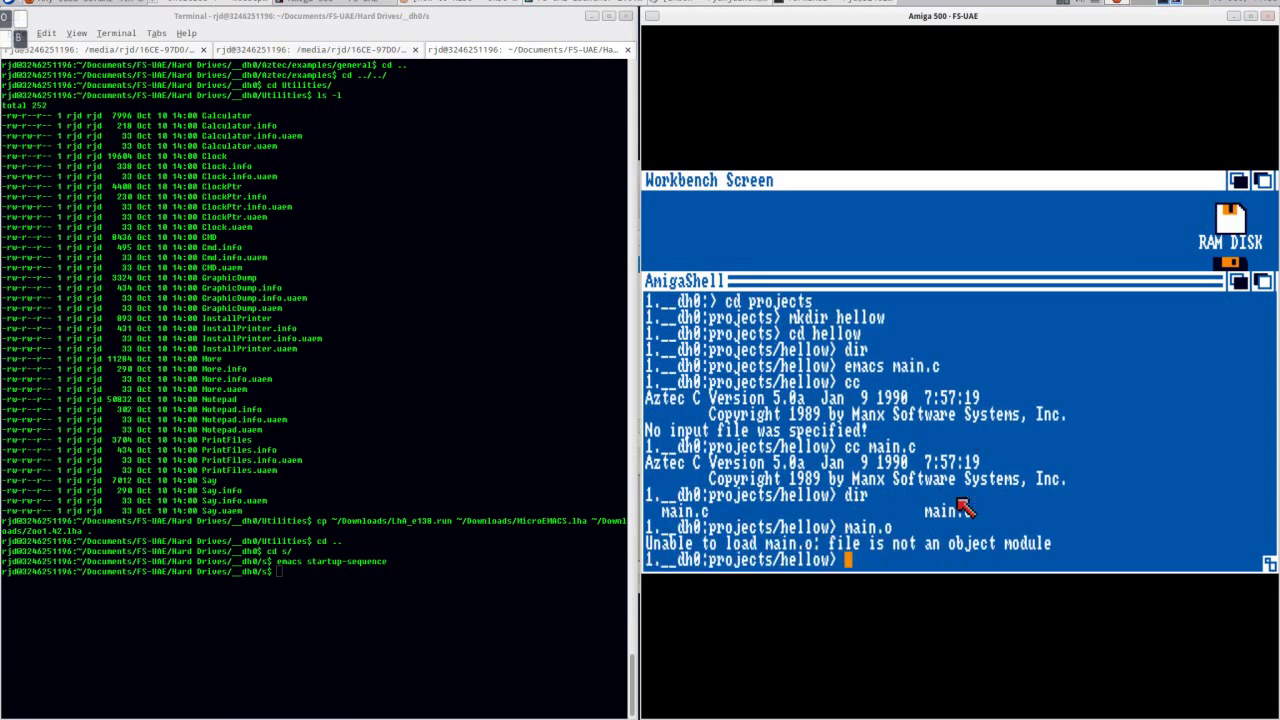
{"action": "type", "text": "ln"}
{"action": "key", "text": "Return"}
{"action": "type", "text": "ln main.o -lc"}
{"action": "key", "text": "Return"}
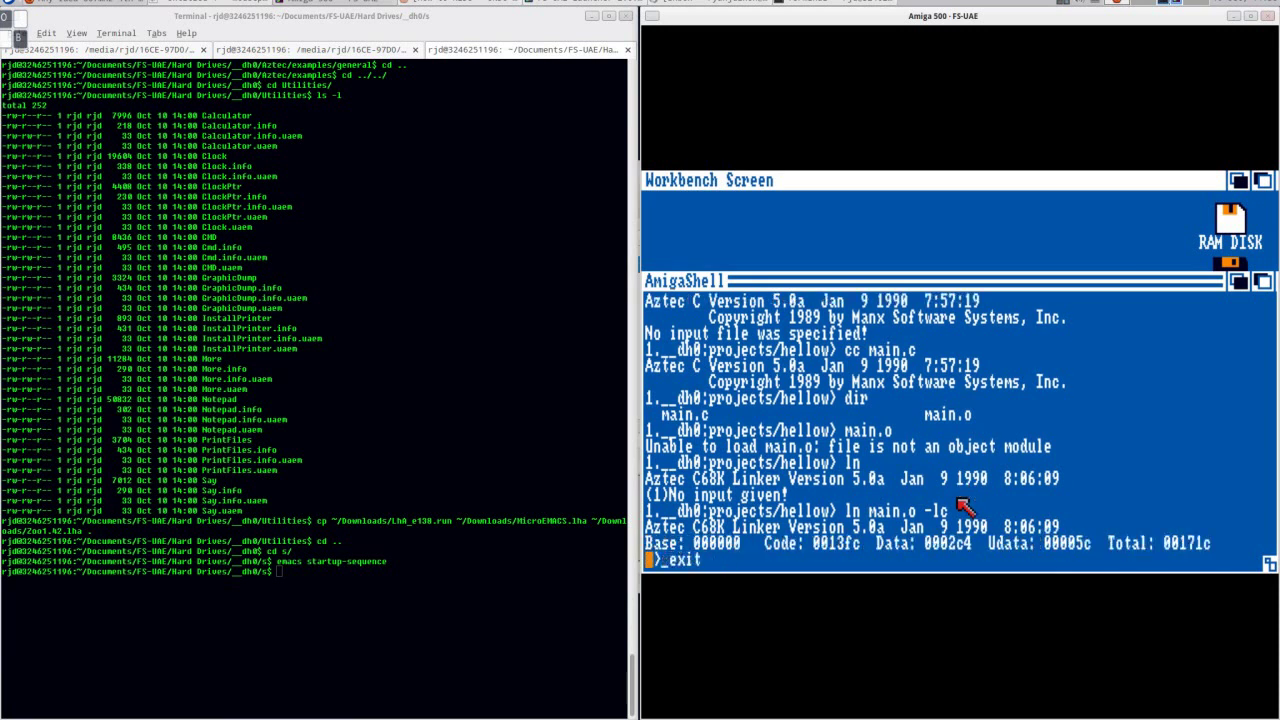
- List the hellow directory and run the linked main program
{"action": "type", "text": "dir"}
{"action": "key", "text": "Return"}
{"action": "type", "text": "main"}
{"action": "key", "text": "Return"}
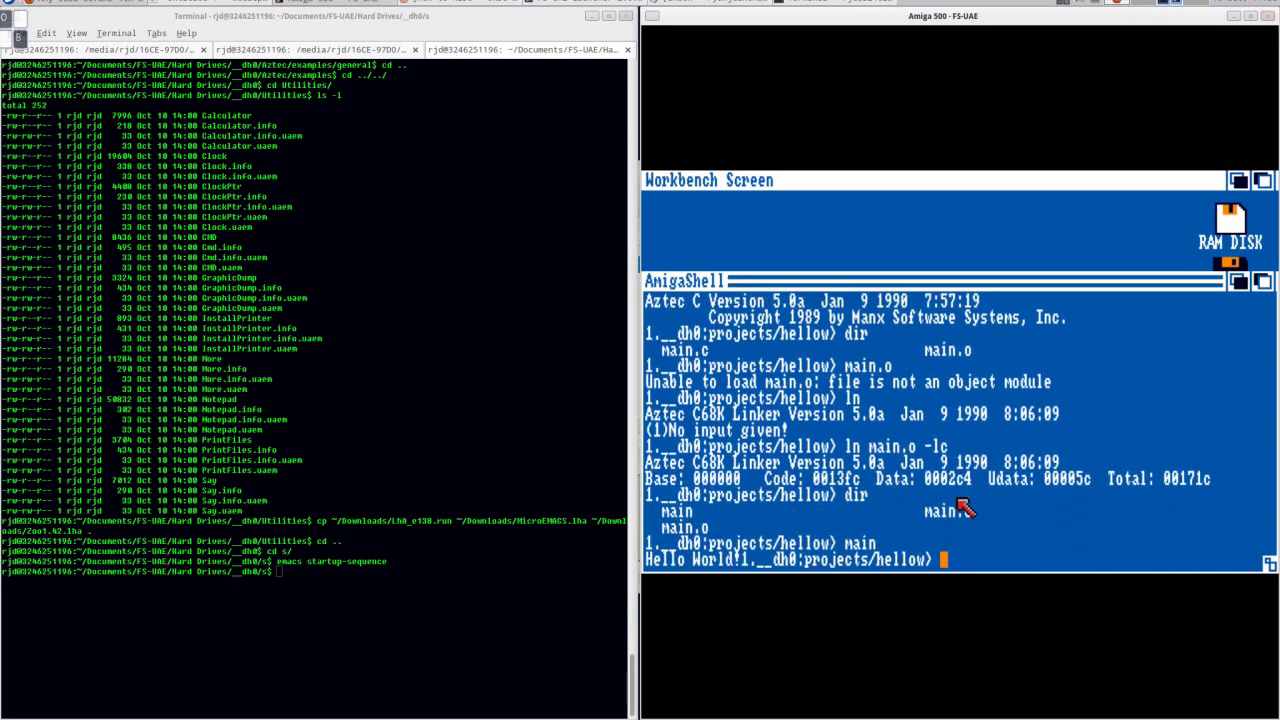
- Reopen main.c in emacs, add \n after Hello World! in the printf string, save the file and exit
{"action": "type", "text": "emacs main."}
{"action": "type", "text": "c"}
{"action": "key", "text": "Return"}
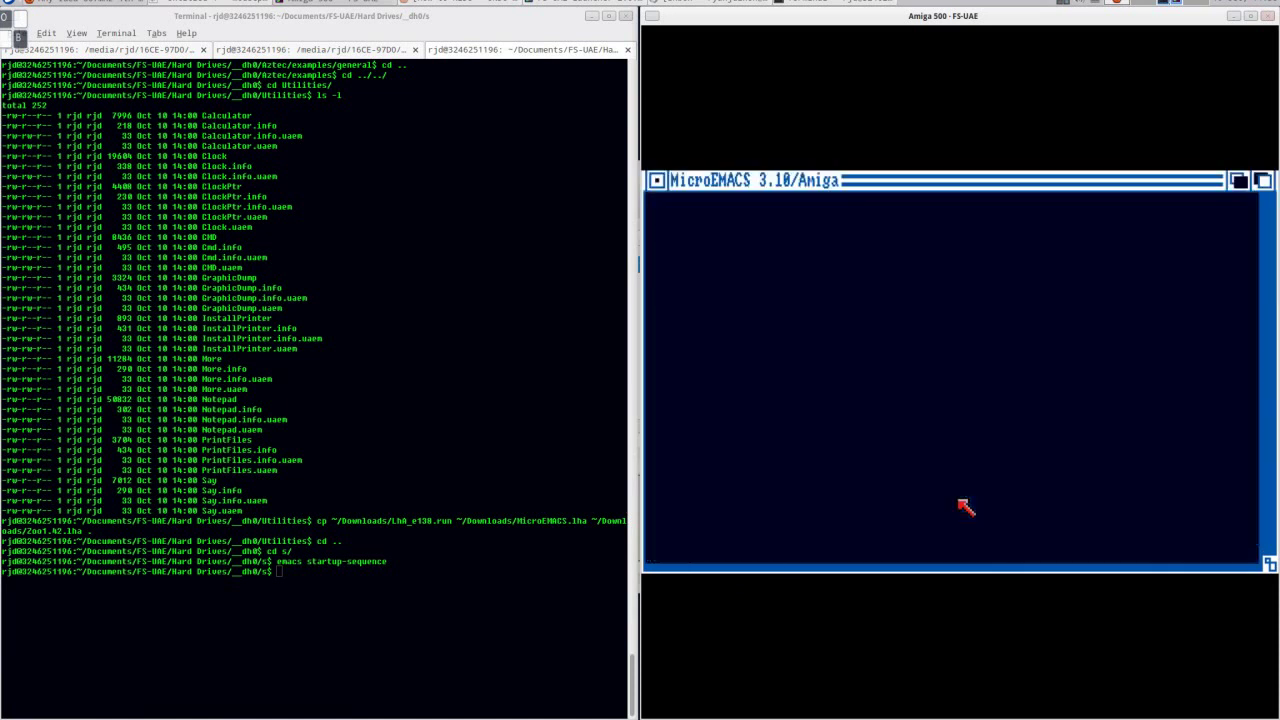
{"action": "key", "text": "Left"}
{"action": "key", "text": "Left"}
{"action": "key", "text": "Left"}
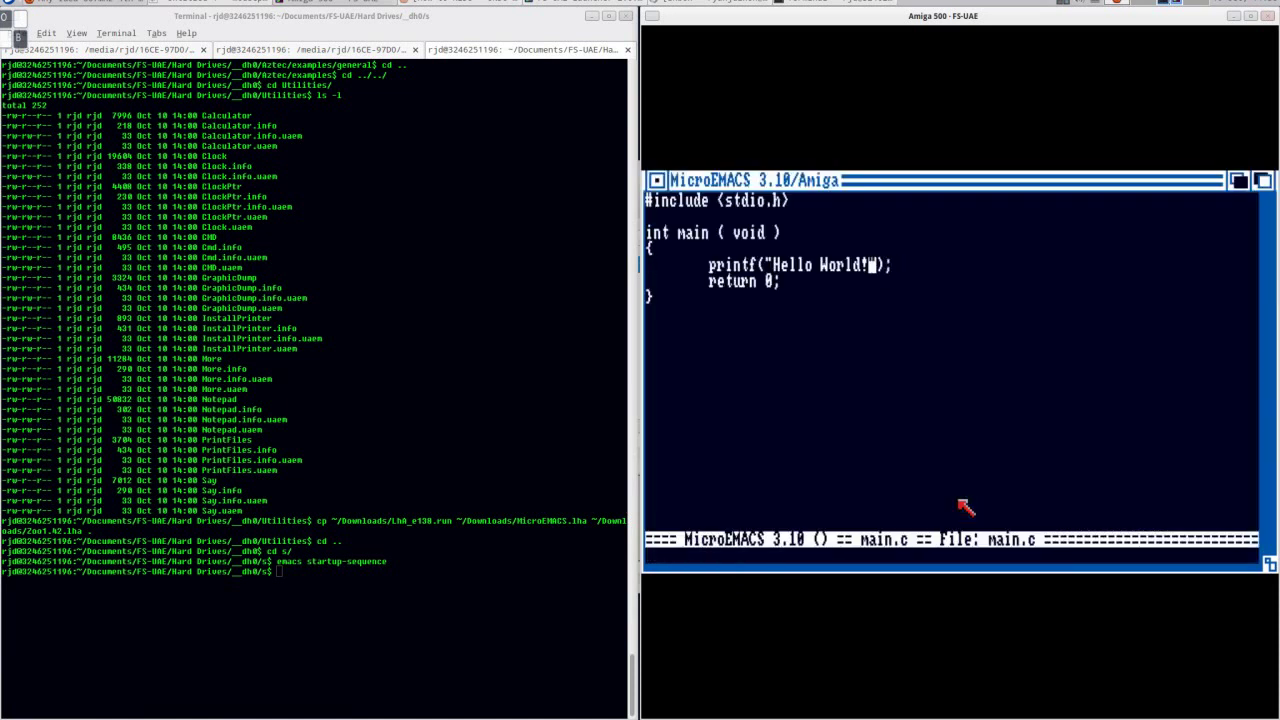
{"action": "key", "text": "backslash"}
{"action": "type", "text": "?"}
{"action": "key", "text": "BackSpace"}
{"action": "key", "text": "ctrl+x"}
{"action": "key", "text": "ctrl+c"}
{"action": "key", "text": "n"}
{"action": "key", "text": "ctrl+x"}
{"action": "key", "text": "ctrl+s"}
{"action": "key", "text": "ctrl+x"}
{"action": "key", "text": "ctrl+c"}
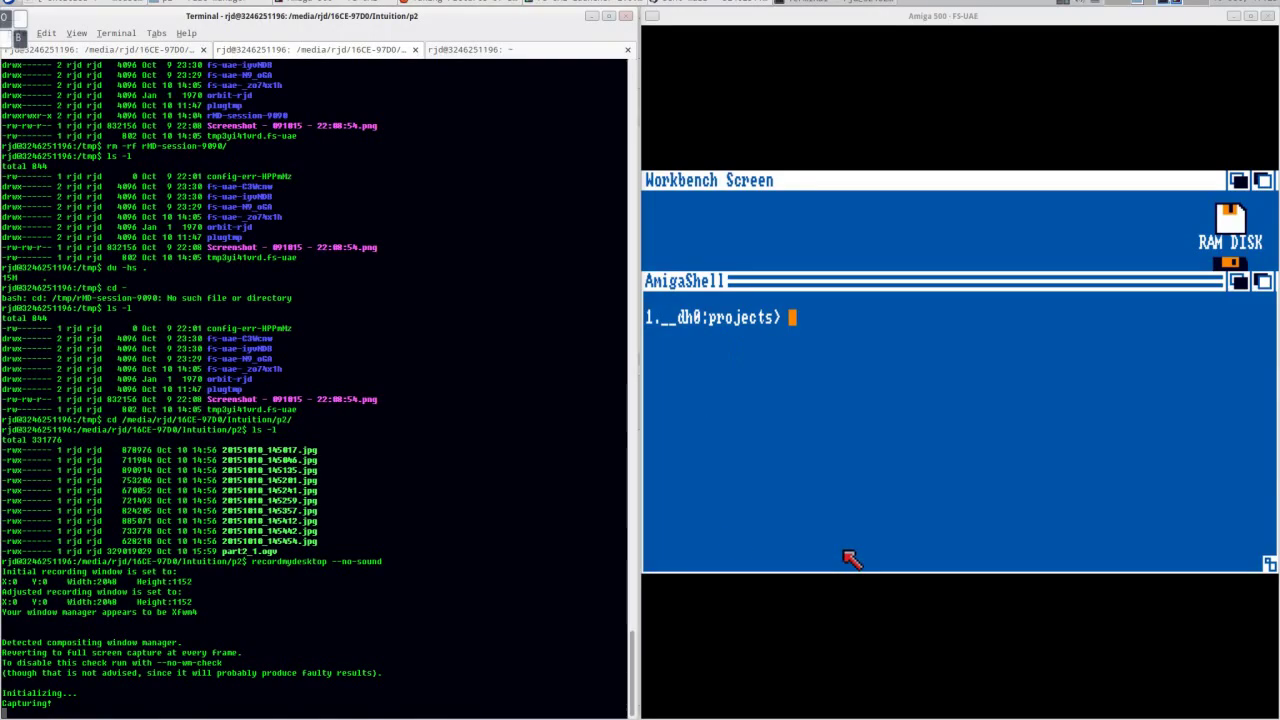
- In the AmigaShell, change to the Aztec examples directory on dh0: and list its contents
{"action": "left_click", "coordinate": [733, 345]}
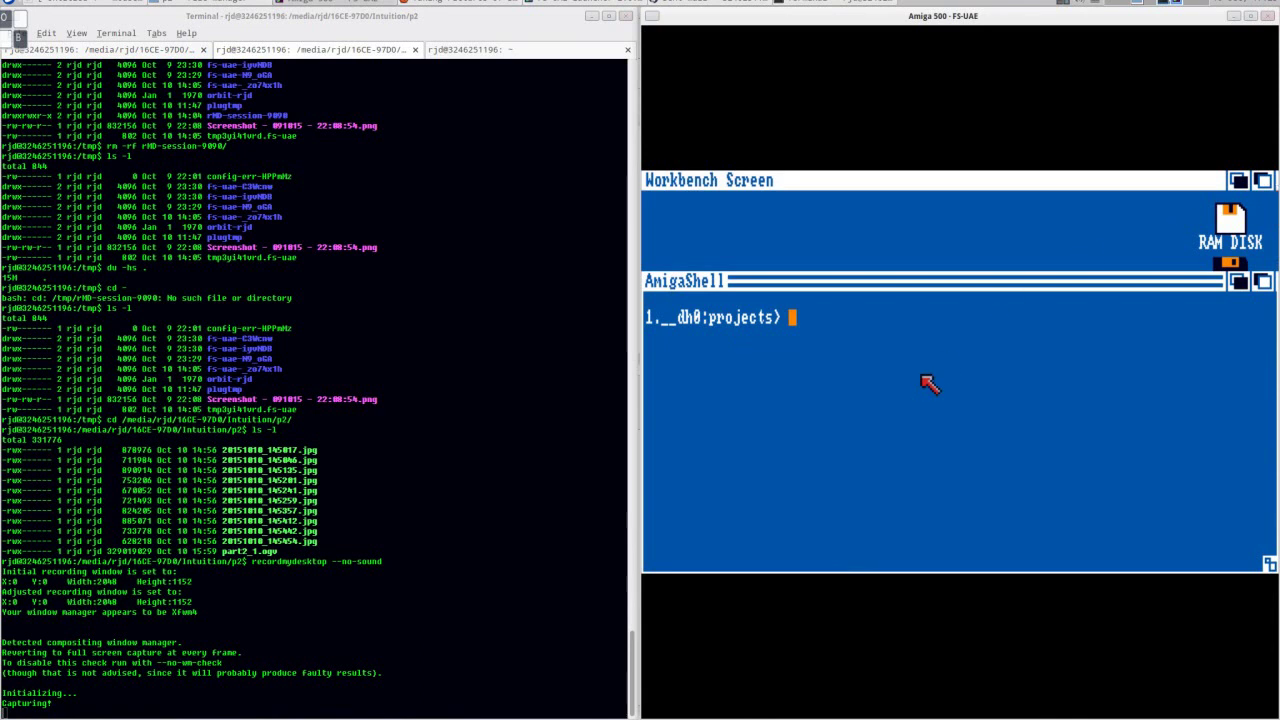
{"action": "type", "text": "cd dh0:"}
{"action": "key", "text": "Return"}
{"action": "type", "text": "cd aztec"}
{"action": "key", "text": "Return"}
{"action": "type", "text": "cd exmaple"}
{"action": "key", "text": "Return"}
{"action": "type", "text": "cd exmapl"}
{"action": "key", "text": "BackSpace"}
{"action": "key", "text": "BackSpace"}
{"action": "key", "text": "BackSpace"}
{"action": "key", "text": "BackSpace"}
{"action": "type", "text": "amples"}
{"action": "key", "text": "Return"}
{"action": "type", "text": "dir"}
{"action": "key", "text": "Return"}
- Change to the general examples directory and list its files
{"action": "type", "text": "cd g"}
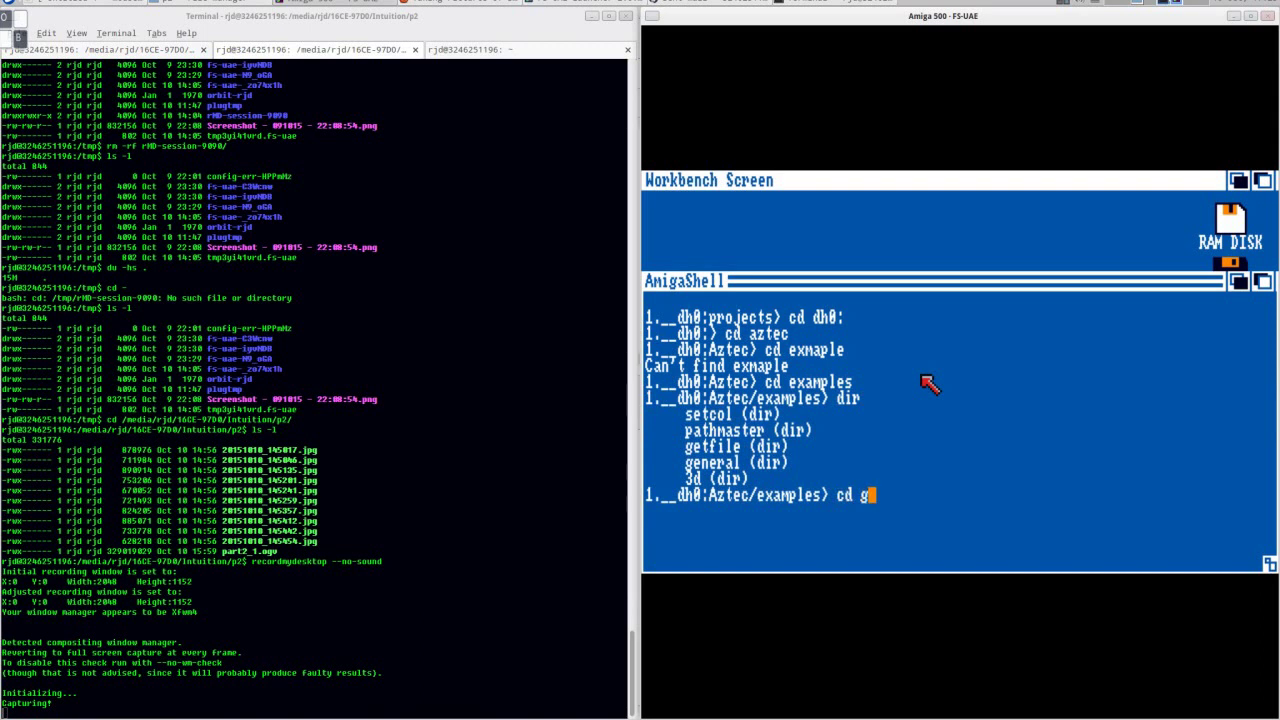
{"action": "key", "text": "BackSpace"}
{"action": "type", "text": "general"}
{"action": "key", "text": "Return"}
{"action": "type", "text": "ls -l"}
{"action": "key", "text": "Return"}
- Display the contents of the general examples' makefile in the shell with the type command
{"action": "type", "text": "typemake"}
{"action": "key", "text": "BackSpace"}
{"action": "key", "text": "BackSpace"}
{"action": "key", "text": "BackSpace"}
{"action": "key", "text": "BackSpace"}
{"action": "type", "text": "makefile"}
{"action": "key", "text": "Return"}
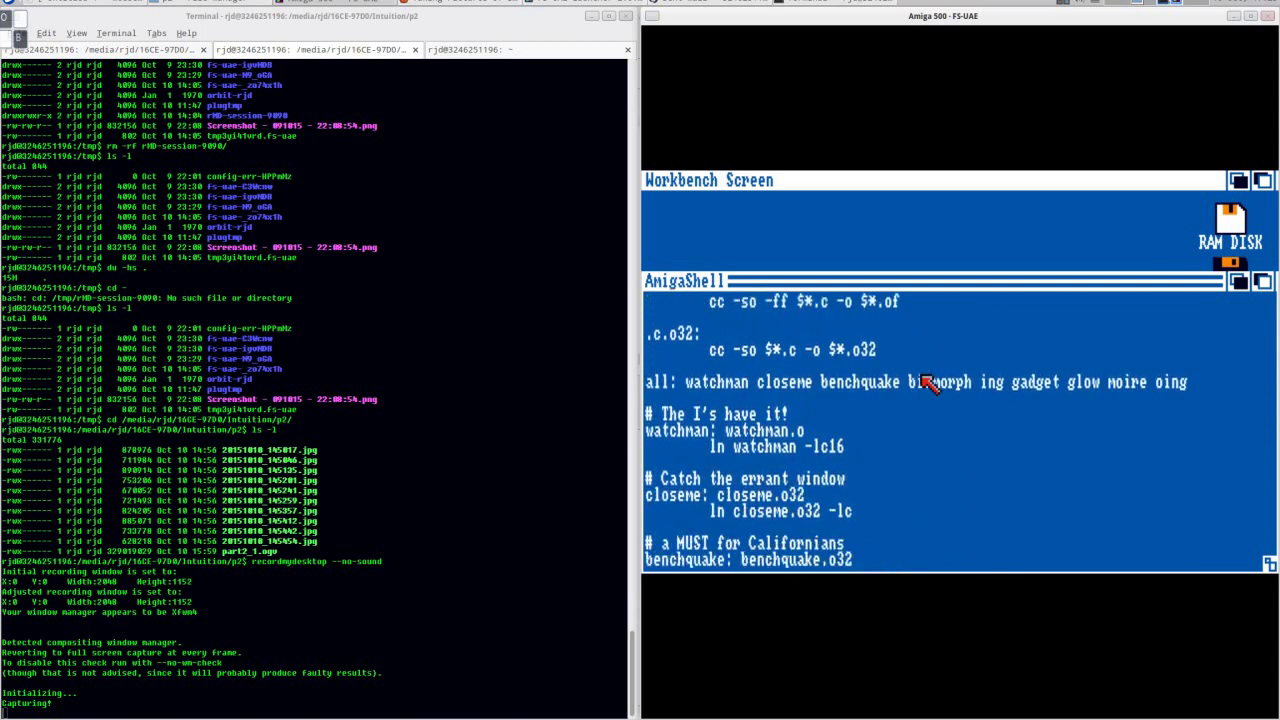
- Open makefile in emacs and search for the occurrences of "closeme"
{"action": "type", "text": "emacs makefile"}
{"action": "key", "text": "Return"}
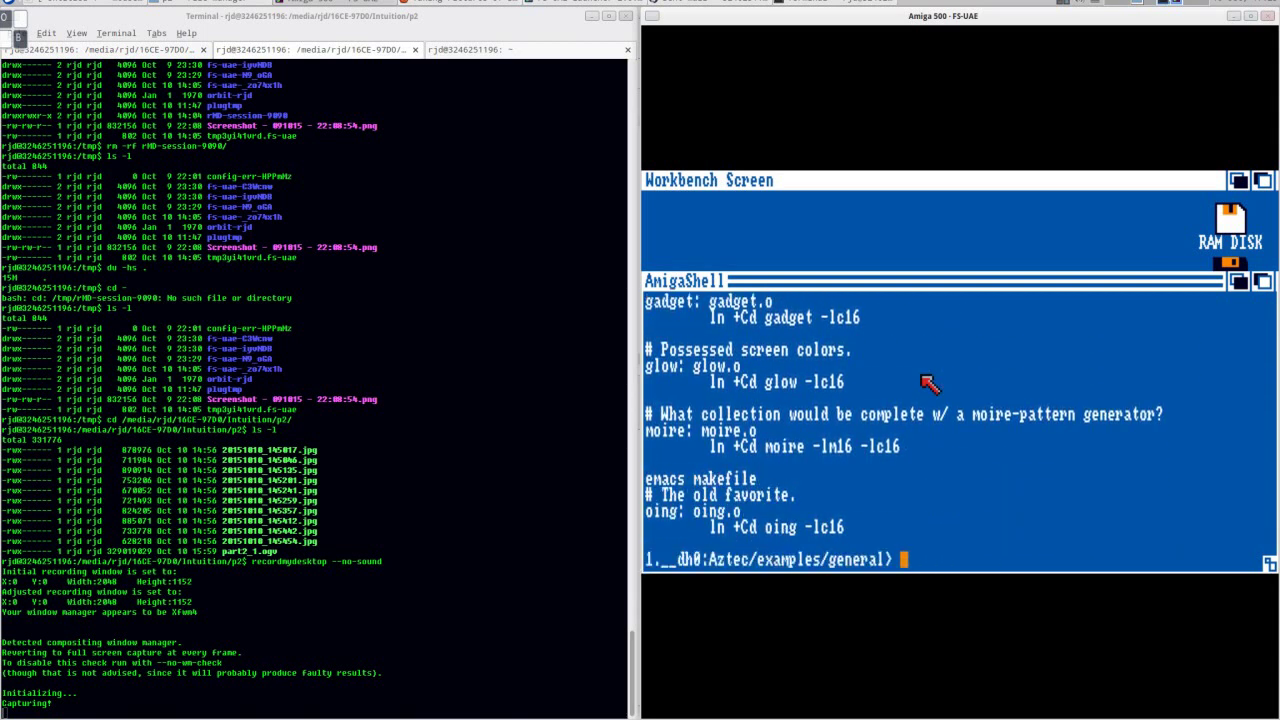
{"action": "key", "text": "Down"}
{"action": "key", "text": "Down"}
{"action": "key", "text": "Down"}
{"action": "key", "text": "Down"}
{"action": "key", "text": "Down"}
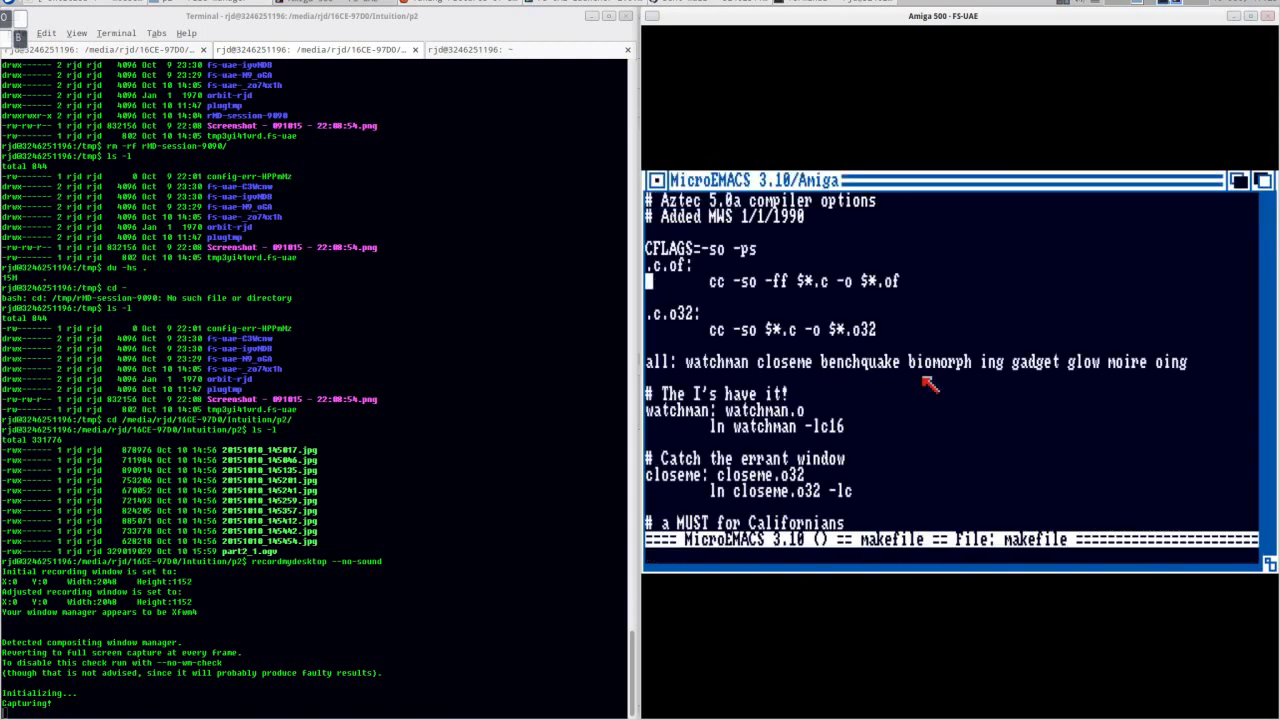
{"action": "key", "text": "ctrl+s"}
{"action": "type", "text": "closeme"}
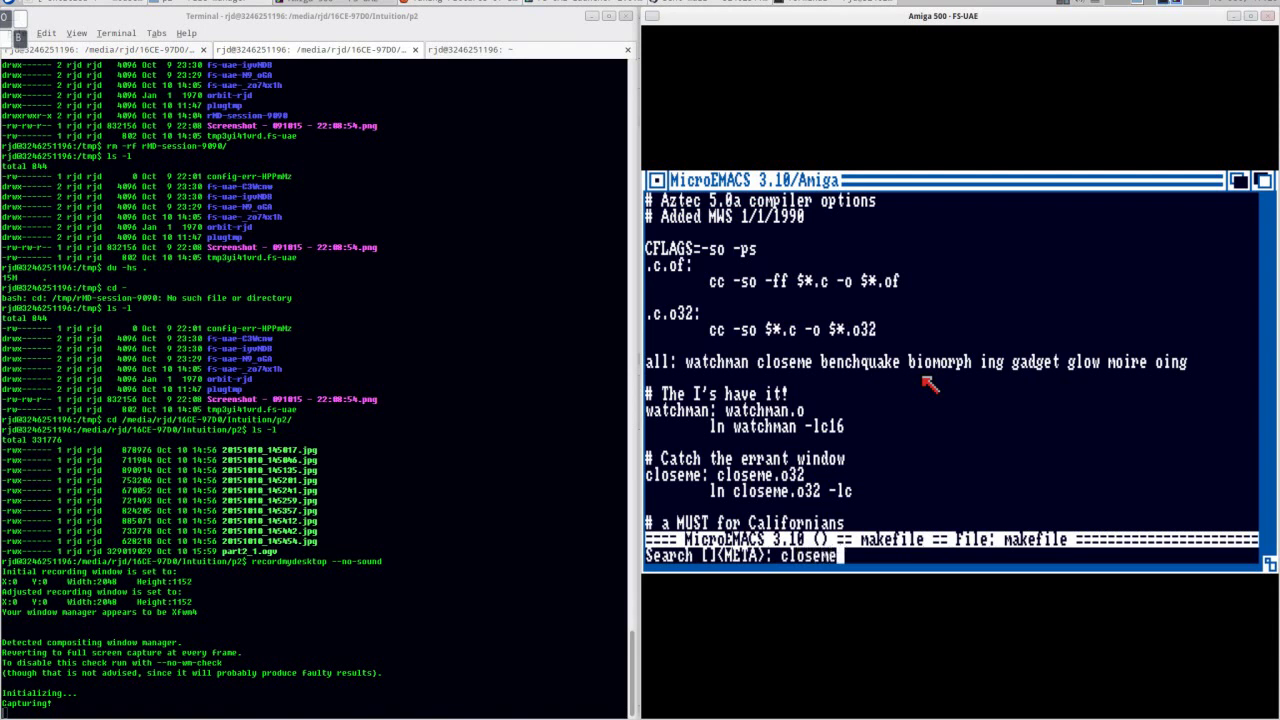
{"action": "key", "text": "Escape"}
{"action": "key", "text": "ctrl+s"}
{"action": "key", "text": "Escape"}
{"action": "key", "text": "Right"}
{"action": "key", "text": "Right"}
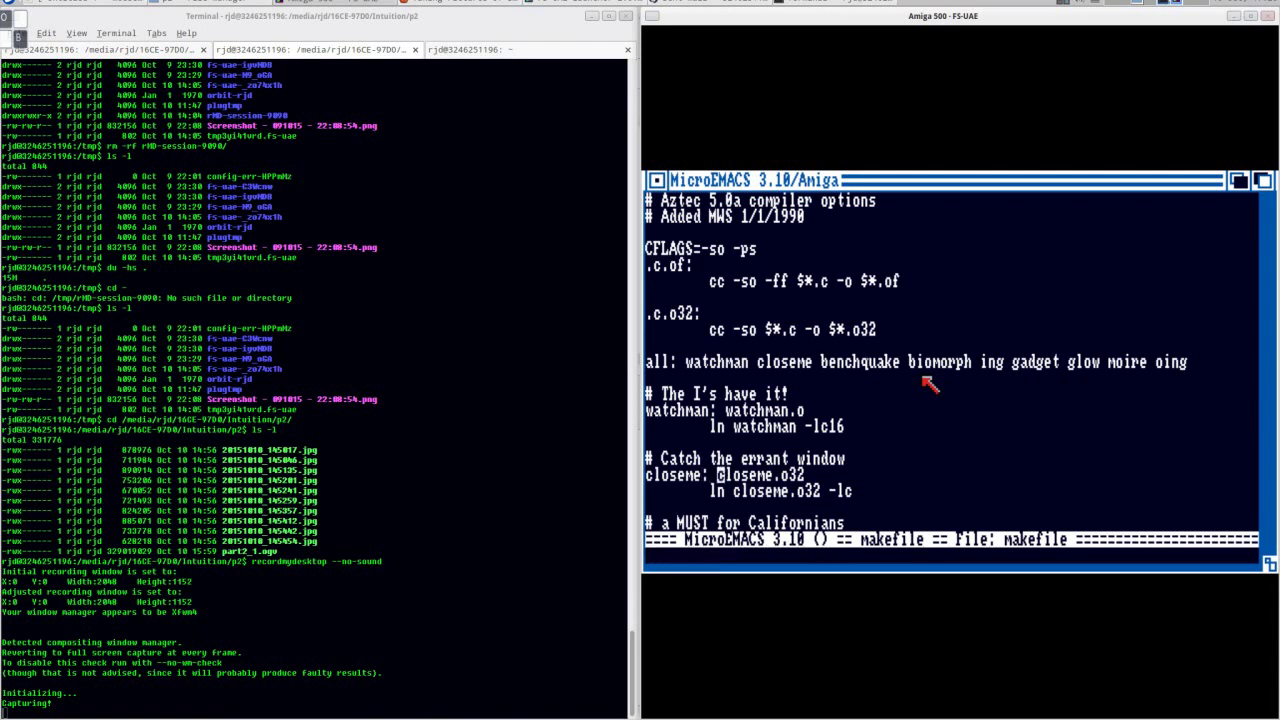
- Search the makefile for "closeme.o32" and examine the build rules that follow it
{"action": "key", "text": "ctrl+s"}
{"action": "type", "text": "closeme."}
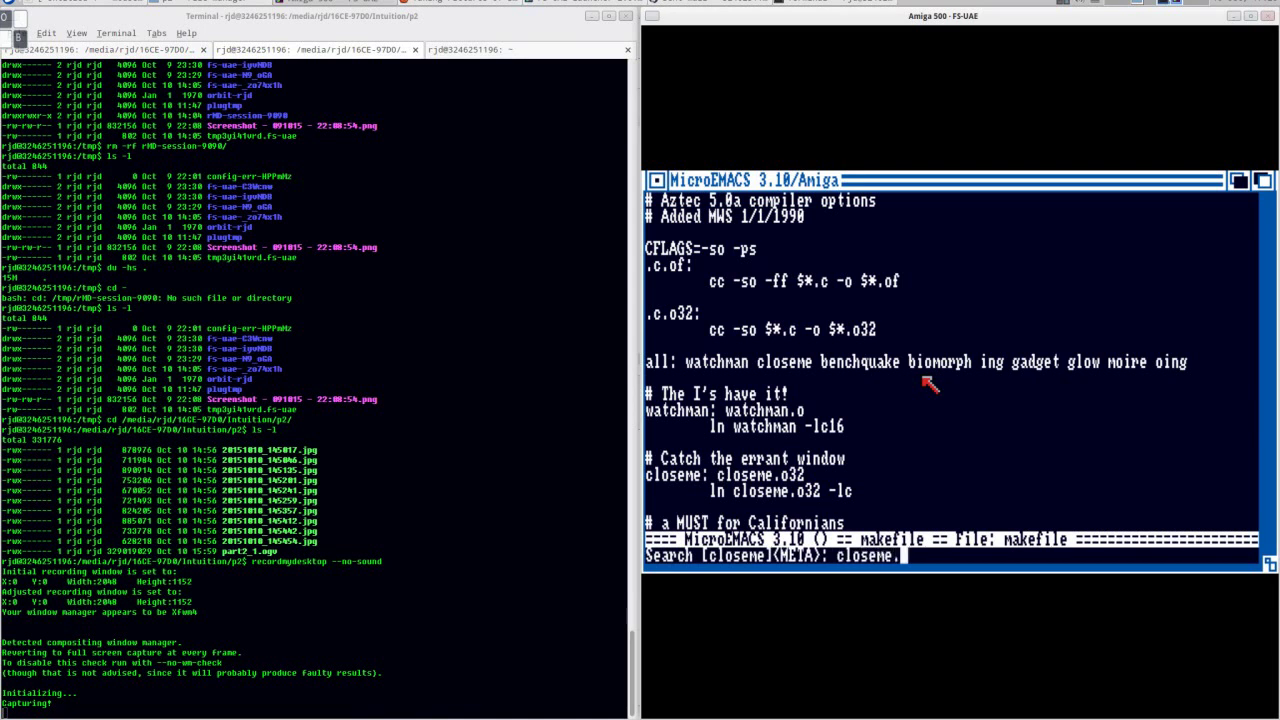
{"action": "type", "text": "o32"}
{"action": "key", "text": "Escape"}
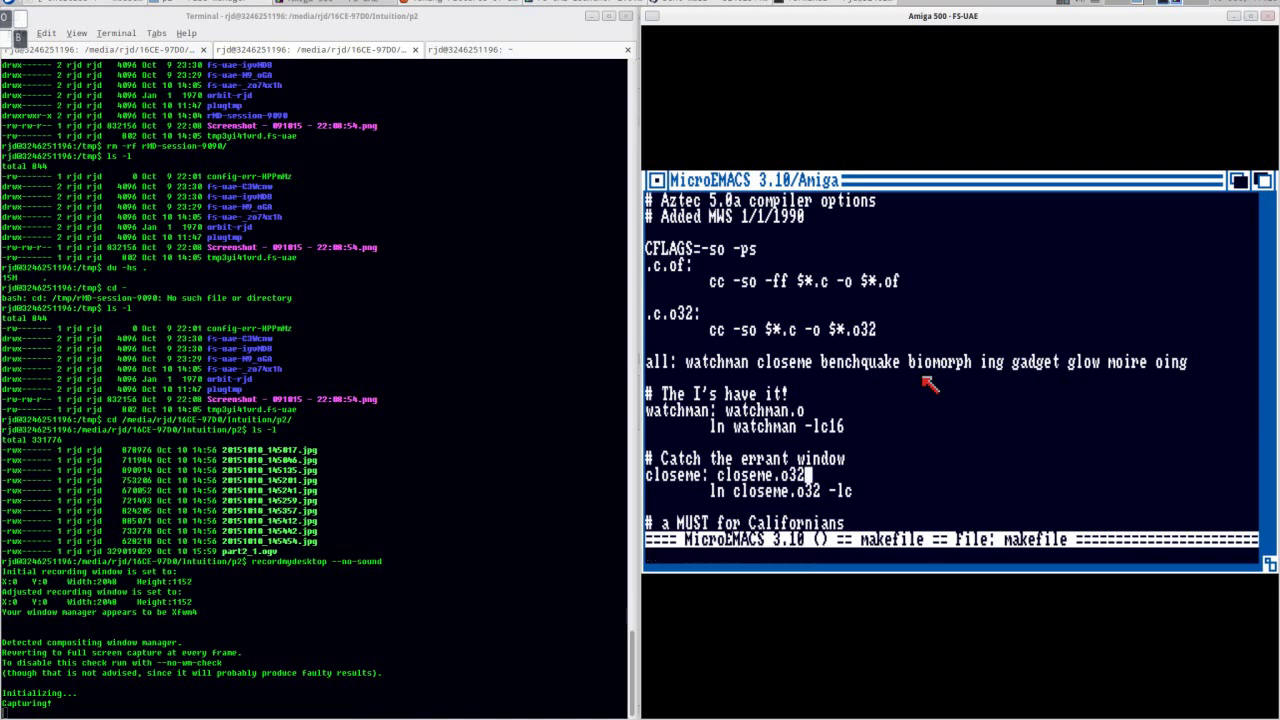
{"action": "key", "text": "ctrl+s"}
{"action": "key", "text": "Escape"}
{"action": "key", "text": "ctrl+s"}
{"action": "key", "text": "Return"}
{"action": "key", "text": "Up"}
{"action": "key", "text": "ctrl+v"}
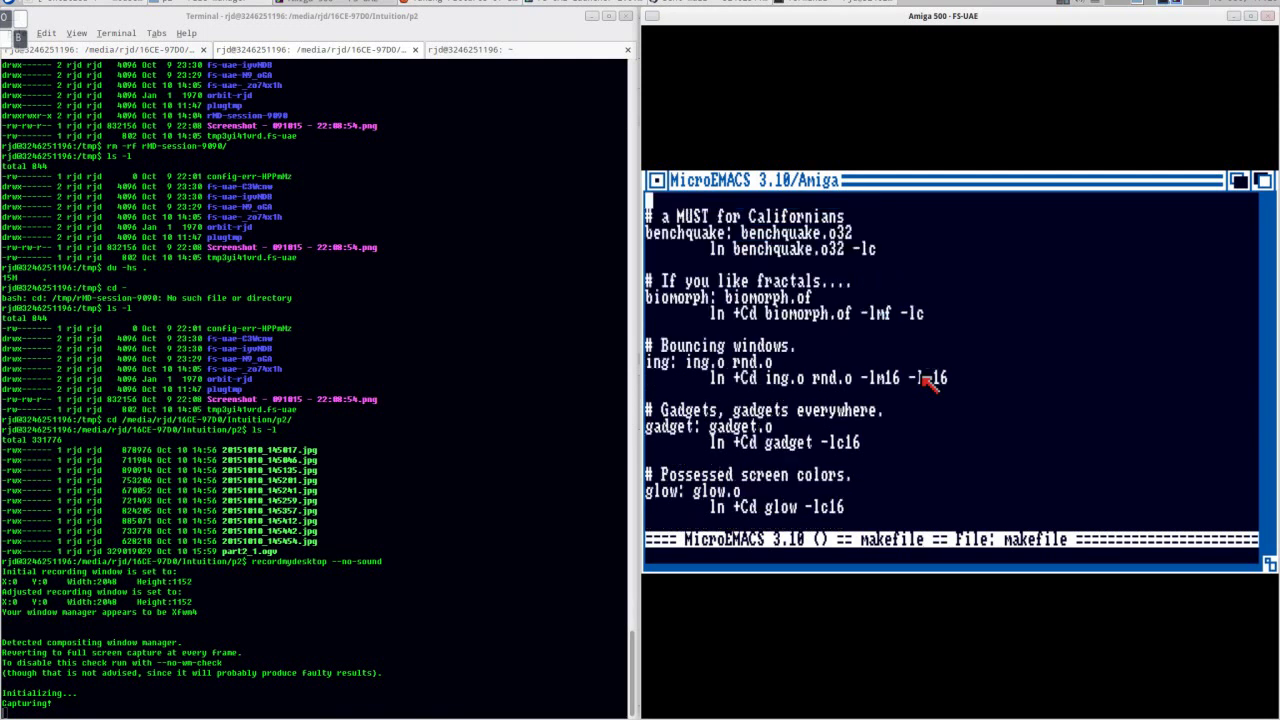
- Examine the makefile's remaining link rules and its compiler options at the start of the file, and exit emacs
{"action": "key", "text": "Down"}
{"action": "key", "text": "ctrl+v"}
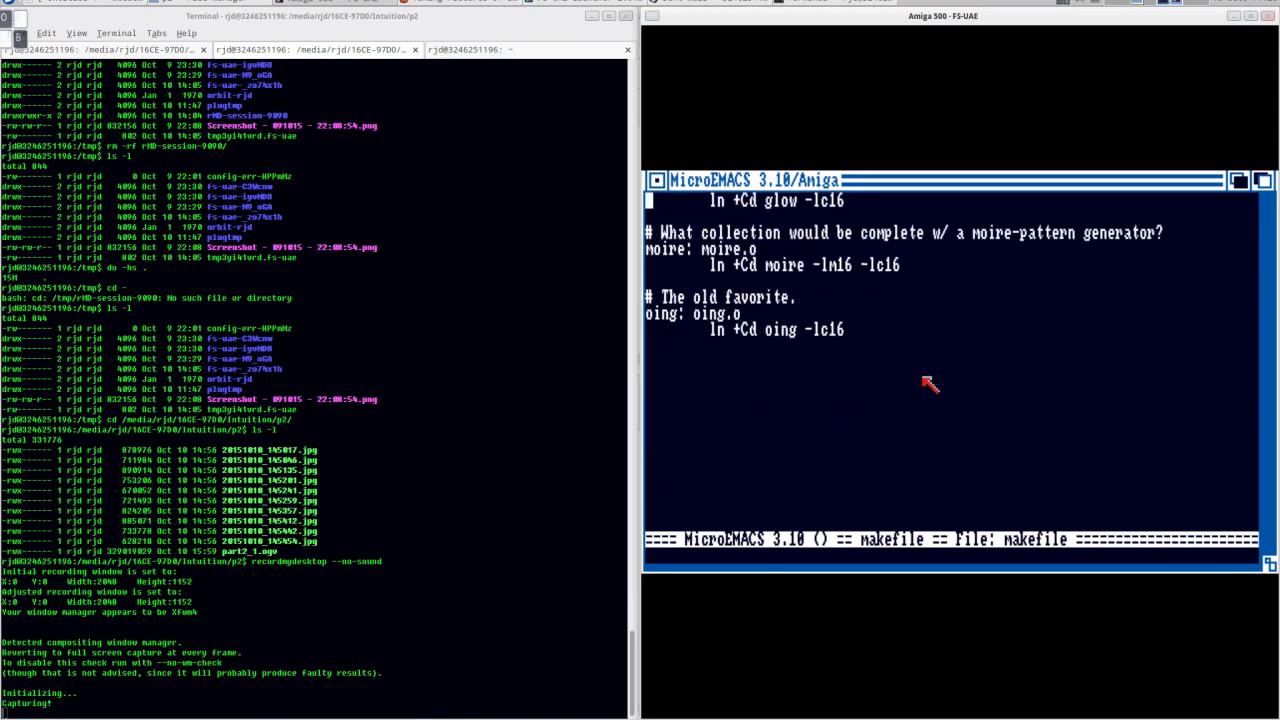
{"action": "key", "text": "alt+v"}
{"action": "key", "text": "Up"}
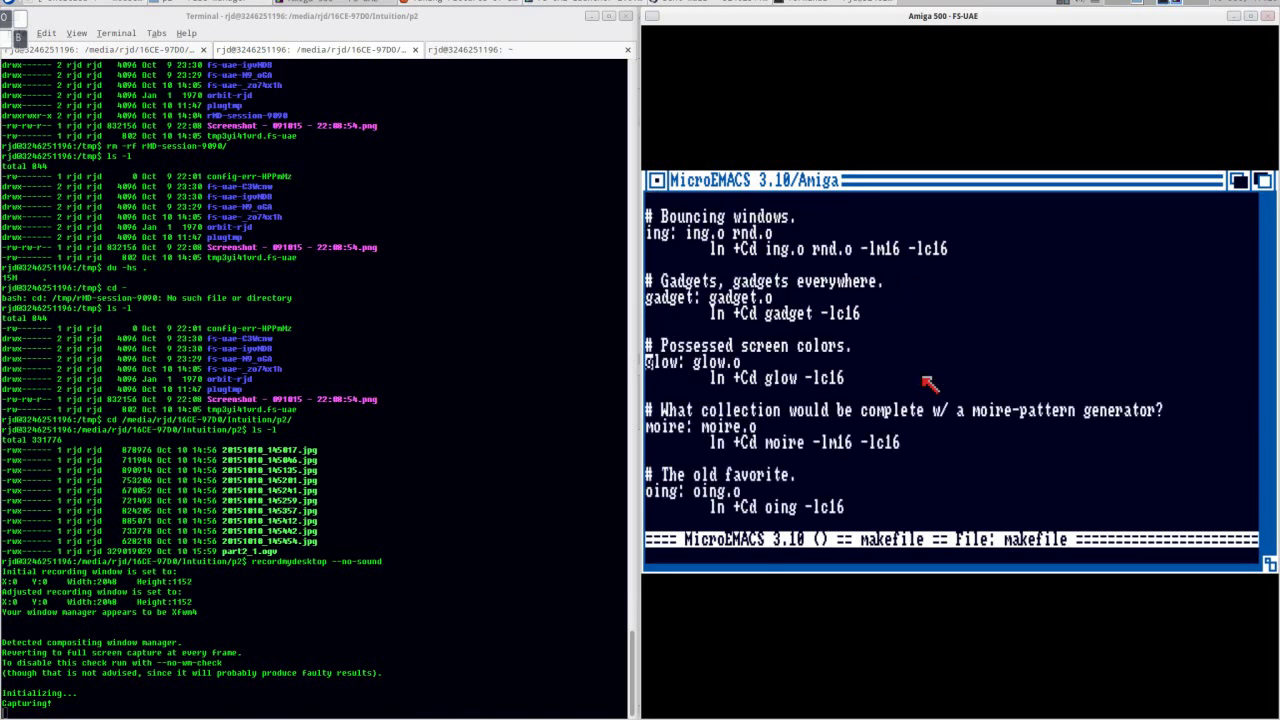
{"action": "key", "text": "Left"}
{"action": "key", "text": "ctrl+a"}
{"action": "key", "text": "ctrl+r"}
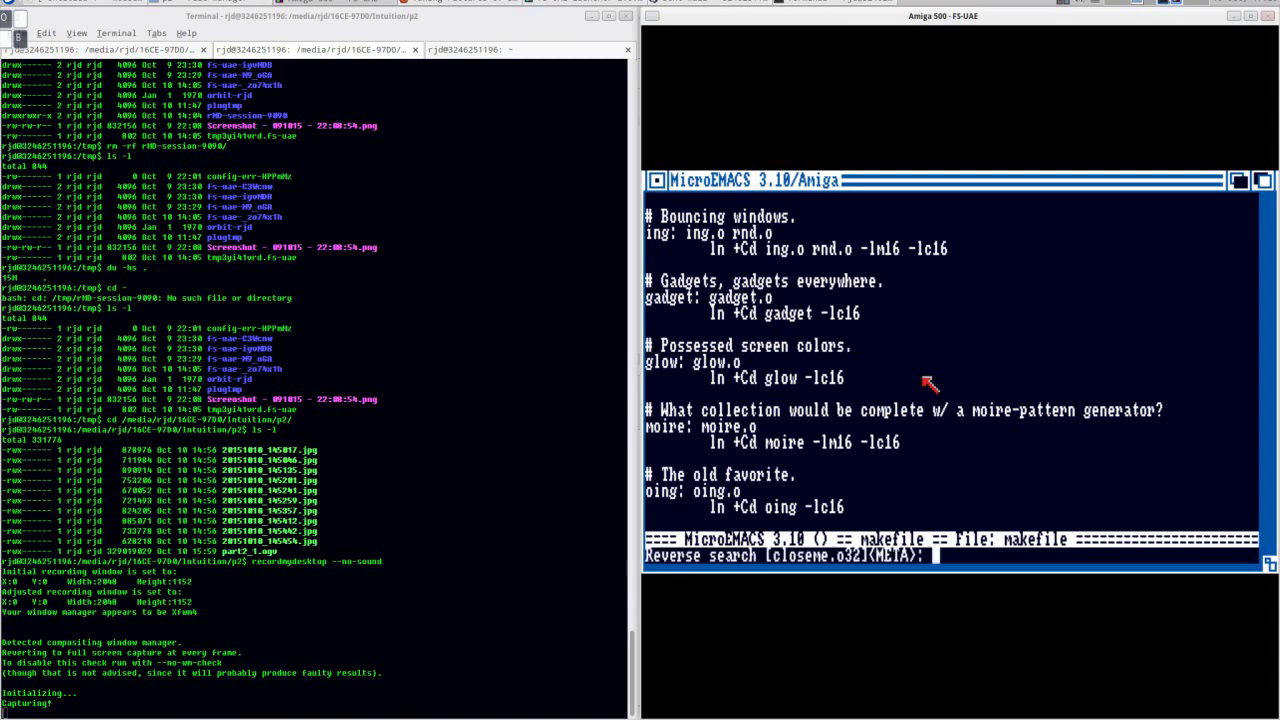
{"action": "key", "text": "ctrl+g"}
{"action": "key", "text": "ctrl+z"}
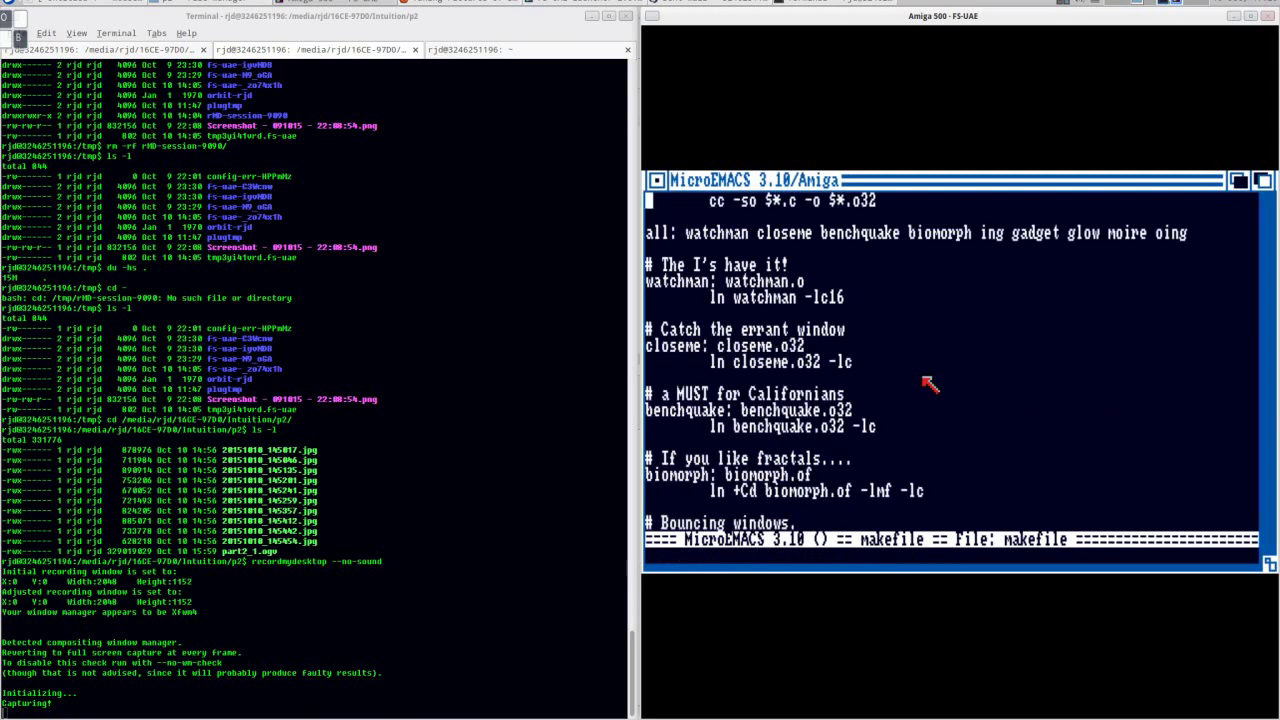
{"action": "key", "text": "ctrl+z"}
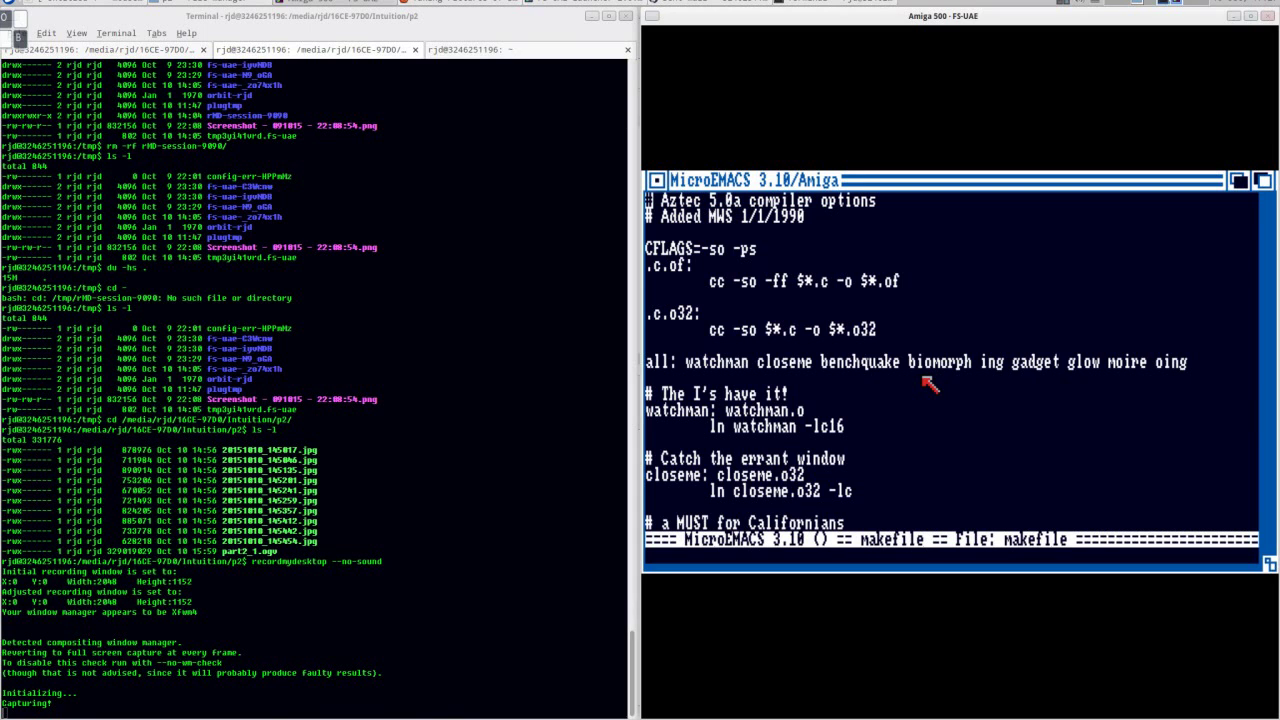
{"action": "key", "text": "ctrl+x"}
{"action": "key", "text": "ctrl+c"}
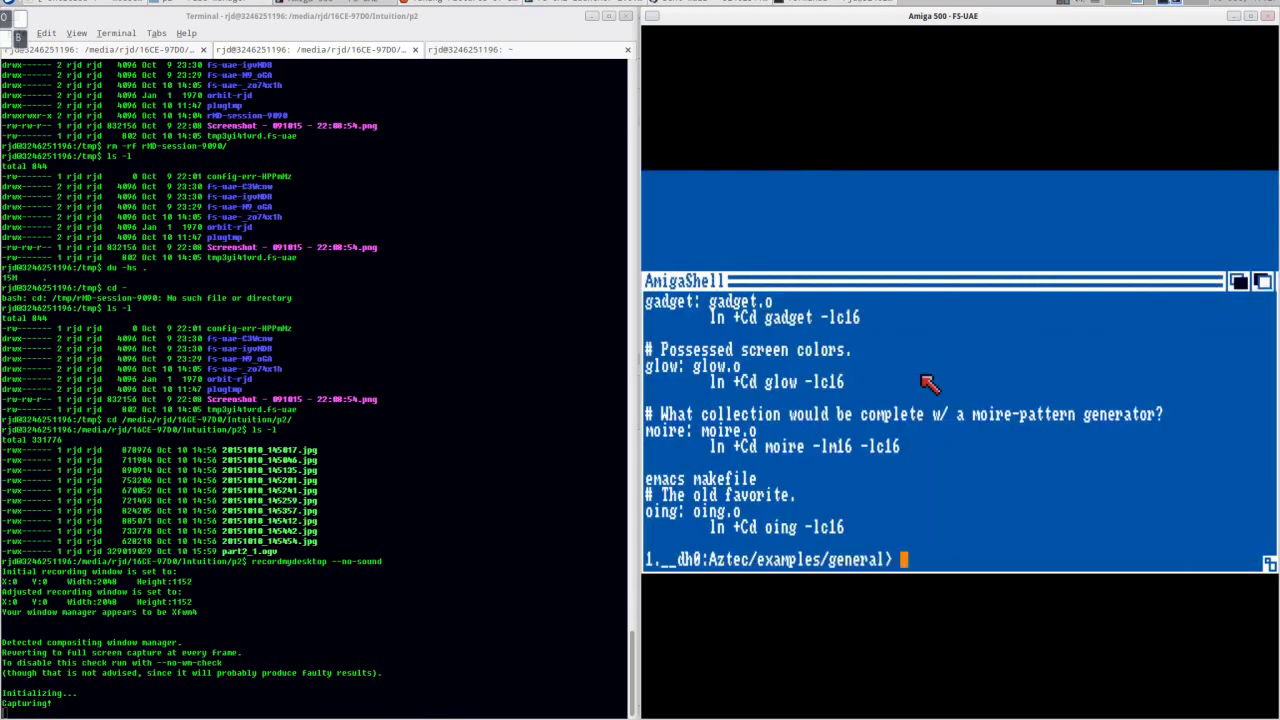
- Build the closeme example with make and list the directory's files in long format
{"action": "type", "text": "make close"}
{"action": "type", "text": "me"}
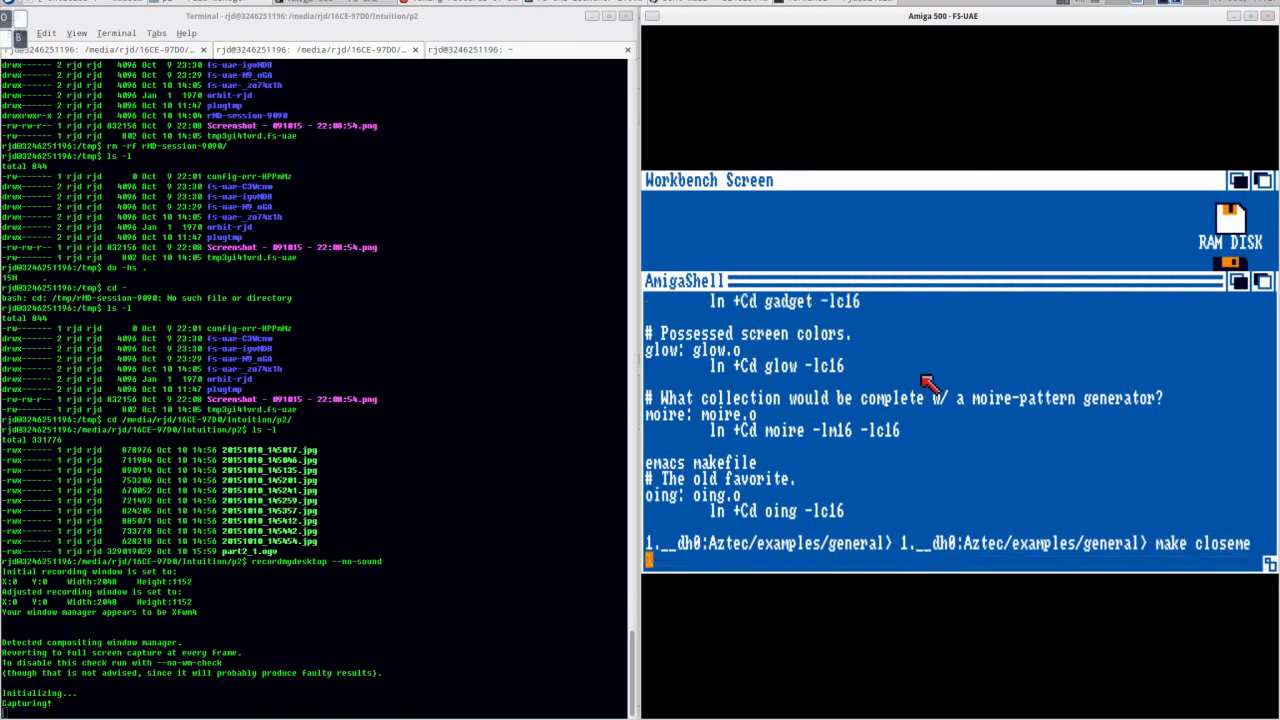
{"action": "key", "text": "Return"}
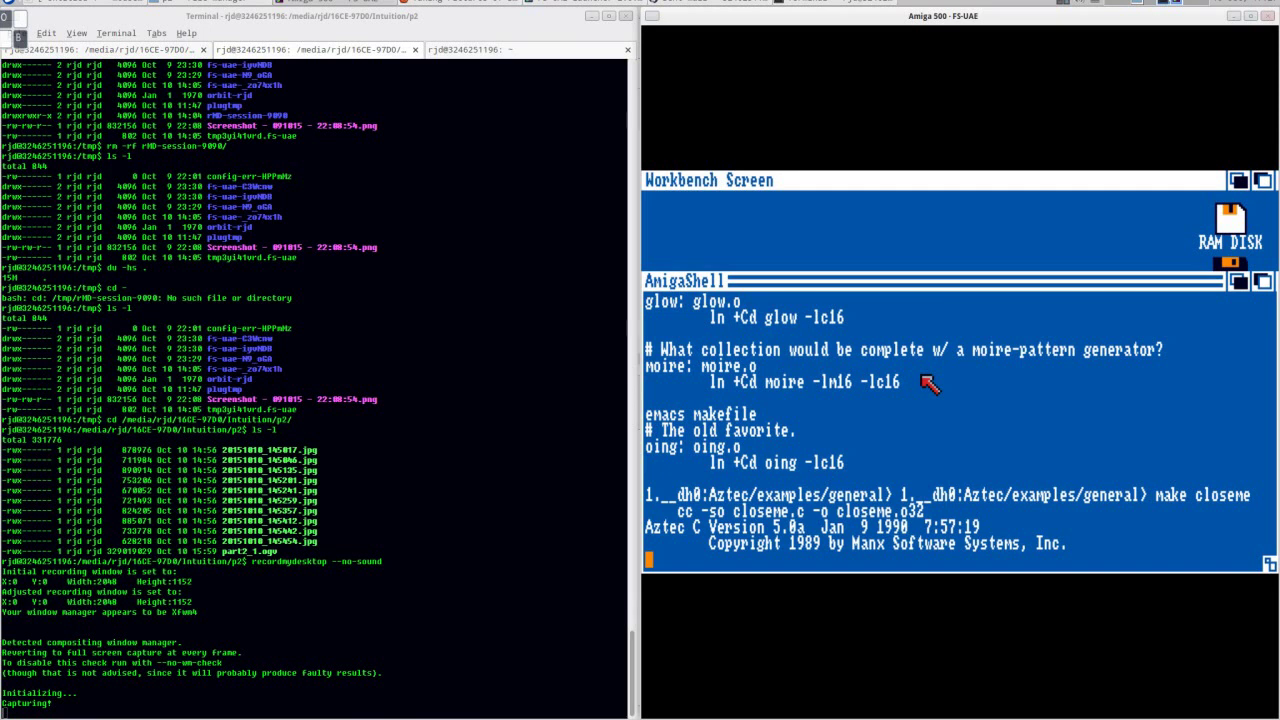
{"action": "left_click", "coordinate": [893, 252]}
{"action": "right_click", "coordinate": [893, 252]}
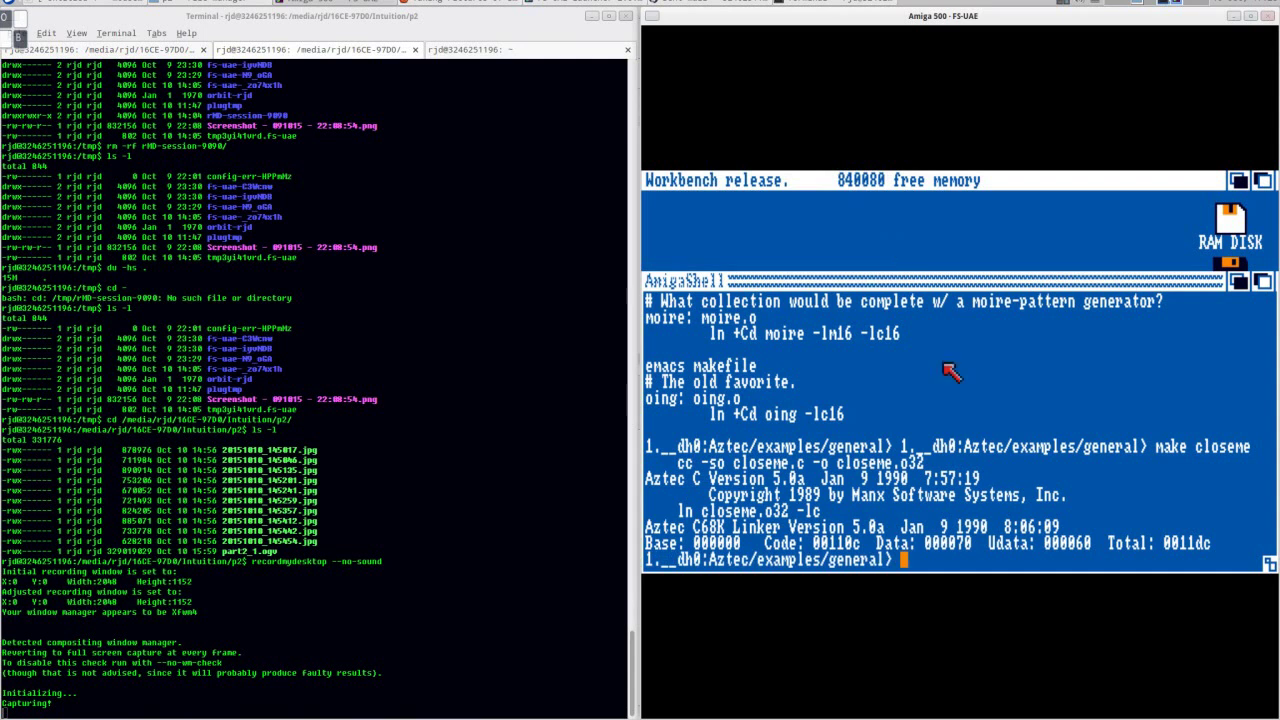
{"action": "left_click", "coordinate": [1013, 467]}
{"action": "type", "text": "ls -l"}
{"action": "key", "text": "Return"}
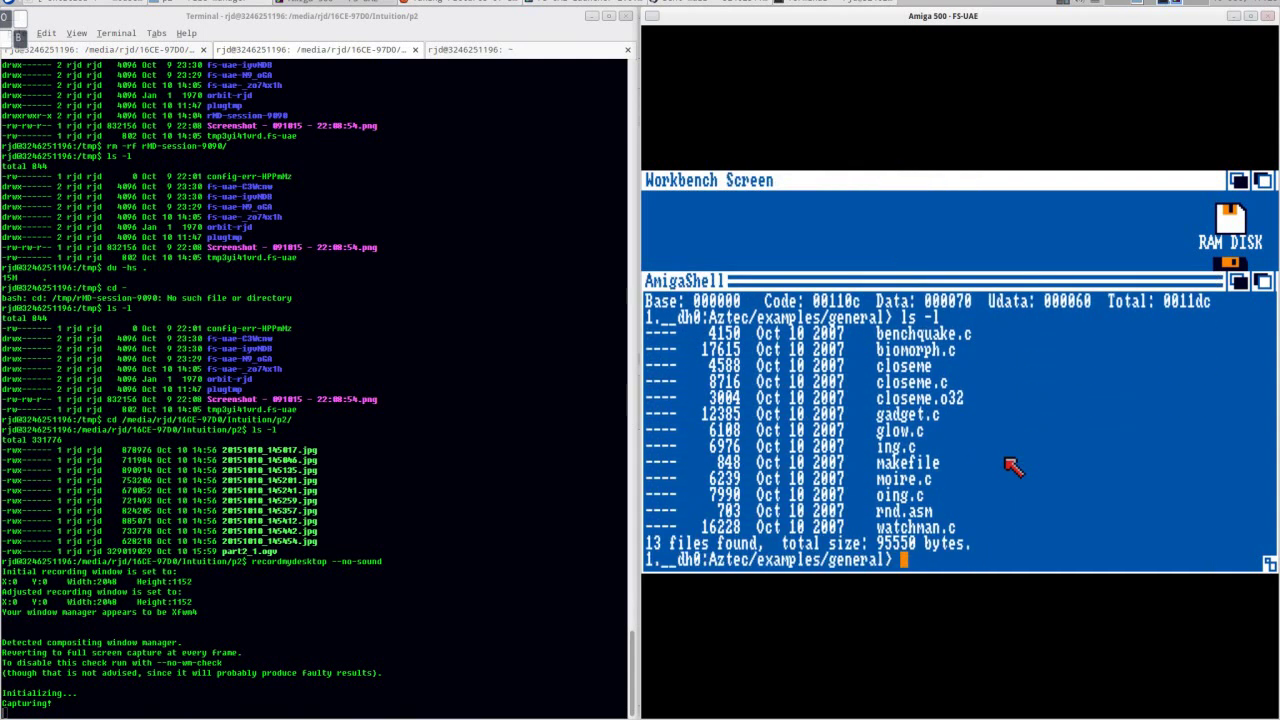
- Run closeme and try repeatedly to close its CloseMe window
{"action": "type", "text": "closeme"}
{"action": "key", "text": "Return"}
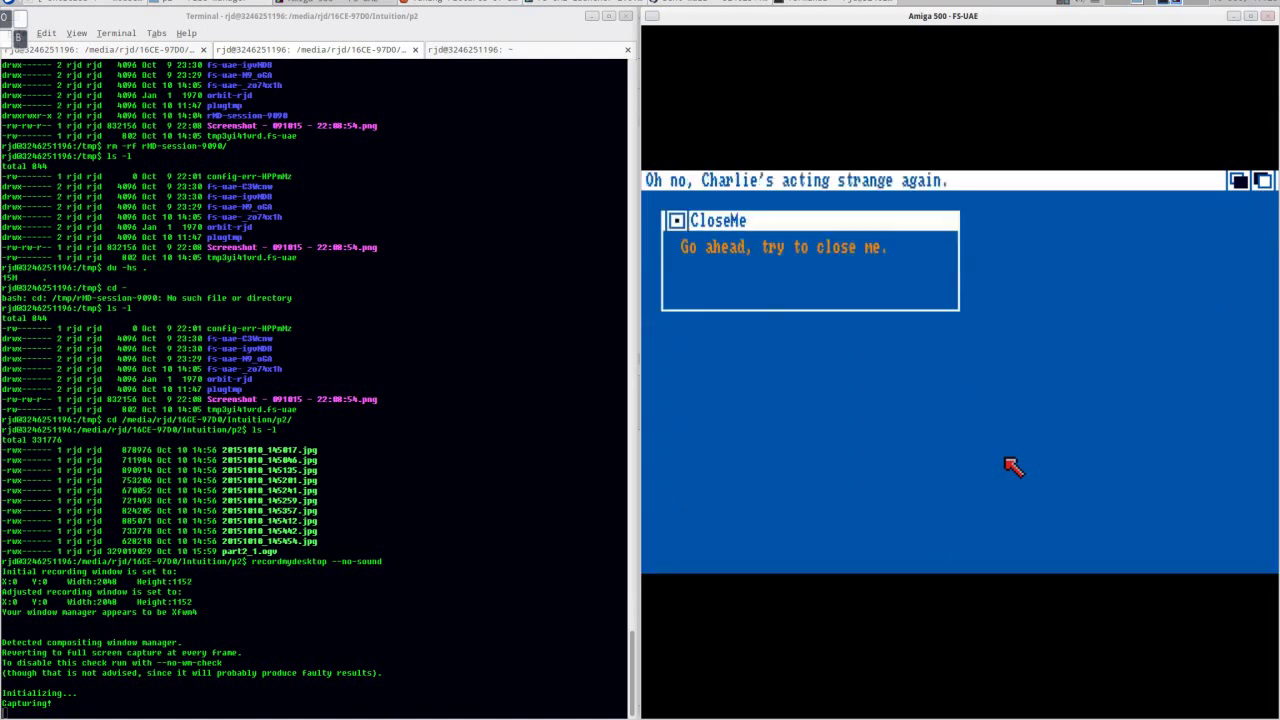
{"action": "left_click", "coordinate": [677, 220]}
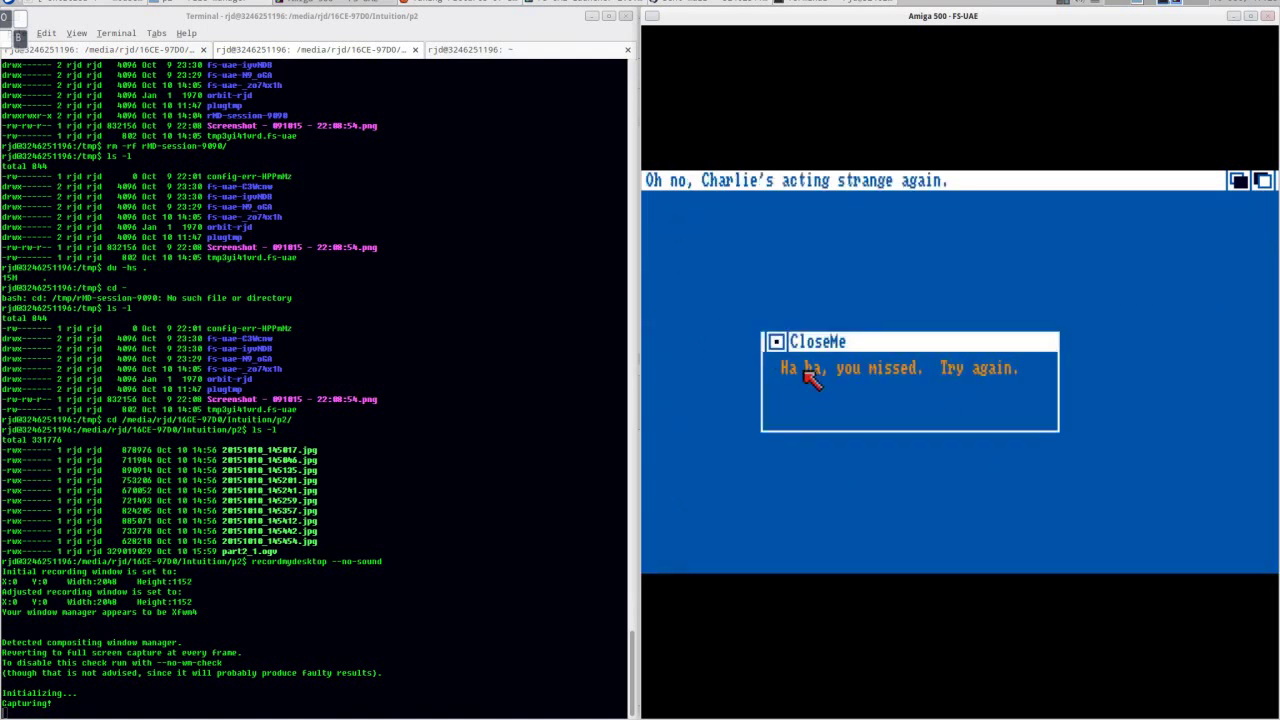
{"action": "left_click", "coordinate": [780, 338]}
{"action": "left_click", "coordinate": [895, 261]}
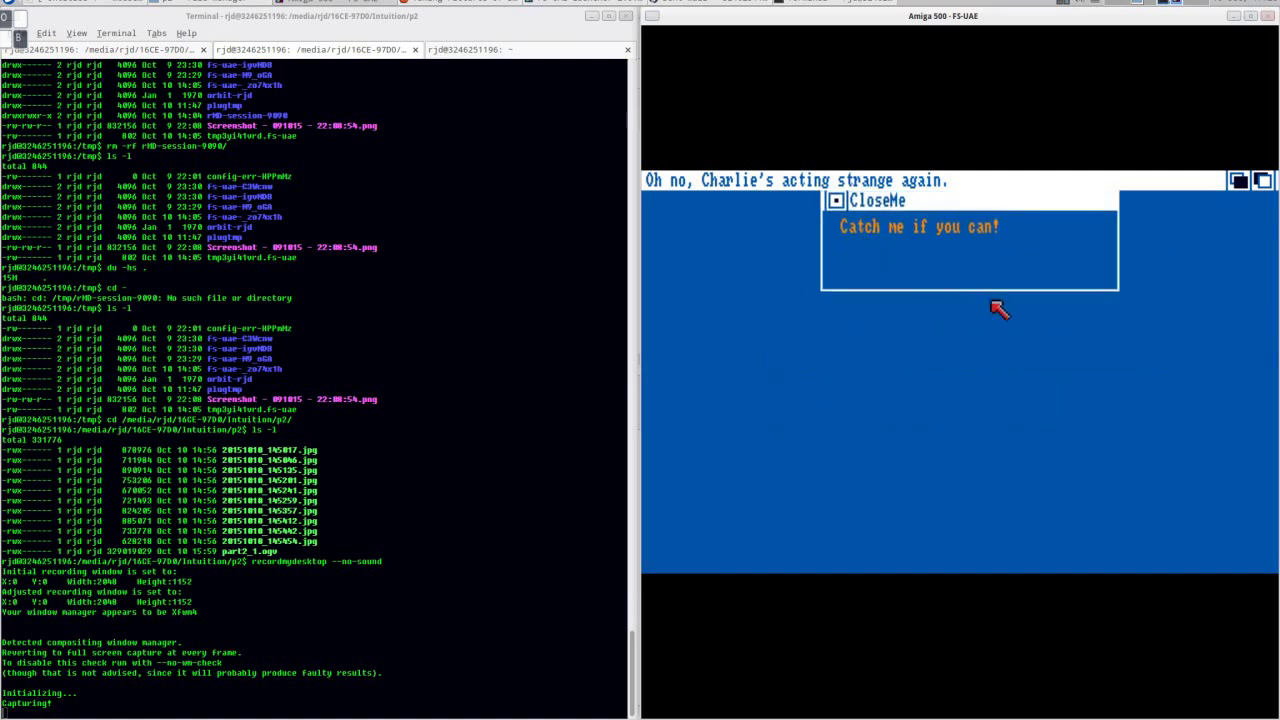
{"action": "left_click", "coordinate": [837, 201]}
{"action": "left_click", "coordinate": [852, 182]}
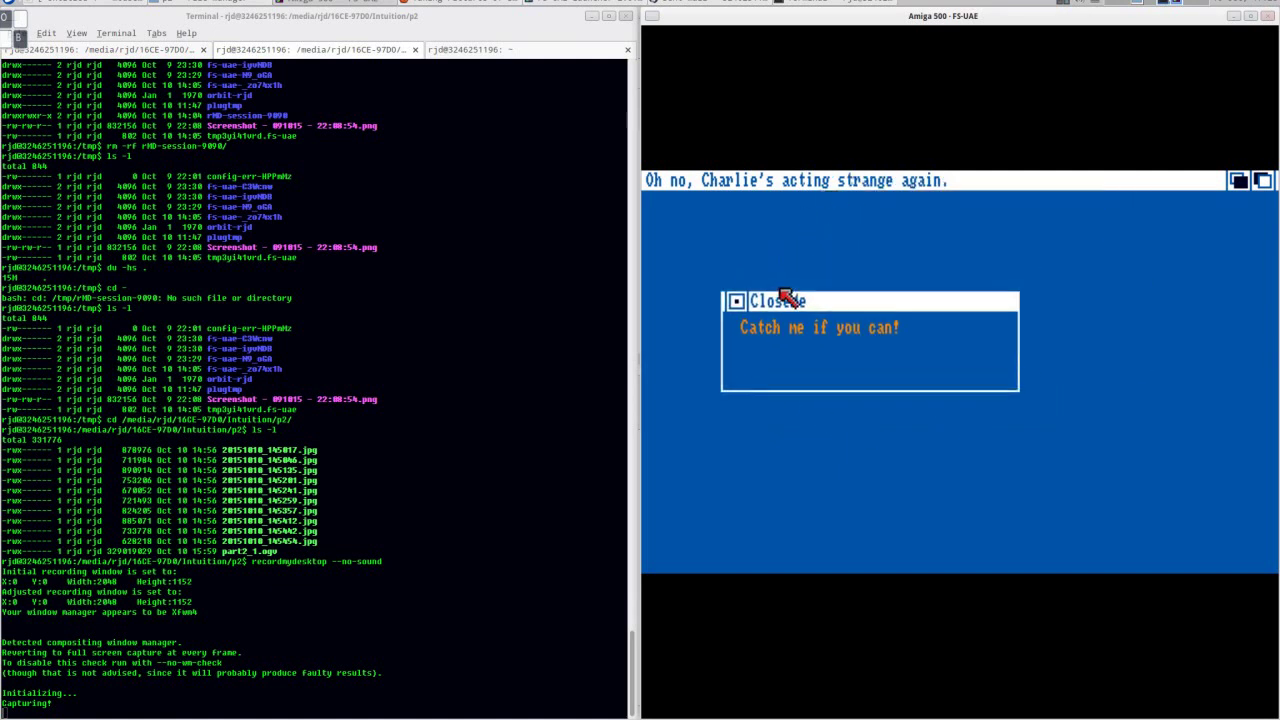
{"action": "left_click", "coordinate": [716, 281]}
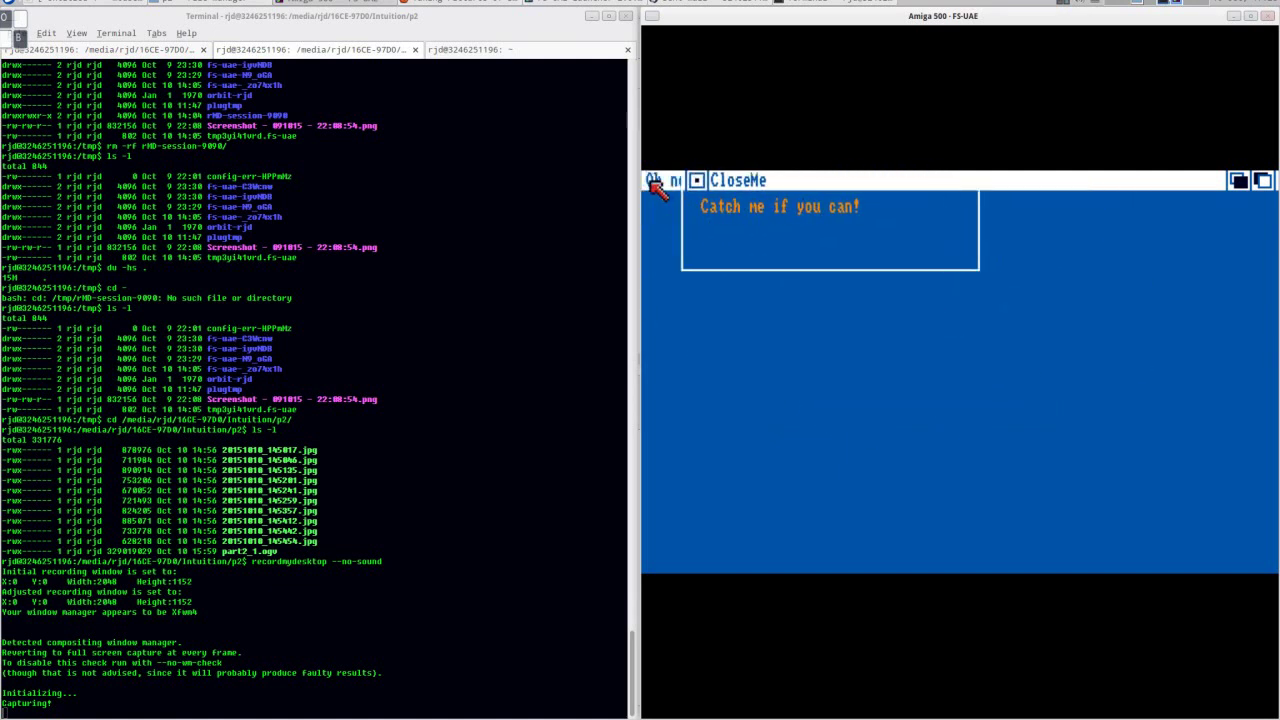
{"action": "left_click", "coordinate": [682, 186]}
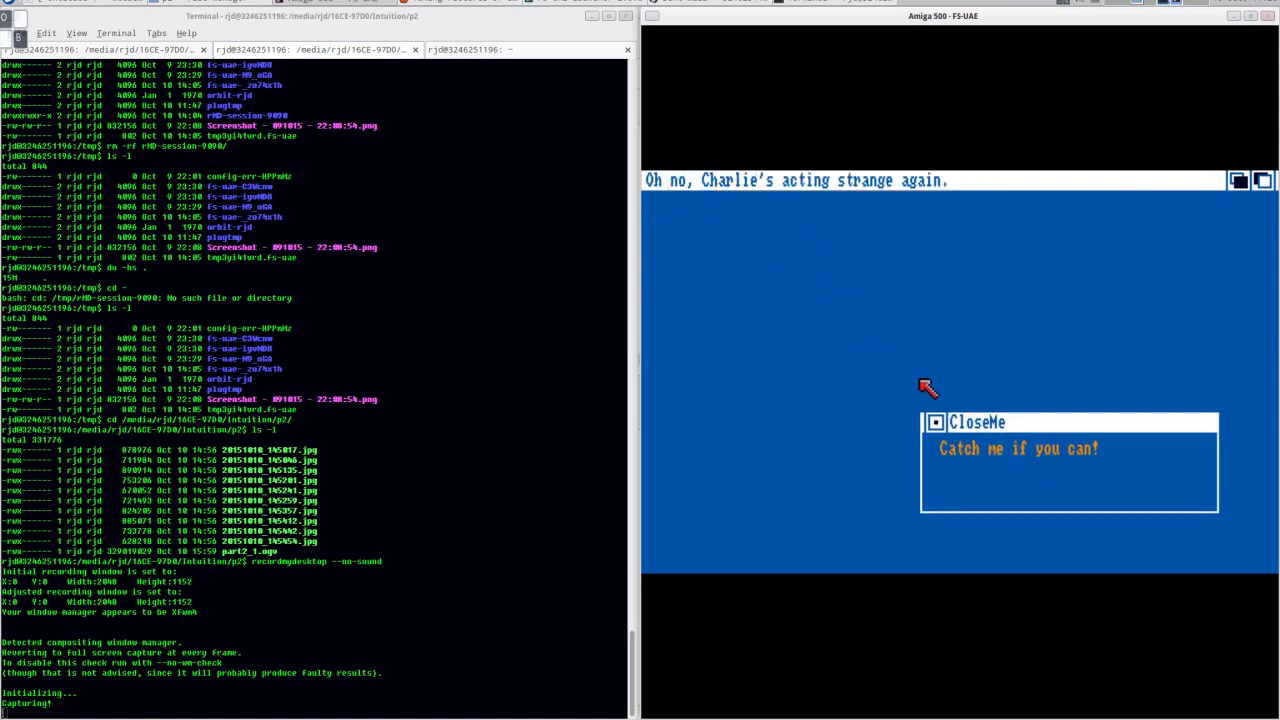
- Switch to the host terminal's home-directory session, clear it and change to ~/Documents/FS-UAE/Hard Drives/
{"action": "key", "text": "alt+Tab"}
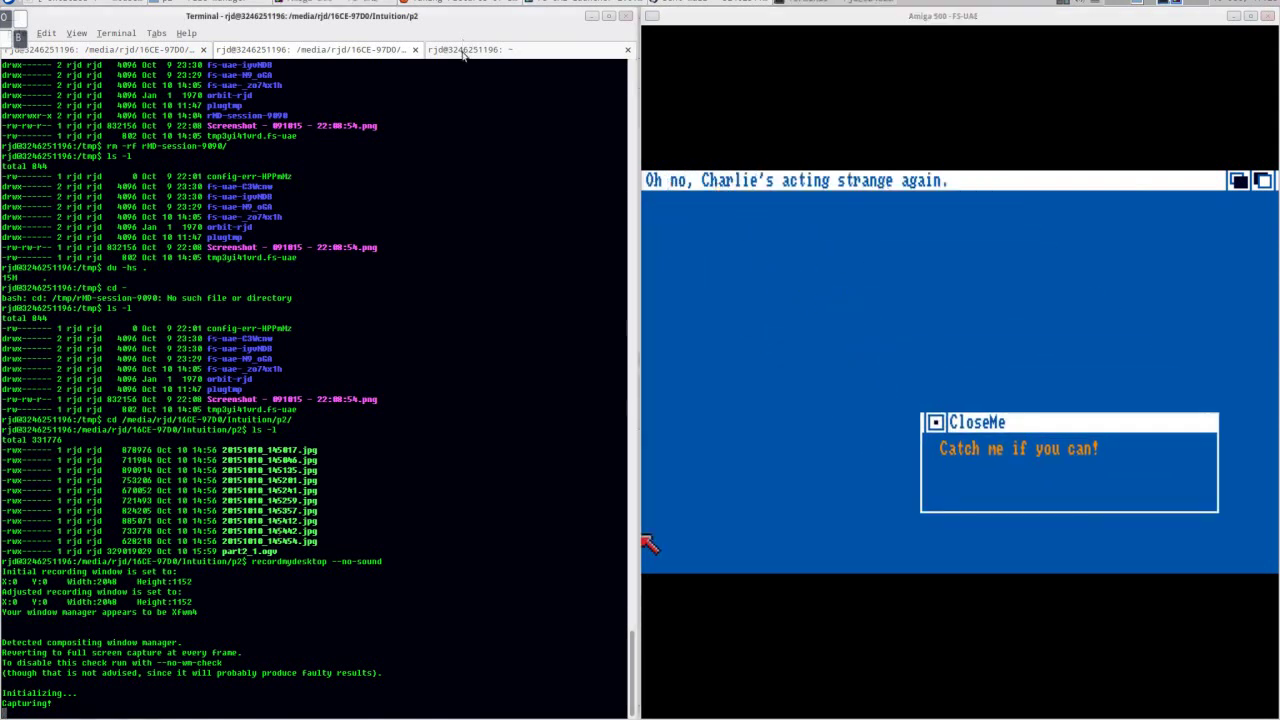
{"action": "left_click", "coordinate": [465, 50]}
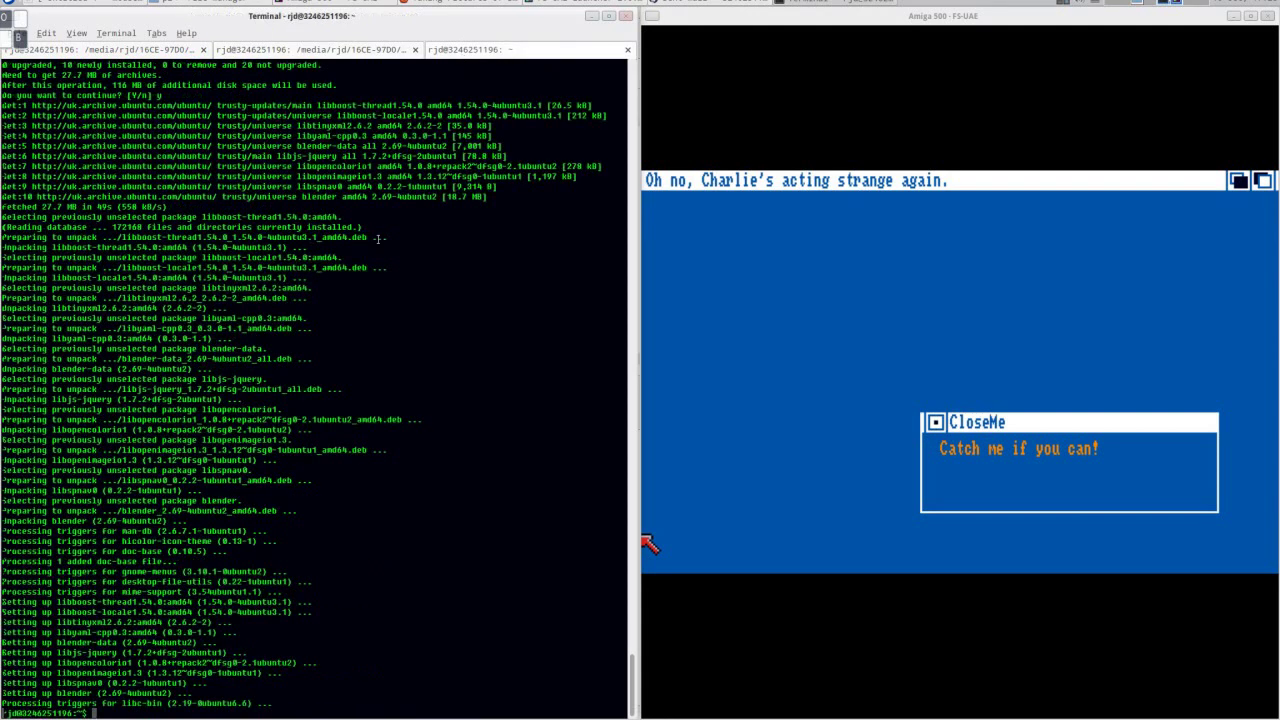
{"action": "key", "text": "ctrl+l"}
{"action": "type", "text": "cd /media/"}
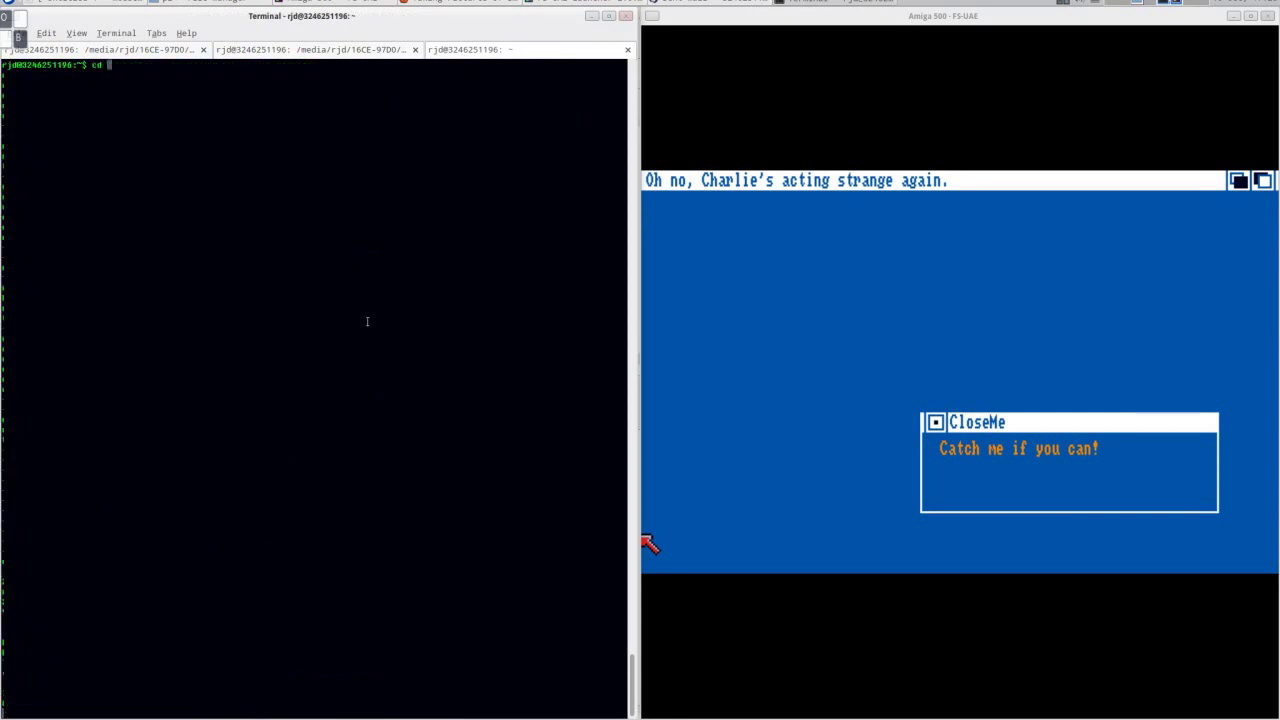
{"action": "type", "text": "rjd/16CE-97D0/"}
{"action": "key", "text": "ctrl+u"}
{"action": "type", "text": "cd ~/Documents/FS-UAE/Hard\\ Drives/"}
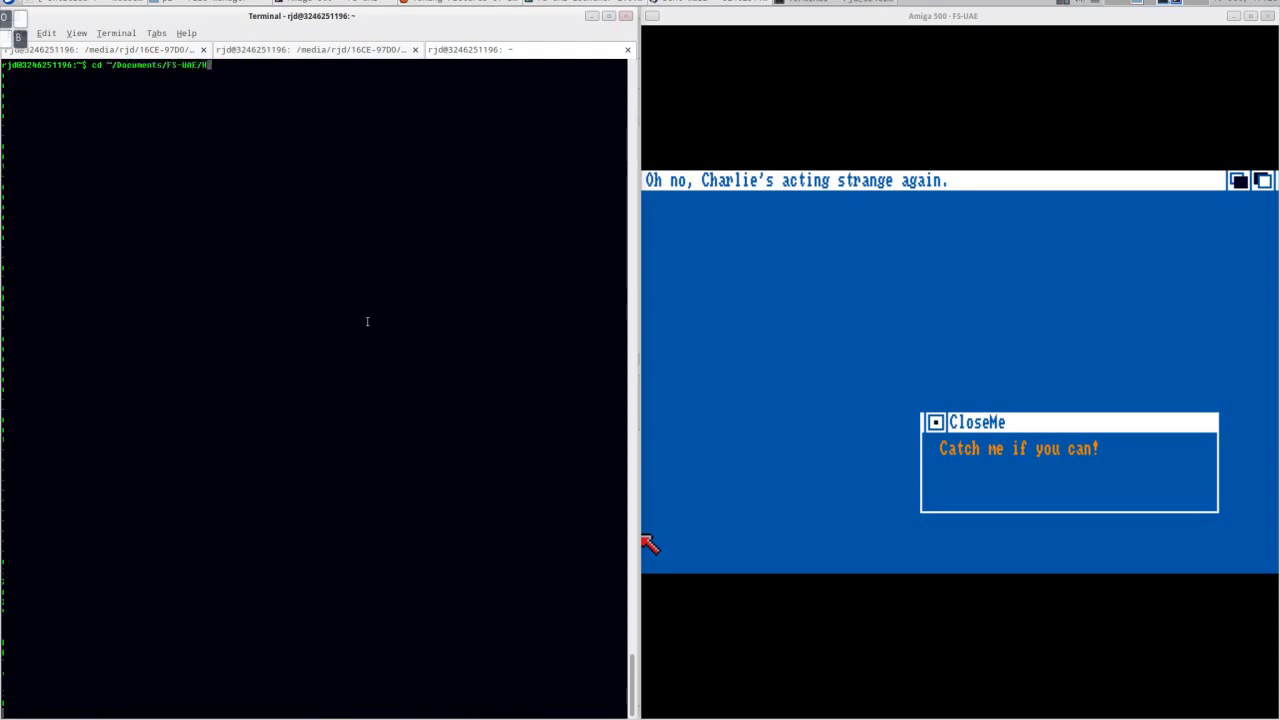
{"action": "key", "text": "Return"}
- List the hard drives folder in long format and change into __dh0/
{"action": "type", "text": "cd"}
{"action": "key", "text": "BackSpace"}
{"action": "key", "text": "BackSpace"}
{"action": "type", "text": "ls -l"}
{"action": "key", "text": "Return"}
{"action": "type", "text": "cd __dh0/"}
{"action": "key", "text": "Return"}
- Change to Aztec/examples/ and its general/ subdirectory, listing the files of each in long format
{"action": "type", "text": "cd "}
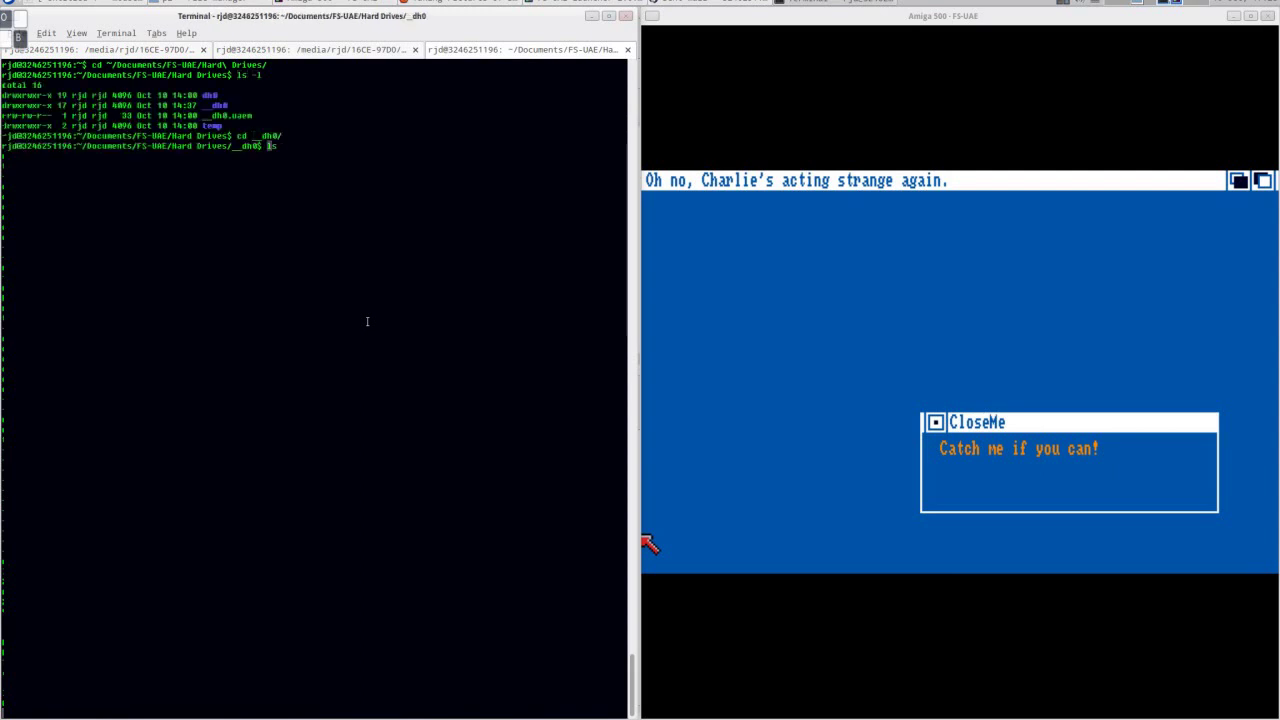
{"action": "type", "text": "Aztec/examples/"}
{"action": "key", "text": "Return"}
{"action": "type", "text": "ls -l"}
{"action": "key", "text": "Return"}
{"action": "type", "text": "cd general/"}
{"action": "key", "text": "Return"}
{"action": "type", "text": "ls -l"}
{"action": "key", "text": "Return"}
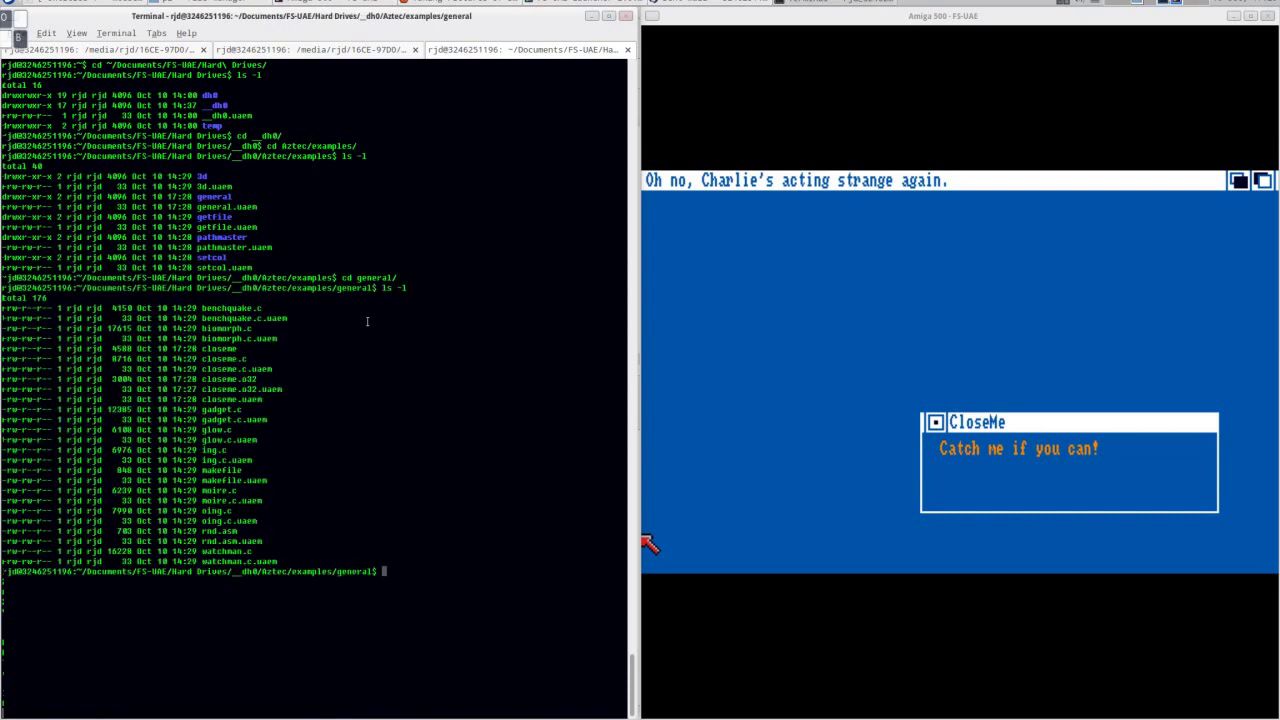
- Open closeme.c in emacs on the host
{"action": "type", "text": "emacs "}
{"action": "type", "text": "clo"}
{"action": "type", "text": ".c"}
{"action": "key", "text": "Return"}
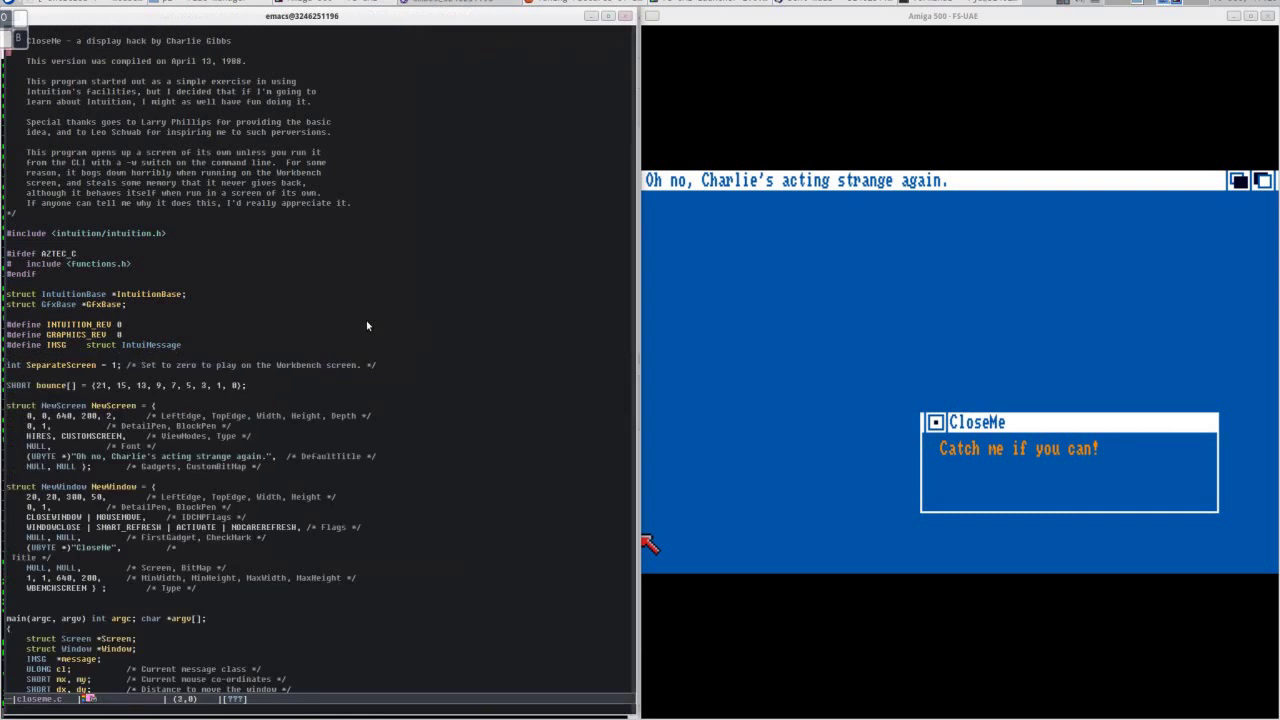
- Examine the closeme.c source, from the screen and window structures to the code that moves the window away from the mouse
{"action": "key", "text": "Down"}
{"action": "key", "text": "Down"}
{"action": "key", "text": "Down"}
{"action": "key", "text": "Down"}
{"action": "key", "text": "Down"}
{"action": "key", "text": "Down"}
{"action": "key", "text": "Down"}
{"action": "key", "text": "Down"}
{"action": "key", "text": "Down"}
{"action": "key", "text": "Down"}
{"action": "key", "text": "Down"}
{"action": "key", "text": "Down"}
{"action": "key", "text": "Down"}
{"action": "key", "text": "Down"}
{"action": "key", "text": "Down"}
{"action": "key", "text": "Down"}
{"action": "key", "text": "Down"}
{"action": "key", "text": "Down"}
{"action": "key", "text": "Down"}
{"action": "key", "text": "Down"}
{"action": "key", "text": "Down"}
{"action": "key", "text": "Down"}
{"action": "key", "text": "Down"}
{"action": "key", "text": "Down"}
{"action": "key", "text": "Down"}
{"action": "key", "text": "Page_Down"}
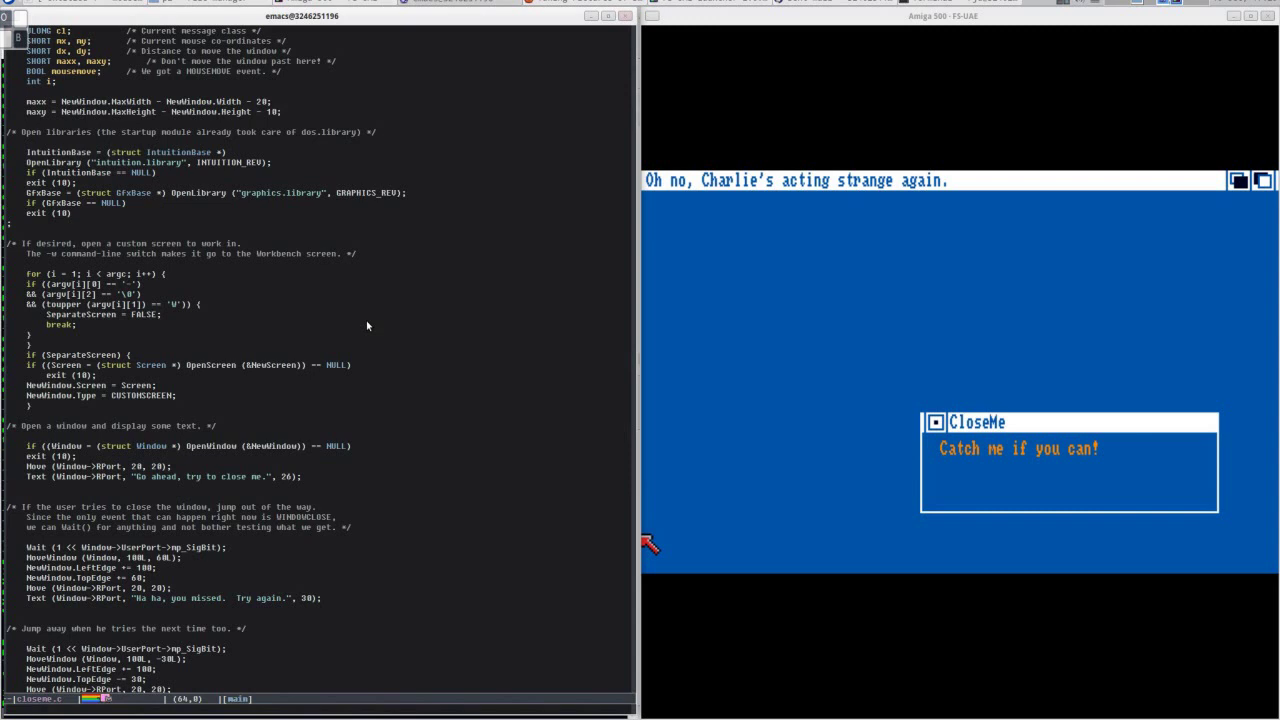
{"action": "key", "text": "Page_Down"}
{"action": "key", "text": "ctrl+l"}
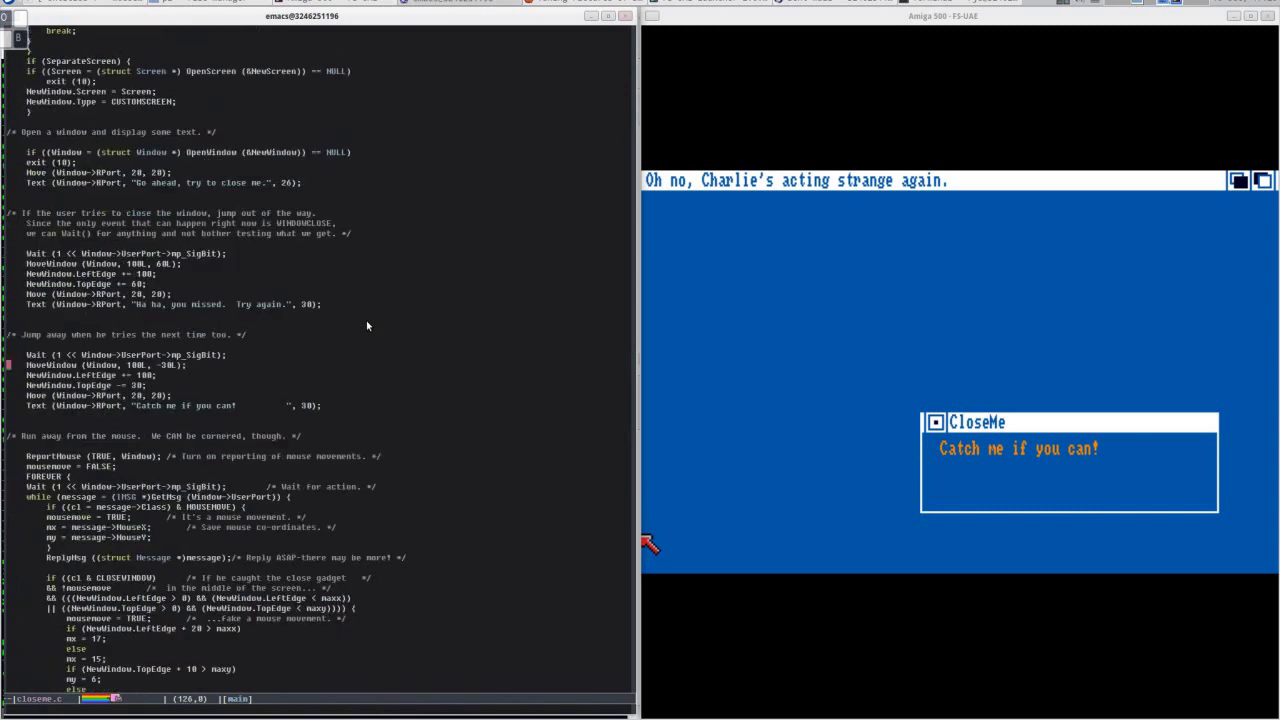
{"action": "key", "text": "Down"}
{"action": "key", "text": "Down"}
{"action": "key", "text": "Down"}
{"action": "key", "text": "Down"}
{"action": "key", "text": "Down"}
{"action": "key", "text": "Down"}
{"action": "key", "text": "Down"}
- Return to the Amiga emulator, corner the CloseMe window and close it to end the program
{"action": "left_click", "coordinate": [795, 270]}
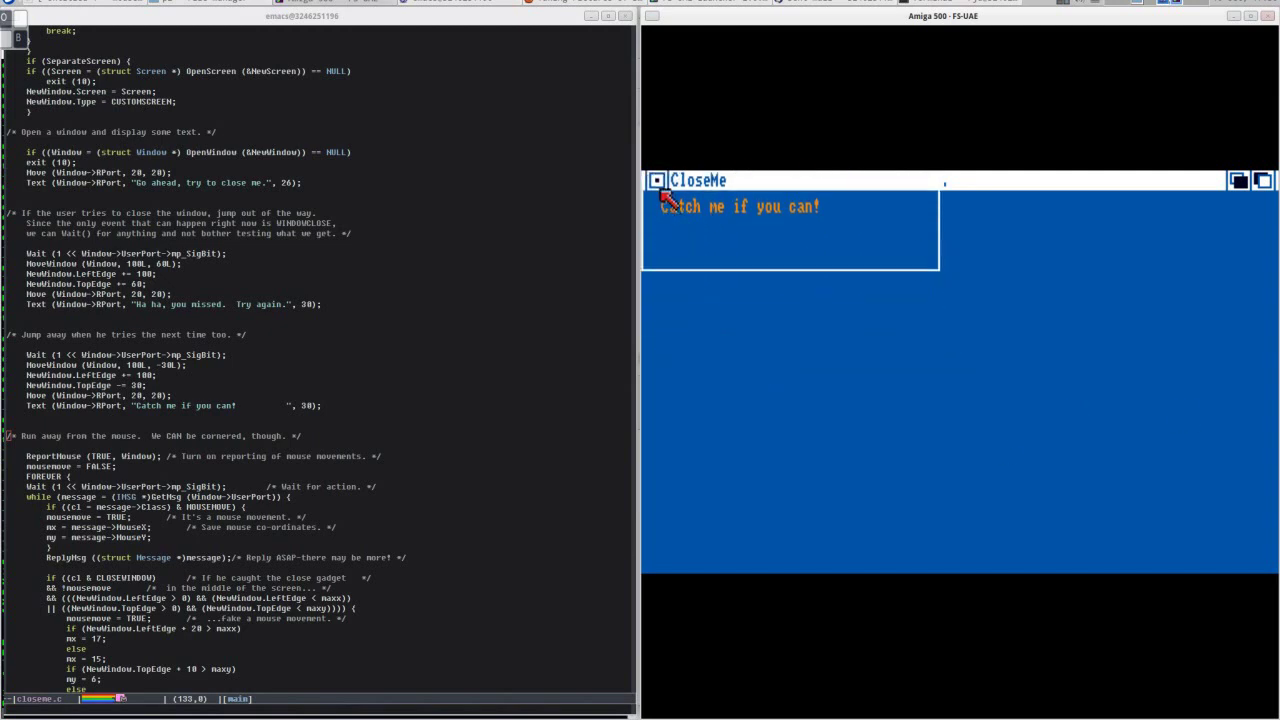
{"action": "left_click", "coordinate": [660, 186]}
{"action": "left_click", "coordinate": [660, 186]}
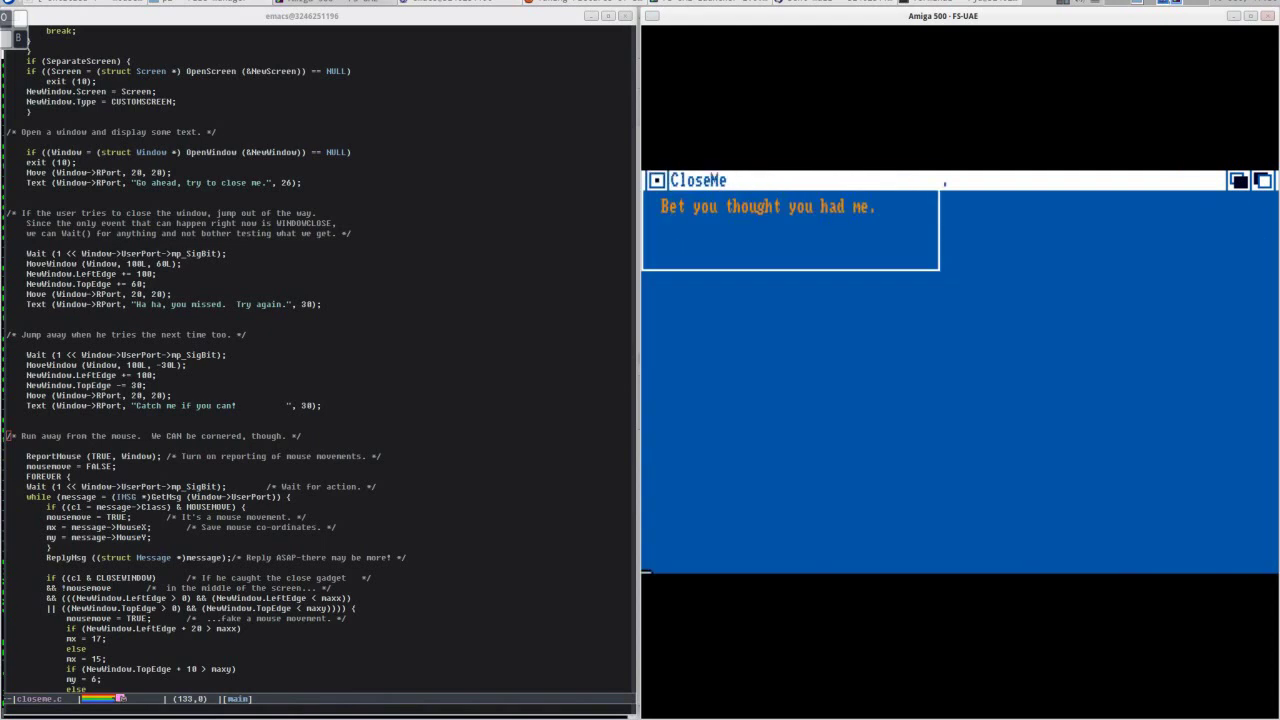
{"action": "left_click", "coordinate": [658, 181]}
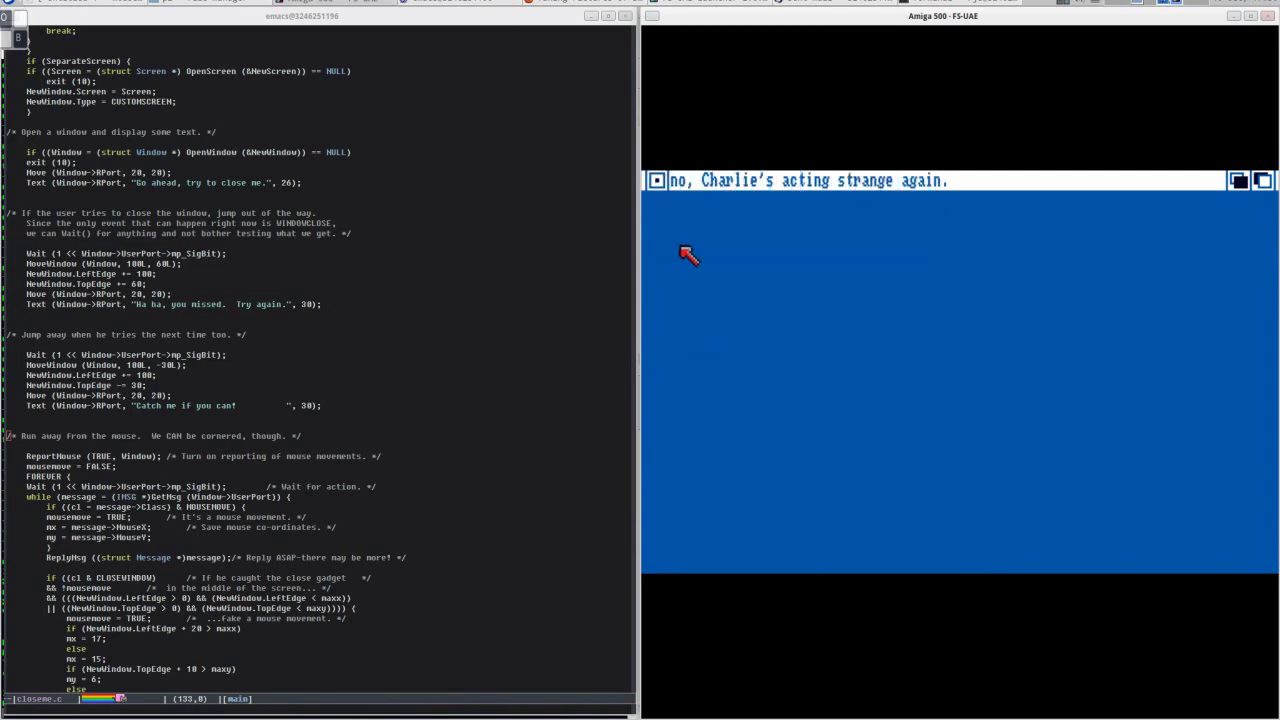
{"action": "left_click", "coordinate": [658, 182]}
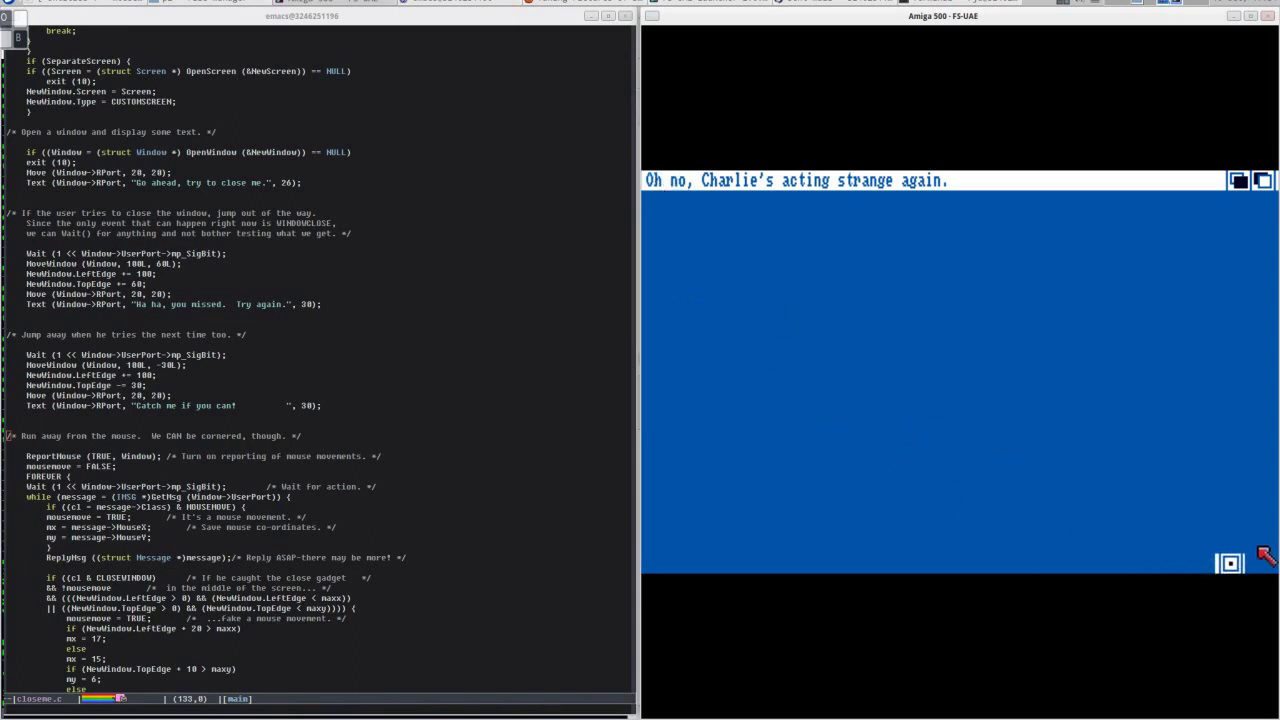
{"action": "left_click", "coordinate": [1230, 563]}
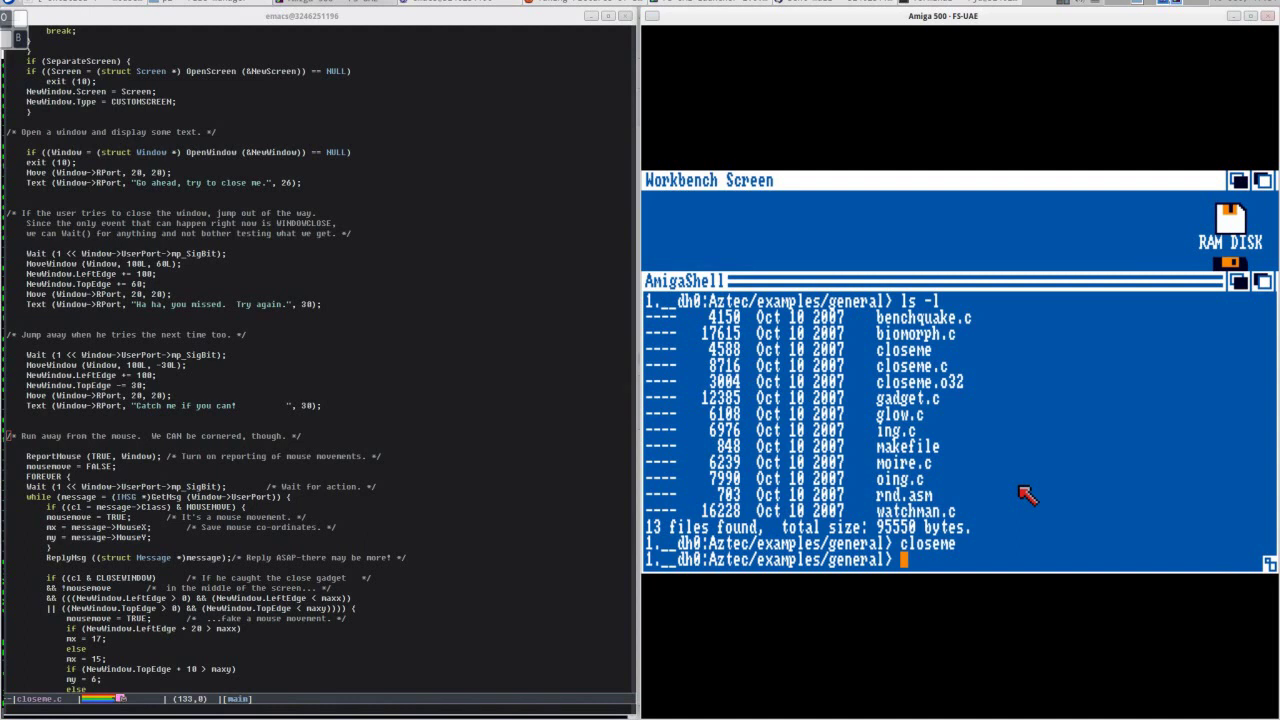
- Change to the __dh0:s directory in the Amiga shell and list its files in long format
{"action": "type", "text": "cd __dh0:"}
{"action": "type", "text": "s"}
{"action": "key", "text": "Return"}
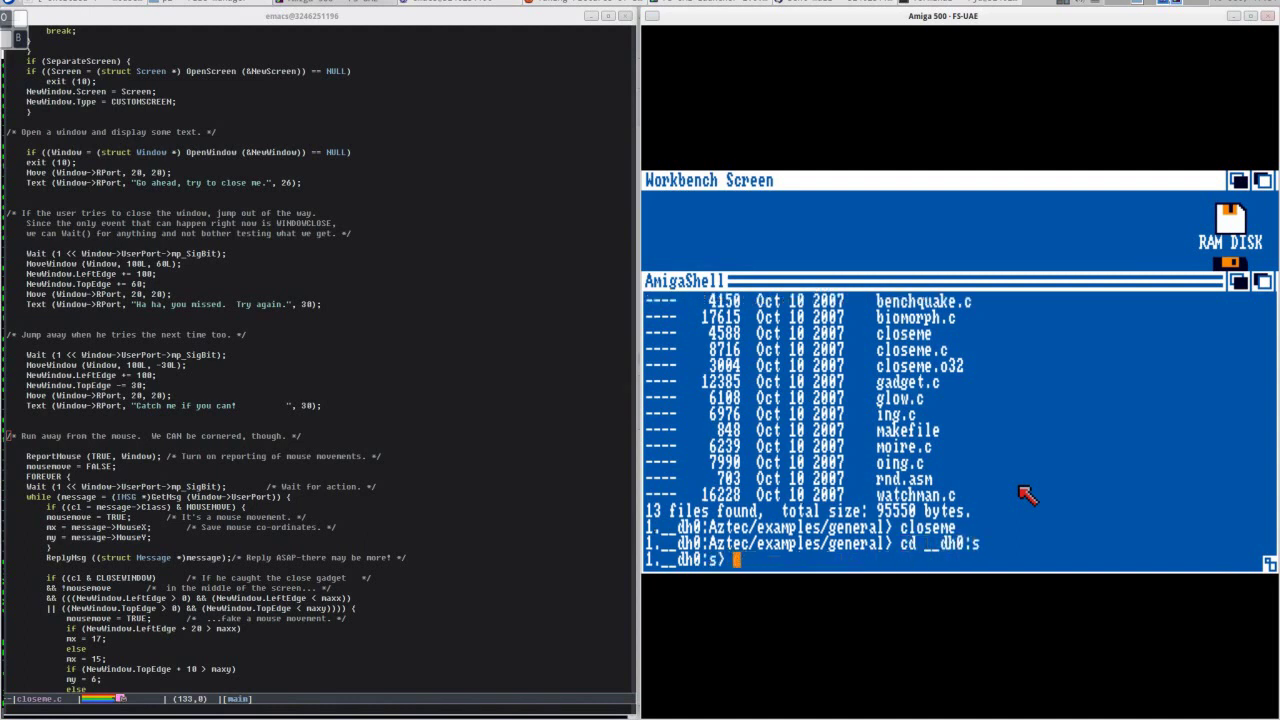
{"action": "type", "text": "emacs start"}
{"action": "key", "text": "Up"}
{"action": "key", "text": "Up"}
{"action": "key", "text": "Up"}
{"action": "key", "text": "Return"}
- Open shell-startup in emacs from the Amiga shell
{"action": "type", "text": "emacs start"}
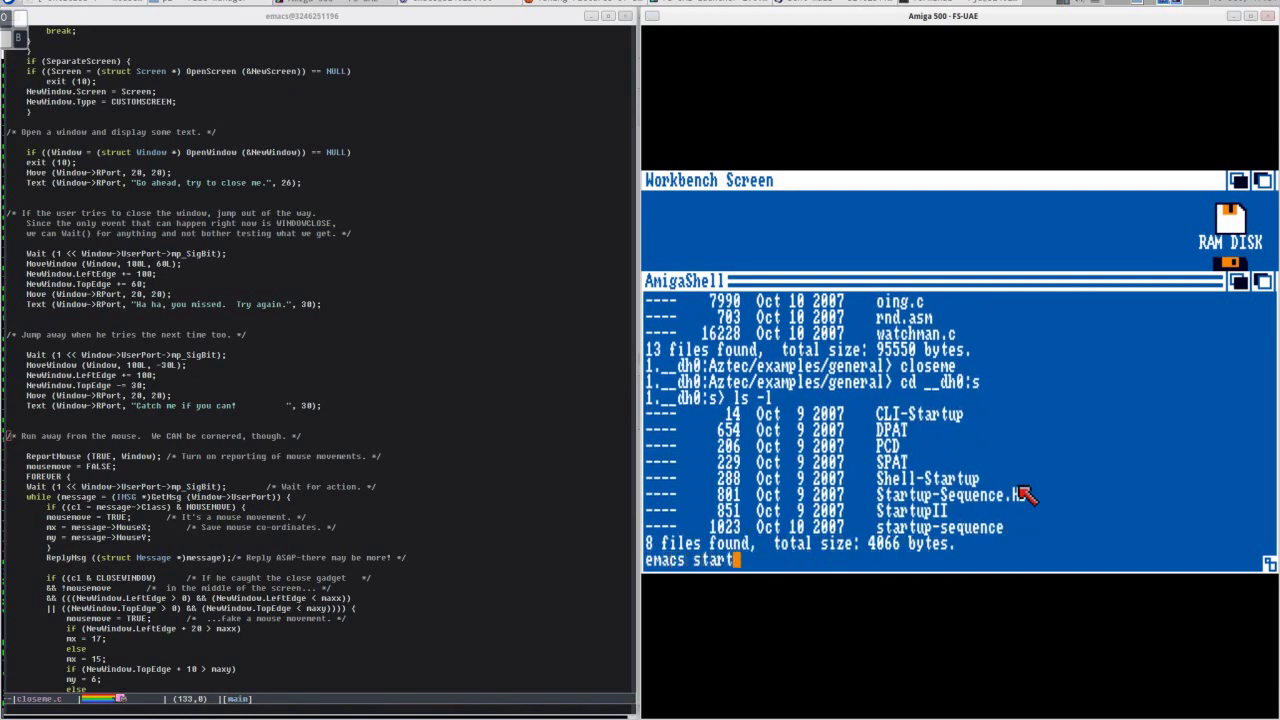
{"action": "key", "text": "BackSpace"}
{"action": "key", "text": "BackSpace"}
{"action": "key", "text": "BackSpace"}
{"action": "key", "text": "BackSpace"}
{"action": "key", "text": "BackSpace"}
{"action": "type", "text": "shell-startup"}
{"action": "key", "text": "Return"}
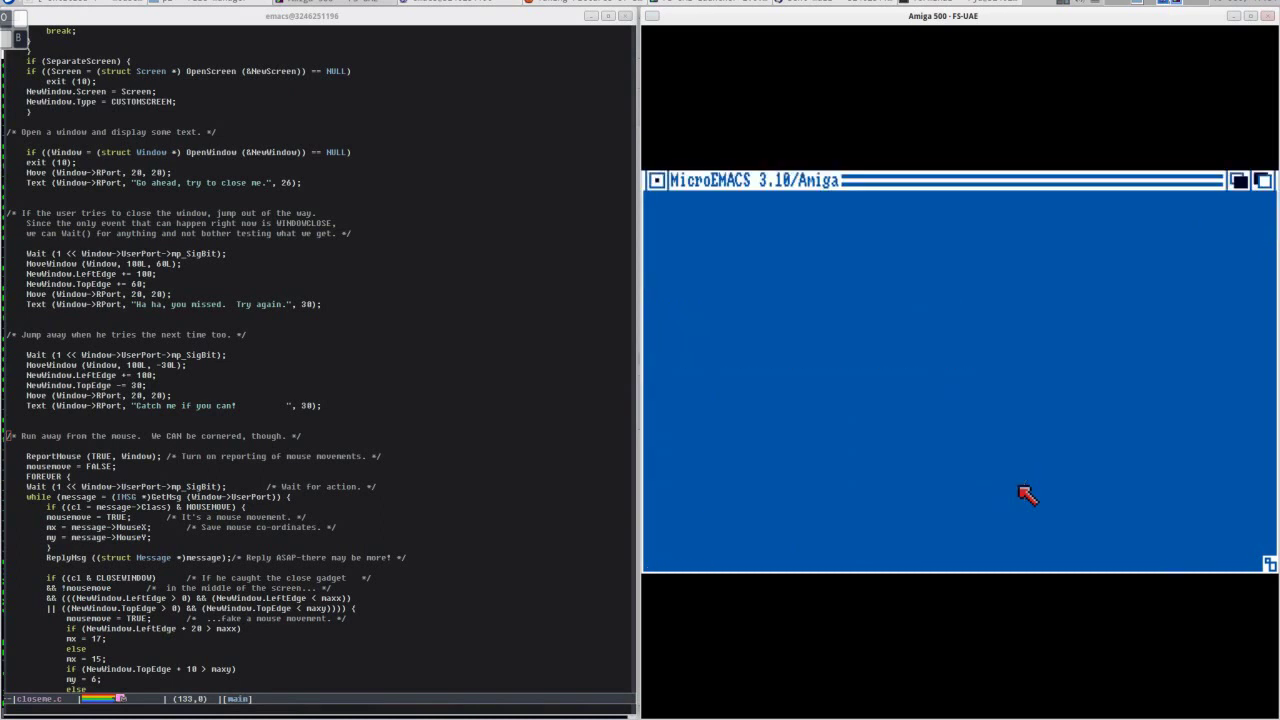
{"action": "type", "text": ";; RJD alias"}
{"action": "key", "text": "BackSpace"}
{"action": "key", "text": "BackSpace"}
{"action": "key", "text": "BackSpace"}
{"action": "key", "text": "BackSpace"}
{"action": "key", "text": "BackSpace"}
{"action": "key", "text": "BackSpace"}
{"action": "key", "text": "BackSpace"}
{"action": "key", "text": "BackSpace"}
{"action": "key", "text": "BackSpace"}
{"action": "key", "text": "BackSpace"}
{"action": "key", "text": "BackSpace"}
{"action": "key", "text": "BackSpace"}
- Add aliases to the end of shell-startup mapping cp to copy, rm to delete and mkdir to makedir
{"action": "type", "text": "alias cp copy"}
{"action": "key", "text": "Return"}
{"action": "type", "text": "alias mv"}
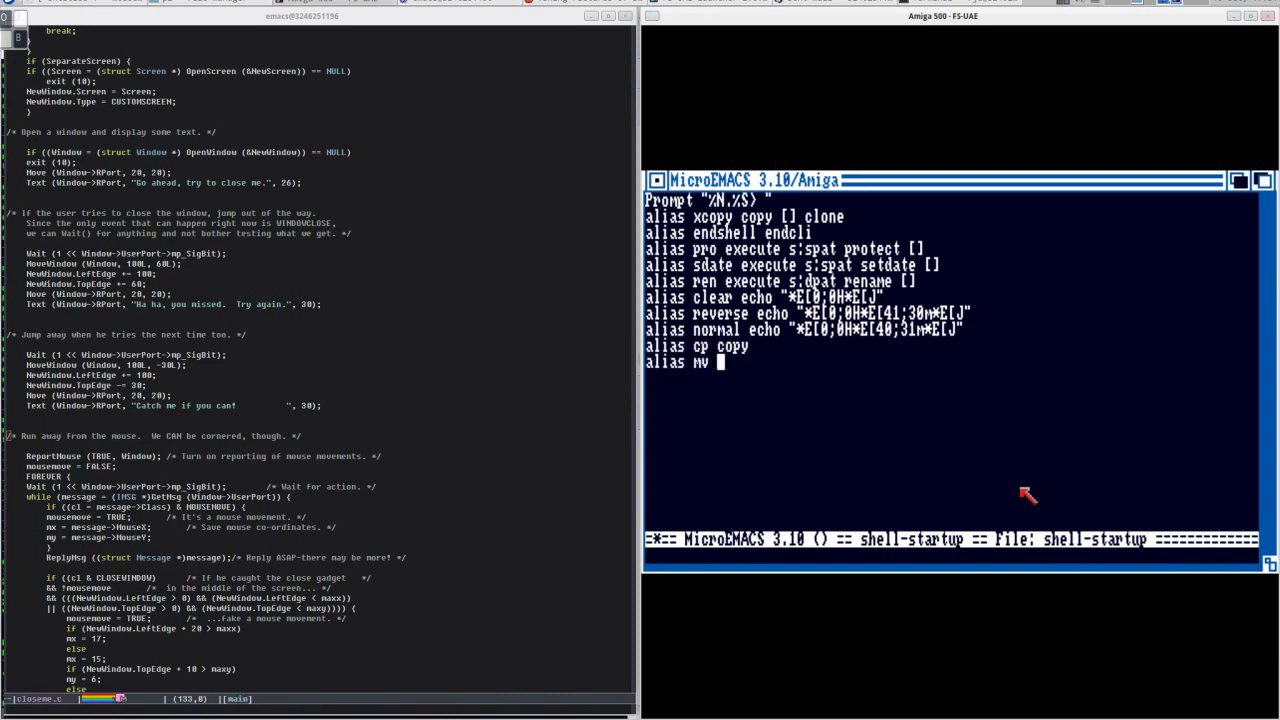
{"action": "key", "text": "ctrl+a"}
{"action": "key", "text": "ctrl+k"}
{"action": "type", "text": "alias rm delete"}
{"action": "key", "text": "Return"}
{"action": "type", "text": "alias "}
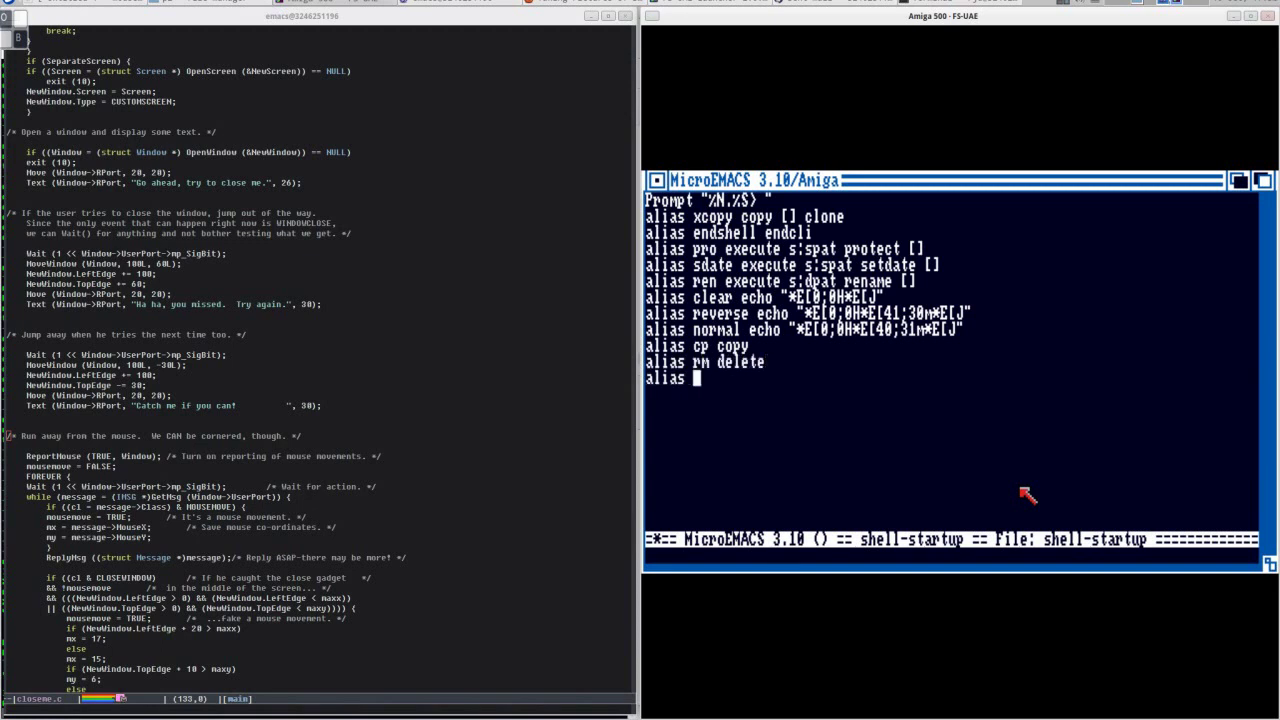
{"action": "type", "text": "mkdir makedir"}
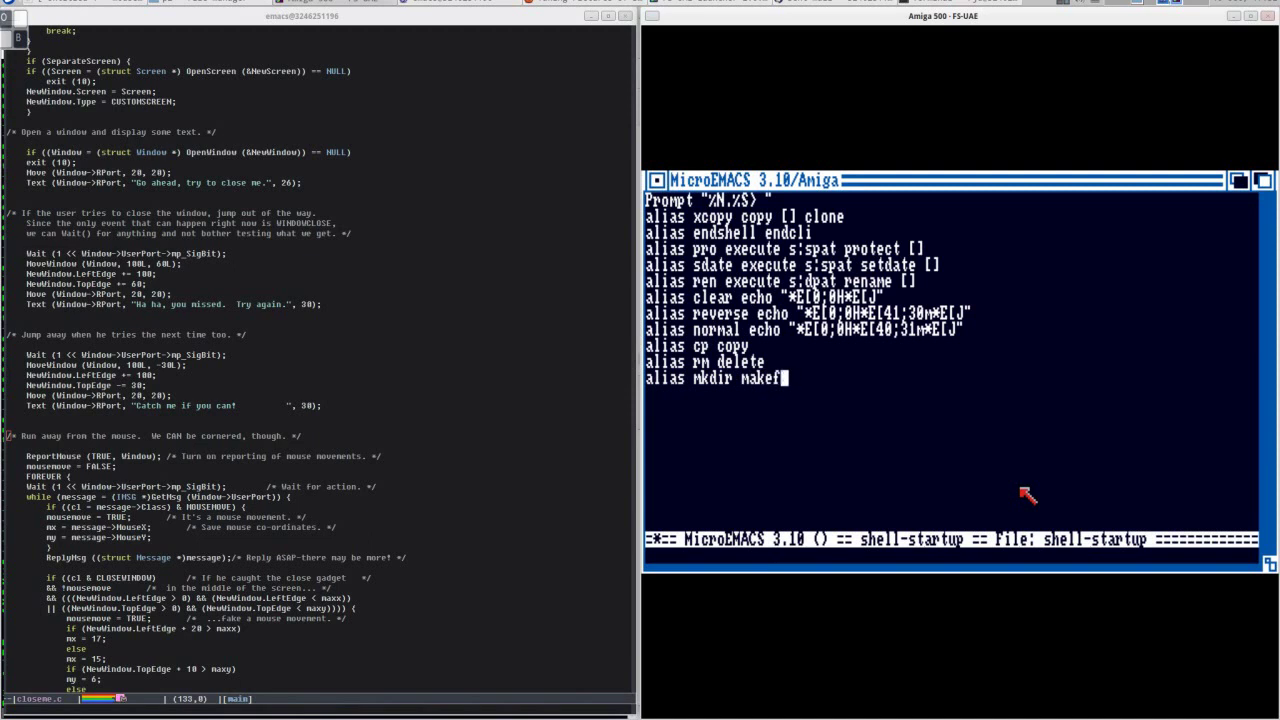
- Save shell-startup and quit MicroEMACS
{"action": "key", "text": "ctrl+x"}
{"action": "key", "text": "ctrl+s"}
{"action": "key", "text": "ctrl+x"}
{"action": "key", "text": "ctrl+c"}
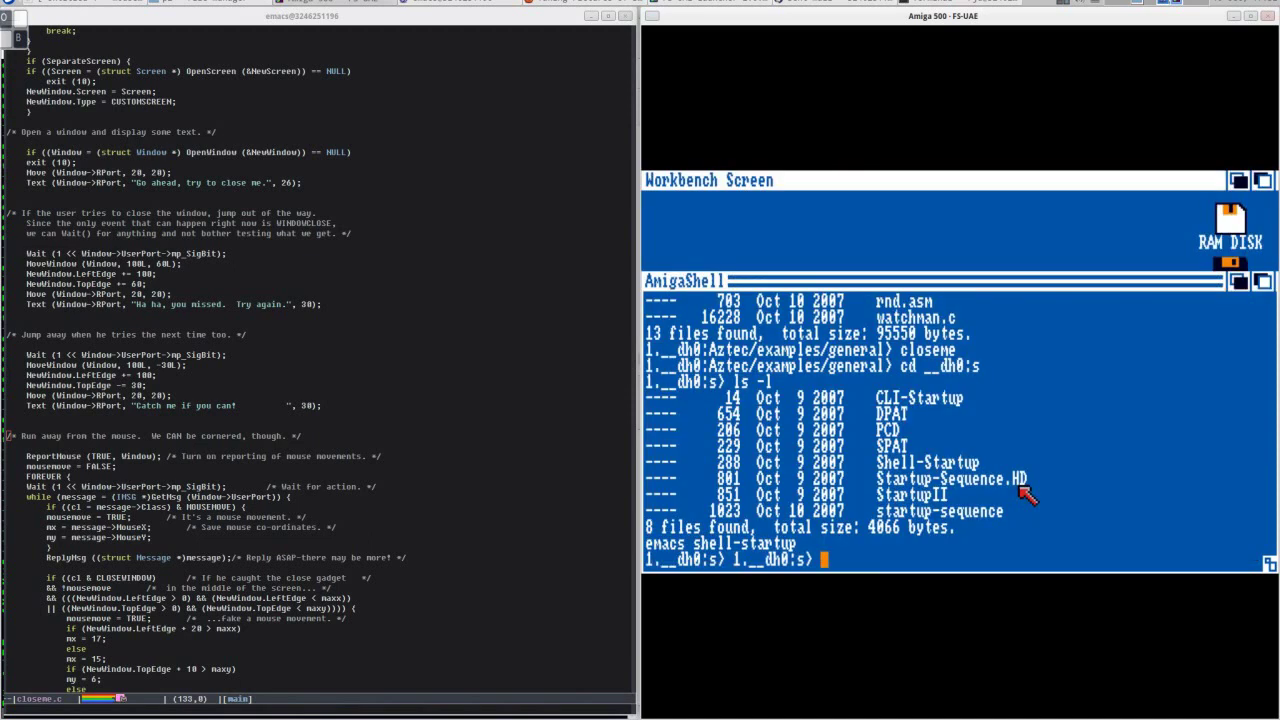
- End the current Amiga shell with endcli and open a fresh Shell from the __dh0 drawer
{"action": "type", "text": "endcli"}
{"action": "key", "text": "Return"}
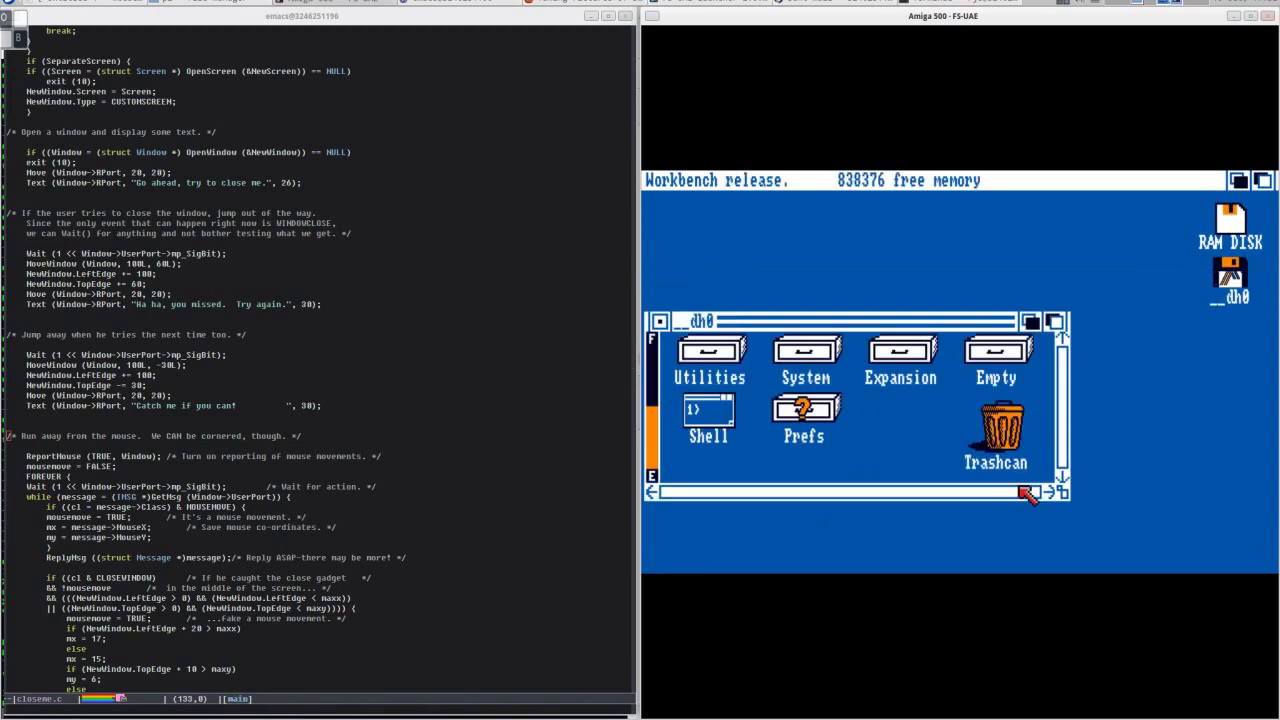
{"action": "double_click", "coordinate": [710, 414]}
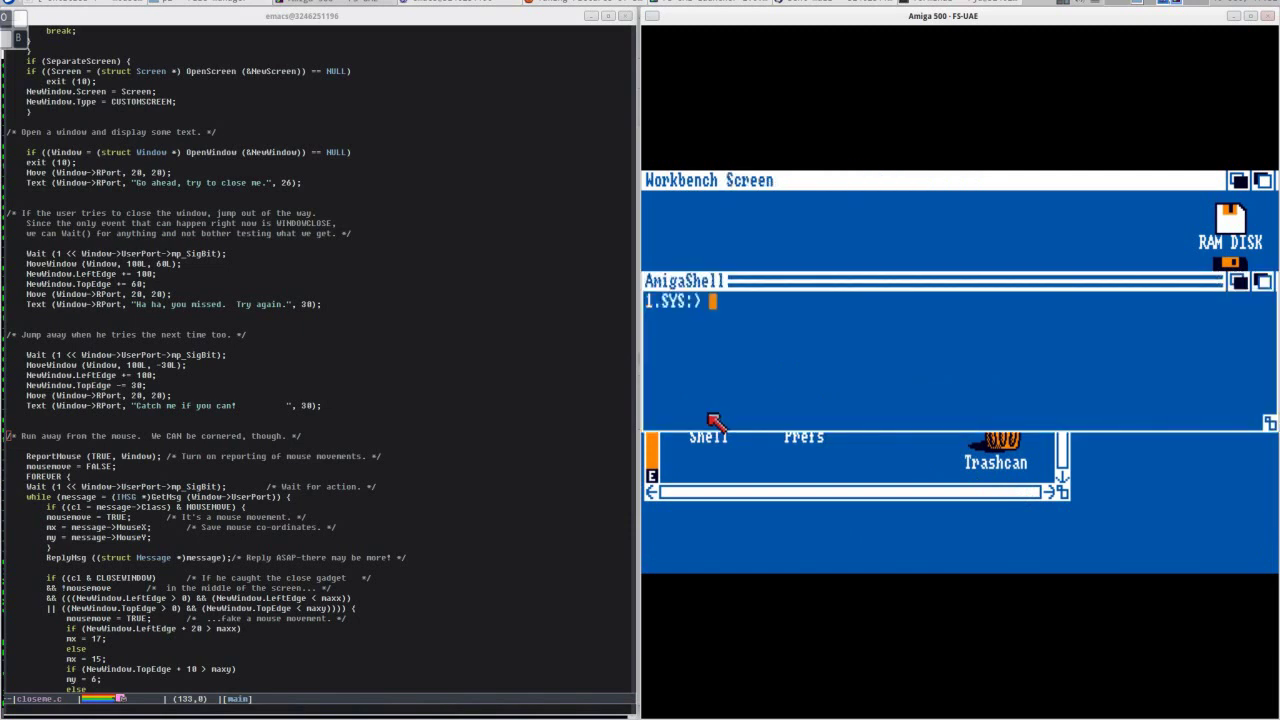
- Test the cp, mkdir and rm aliases in the new shell by running each without arguments
{"action": "type", "text": "cp"}
{"action": "key", "text": "Return"}
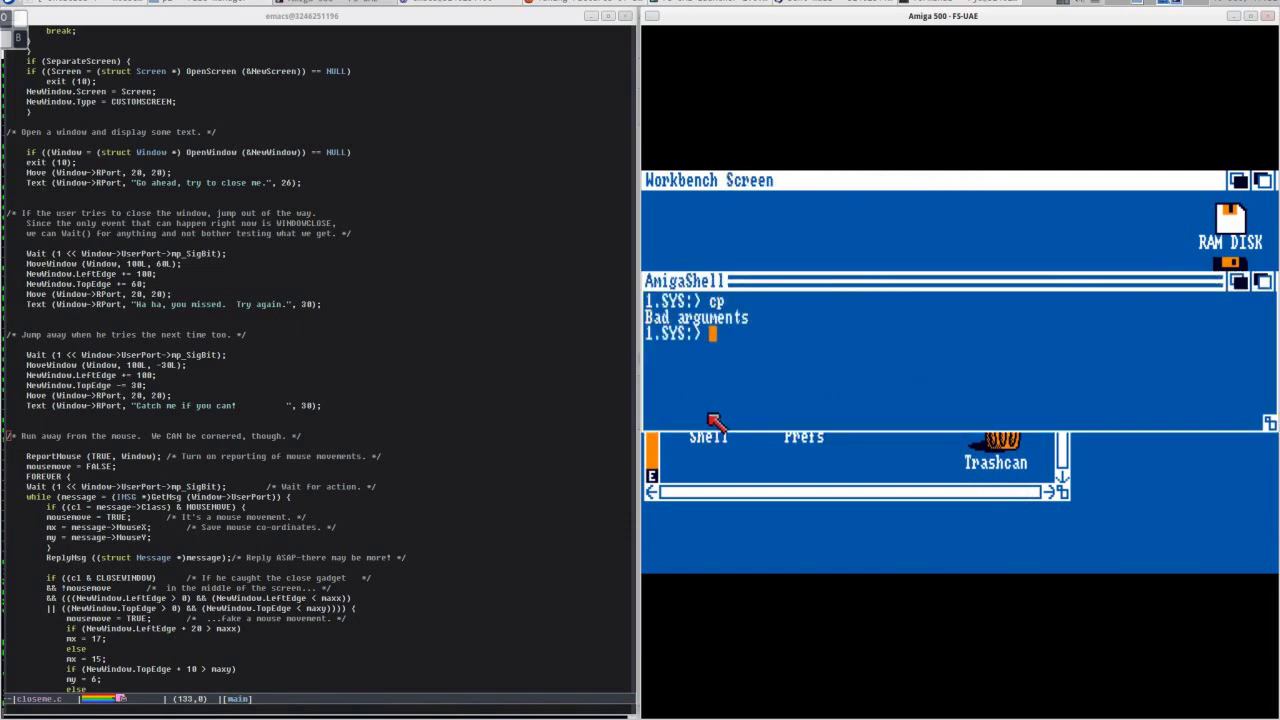
{"action": "type", "text": "mkdir"}
{"action": "key", "text": "Return"}
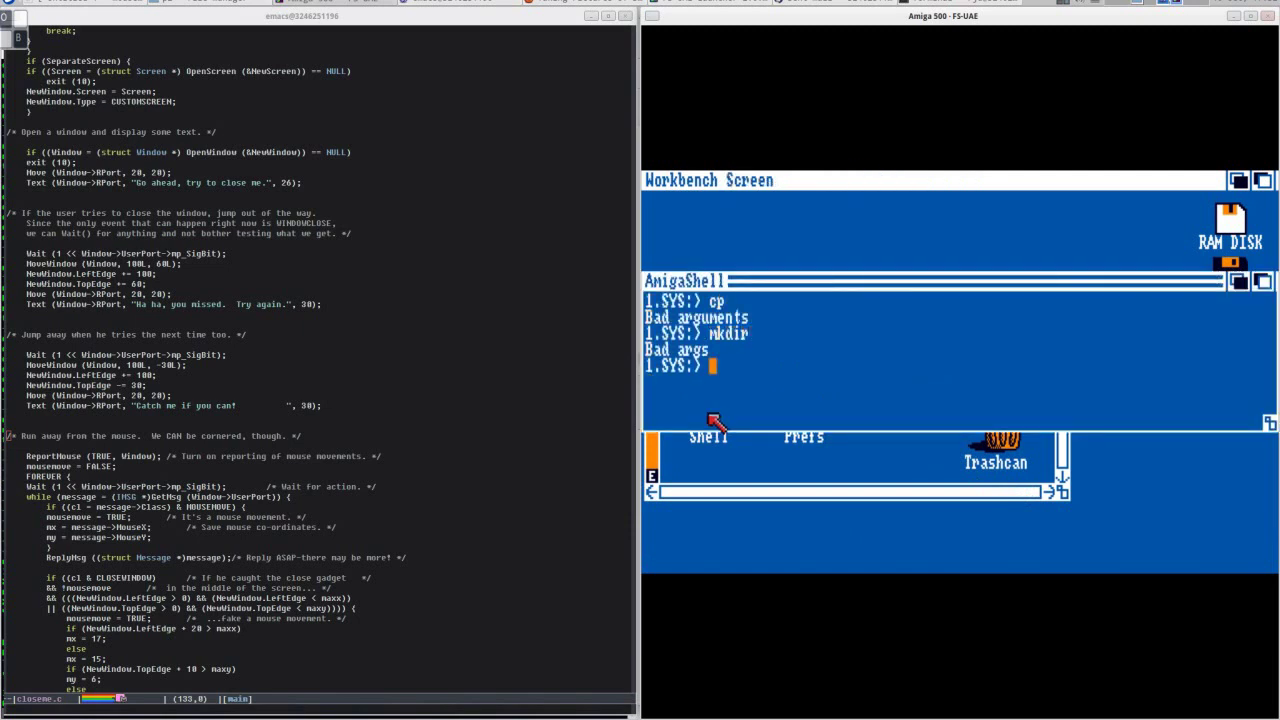
{"action": "type", "text": "rm"}
{"action": "key", "text": "Return"}
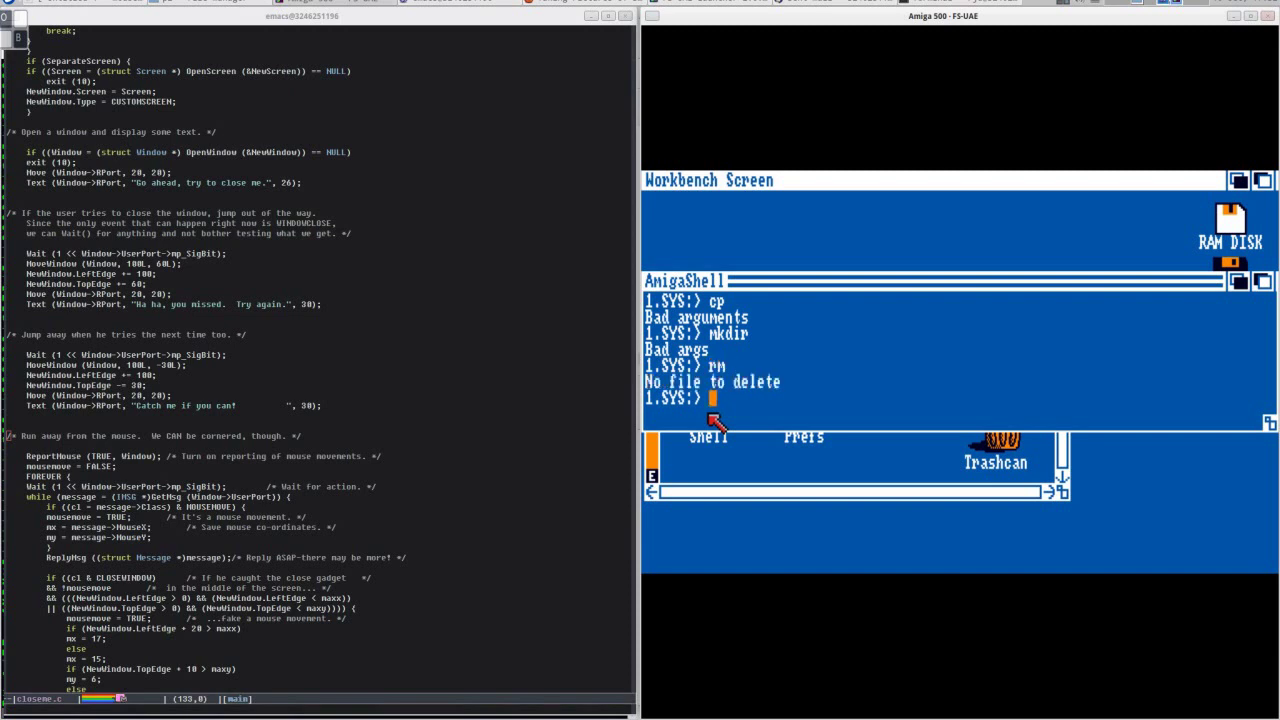
- End the Amiga shell with endcli and switch to the host Terminal window
{"action": "type", "text": "endcli"}
{"action": "key", "text": "Return"}
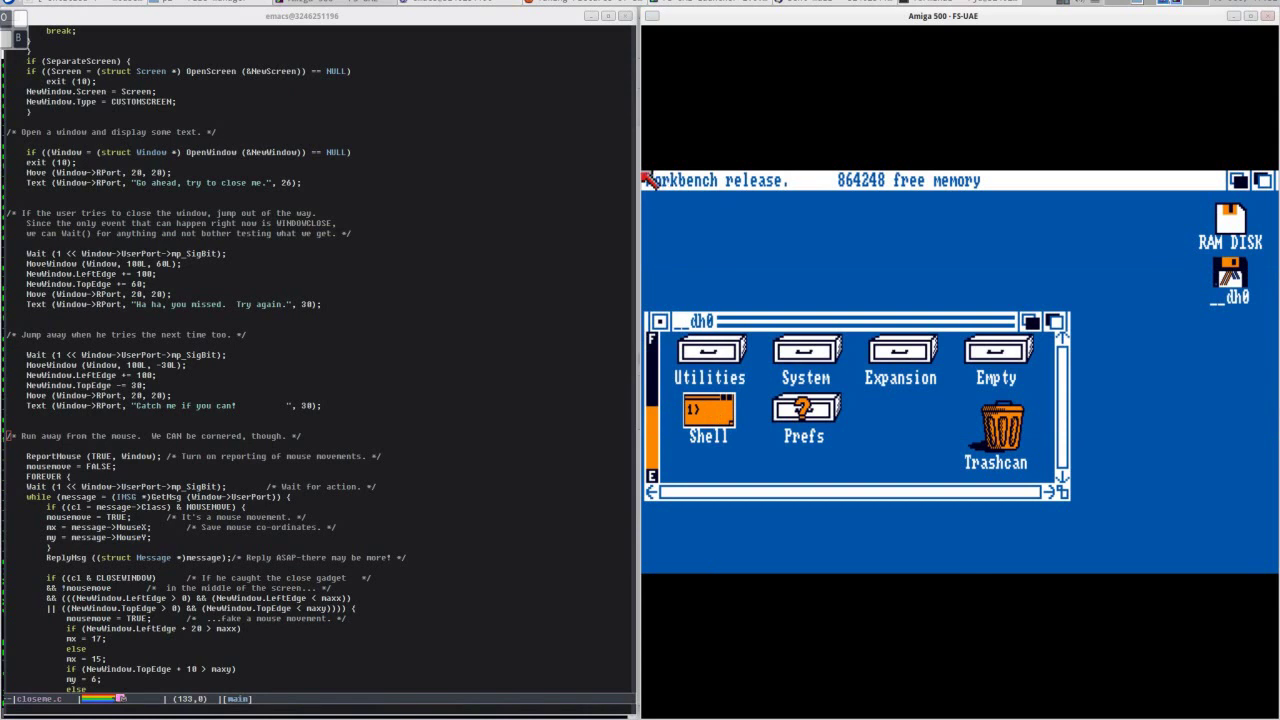
{"action": "key", "text": "alt+Tab"}
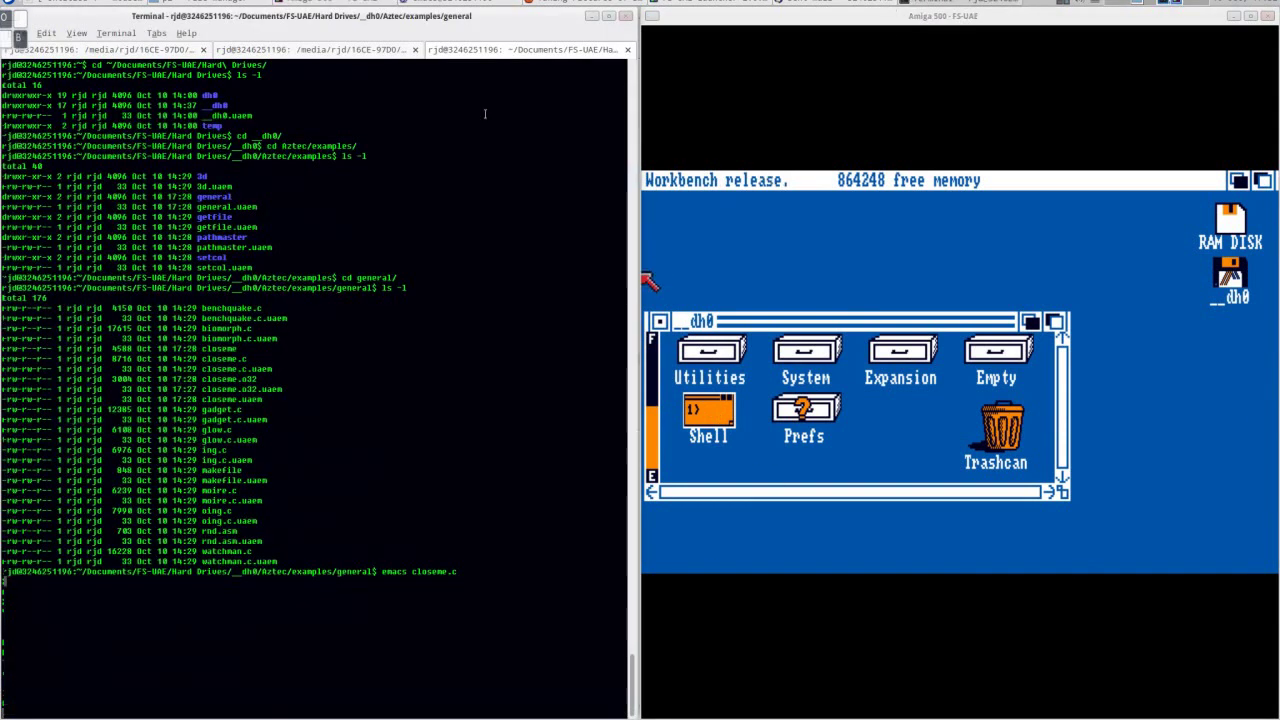